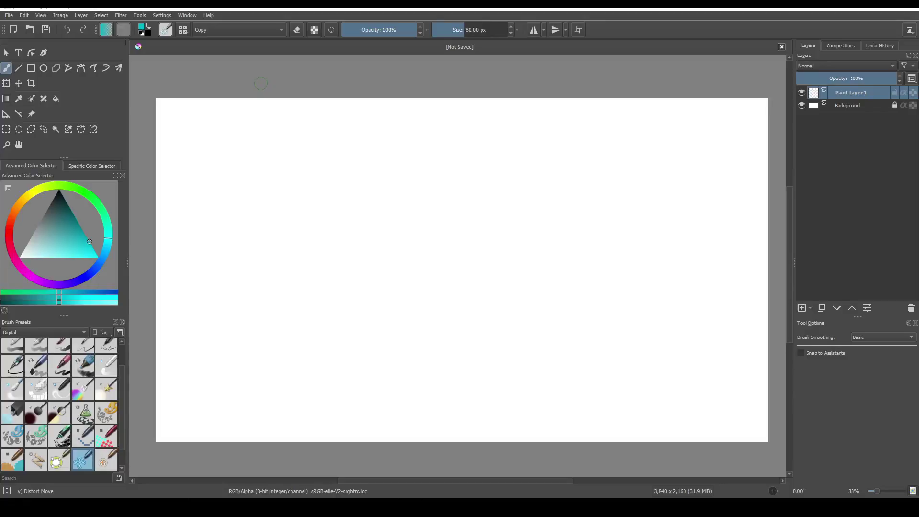
Add four new paint layers above Paint Layer 1.
scroll(433, 193, "down", 1)
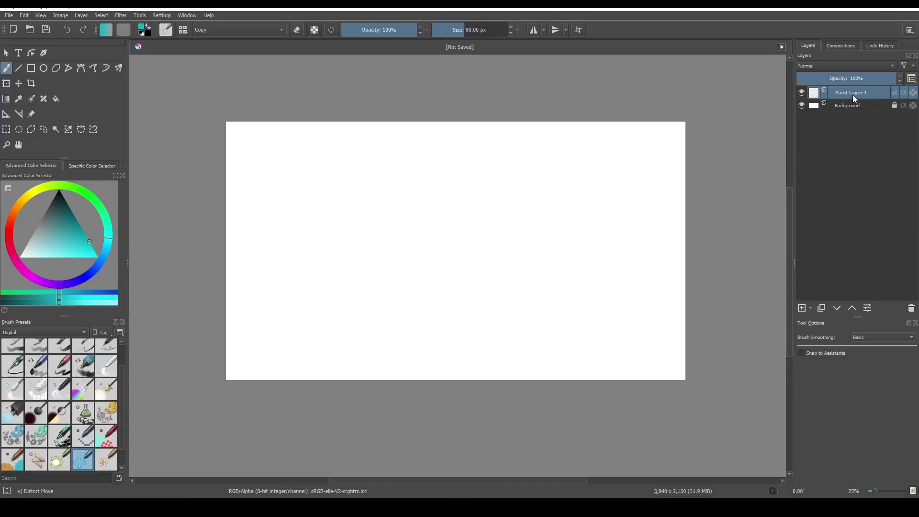
left_click(802, 308)
left_click(802, 309)
left_click(801, 308)
left_click(802, 308)
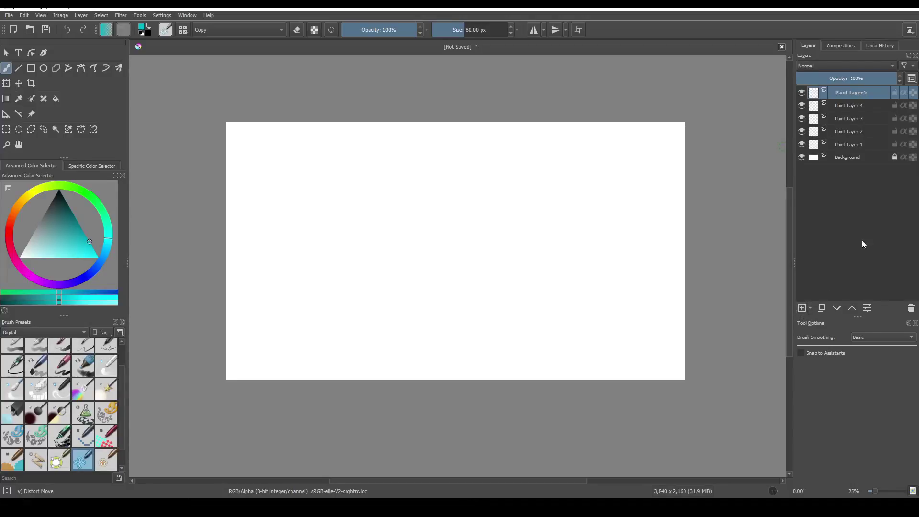
left_click(848, 145)
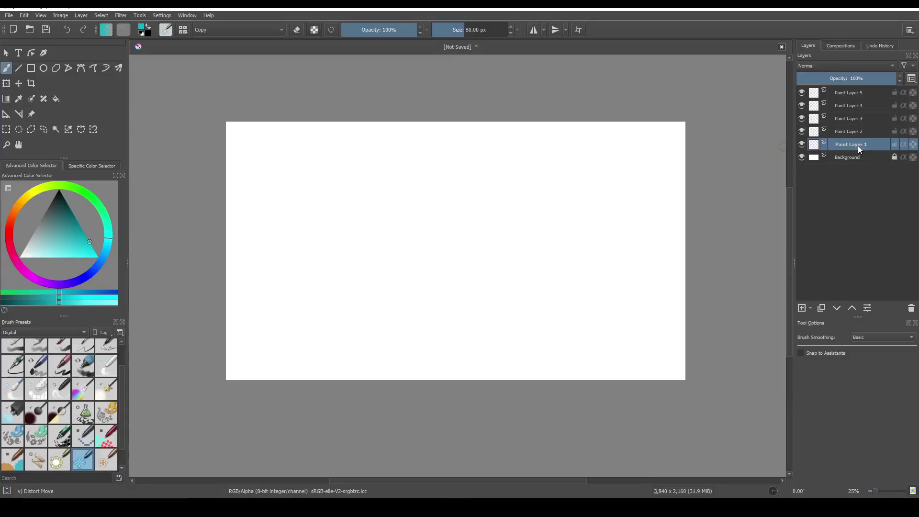
mouse_move(858, 145)
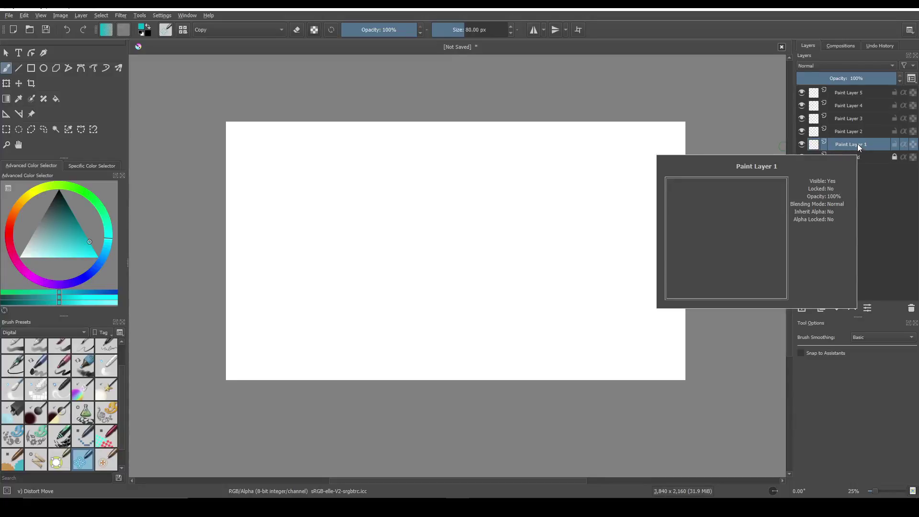
double_click(858, 144)
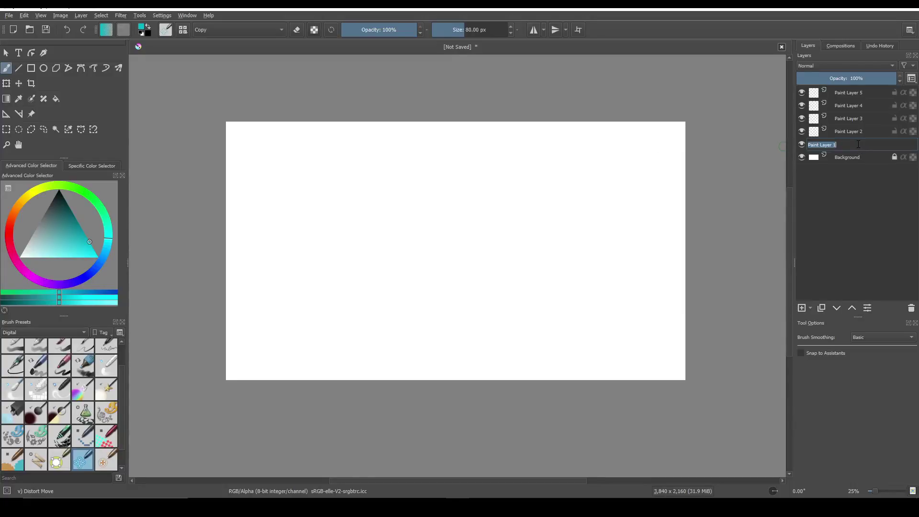
left_click(859, 145, "shift")
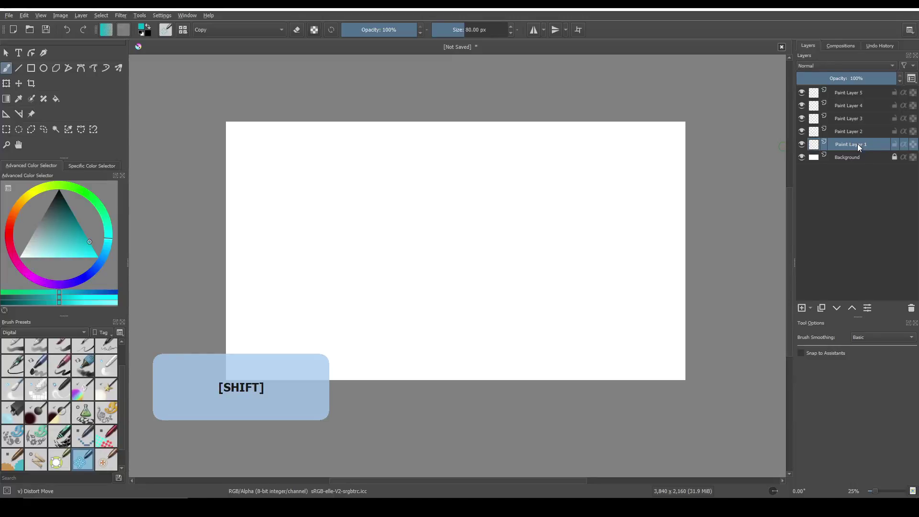
key("k")
key("e")
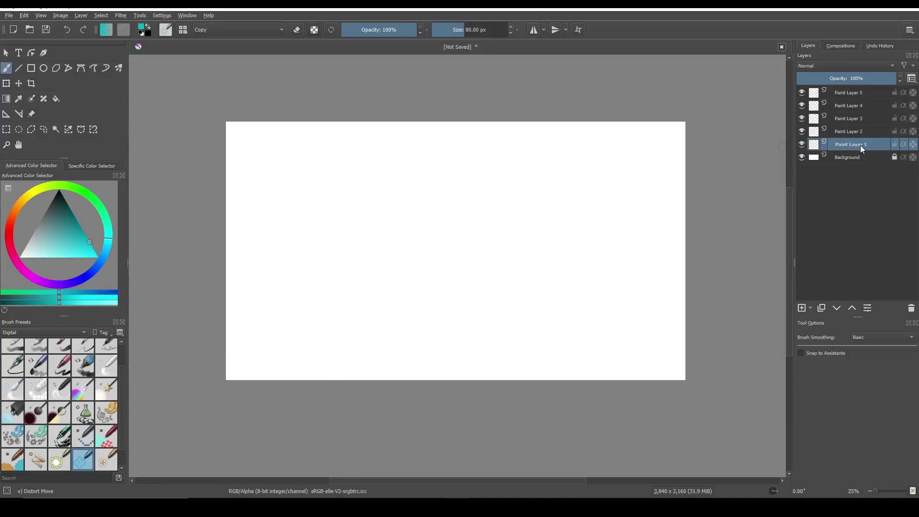
double_click(861, 145)
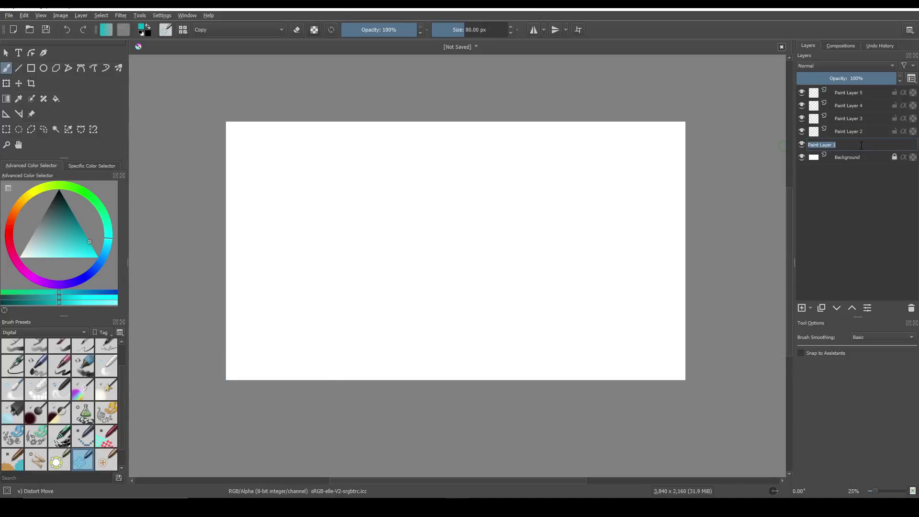
key("shift")
key("Return")
key("k")
key("e")
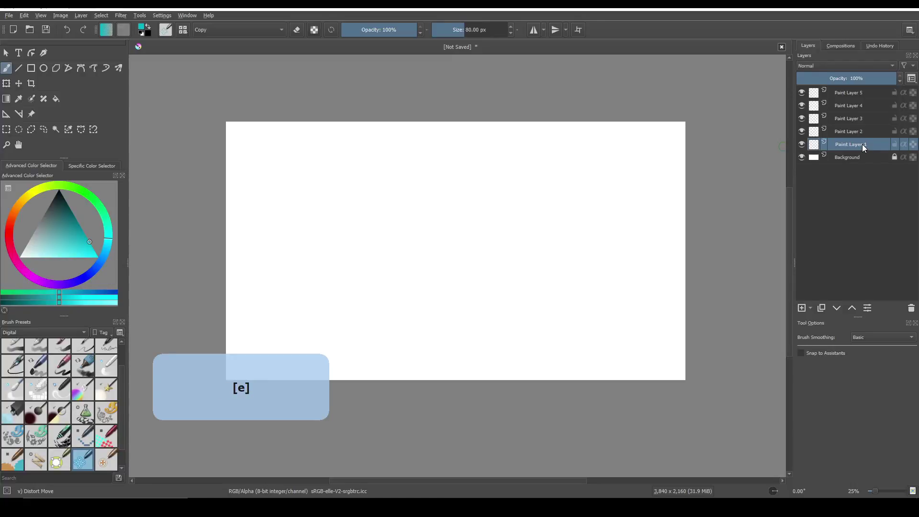
Rename Paint Layer 1 as "lake".
double_click(863, 144)
key("BackSpace")
type("ll")
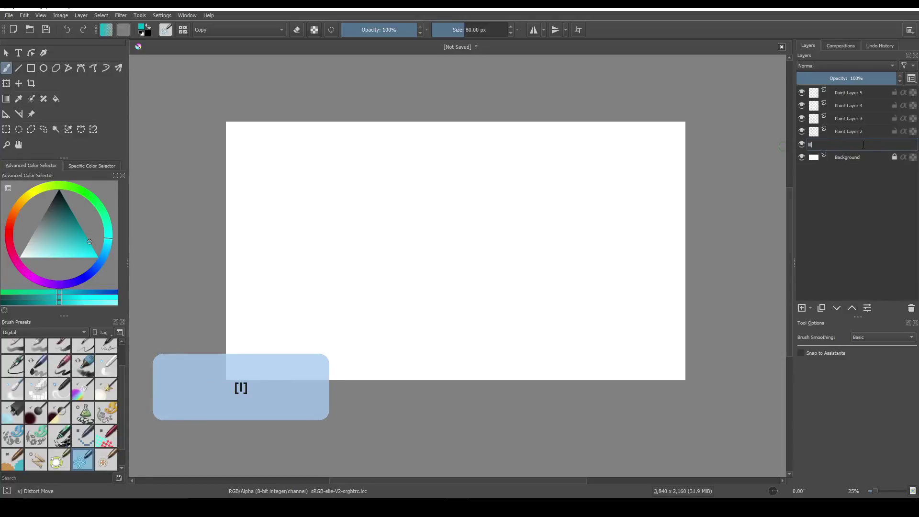
key("BackSpace")
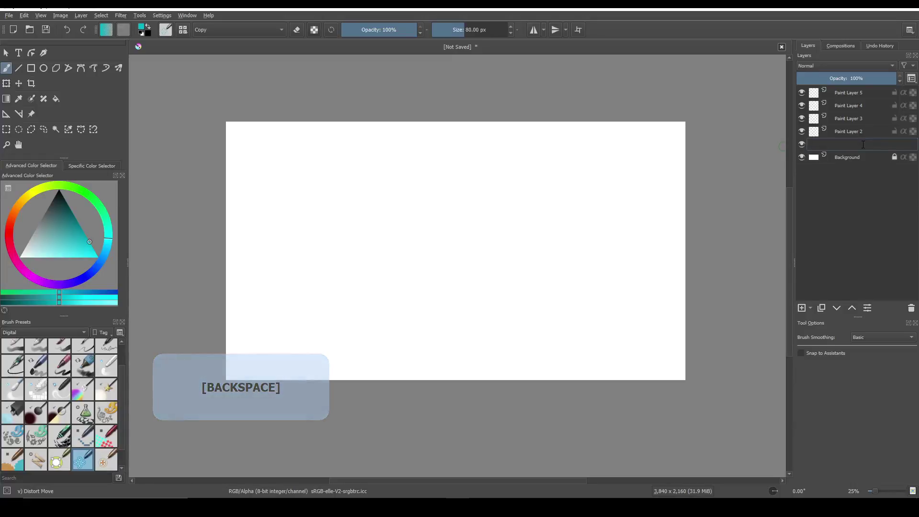
type("lak")
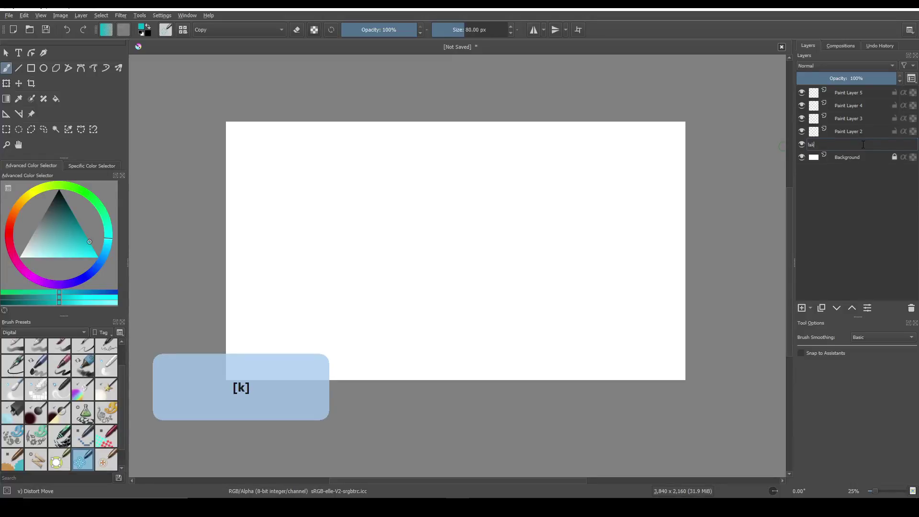
type("e")
key("Return")
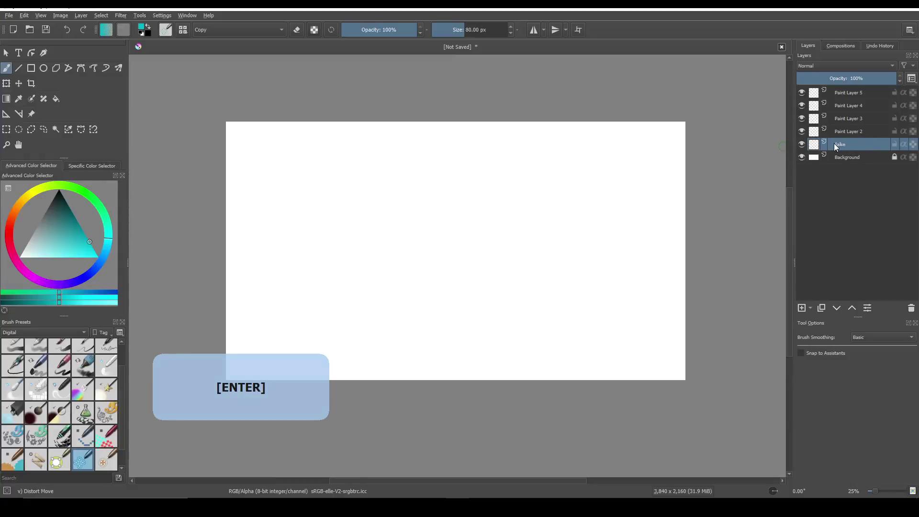
Rename Paint Layer 2, just above the lake layer, as "mountains".
mouse_move(855, 131)
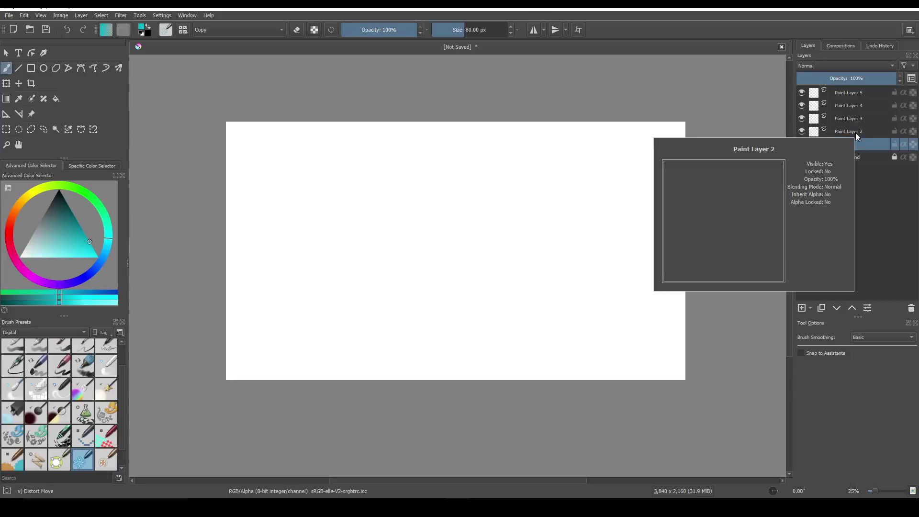
left_click(856, 133)
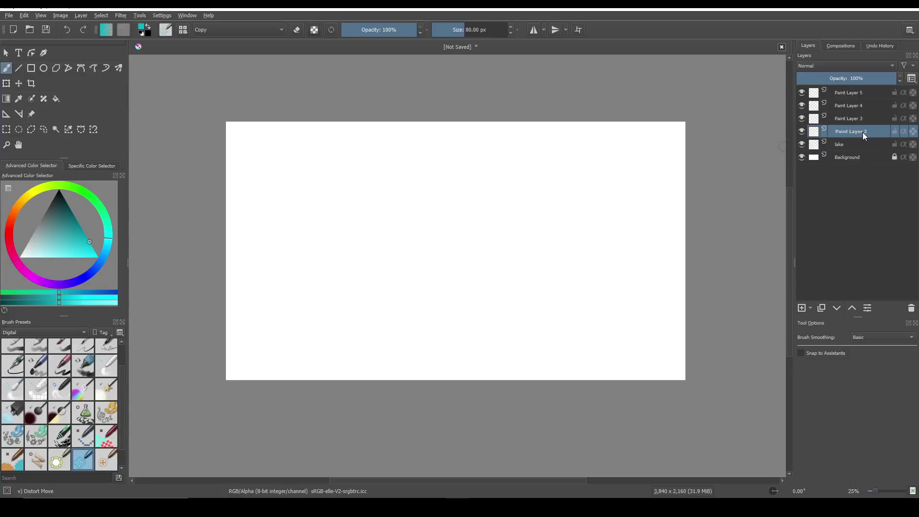
double_click(863, 132)
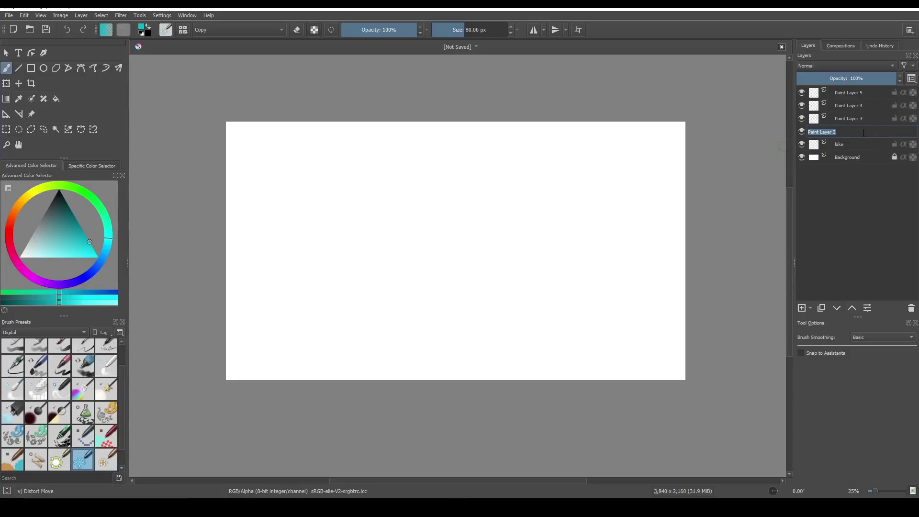
key("shift")
type("mou")
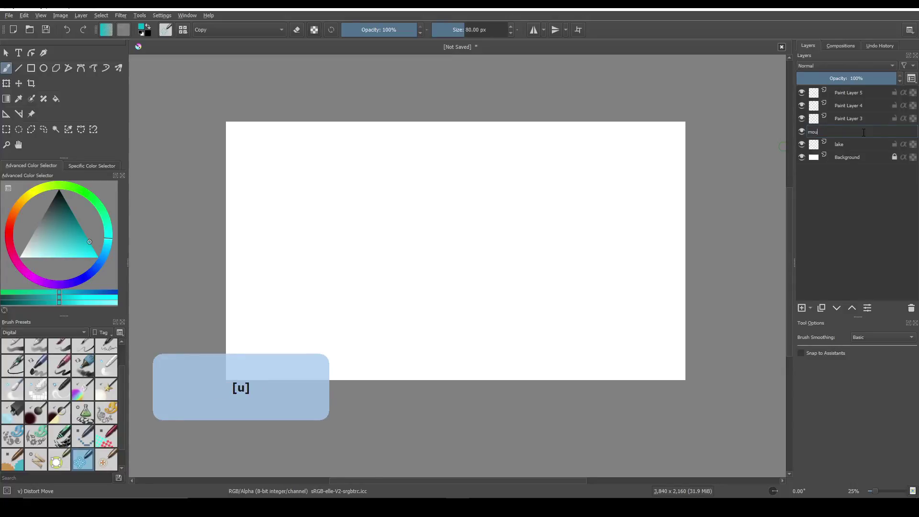
type("ntains")
Rename Paint Layer 3 as "trees".
left_click(855, 119)
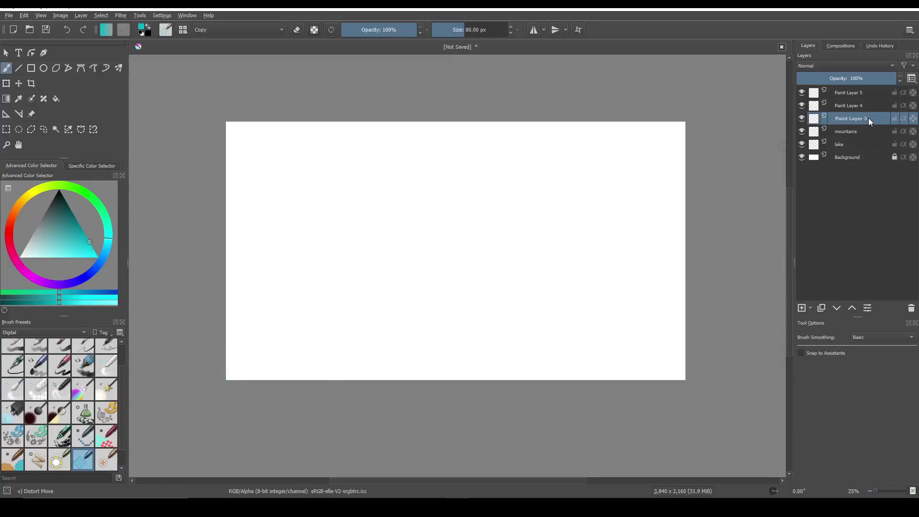
double_click(869, 117)
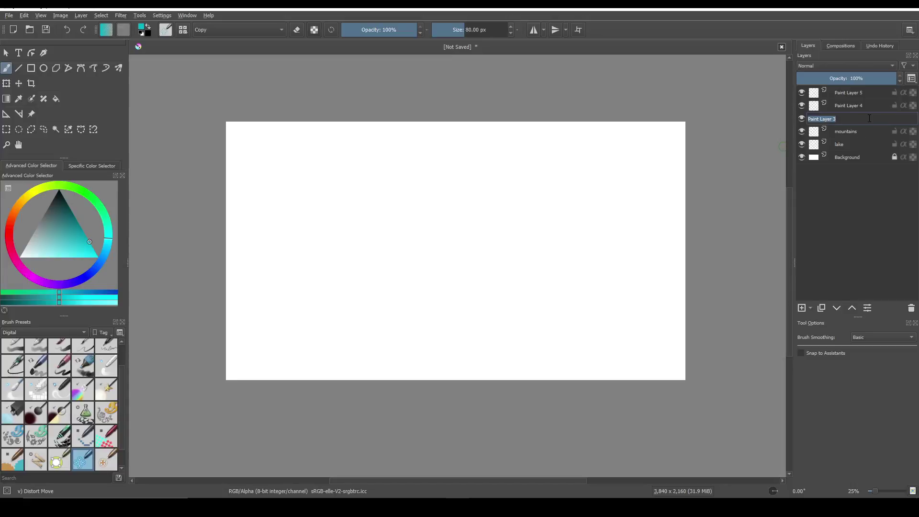
type("tr")
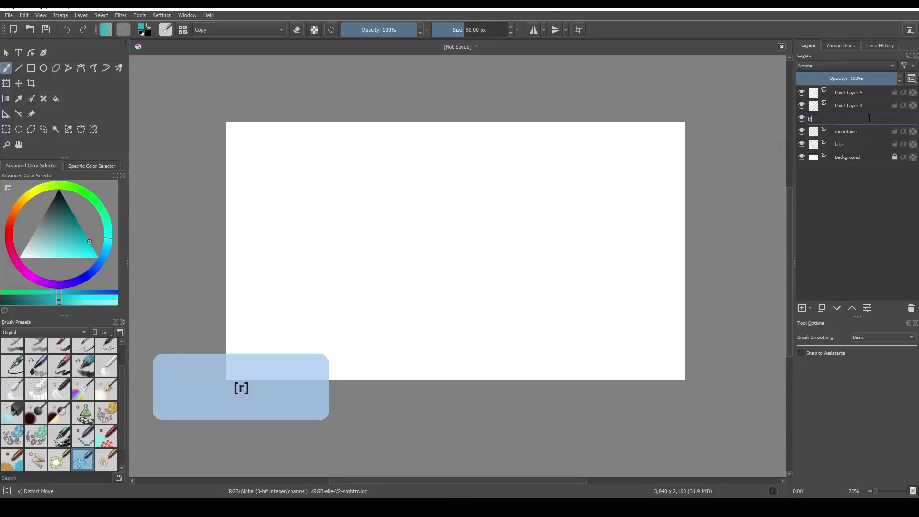
type("ees")
Rename Paint Layer 4 as "sky" and Paint Layer 5 as "sun".
left_click(855, 106)
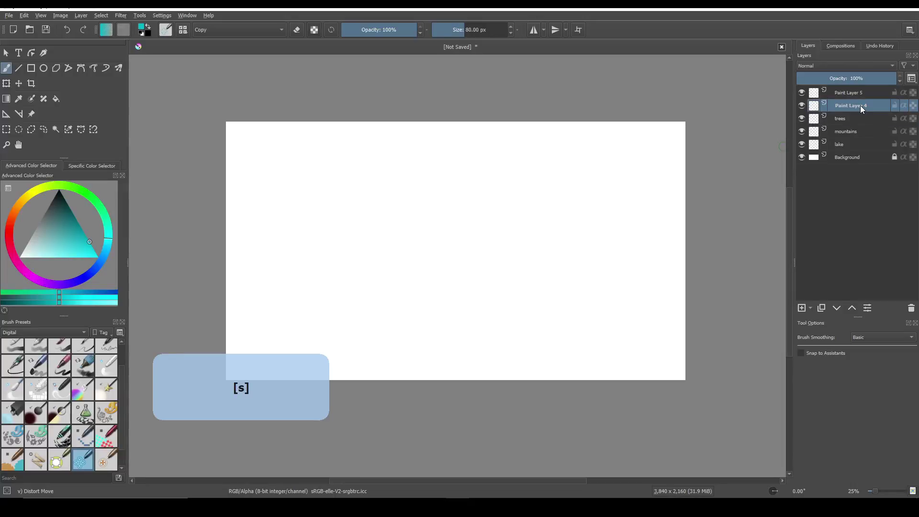
double_click(860, 106)
type("sky")
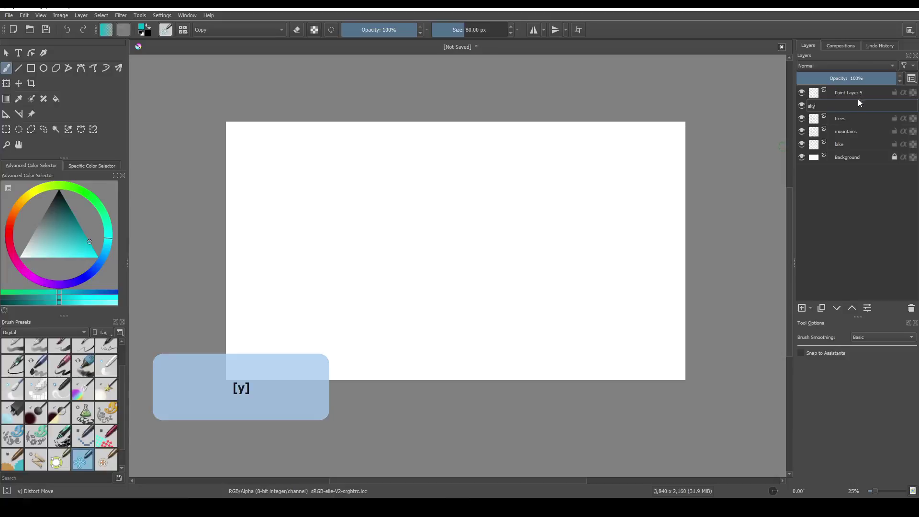
left_click(857, 95)
double_click(857, 95)
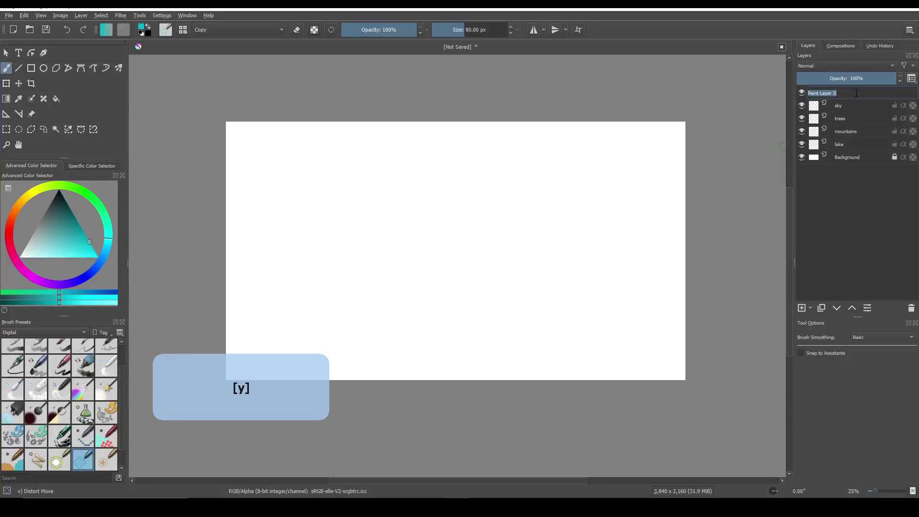
type("sun")
key("Return")
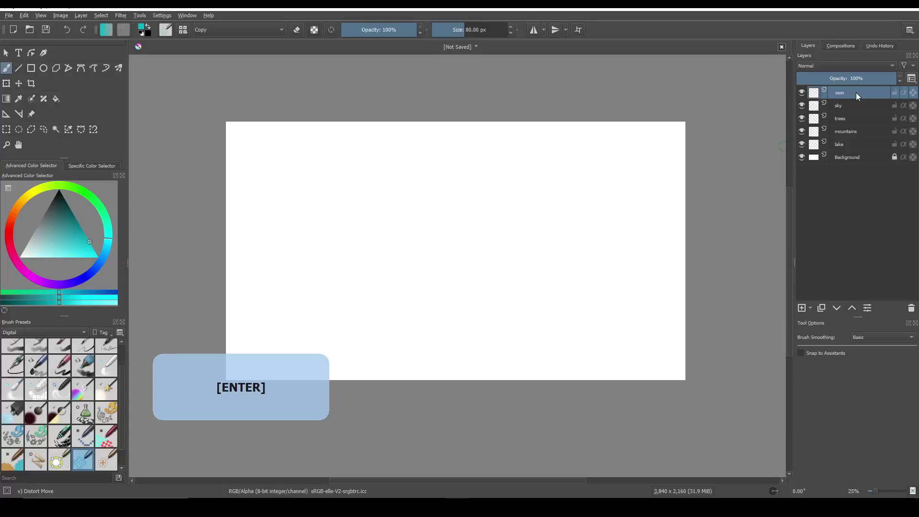
Duplicate the lake layer and rename the copy as "ground".
left_click(846, 144)
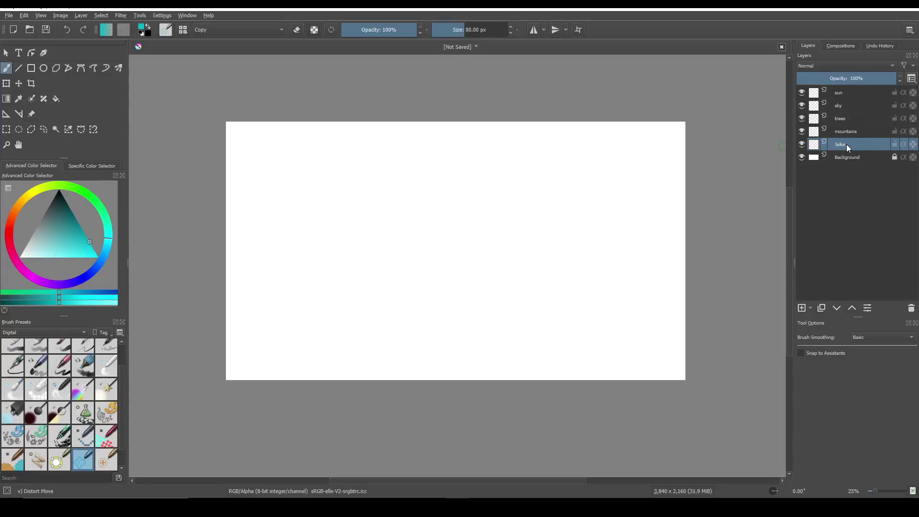
mouse_move(849, 142)
left_click(824, 308)
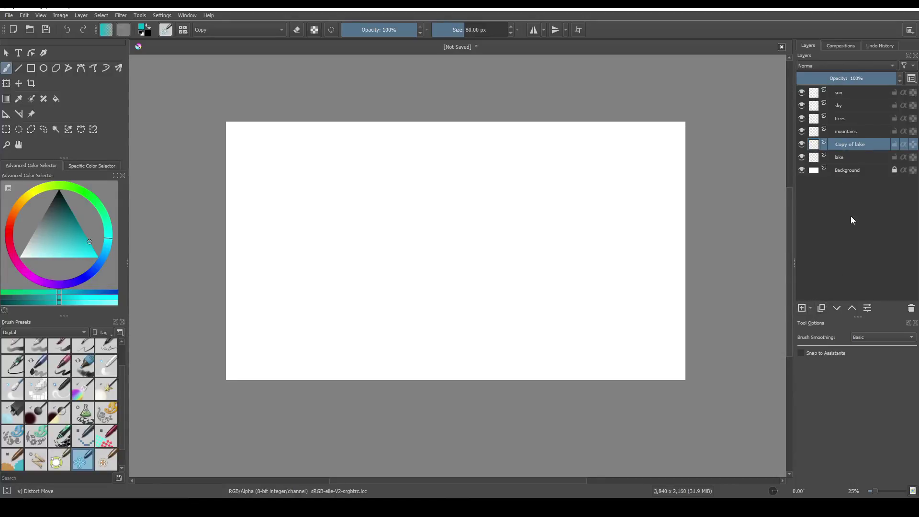
double_click(868, 145)
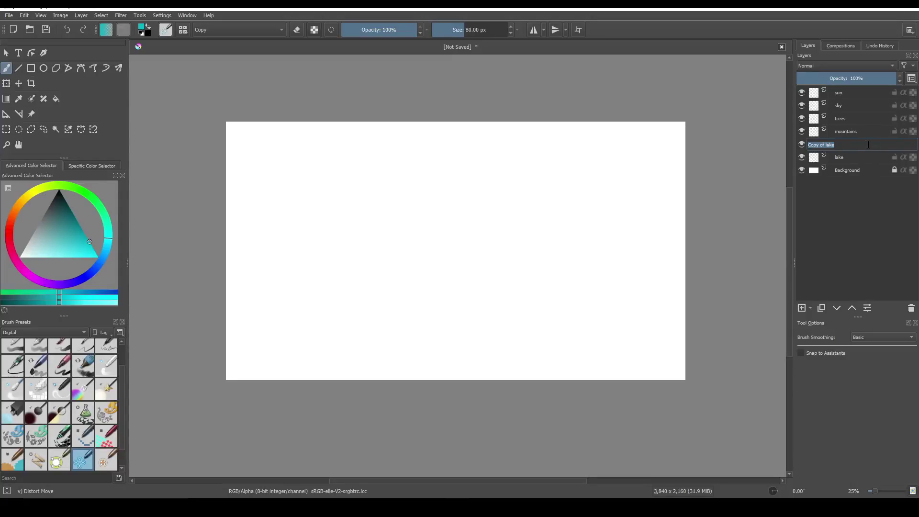
type("ground")
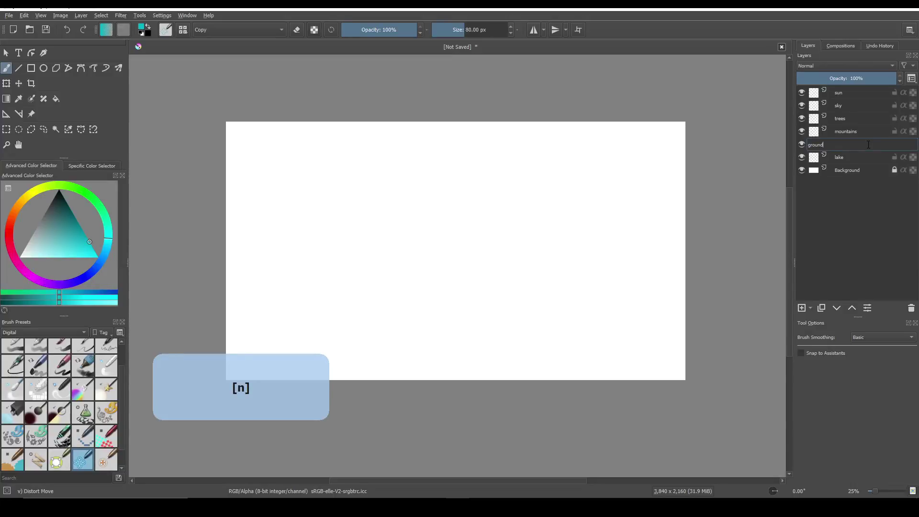
key("Return")
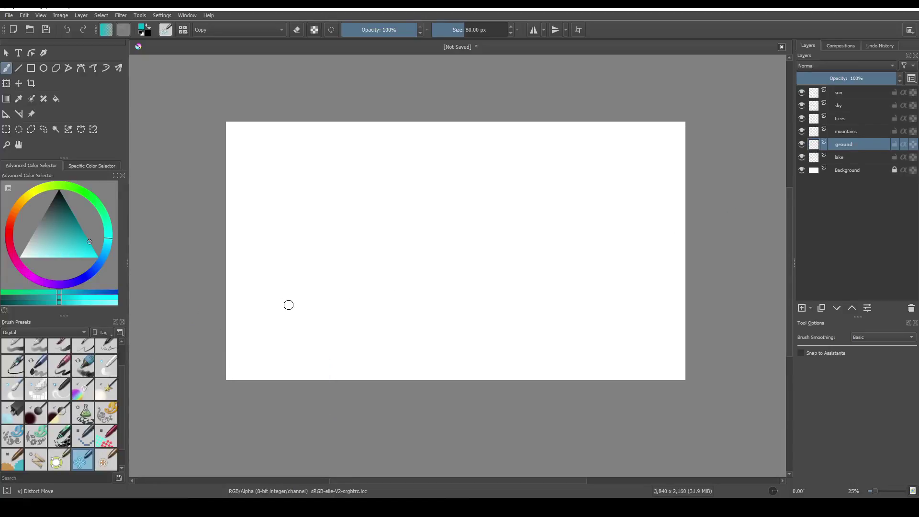
Reset the colours to black and white, and choose the Paint preset Bristles-3 Large Smooth for the lake layer.
key("d")
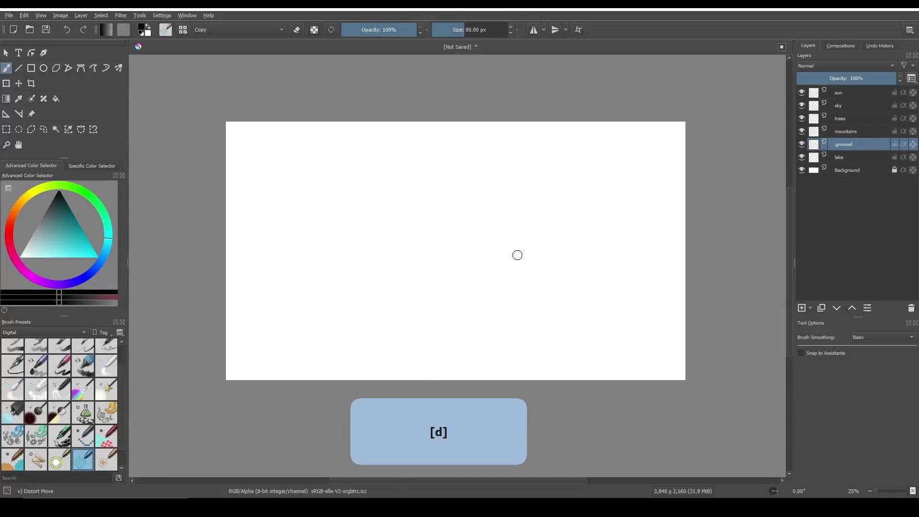
left_click(845, 156)
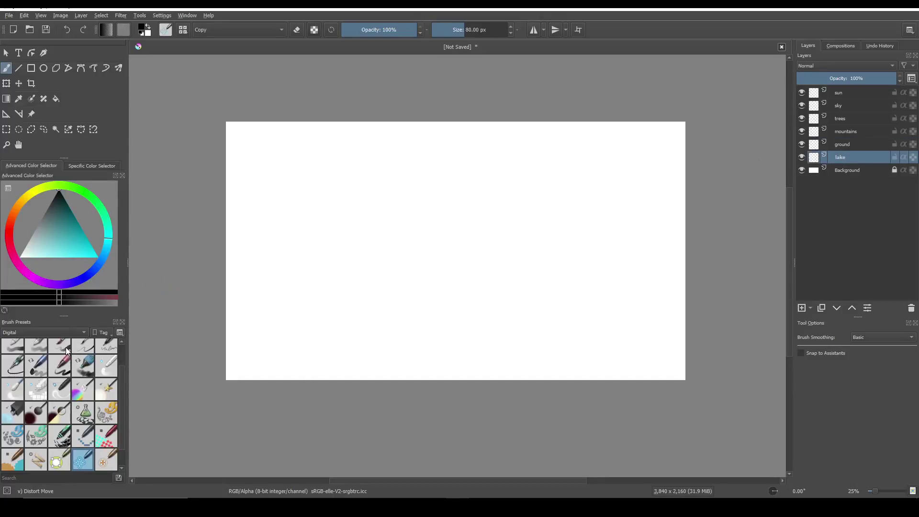
left_click(59, 333)
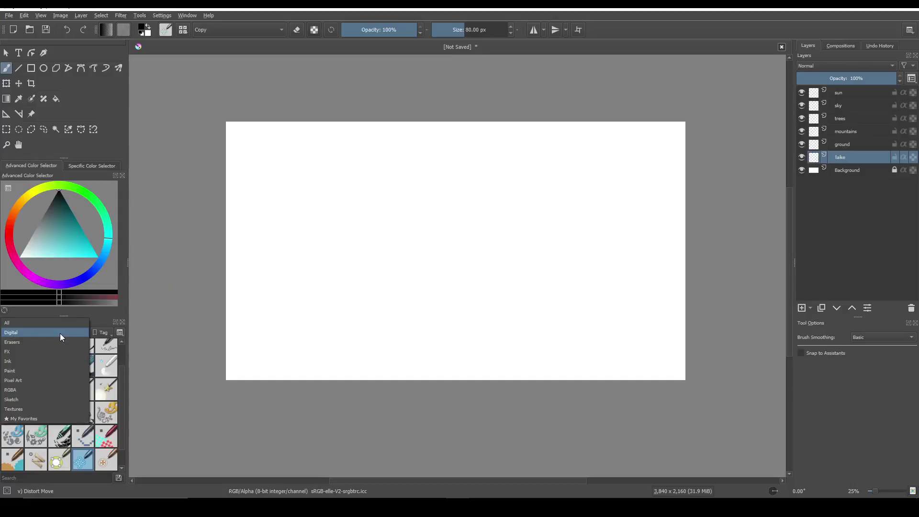
left_click(33, 370)
left_click(110, 348)
Set the foreground colour to a dark, saturated blue for painting the lake.
left_click(95, 271)
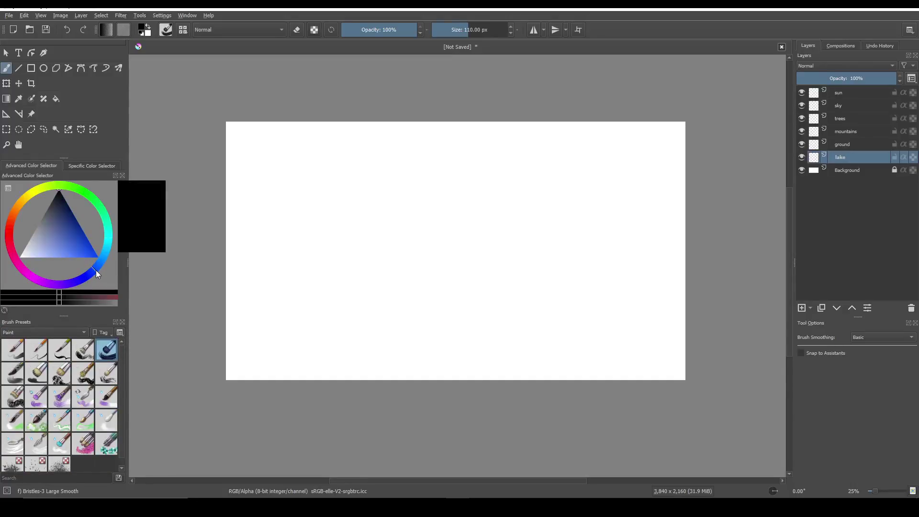
left_click(80, 242)
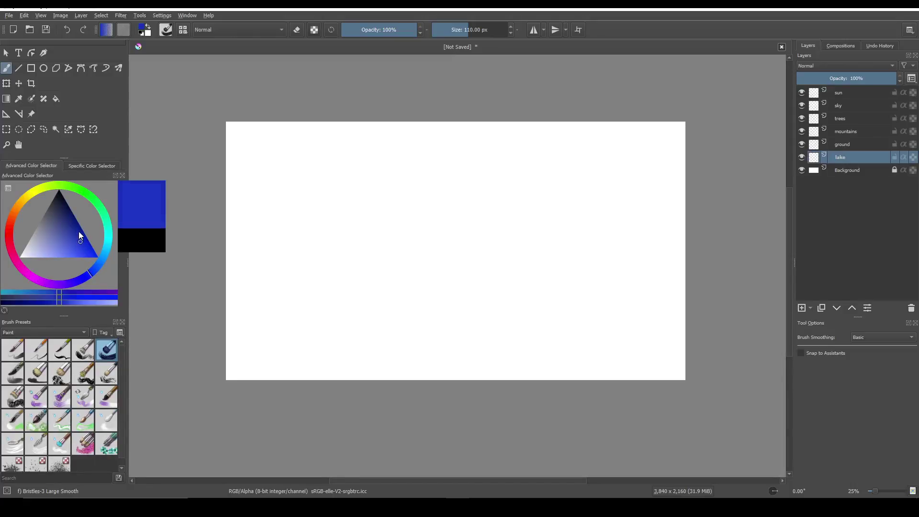
left_click(79, 231)
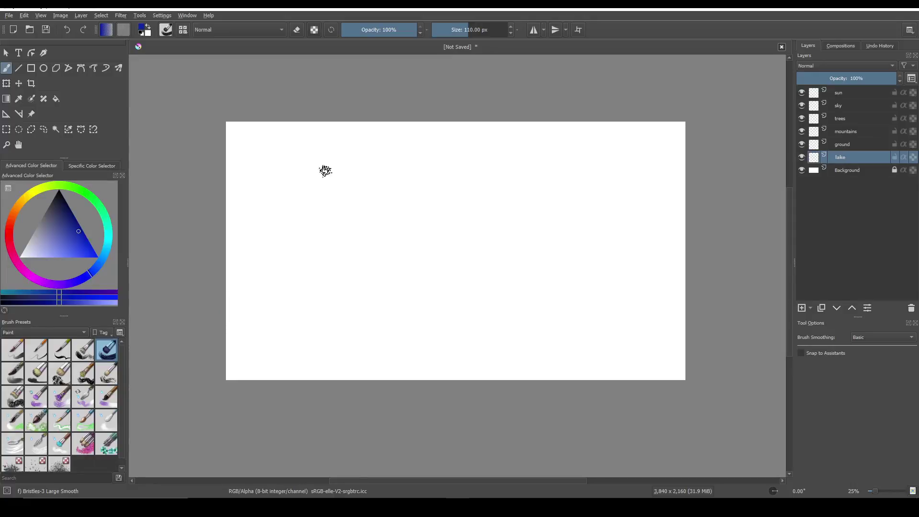
Set the brush size to 1,000 px and paint a solid dark blue lake band across the bottom of the canvas.
left_click_drag(492, 26, 509, 28)
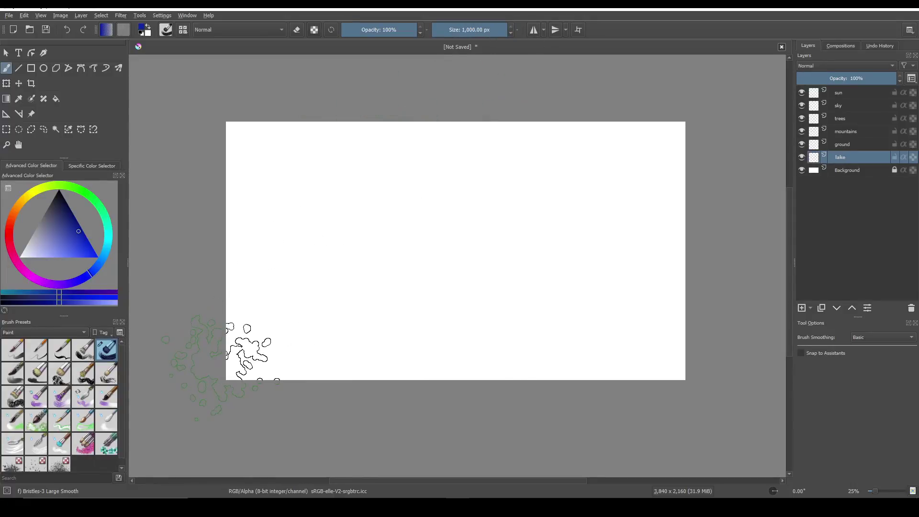
mouse_move(232, 361)
left_mouse_down()
mouse_move(607, 383)
mouse_move(658, 354)
mouse_move(675, 359)
mouse_move(725, 340)
left_mouse_up()
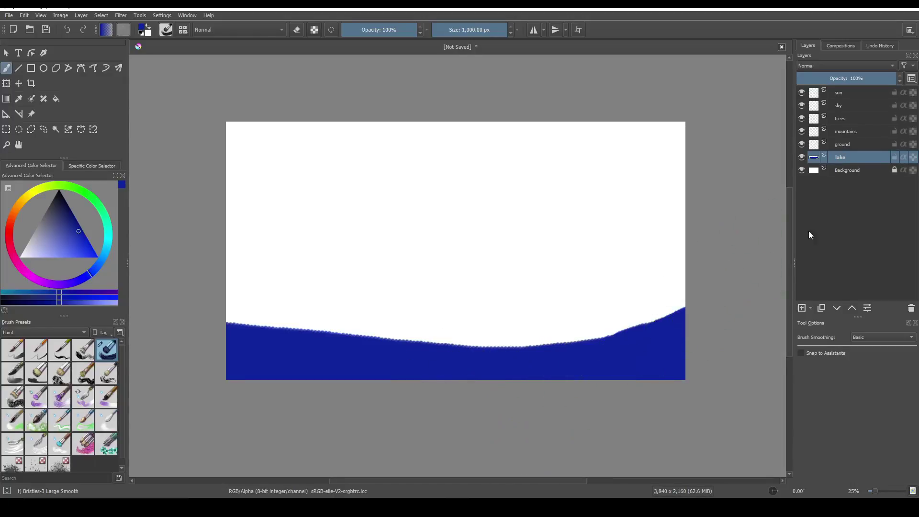
Make the ground layer active and set the foreground colour to a dark, muted orange-brown.
left_click(850, 143)
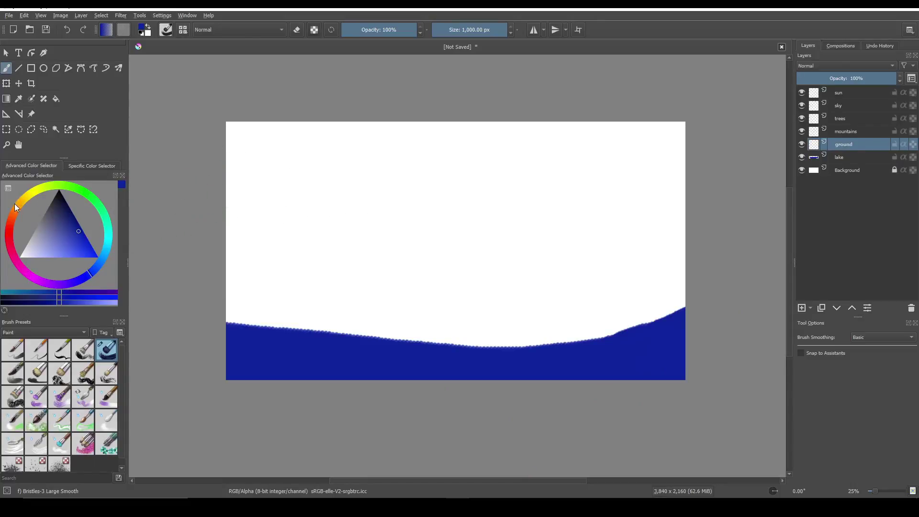
left_click(13, 220)
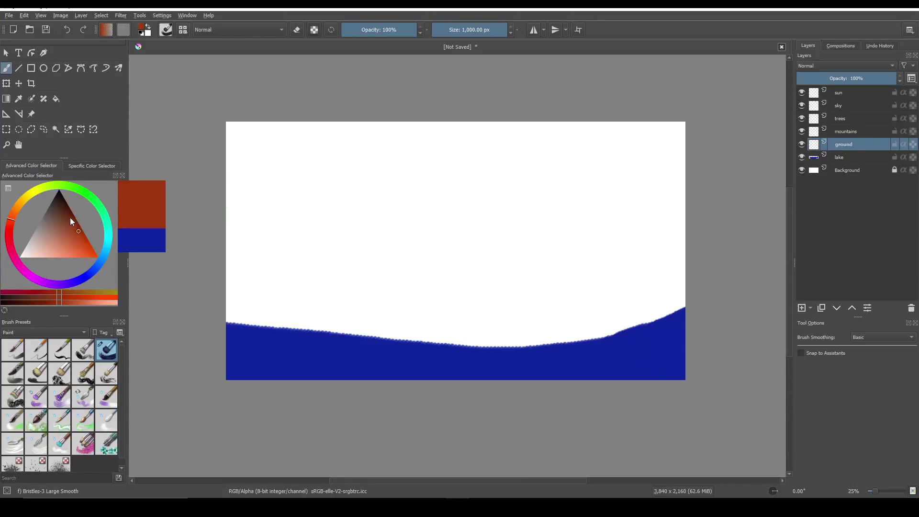
left_click(70, 217)
left_click(70, 211)
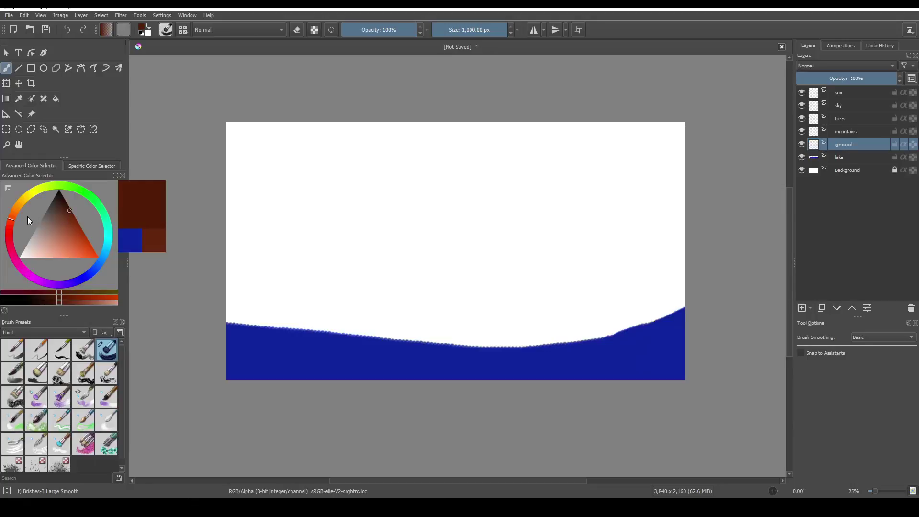
left_click(13, 216)
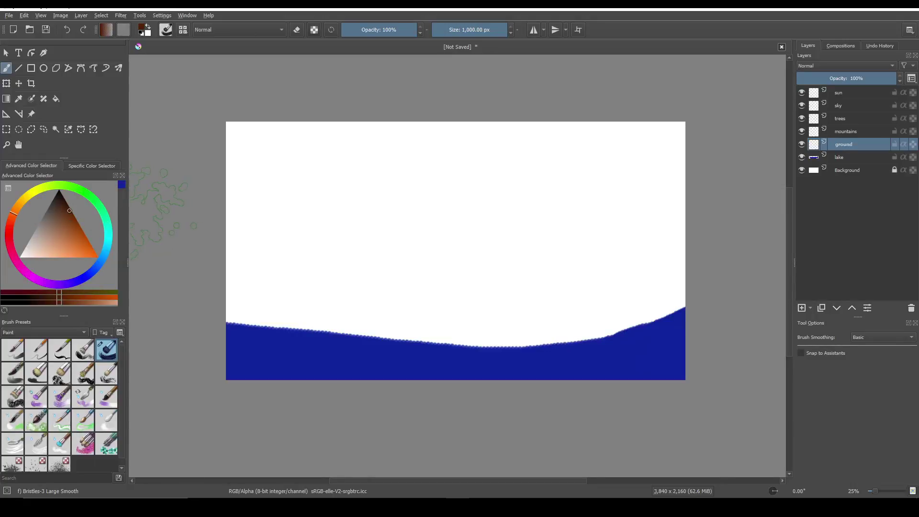
left_click(59, 215)
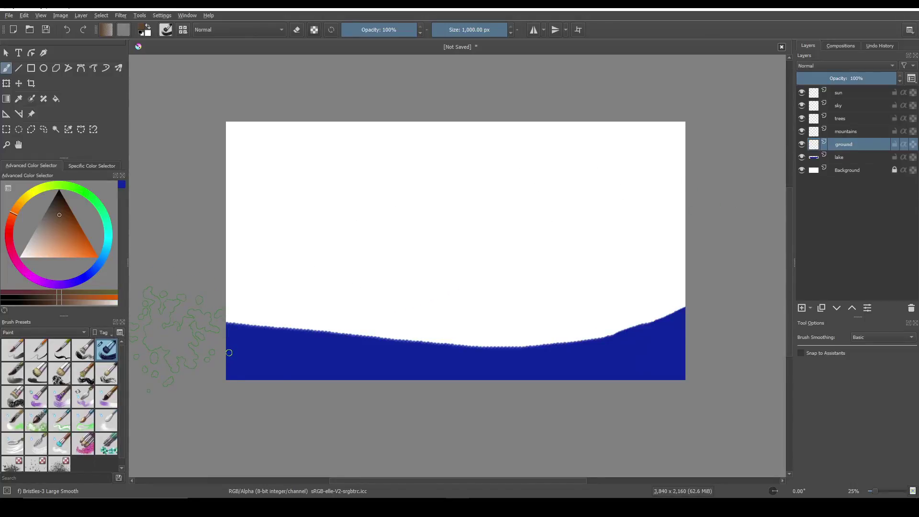
Try brown ground strokes along the lake's upper edge with Bristles-3 Large Smooth at 446.52 px and Dry Textured Creases at 250.73 px.
left_click(489, 29)
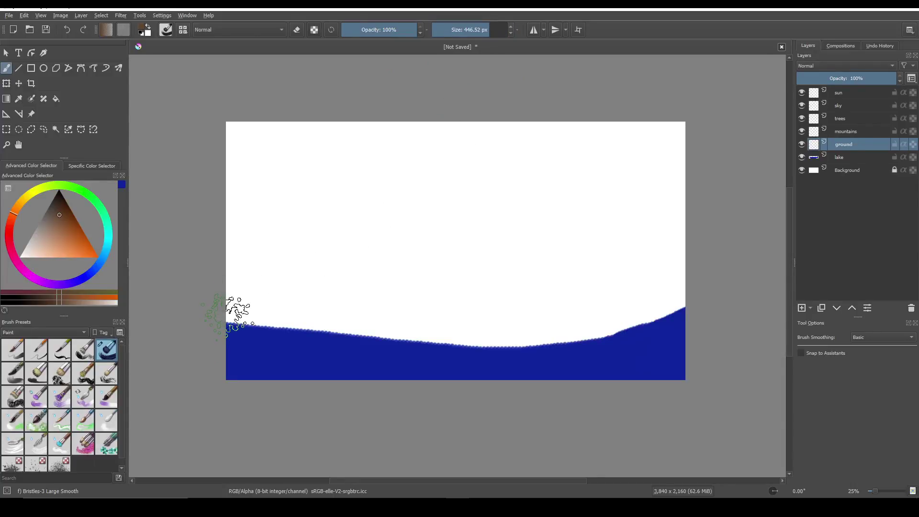
mouse_move(238, 311)
left_mouse_down()
mouse_move(435, 329)
mouse_move(551, 322)
mouse_move(692, 298)
left_mouse_up()
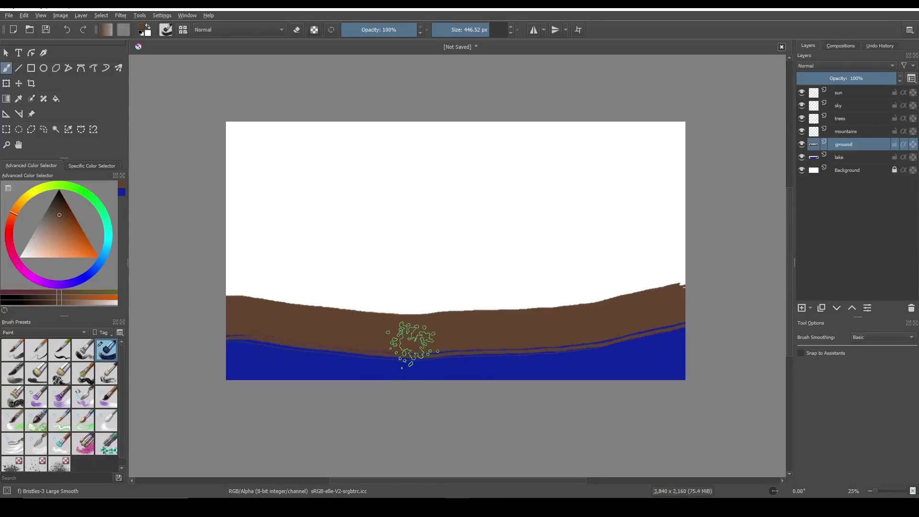
left_click(13, 401)
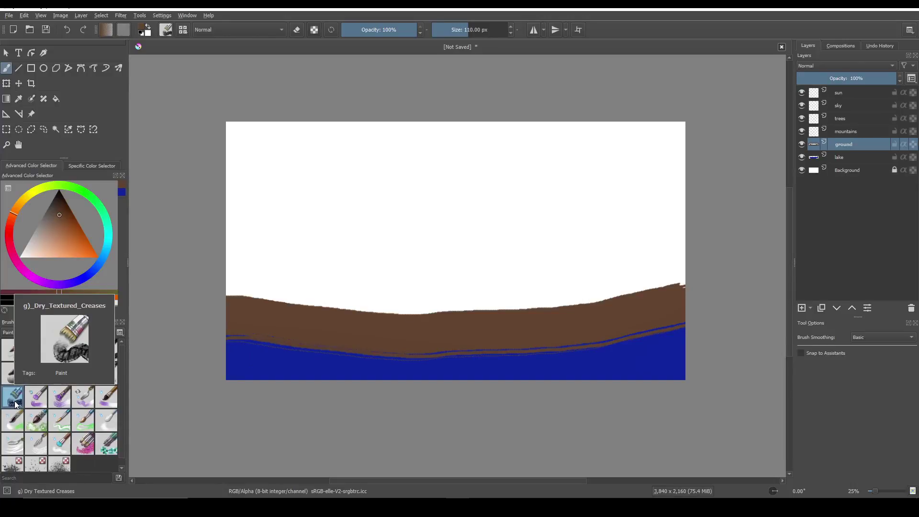
key("ctrl+z")
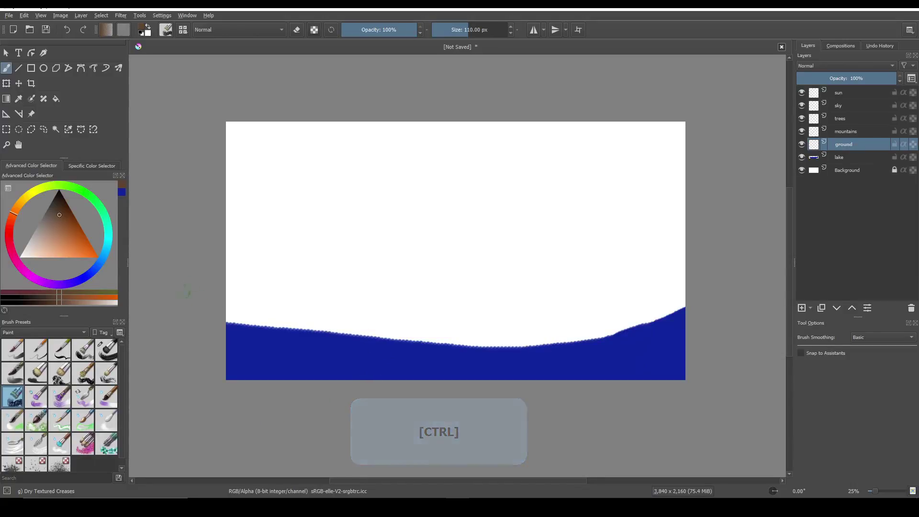
left_click_drag(480, 30, 495, 30)
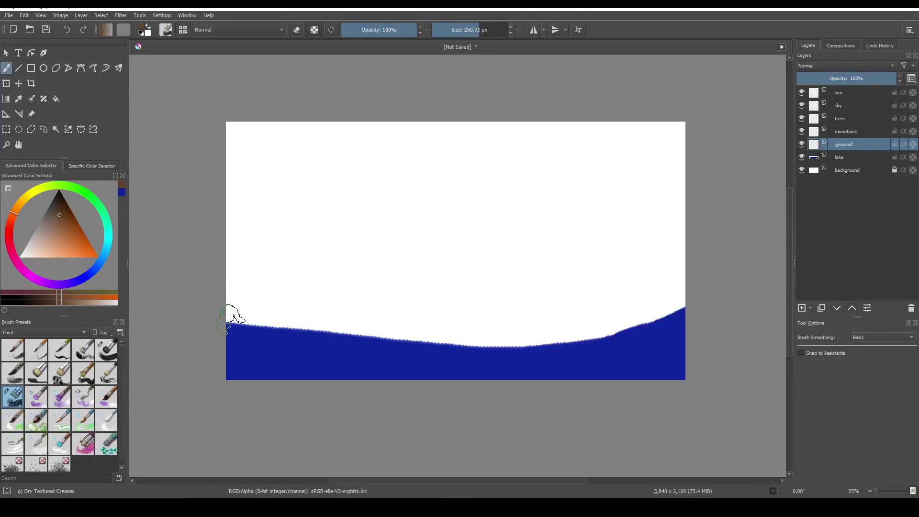
left_click_drag(236, 317, 329, 332)
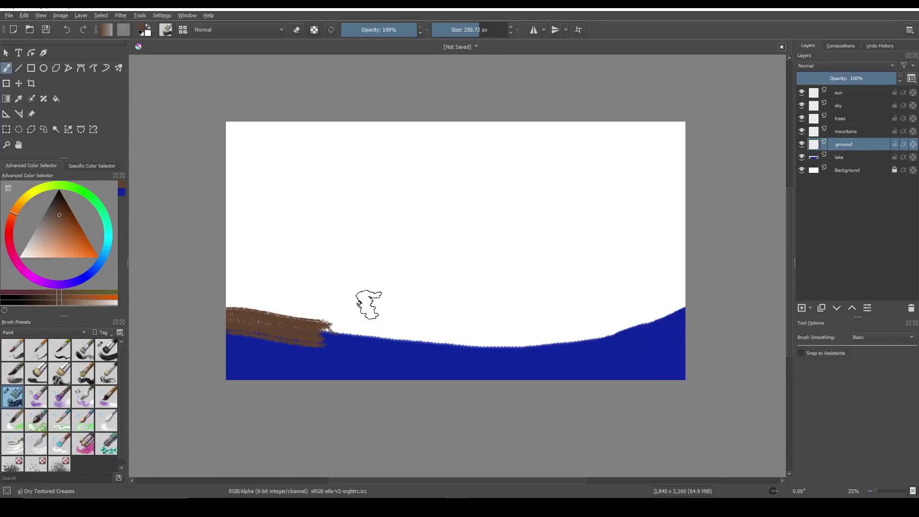
key("ctrl+z")
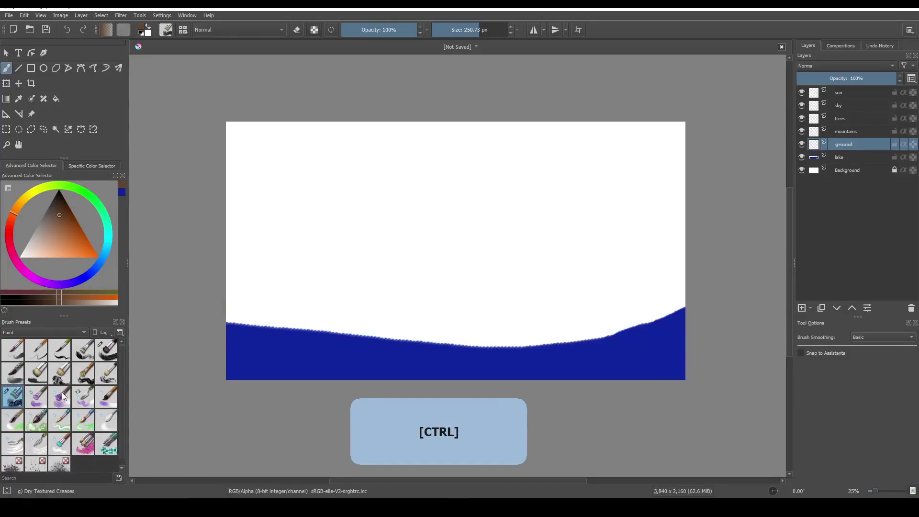
Choose the Digital preset Basic-1 and set its brush size to 469.22 px.
left_click(44, 334)
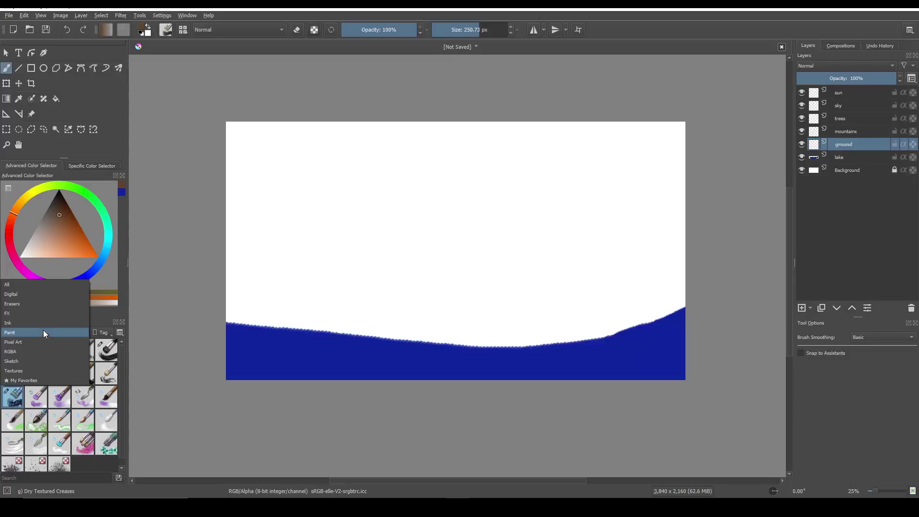
left_click(42, 294)
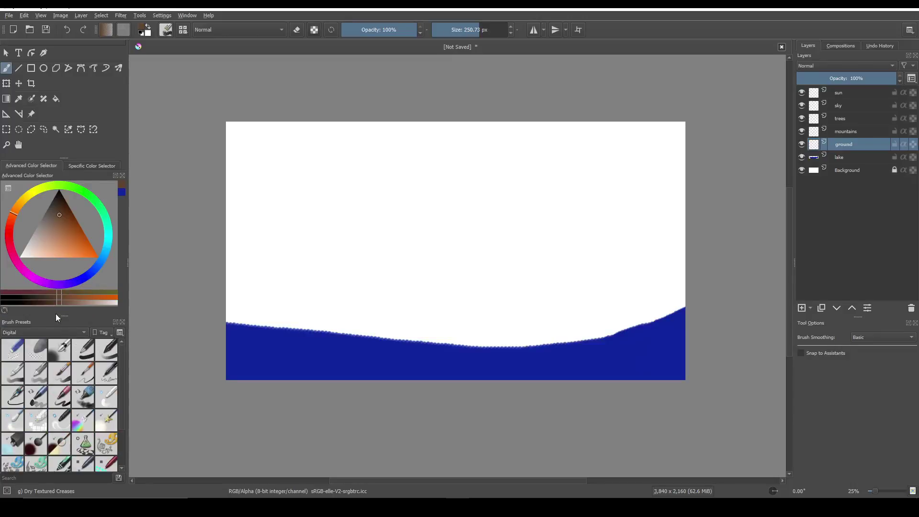
left_click(84, 351)
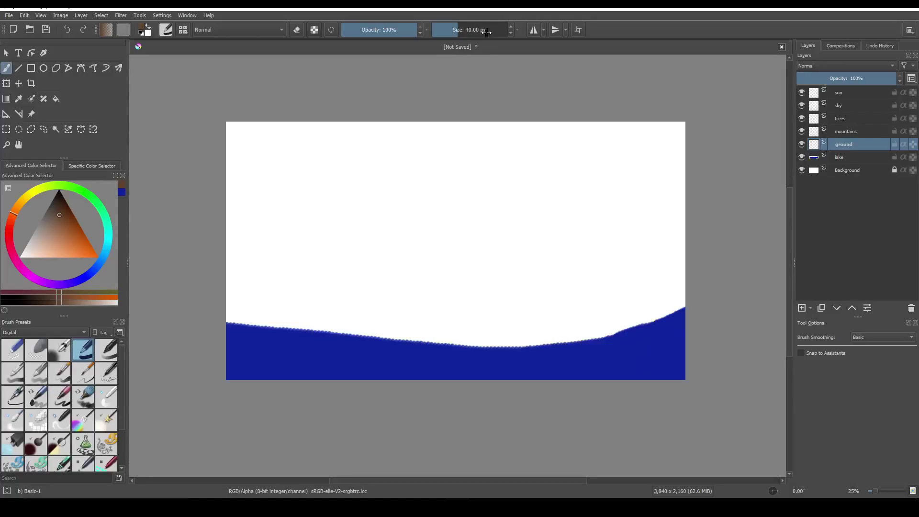
left_click_drag(487, 32, 481, 31)
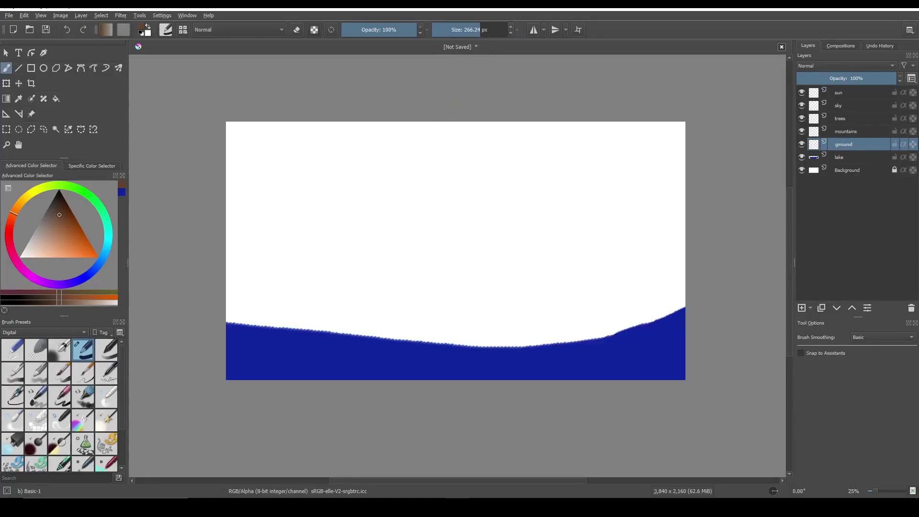
left_click(490, 30)
Paint the brown ground across the canvas above the lake and down both sides to form the shore.
mouse_move(242, 302)
left_mouse_down()
mouse_move(499, 324)
mouse_move(627, 309)
mouse_move(655, 322)
mouse_move(660, 359)
left_mouse_up()
mouse_move(294, 312)
left_mouse_down()
mouse_move(249, 326)
mouse_move(200, 380)
left_mouse_up()
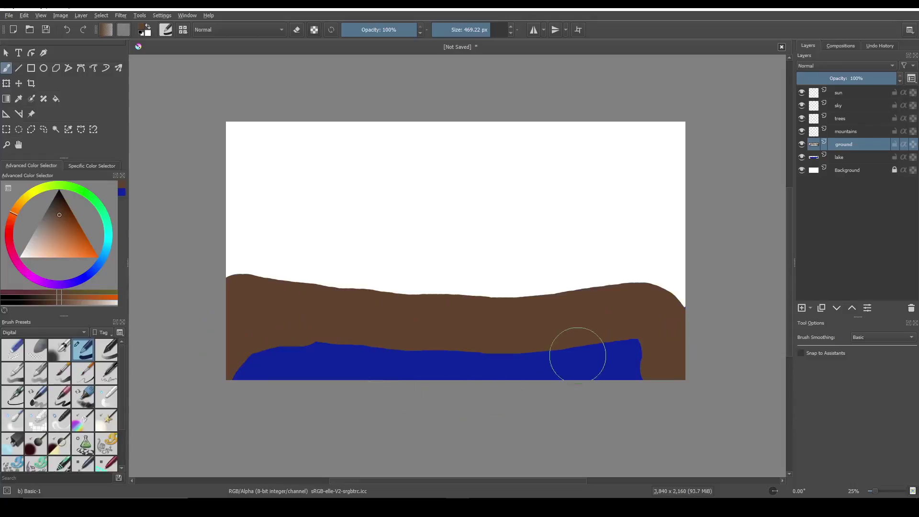
left_click_drag(634, 324, 674, 383)
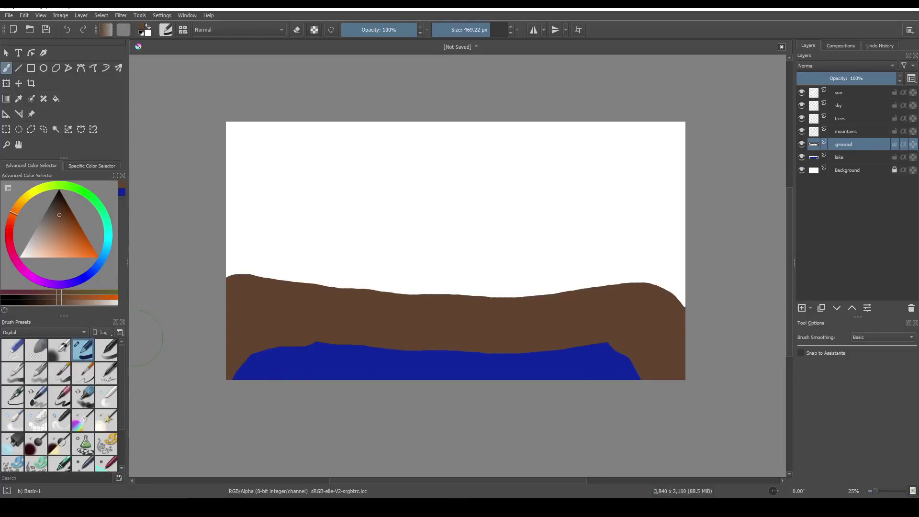
Switch back to the Paint preset Bristles-3 Large Smooth and set the foreground colour to a darker brown.
left_click(44, 333)
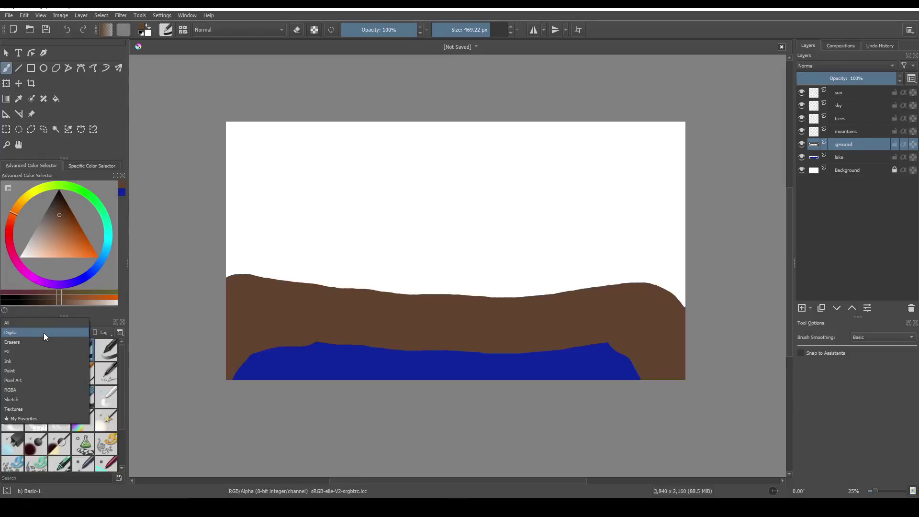
left_click(40, 370)
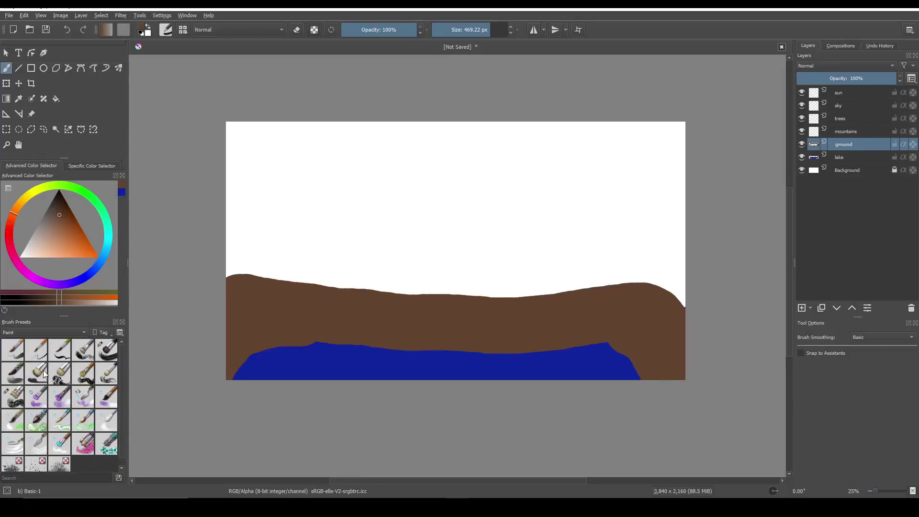
left_click(100, 352)
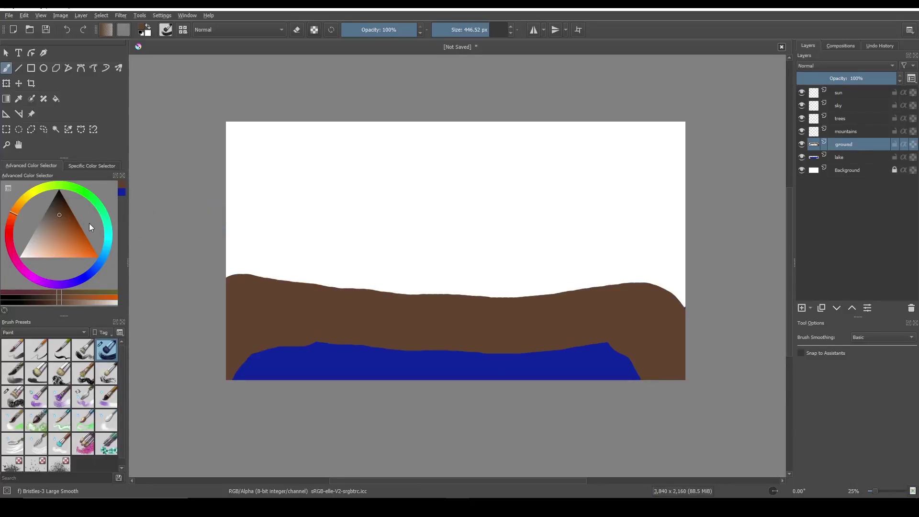
left_click(65, 208)
Paint dark brown over the upper ground across the full canvas width, leaving a lighter brown shore around the lake.
mouse_move(242, 290)
left_mouse_down()
mouse_move(288, 311)
mouse_move(415, 320)
mouse_move(622, 315)
mouse_move(658, 321)
mouse_move(667, 355)
left_mouse_up()
key("ctrl+z")
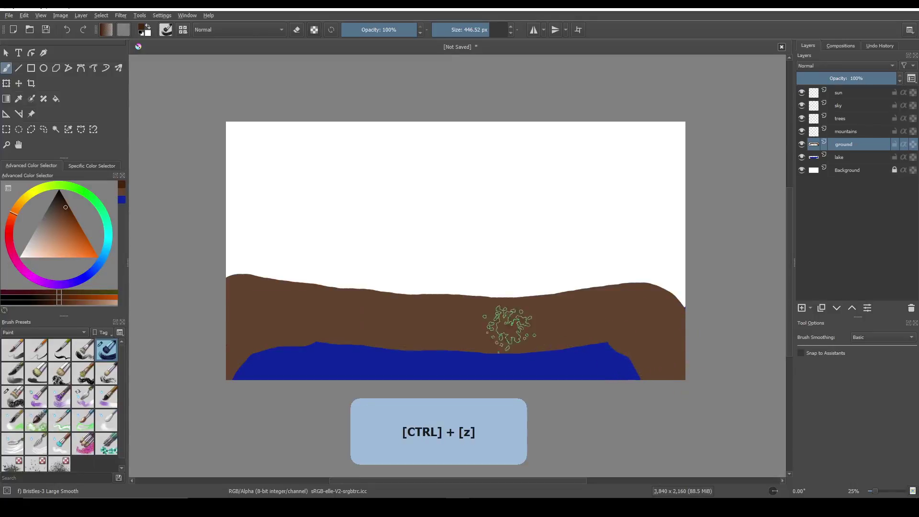
mouse_move(214, 309)
left_mouse_down()
mouse_move(692, 311)
mouse_move(653, 306)
mouse_move(634, 290)
mouse_move(690, 298)
mouse_move(699, 324)
mouse_move(656, 298)
mouse_move(606, 308)
left_mouse_up()
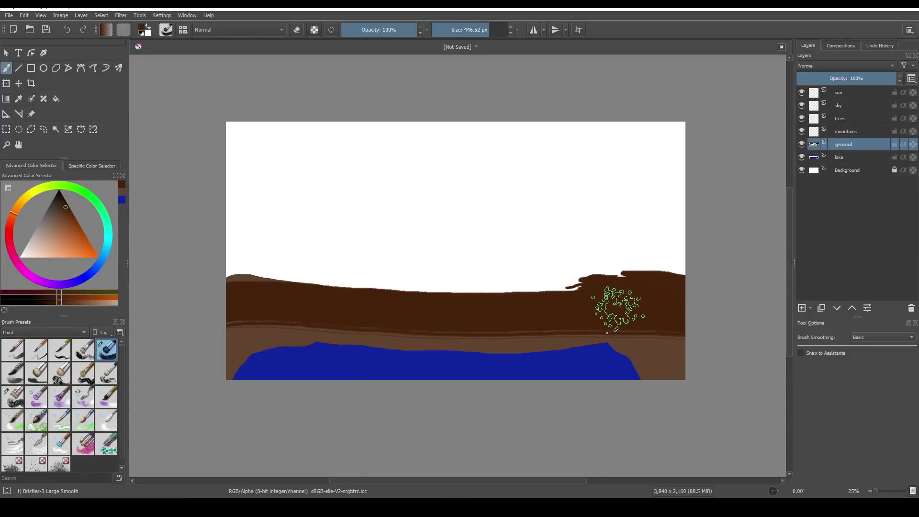
mouse_move(230, 287)
left_mouse_down()
mouse_move(283, 285)
mouse_move(561, 300)
mouse_move(685, 290)
mouse_move(648, 304)
left_mouse_up()
left_click_drag(245, 323, 196, 355)
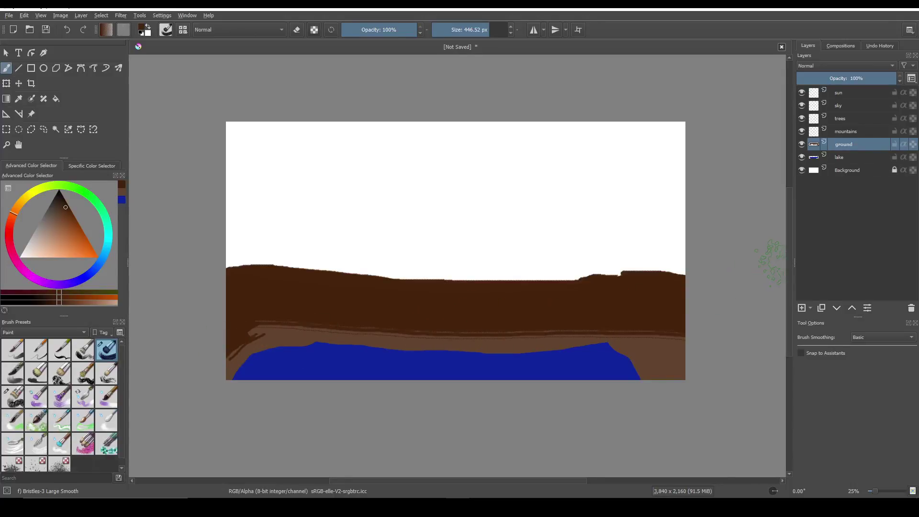
Make the mountains layer active and choose the Textures preset Stamp Mountains Distant.
left_click(849, 131)
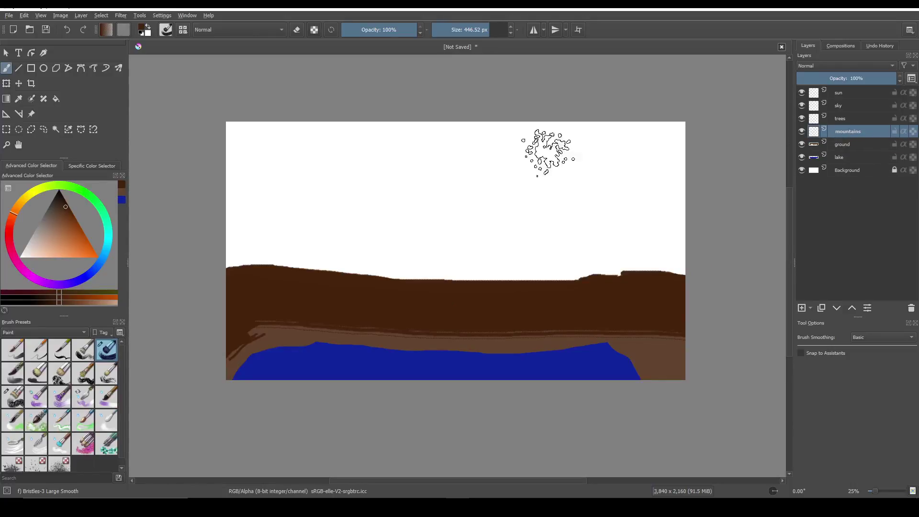
left_click(39, 332)
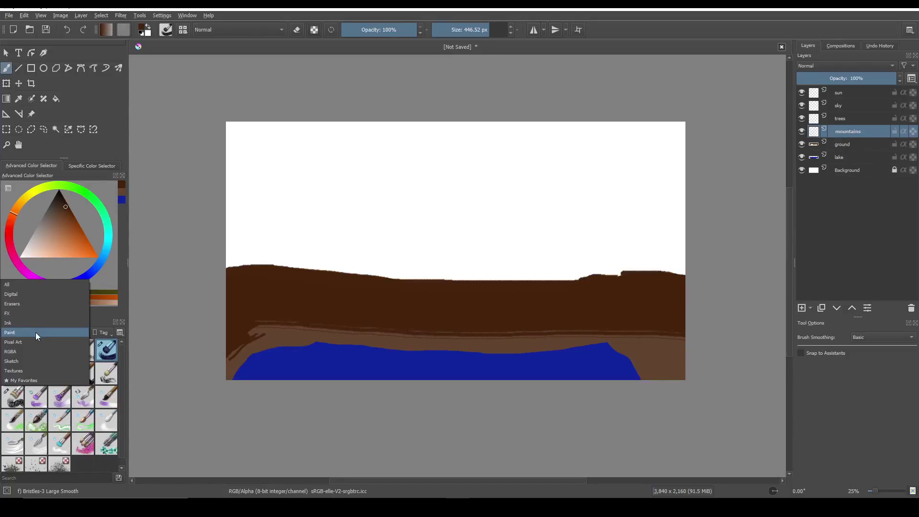
left_click(18, 371)
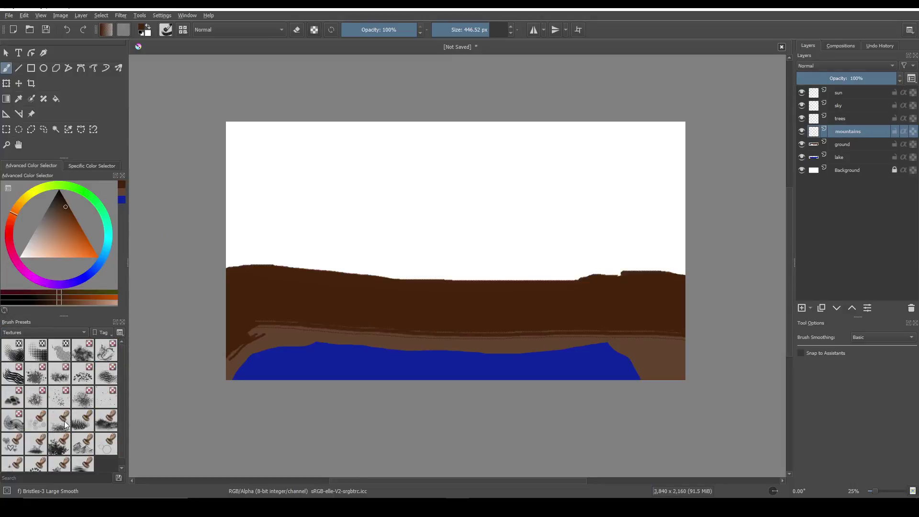
scroll(64, 421, "down", 1)
left_click(84, 437)
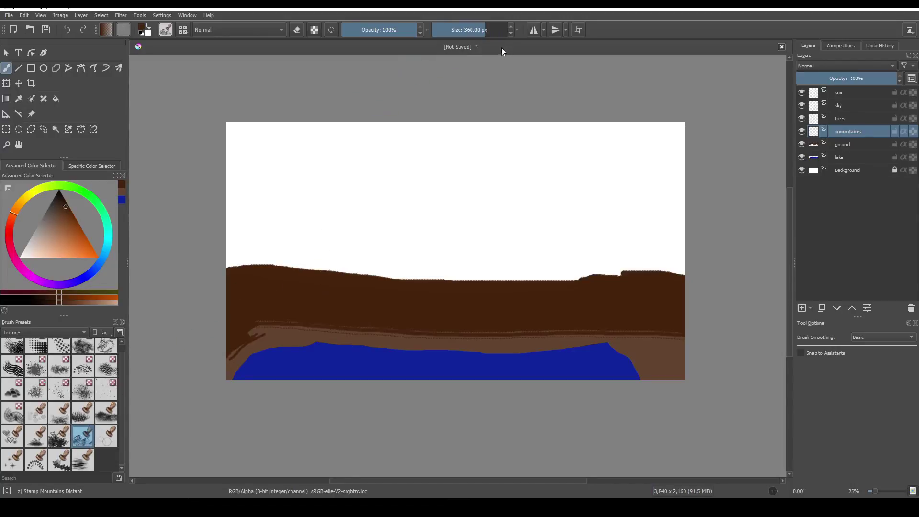
Set the stamp size to 925.49 px and the colour to a dark greyish brown, and stamp a mountain above the ground at the left.
left_click(506, 31)
left_click(49, 220)
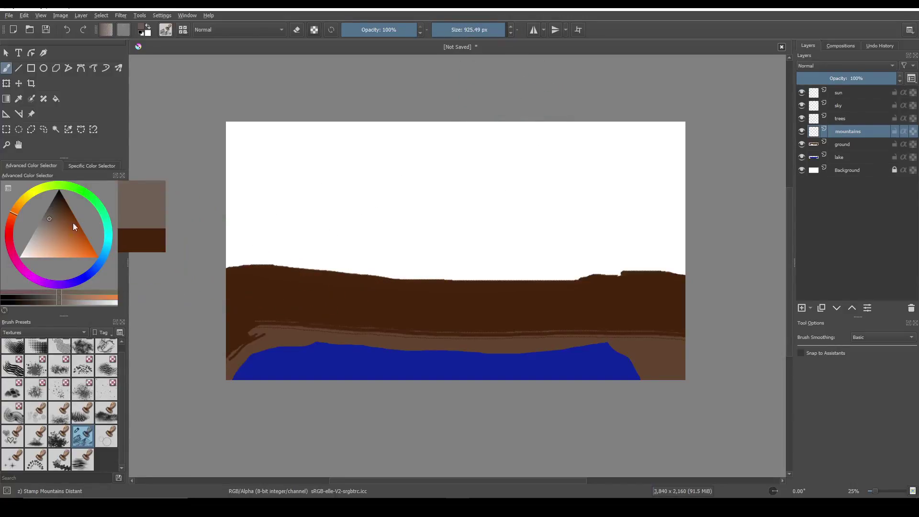
left_click(52, 212)
left_click(280, 249)
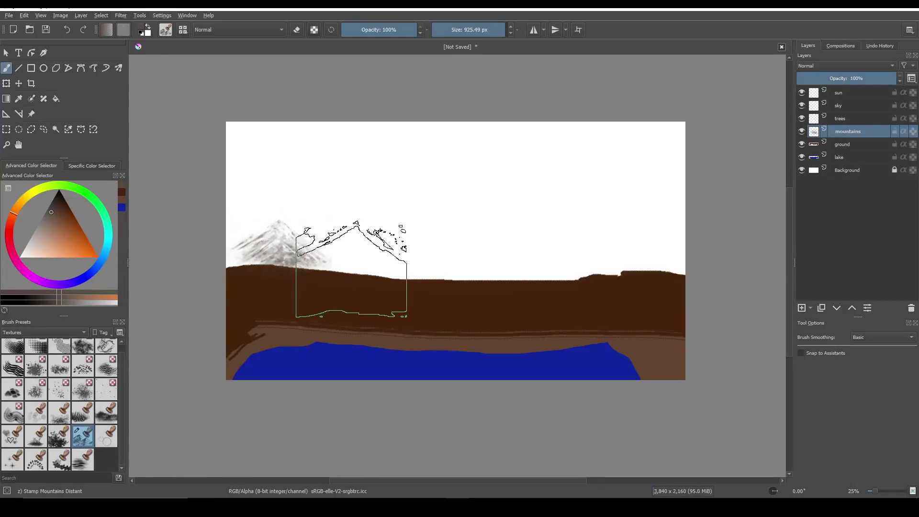
Set the stamp size to 1,000 px and stamp overlapping mountains from the canvas's left edge to its centre.
left_click_drag(502, 29, 508, 29)
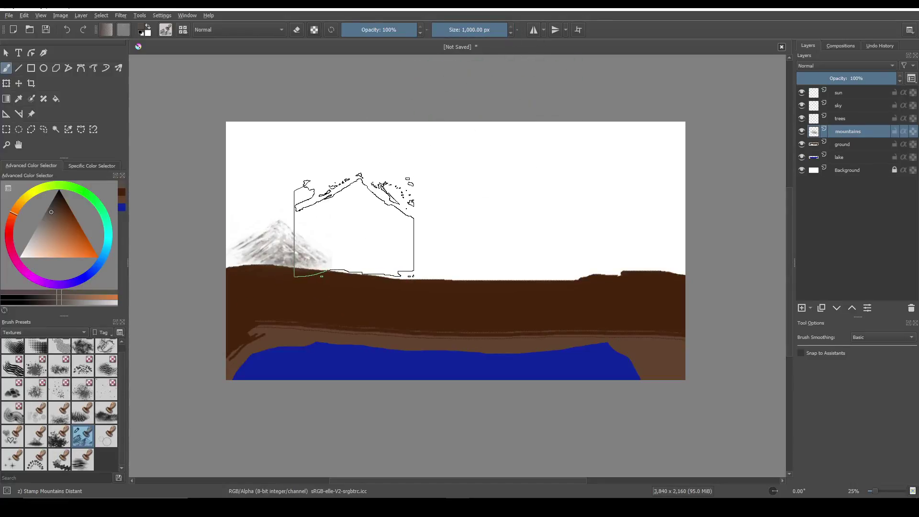
left_click(355, 225)
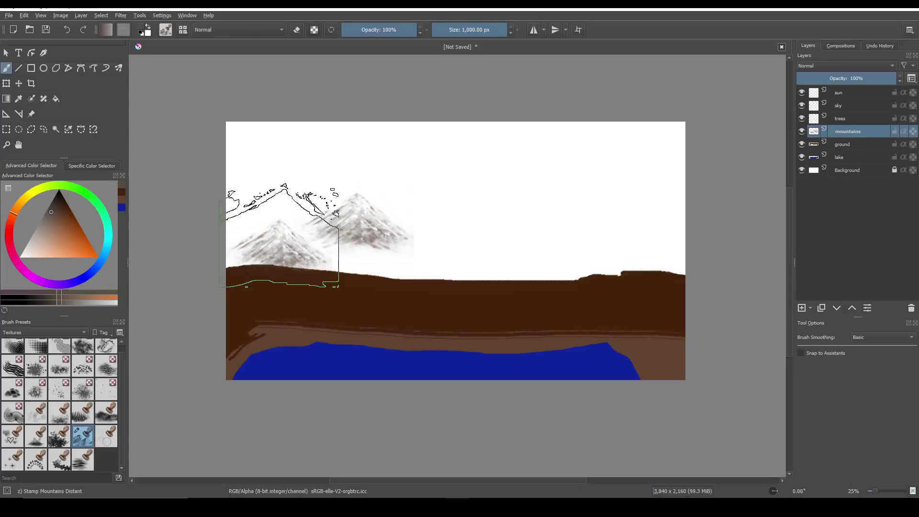
mouse_move(362, 266)
left_mouse_down()
mouse_move(324, 257)
mouse_move(303, 234)
mouse_move(306, 212)
mouse_move(316, 213)
mouse_move(322, 242)
left_mouse_up()
key("ctrl+z")
left_click_drag(452, 243, 417, 271)
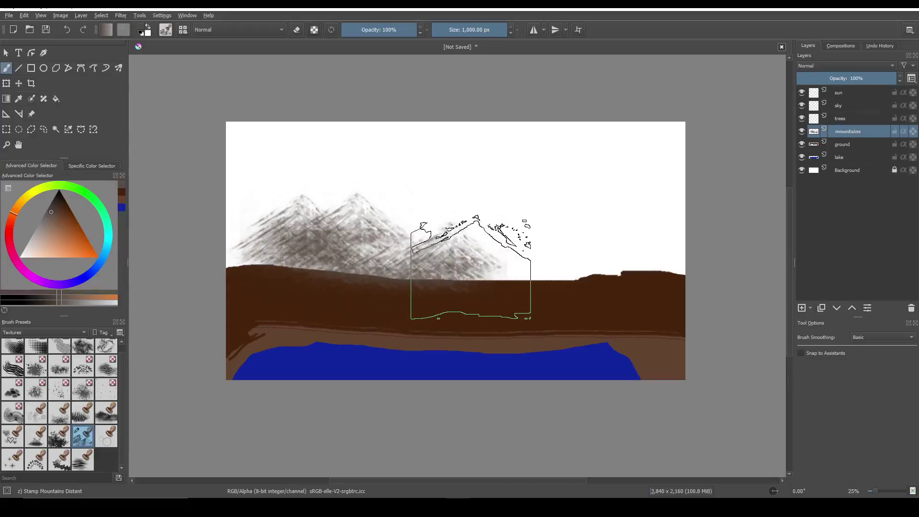
Extend the mountain range to the canvas's right edge, fill the gaps above the ground, and move the mountains layer below the ground layer.
mouse_move(483, 273)
left_mouse_down()
mouse_move(523, 262)
mouse_move(544, 238)
left_mouse_up()
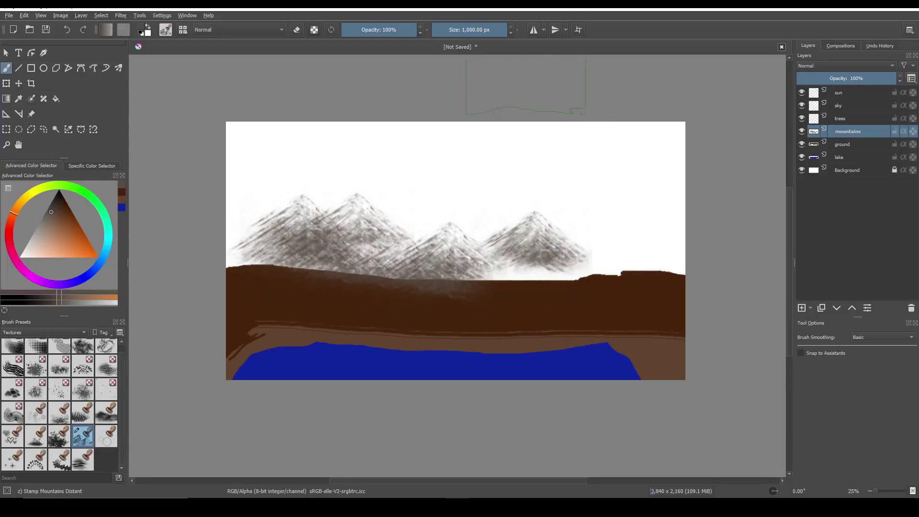
left_click_drag(617, 246, 626, 247)
left_click_drag(667, 225, 689, 192)
mouse_move(655, 243)
left_mouse_down()
mouse_move(639, 230)
mouse_move(639, 247)
mouse_move(596, 275)
mouse_move(617, 274)
mouse_move(553, 292)
mouse_move(661, 252)
left_mouse_up()
mouse_move(692, 201)
left_mouse_down()
mouse_move(374, 224)
mouse_move(173, 264)
mouse_move(268, 252)
mouse_move(303, 225)
left_mouse_up()
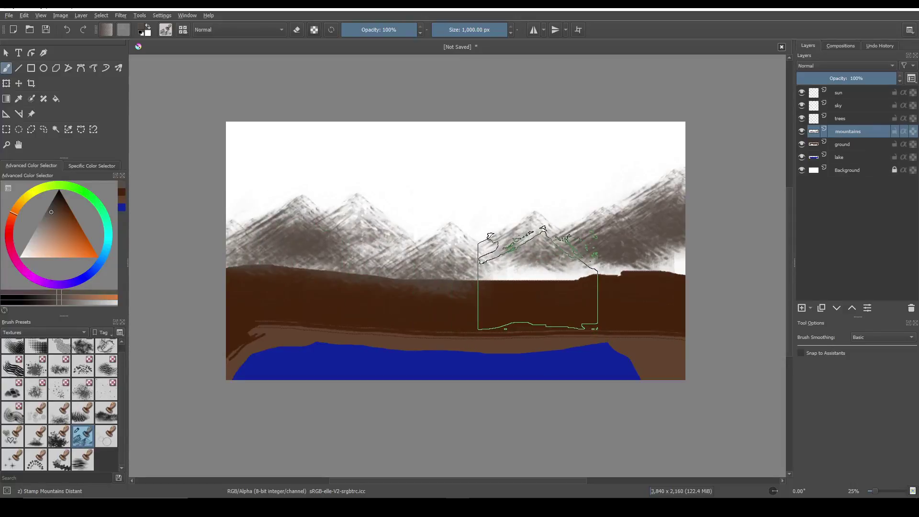
mouse_move(531, 279)
left_mouse_down()
mouse_move(508, 276)
mouse_move(540, 278)
left_mouse_up()
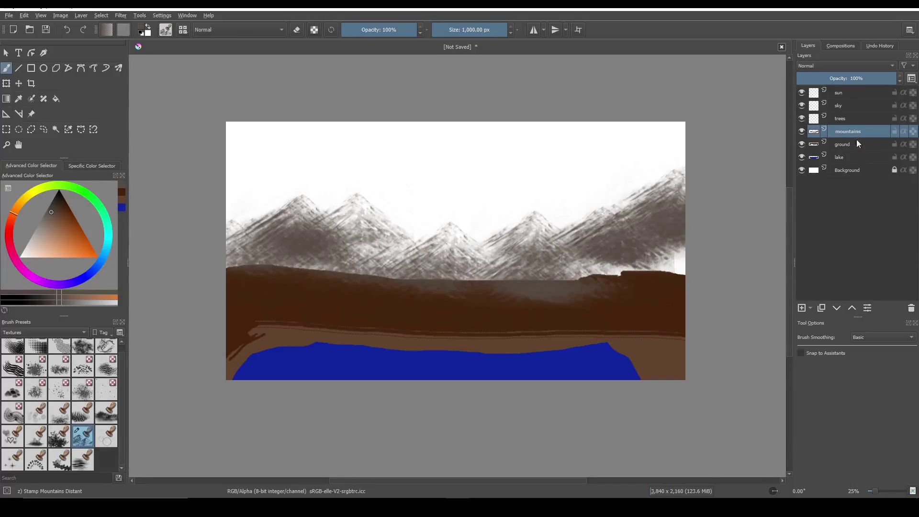
left_click(838, 309)
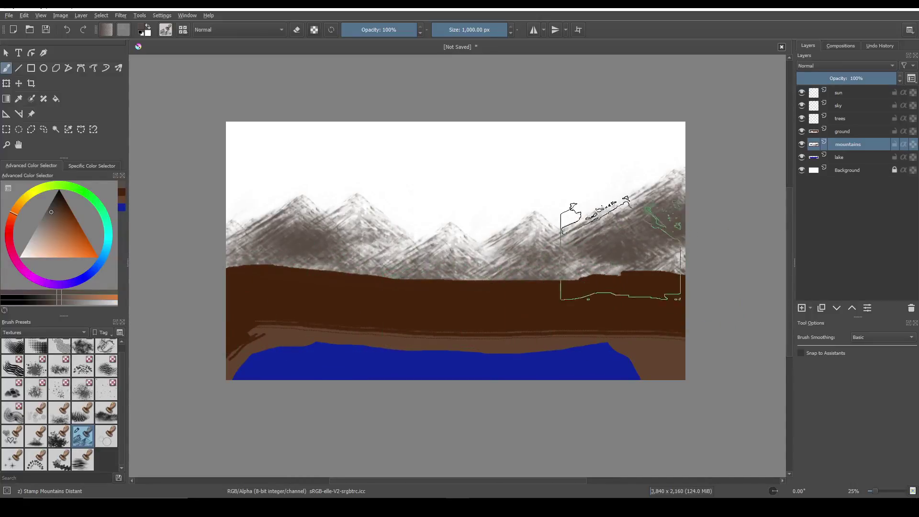
Make the ground layer active and choose the Textures preset Stamp Floor with a greyish brown foreground colour.
left_click(846, 132)
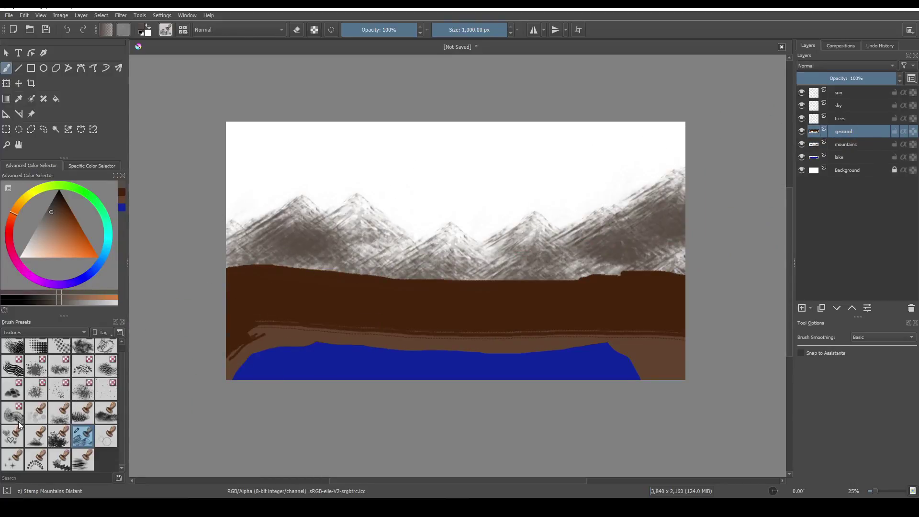
mouse_move(81, 419)
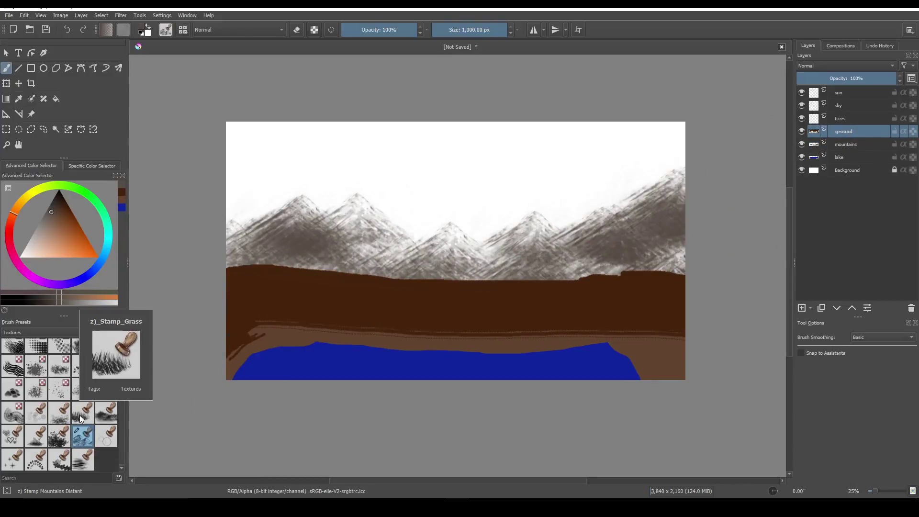
left_click(57, 415)
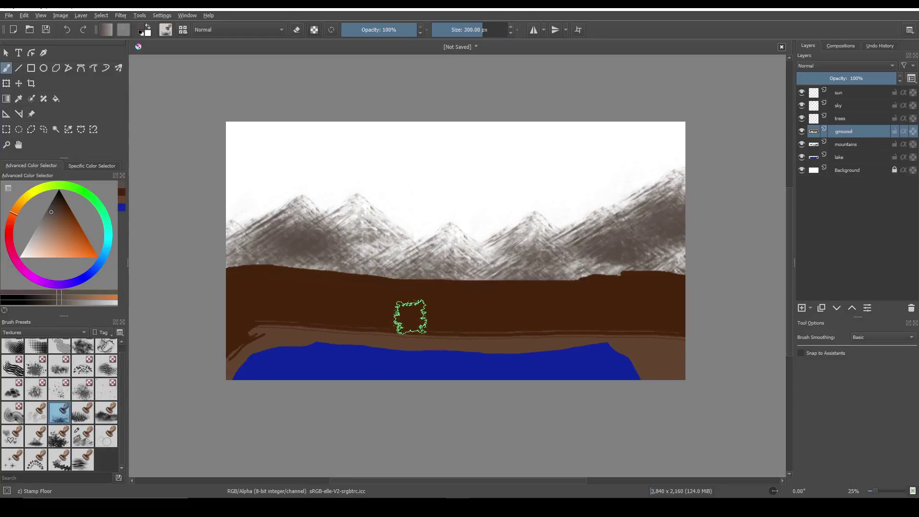
left_click(46, 221)
left_click(247, 287)
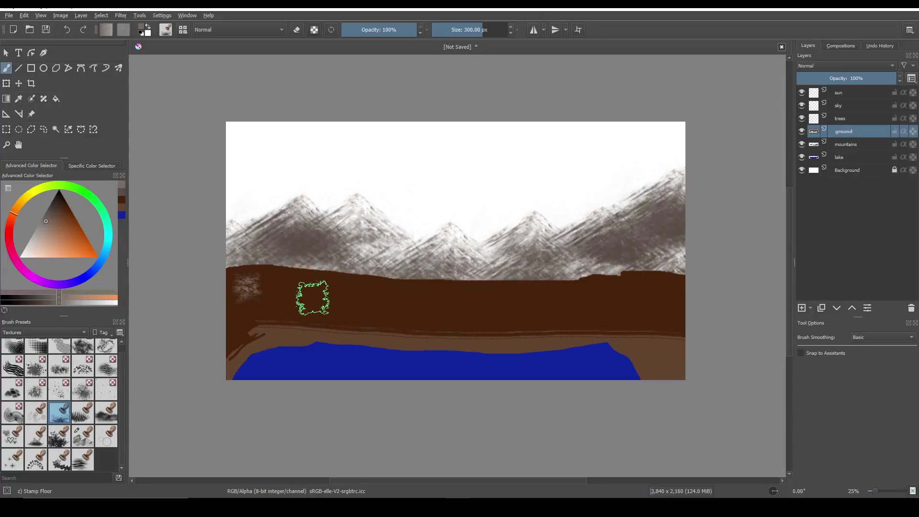
key("ctrl+z")
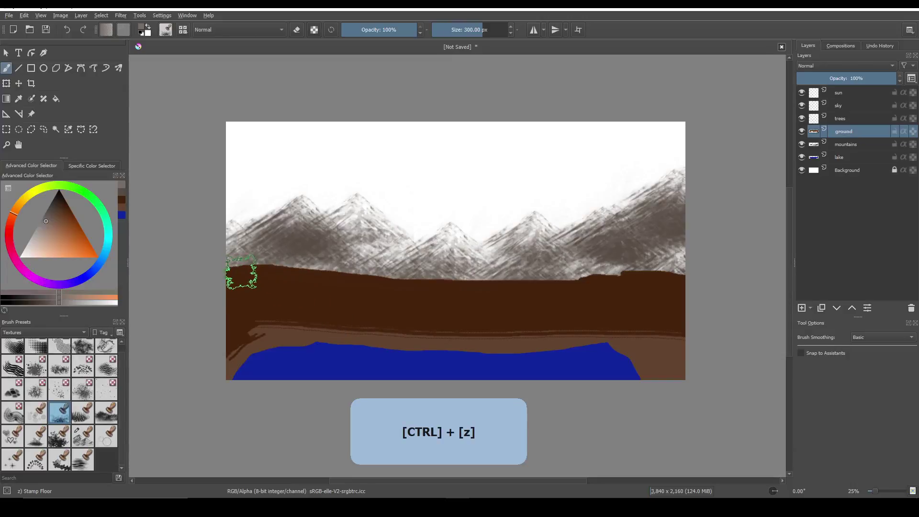
mouse_move(256, 271)
left_mouse_down()
mouse_move(433, 288)
mouse_move(671, 284)
left_mouse_up()
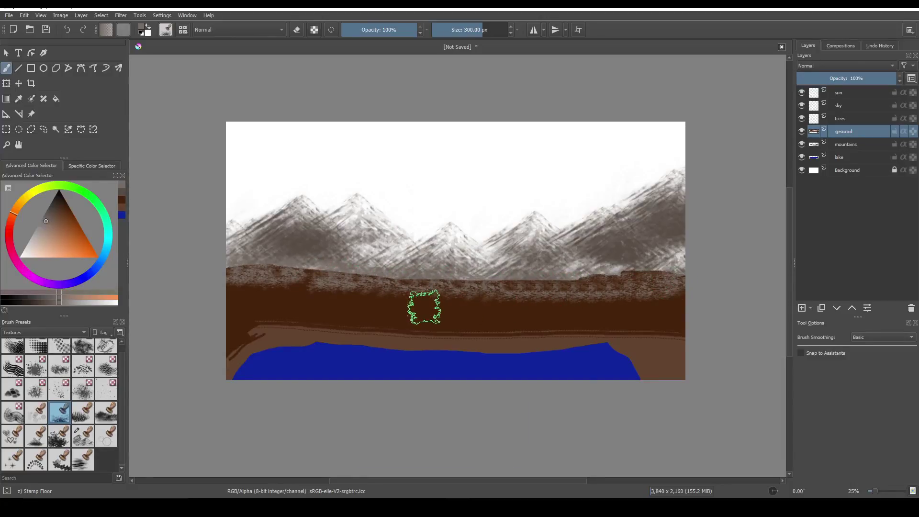
key("ctrl+z")
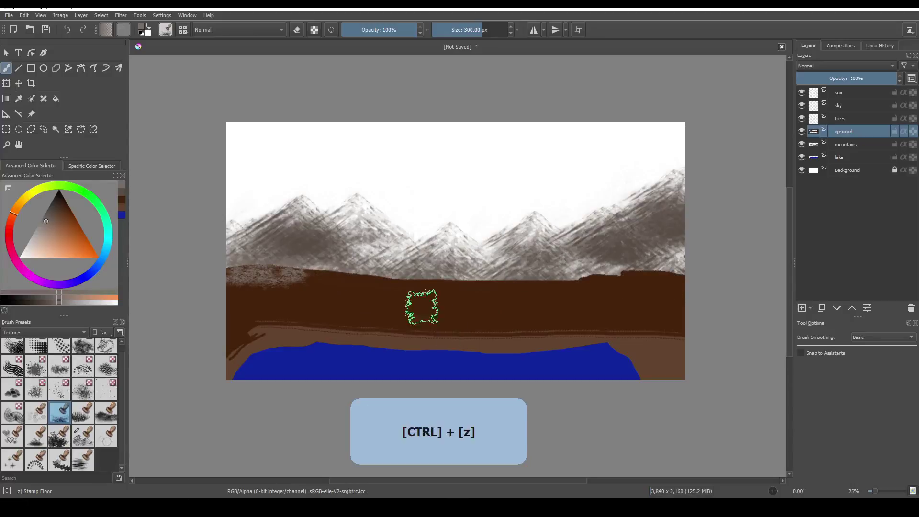
key("ctrl+z")
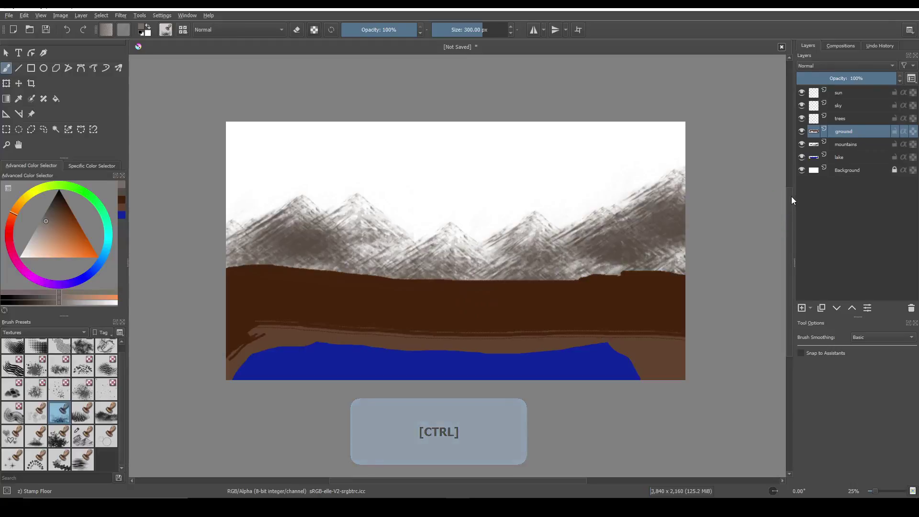
Lock the ground layer's alpha and hide all other layers.
left_click(914, 132)
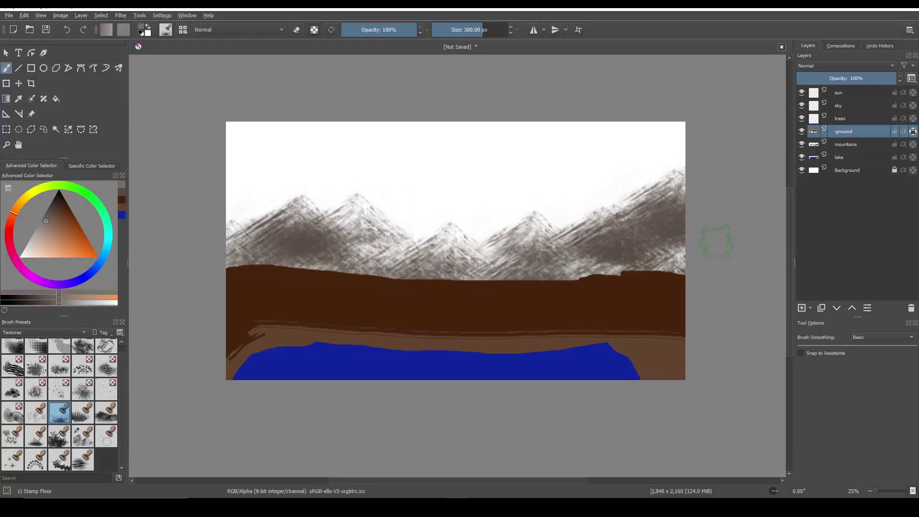
left_click(802, 170)
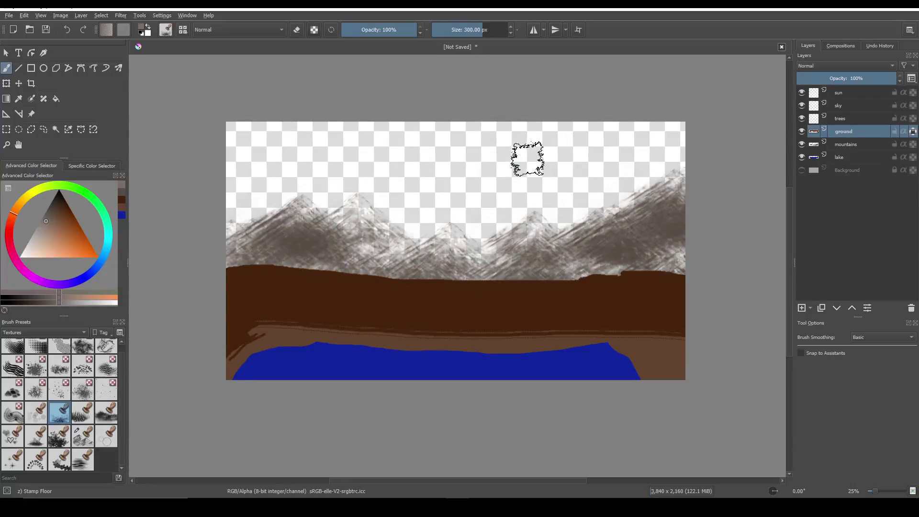
left_click(803, 158)
left_click(802, 144)
left_click(802, 118)
left_click(801, 106)
left_click(801, 93)
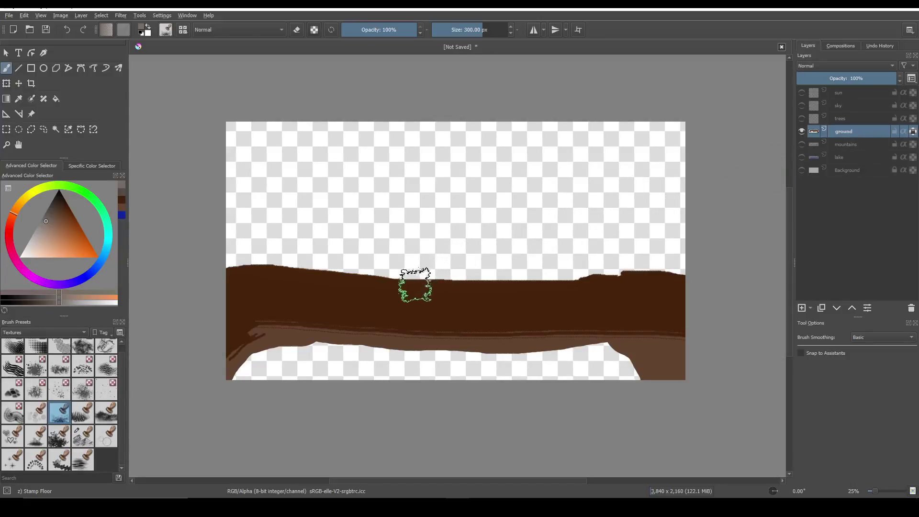
Stamp greyish brown floor texture over the ground's upper edge, middle and shore, and show the mountains and lake layers again.
mouse_move(240, 272)
left_mouse_down()
mouse_move(281, 273)
mouse_move(280, 280)
mouse_move(232, 269)
mouse_move(379, 284)
mouse_move(326, 275)
mouse_move(437, 284)
mouse_move(685, 280)
mouse_move(560, 286)
mouse_move(490, 272)
mouse_move(524, 282)
left_mouse_up()
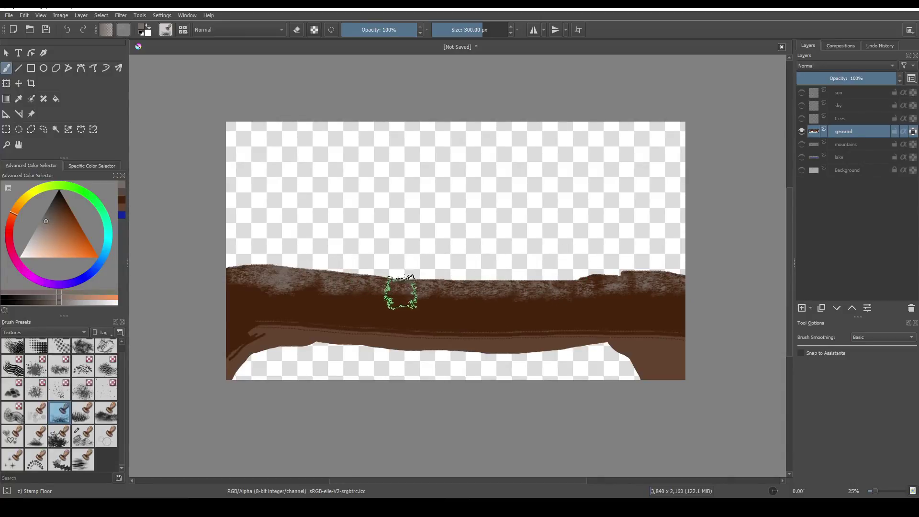
left_click(802, 143)
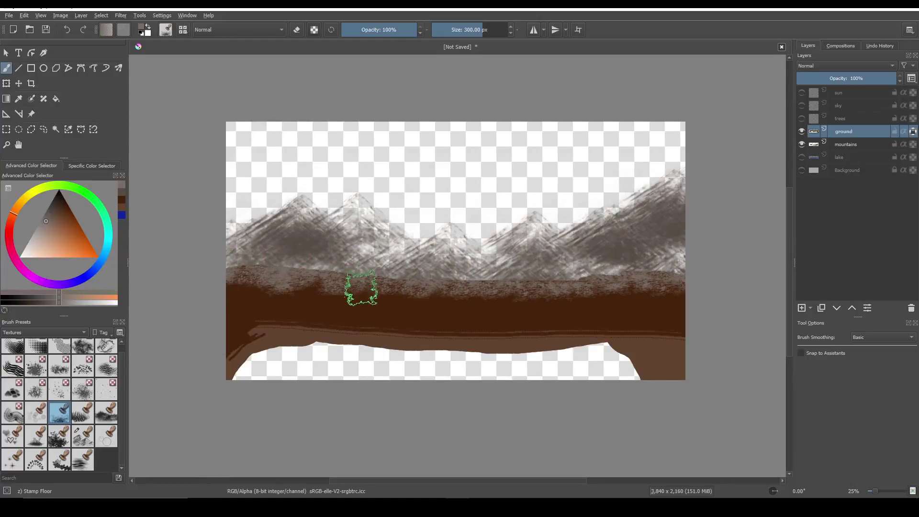
mouse_move(236, 295)
left_mouse_down()
mouse_move(270, 314)
mouse_move(334, 300)
mouse_move(365, 313)
mouse_move(425, 303)
mouse_move(453, 317)
mouse_move(538, 308)
mouse_move(679, 319)
left_mouse_up()
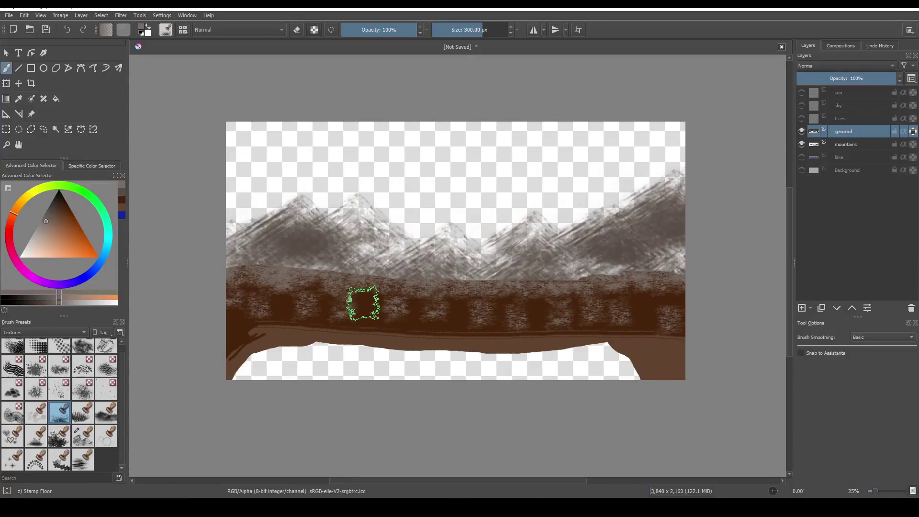
left_click_drag(274, 338, 657, 355)
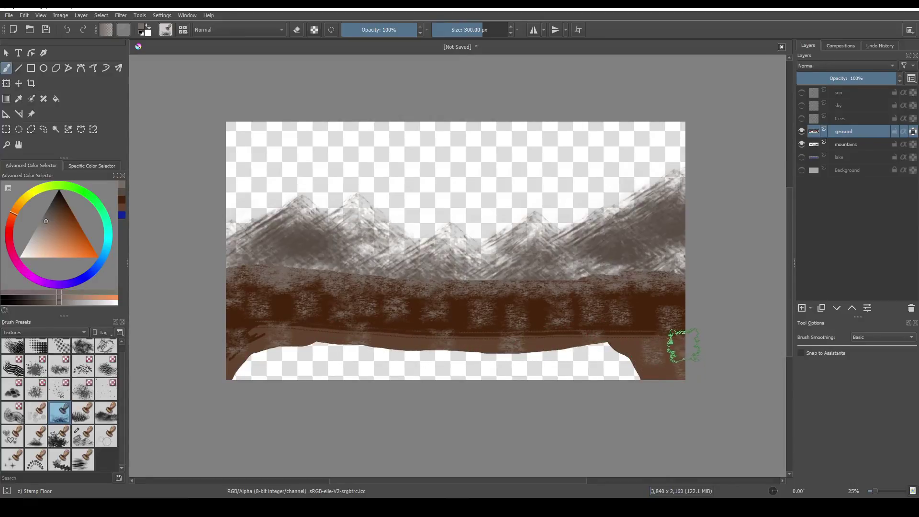
left_click(802, 157)
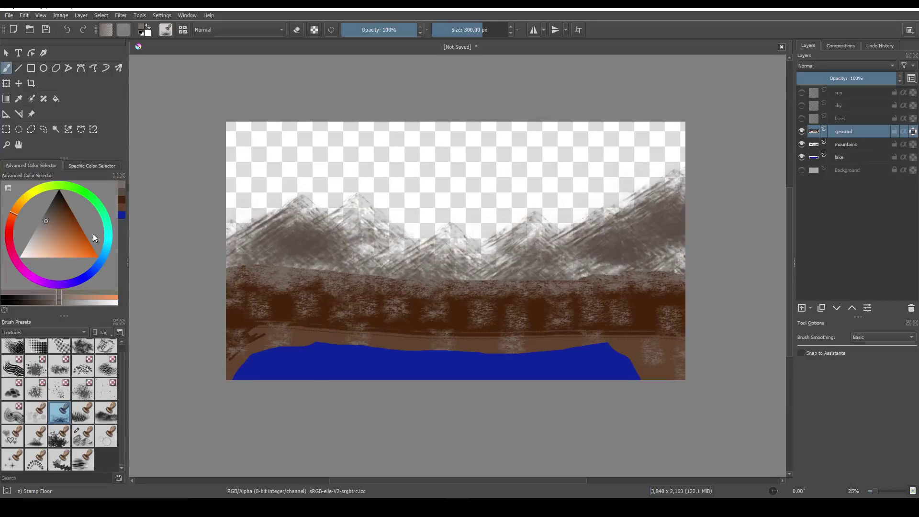
Stamp medium brown texture across the ground, then blend in a darker brown with the brush opacity at 58%.
left_click(58, 214)
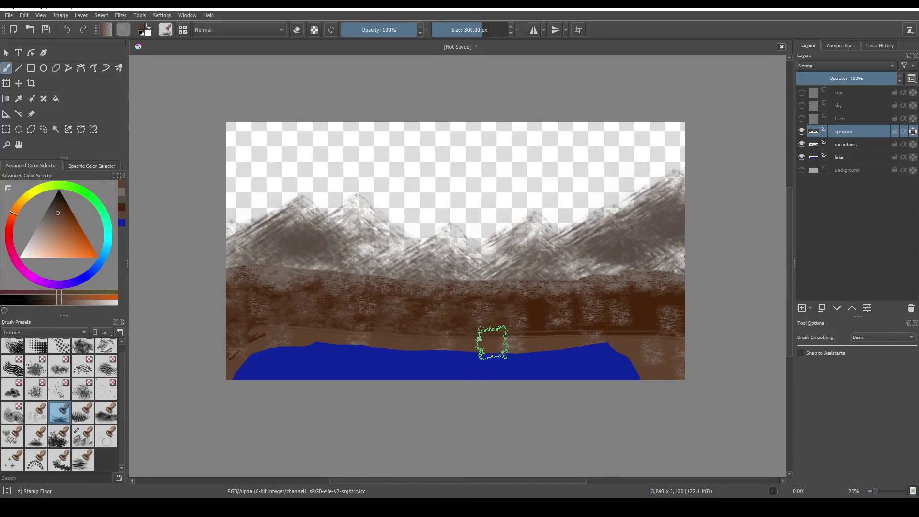
mouse_move(482, 317)
left_mouse_down()
mouse_move(533, 312)
mouse_move(633, 345)
mouse_move(665, 329)
mouse_move(633, 324)
mouse_move(626, 335)
mouse_move(627, 302)
left_mouse_up()
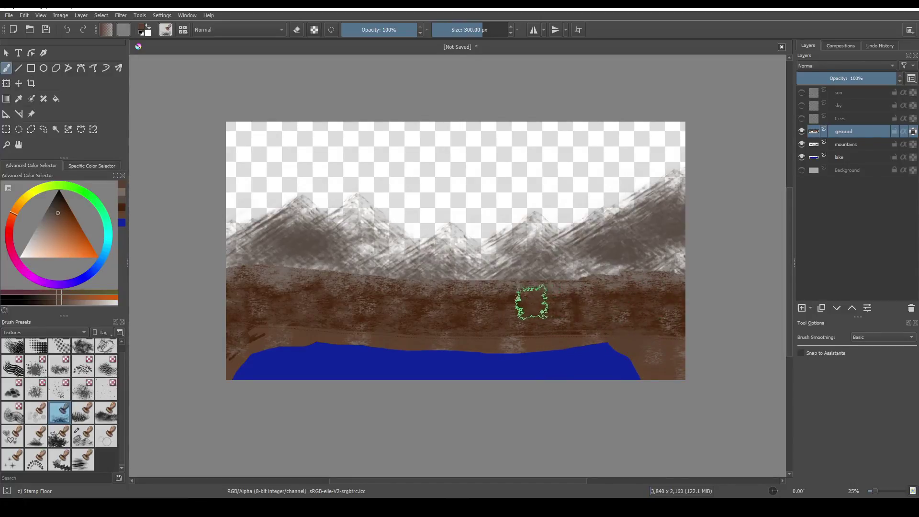
mouse_move(345, 297)
left_mouse_down()
mouse_move(241, 286)
mouse_move(281, 298)
mouse_move(297, 315)
mouse_move(245, 338)
left_mouse_up()
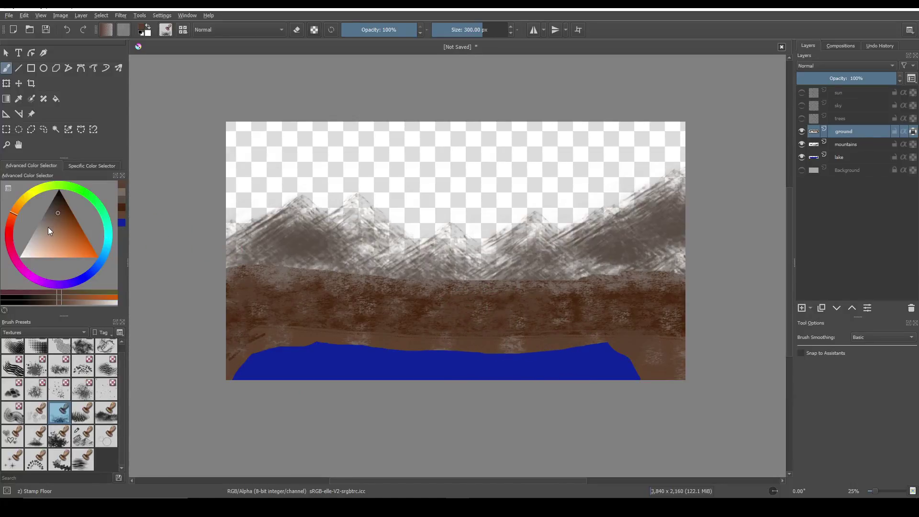
left_click(66, 204)
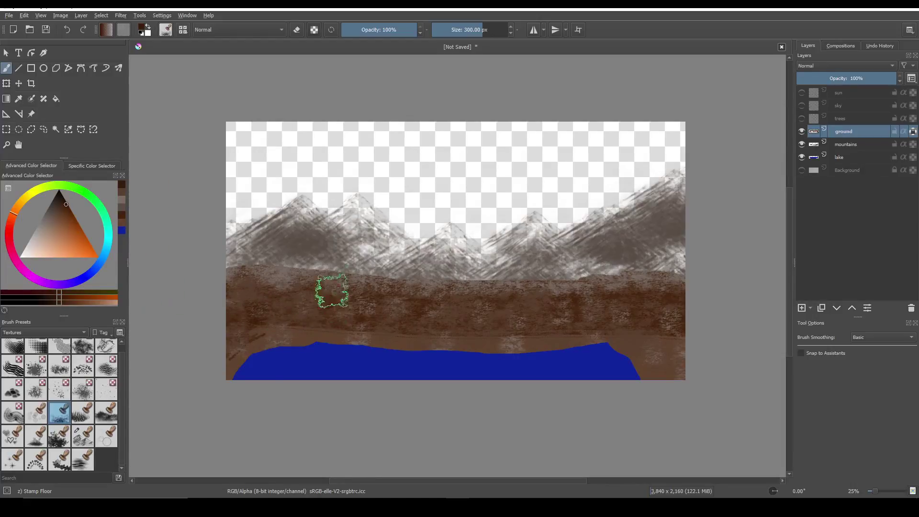
left_click(387, 30)
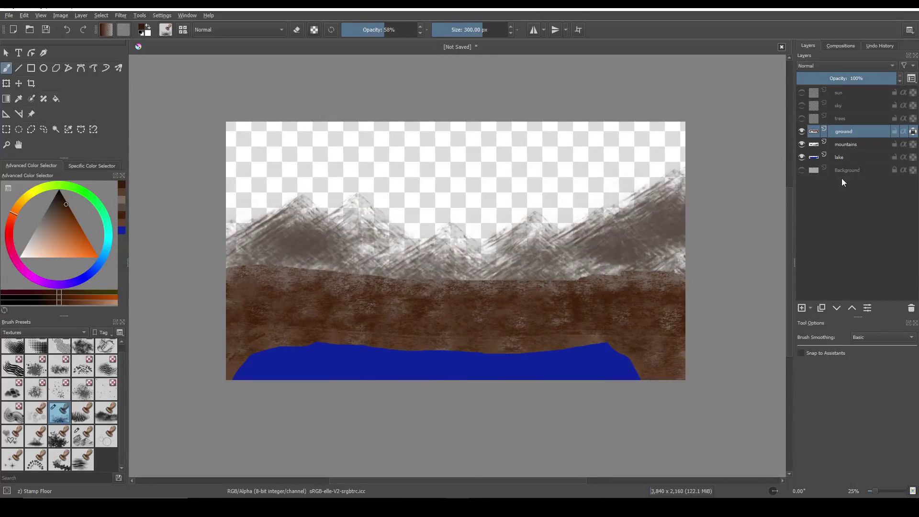
Show the Background and sky layers again and make the sky layer active.
left_click(803, 171)
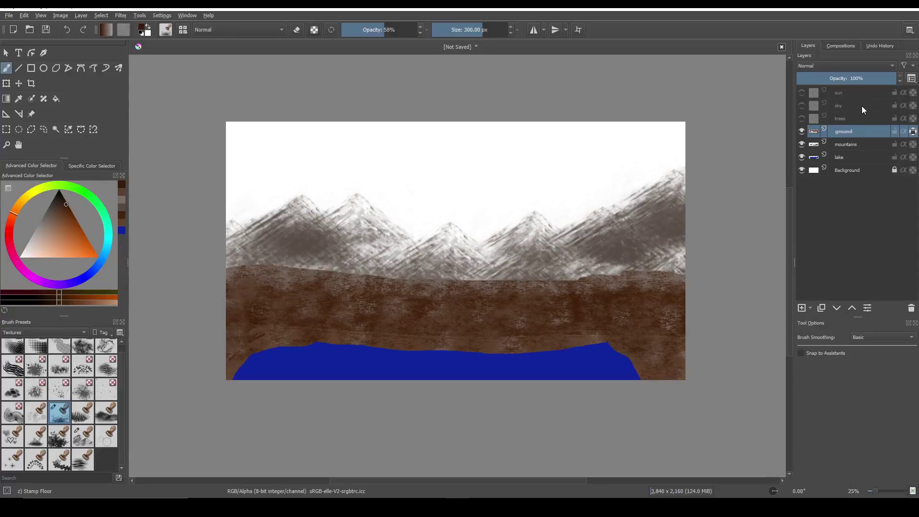
left_click(838, 106)
left_click(802, 106)
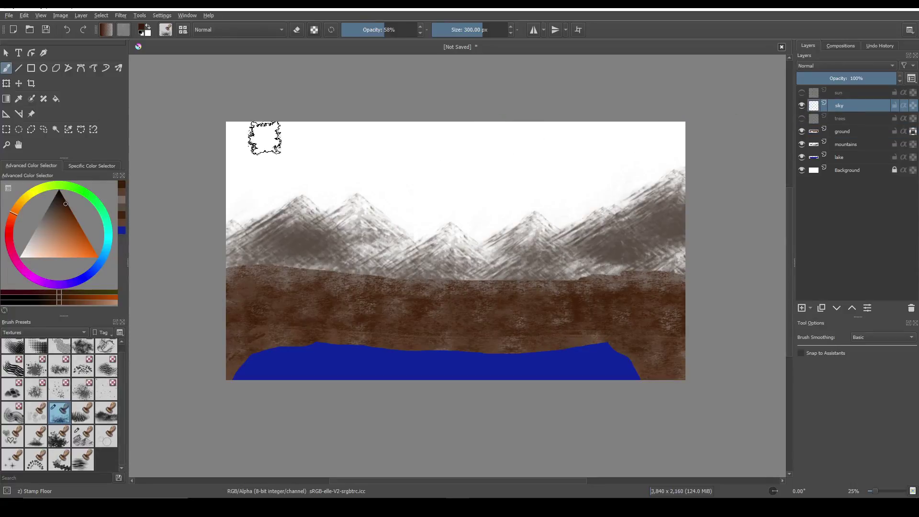
Set the foreground colour to a nearly black violet-blue and enlarge the Stamp Floor brush to 862.01 px.
left_click(89, 274)
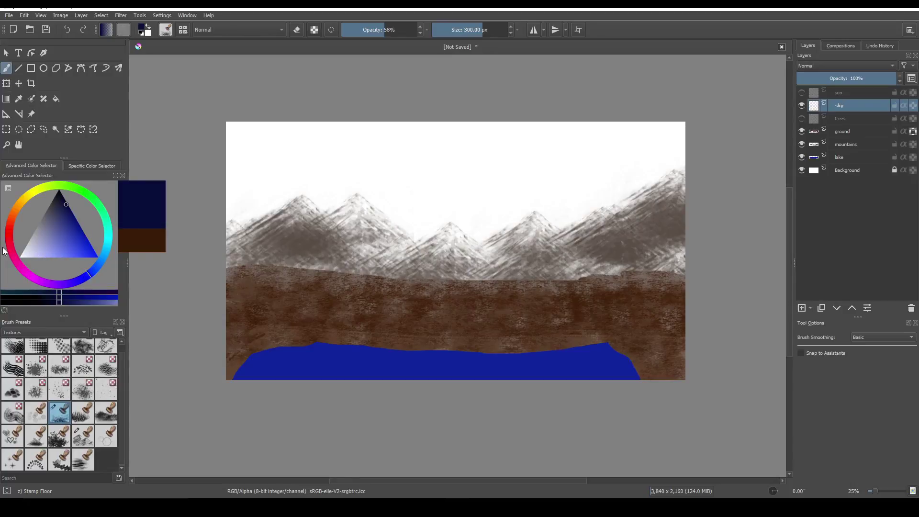
left_click(40, 281)
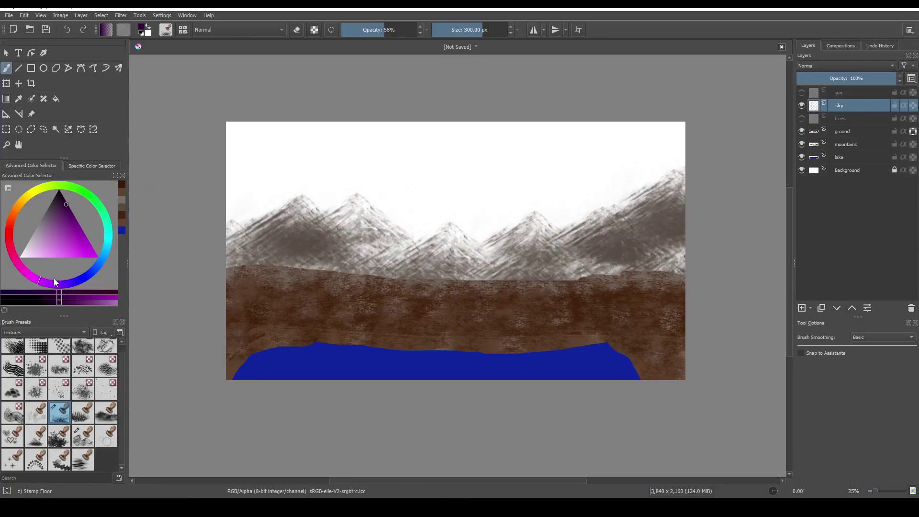
left_click(70, 284)
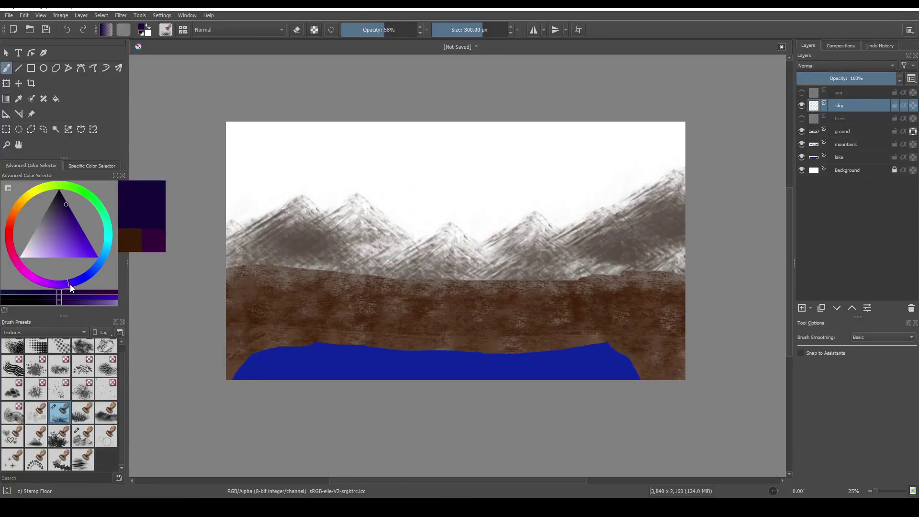
left_click(64, 202)
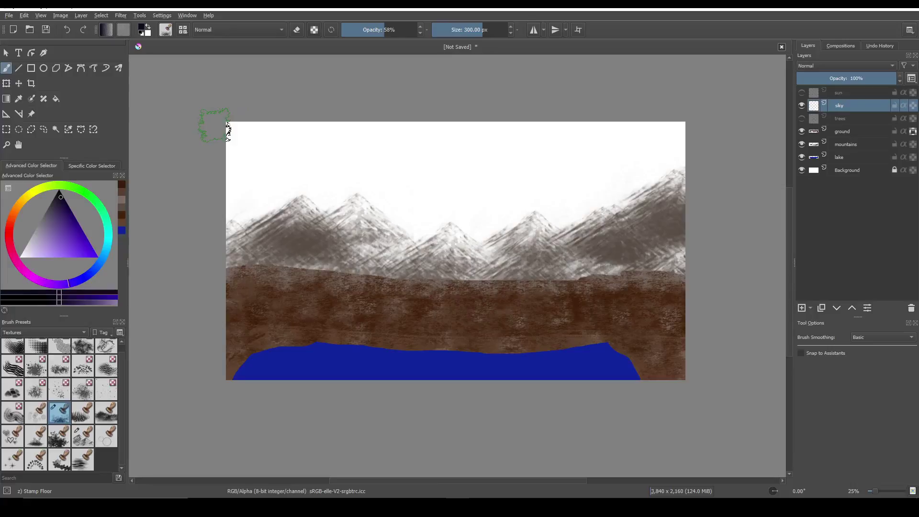
key("shift")
mouse_move(228, 131)
left_mouse_down()
mouse_move(258, 136)
mouse_move(215, 131)
mouse_move(244, 130)
left_mouse_up()
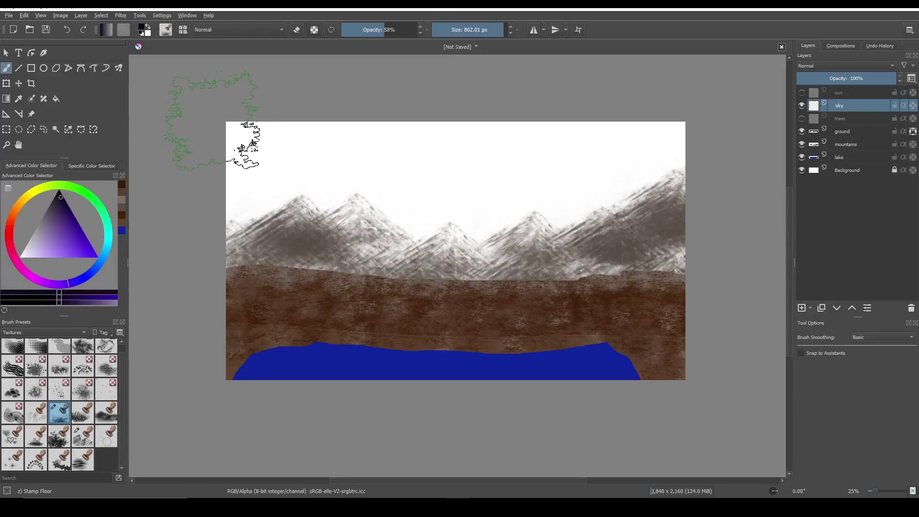
Try stamping the nearly black violet floor texture across the top of the sky with the brush opacity at 100%.
left_click_drag(241, 148, 261, 151)
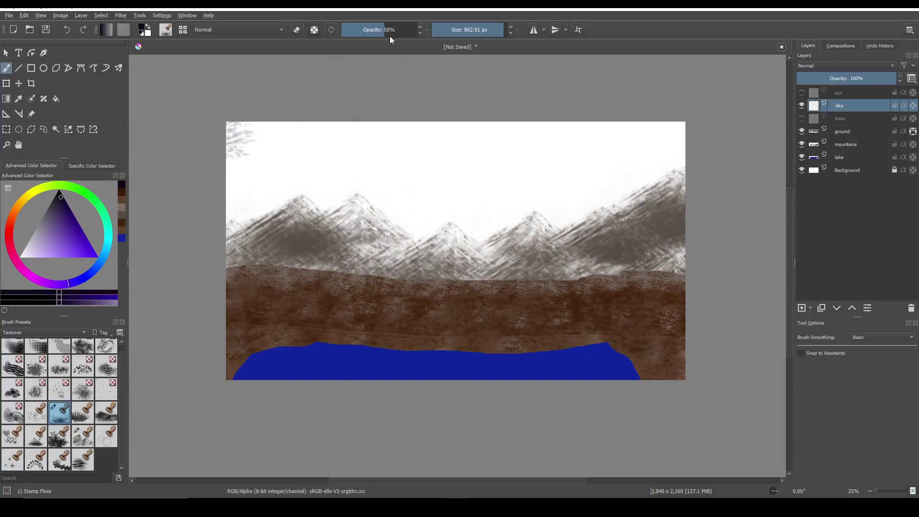
left_click(415, 30)
key("ctrl+z")
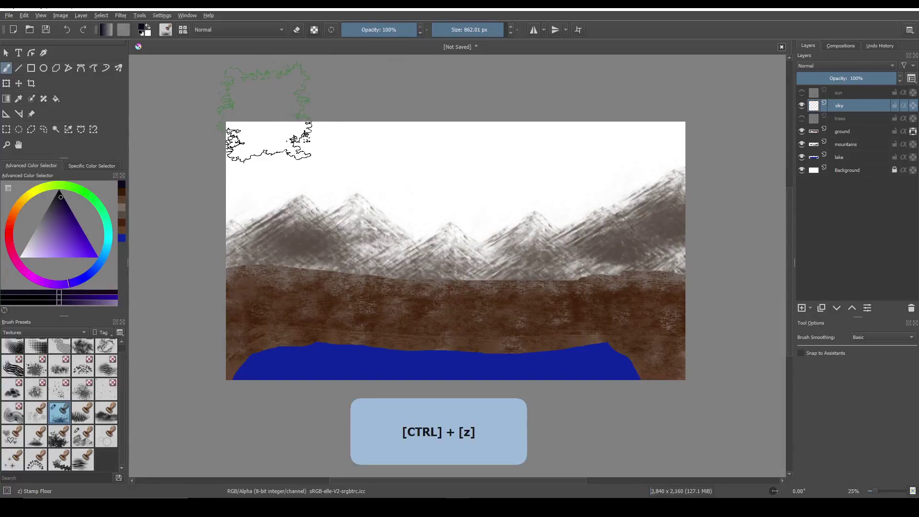
mouse_move(261, 143)
left_mouse_down()
mouse_move(271, 146)
mouse_move(266, 153)
mouse_move(689, 155)
left_mouse_up()
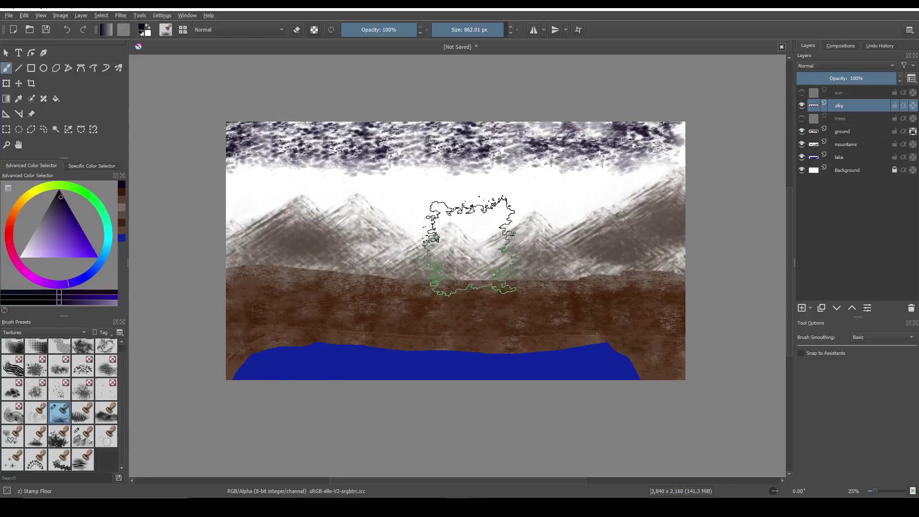
key("ctrl")
key("ctrl+z")
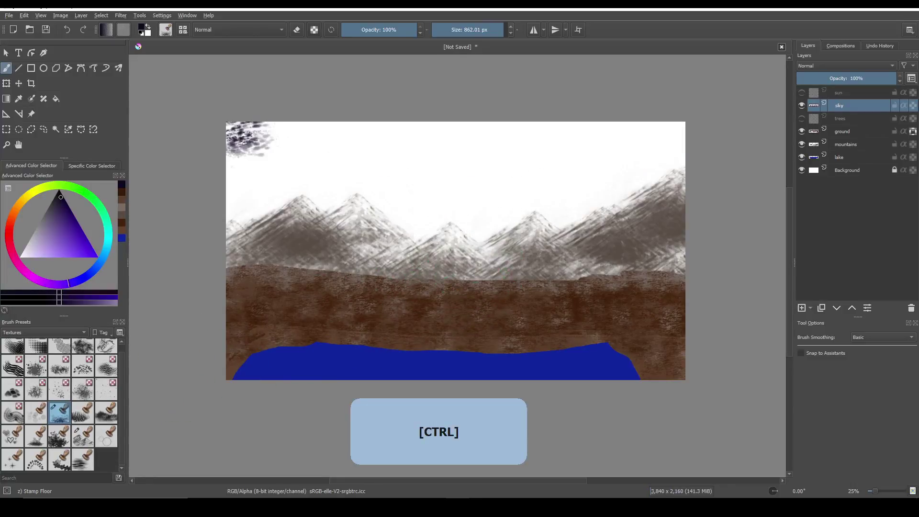
Paint a nearly black violet band across the top of the sky with Bristles-3 Large Smooth at 498.49 px.
left_click(40, 334)
left_click(35, 298)
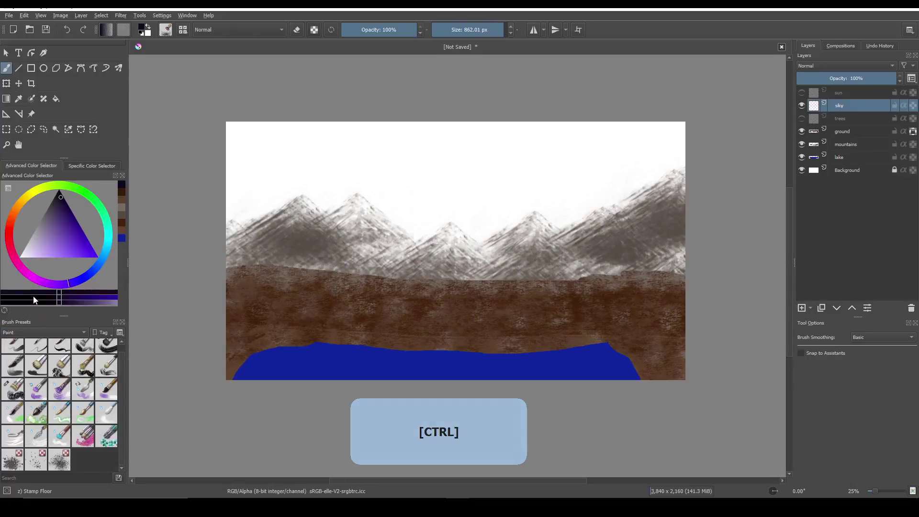
left_click(107, 349)
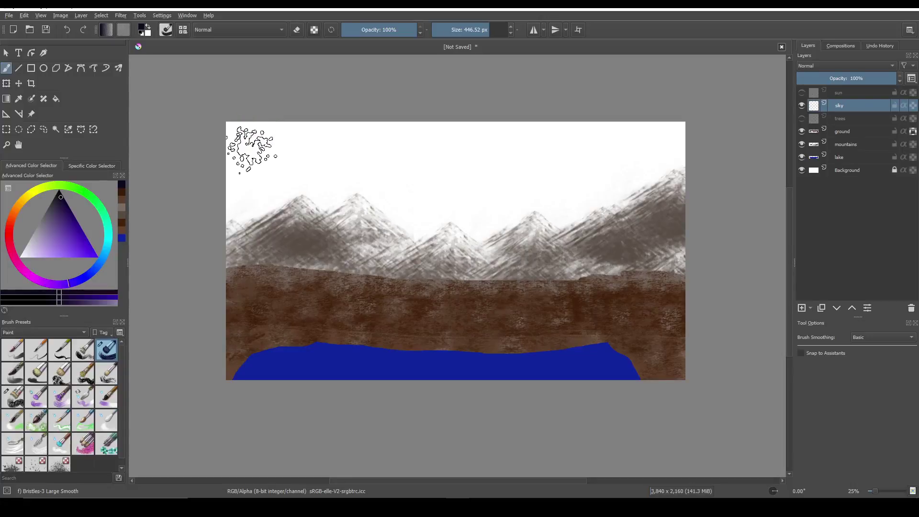
key("shift")
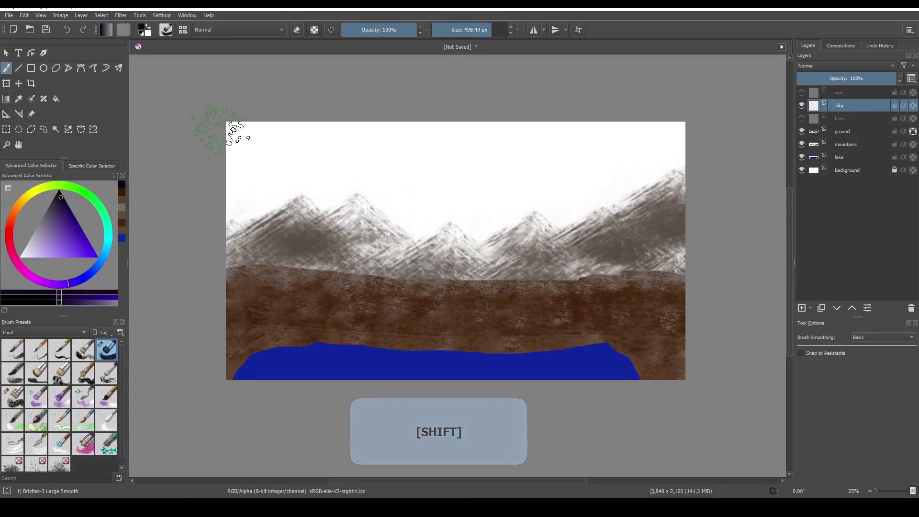
mouse_move(238, 138)
left_mouse_down()
mouse_move(660, 133)
mouse_move(709, 117)
left_mouse_up()
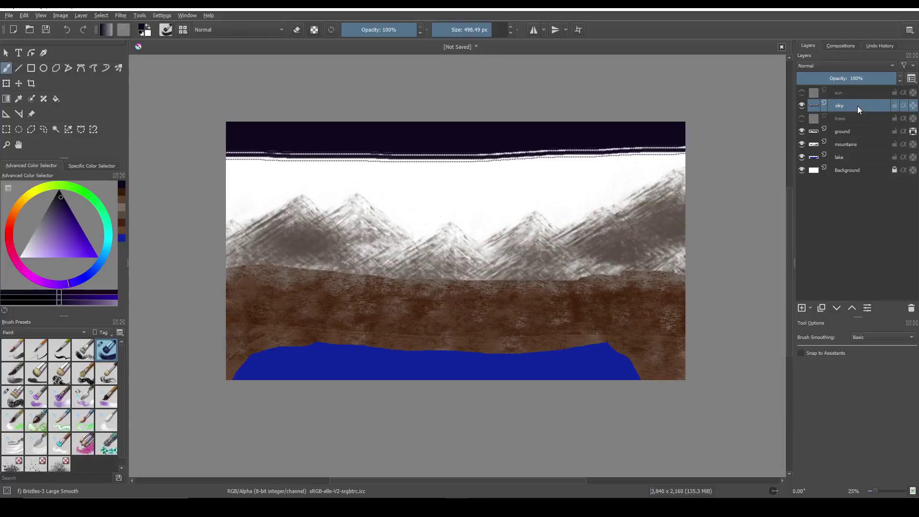
Move the sky layer down the stack until it sits directly below the mountains layer.
left_click(838, 309)
left_click(838, 310)
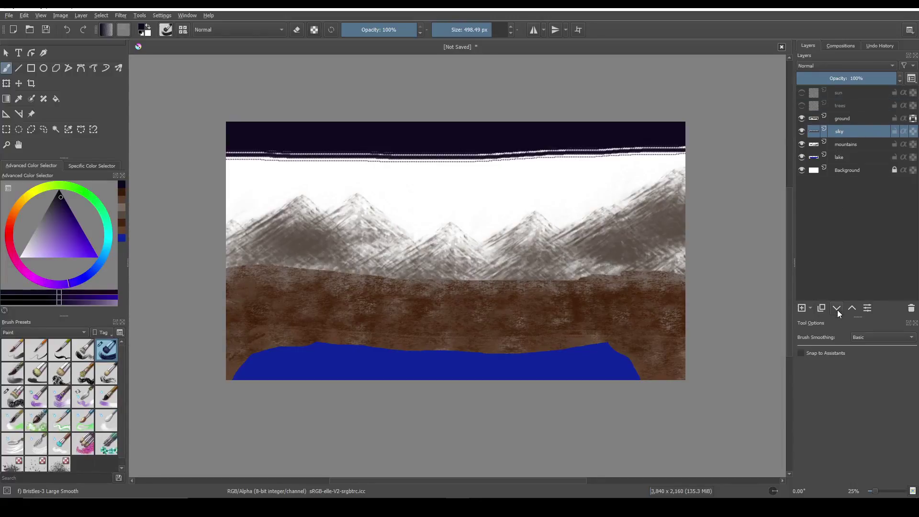
left_click(838, 309)
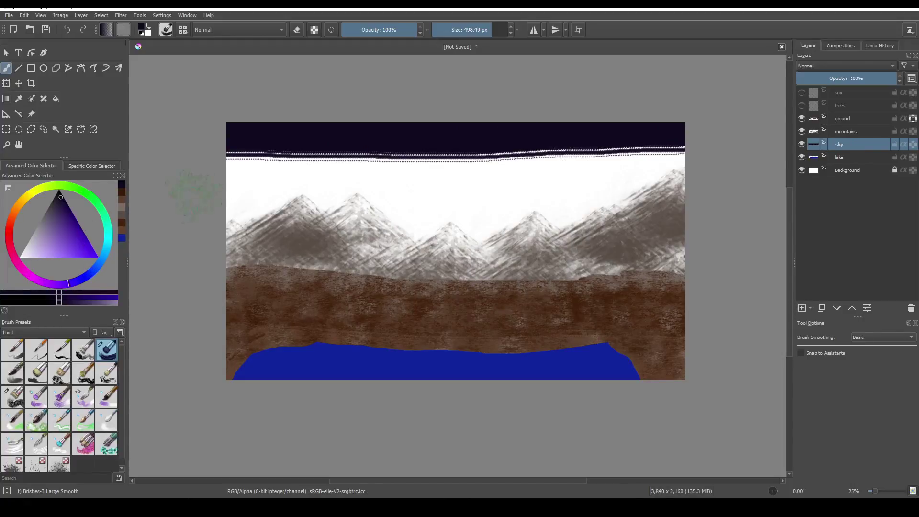
Paint a dark magenta-purple band below the nearly black sky band and a dark red band beneath it.
left_click(30, 277)
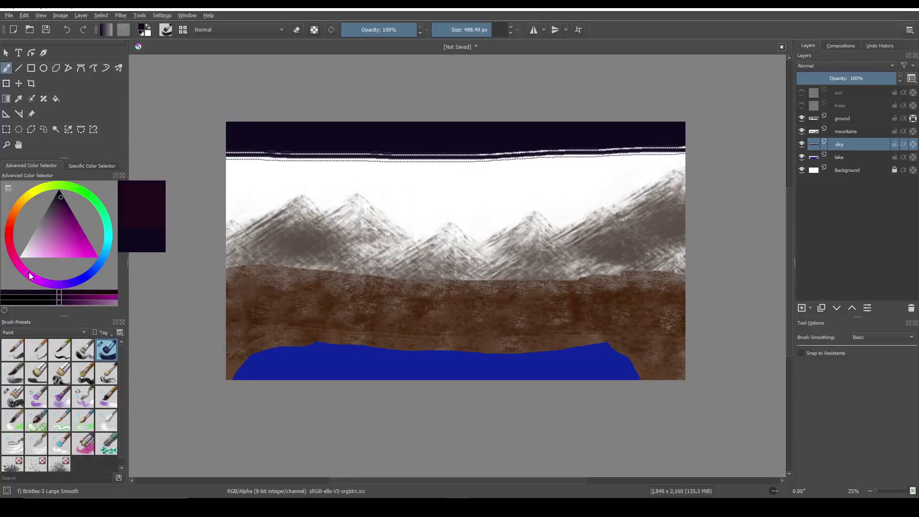
left_click(70, 215)
left_click(71, 212)
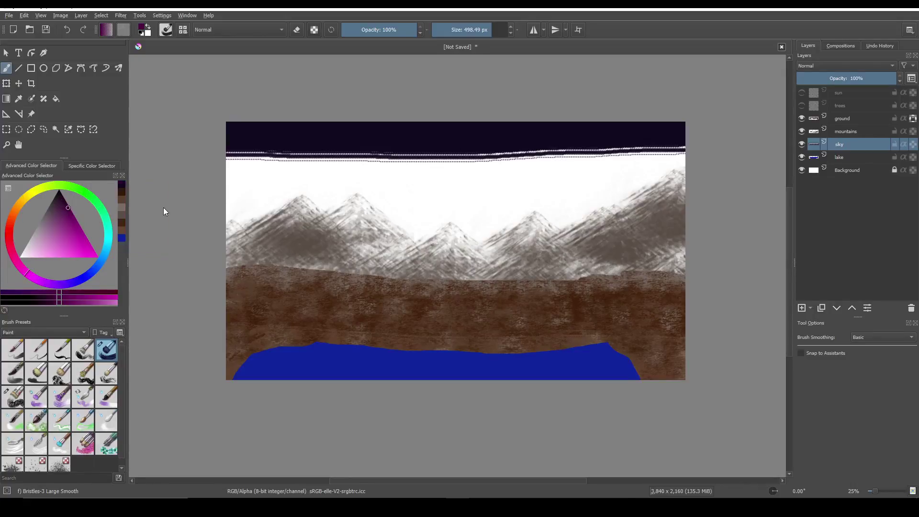
left_click_drag(233, 159, 675, 154)
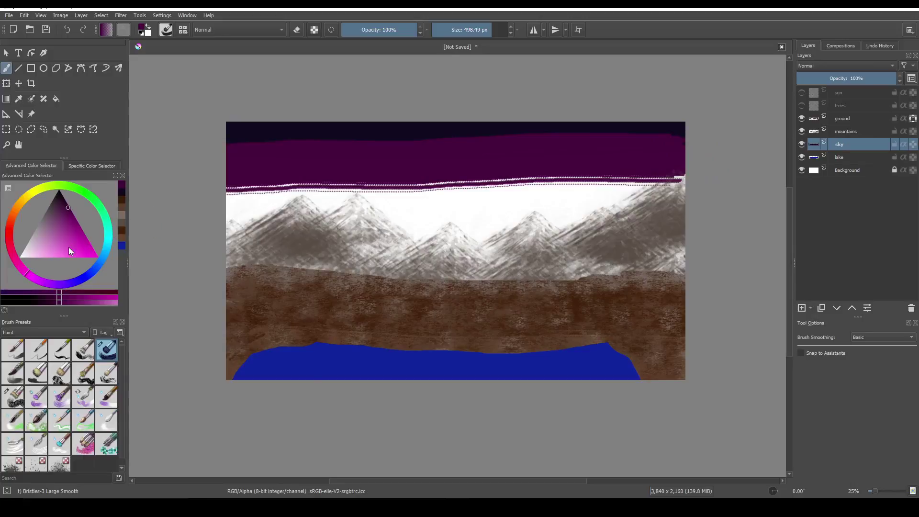
left_click(9, 236)
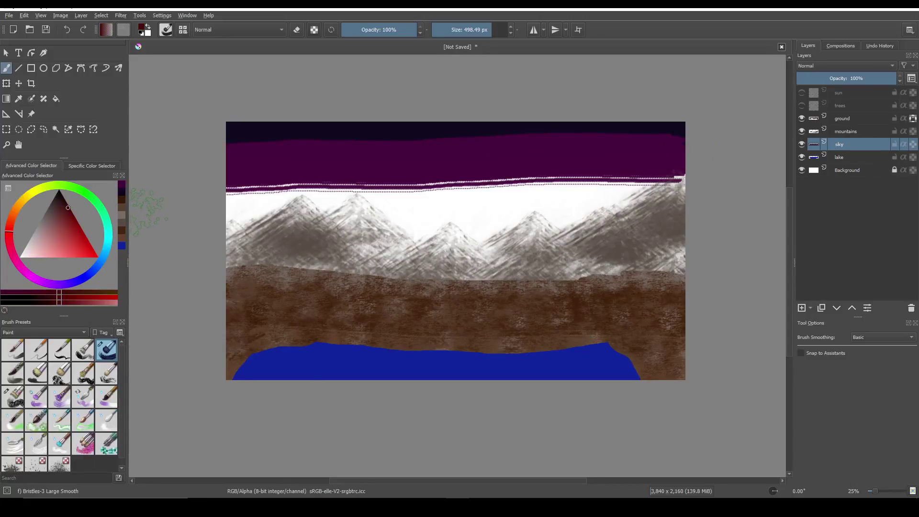
mouse_move(232, 181)
left_mouse_down()
mouse_move(591, 164)
mouse_move(718, 175)
left_mouse_up()
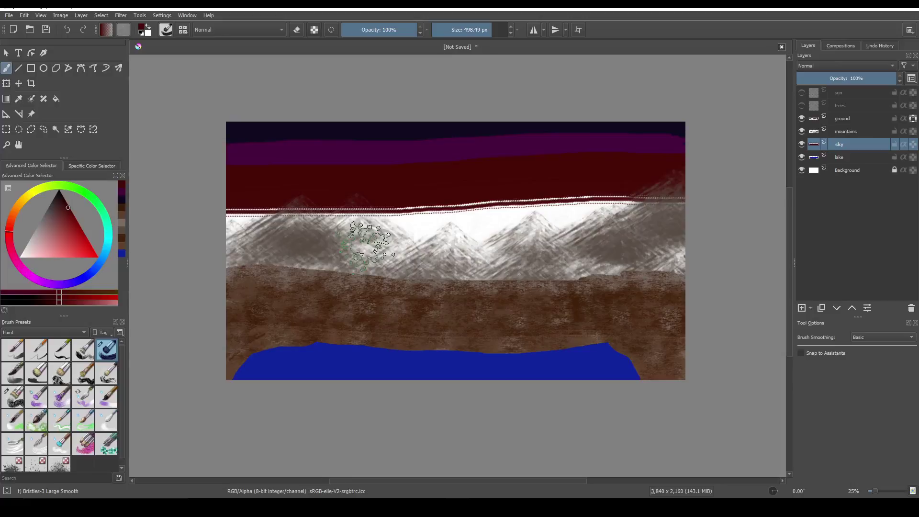
Paint a golden-orange band under the dark red one, covering the gap between them across the full width.
left_click_drag(18, 210, 20, 206)
left_click_drag(68, 240, 75, 236)
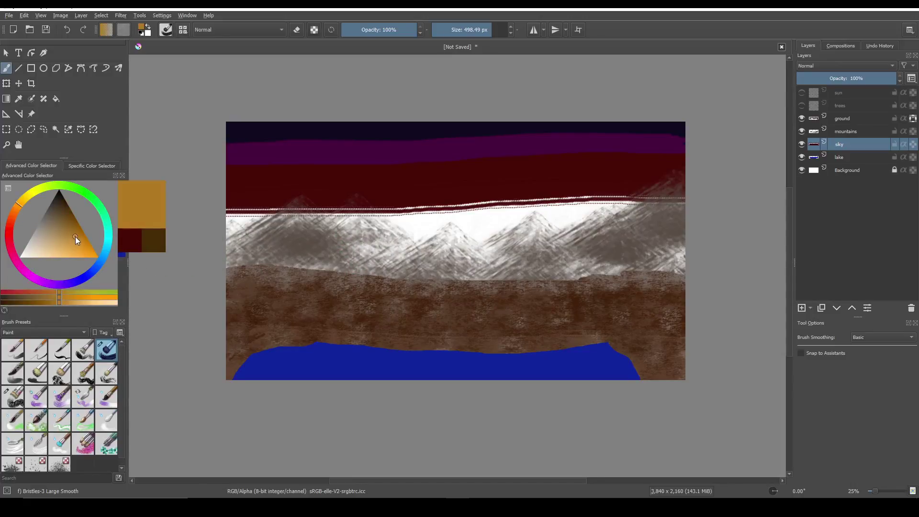
mouse_move(218, 223)
left_mouse_down()
mouse_move(665, 215)
mouse_move(655, 223)
left_mouse_up()
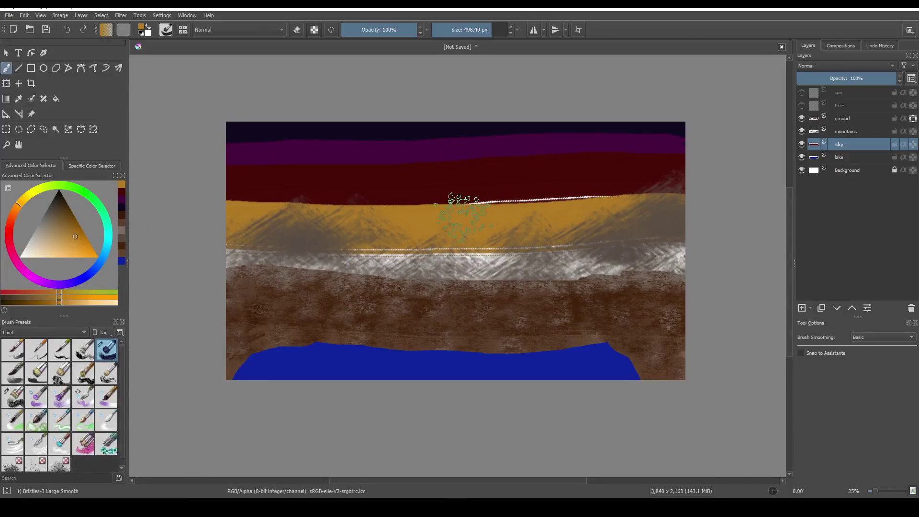
mouse_move(230, 208)
left_mouse_down()
mouse_move(296, 217)
mouse_move(479, 206)
mouse_move(730, 218)
left_mouse_up()
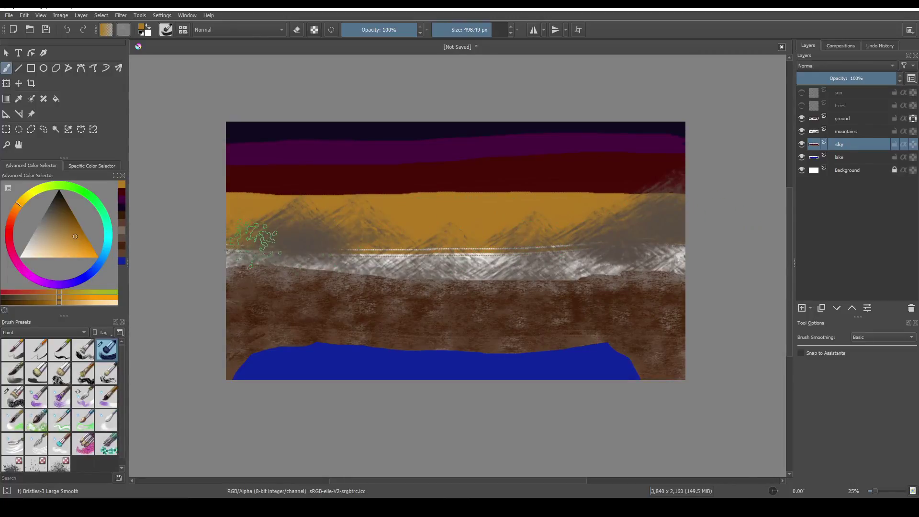
mouse_move(306, 245)
left_mouse_down()
mouse_move(356, 226)
mouse_move(372, 241)
mouse_move(360, 219)
mouse_move(345, 239)
left_mouse_up()
Make the mountains layer active and hide the ground and sky layers.
left_click(853, 131)
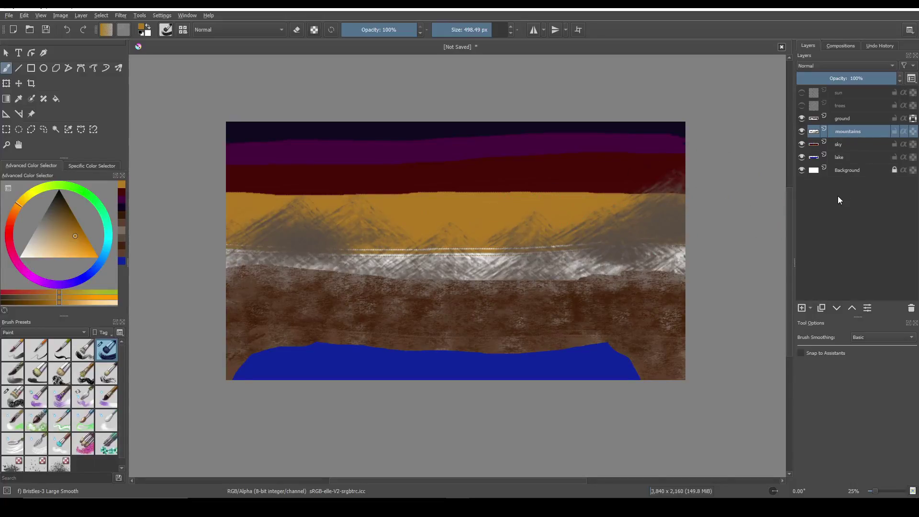
mouse_move(916, 136)
left_click(803, 118)
left_click(803, 144)
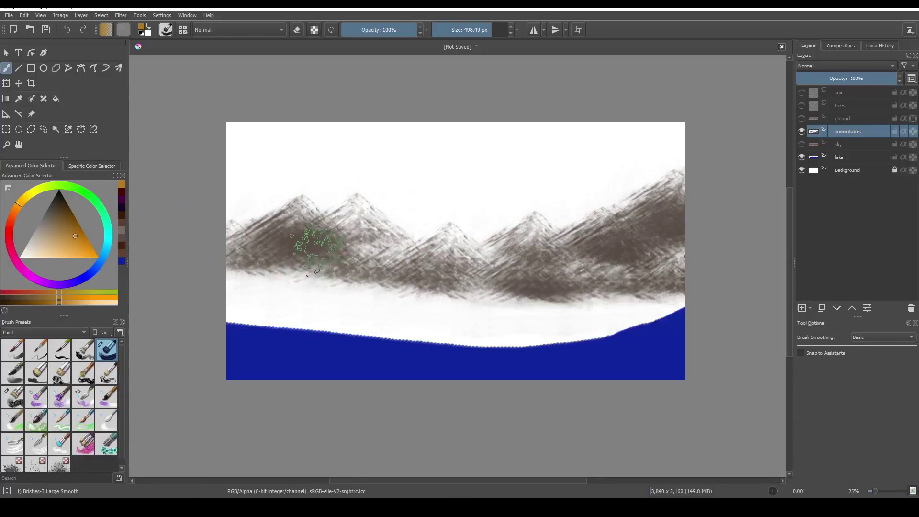
left_click_drag(316, 247, 371, 242)
Hide the Background layer and fill the mountains layer's transparent area around the peaks with white.
left_click_drag(29, 253, 13, 266)
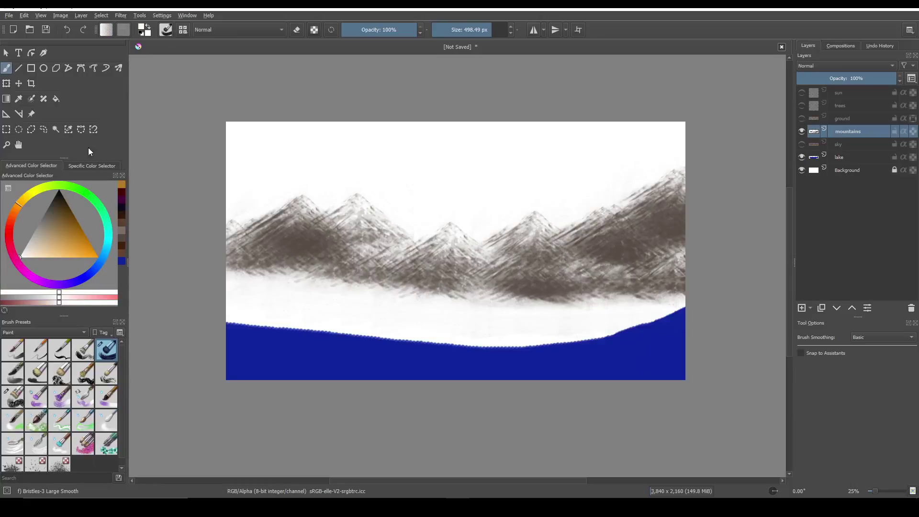
left_click(55, 99)
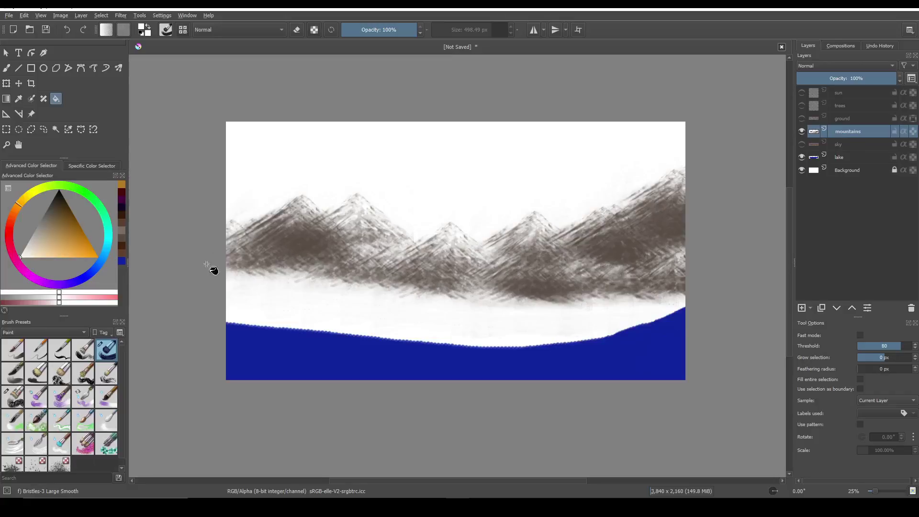
left_click(48, 333)
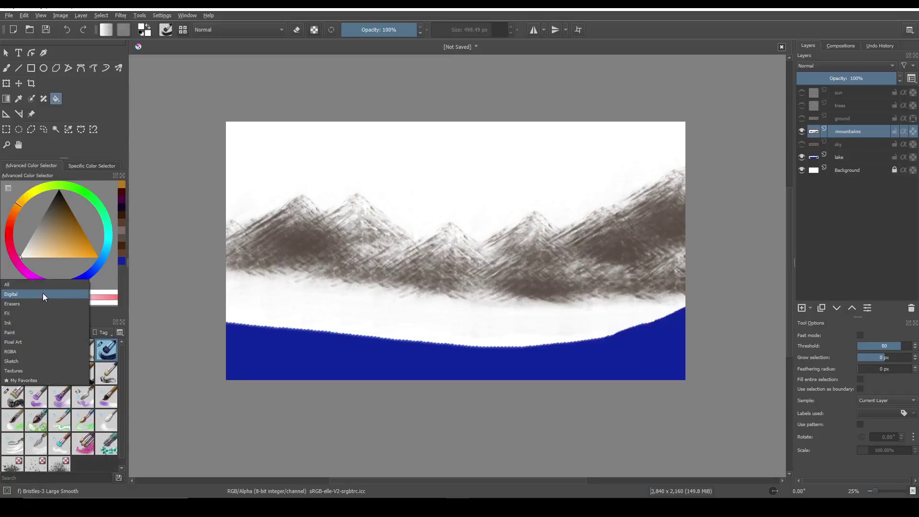
left_click(43, 294)
left_click(84, 354)
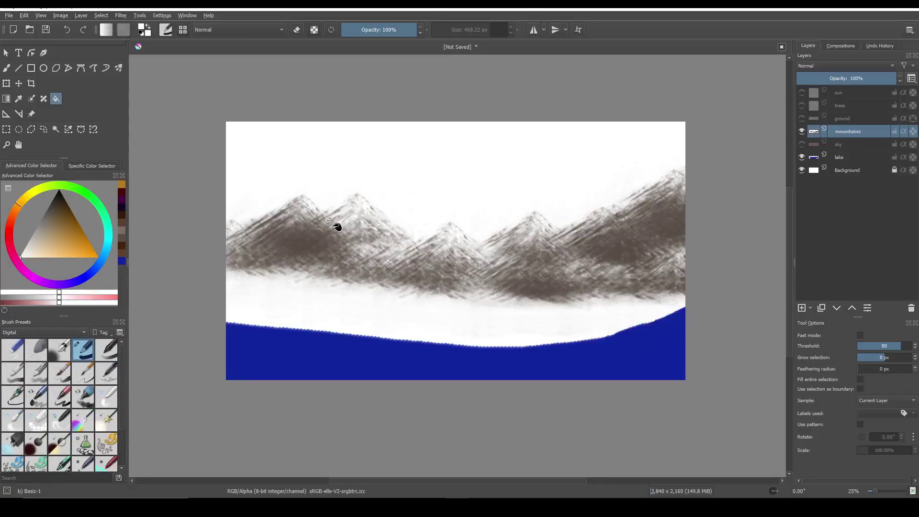
left_click(802, 170)
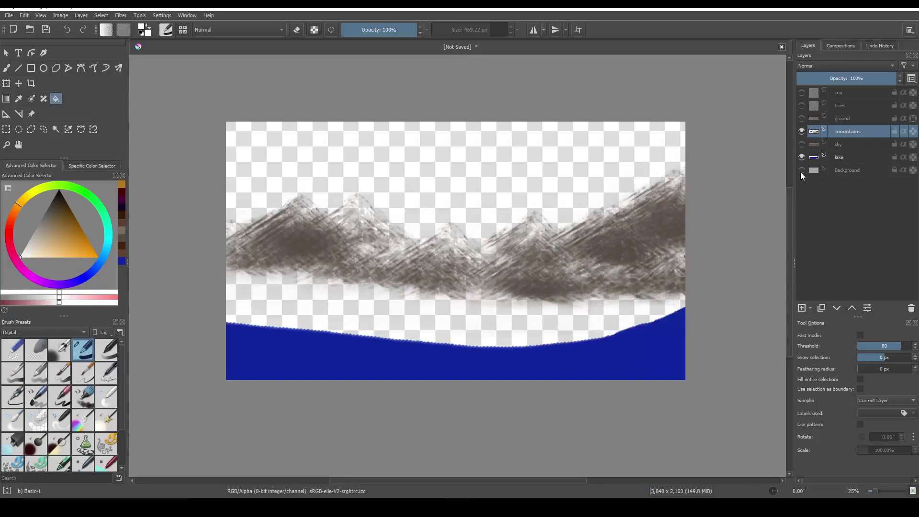
left_click(458, 184)
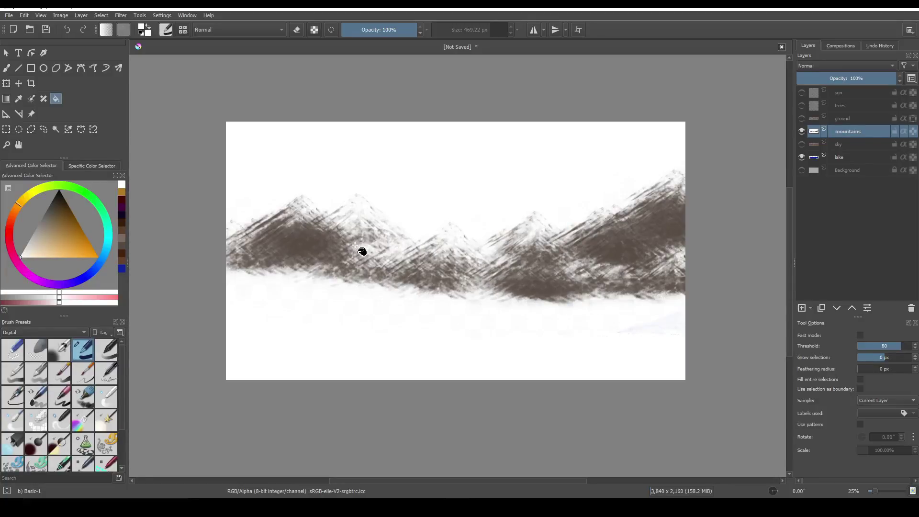
Toggle the sky layer's visibility to check how it shows through the mountains.
left_click(802, 144)
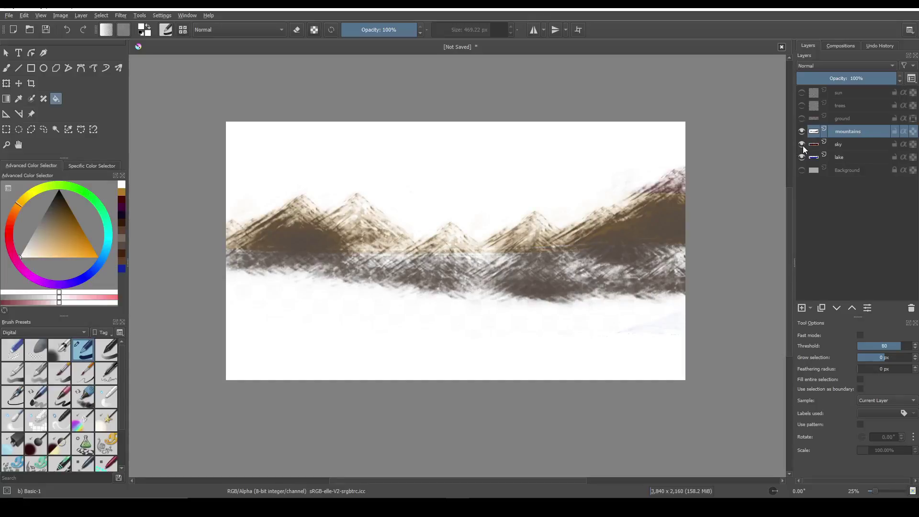
left_click(803, 145)
left_click(803, 145)
left_click(802, 145)
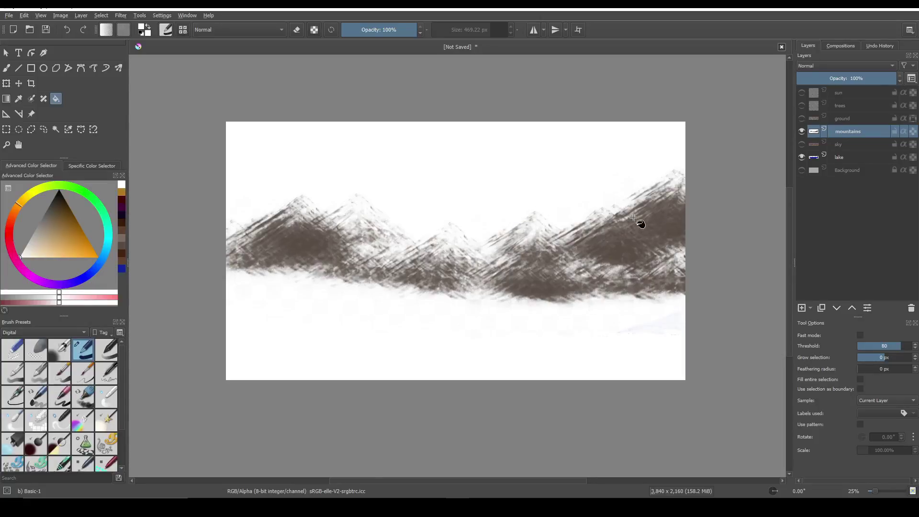
Hide the lake and mountains layers, and fill a new paint layer above the mountains layer with white.
left_click(802, 159)
left_click(802, 131)
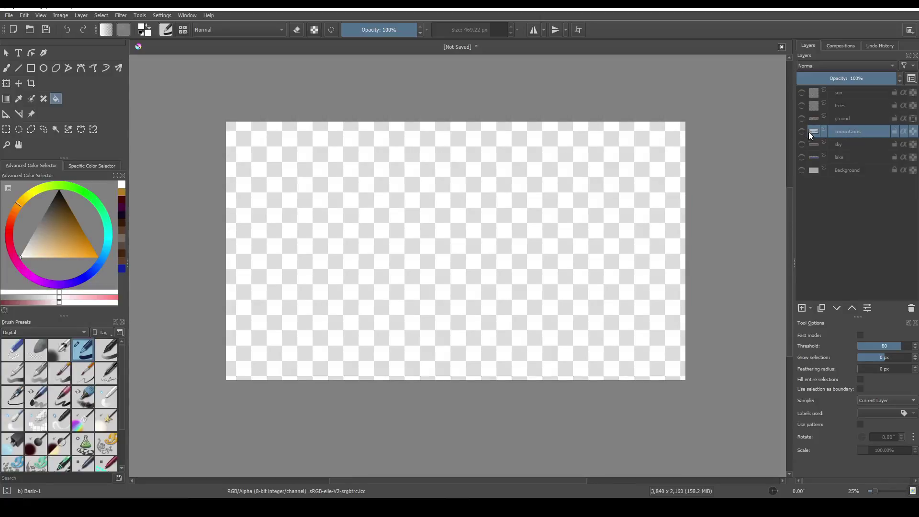
left_click(802, 309)
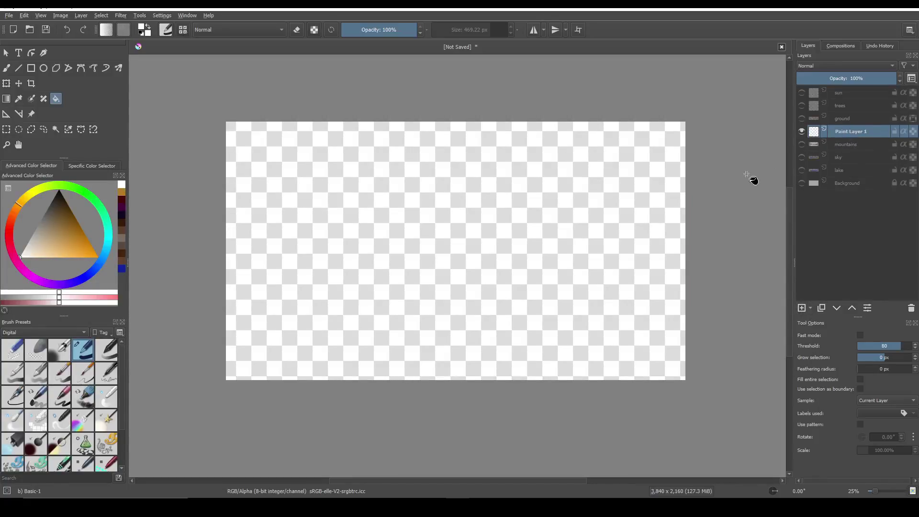
left_click(122, 184)
left_click(321, 208)
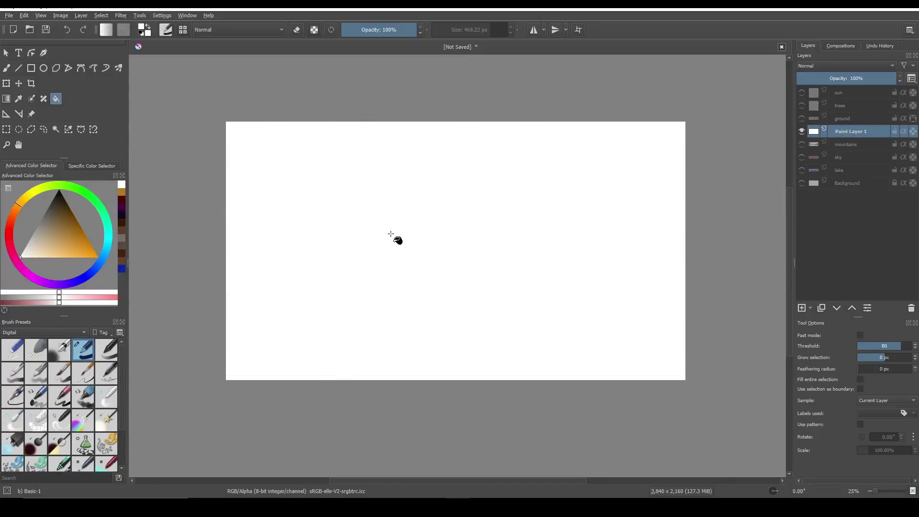
Choose the Stamp Mountains Distant preset from the Textures brushes and activate the Freehand Brush tool.
left_click(58, 333)
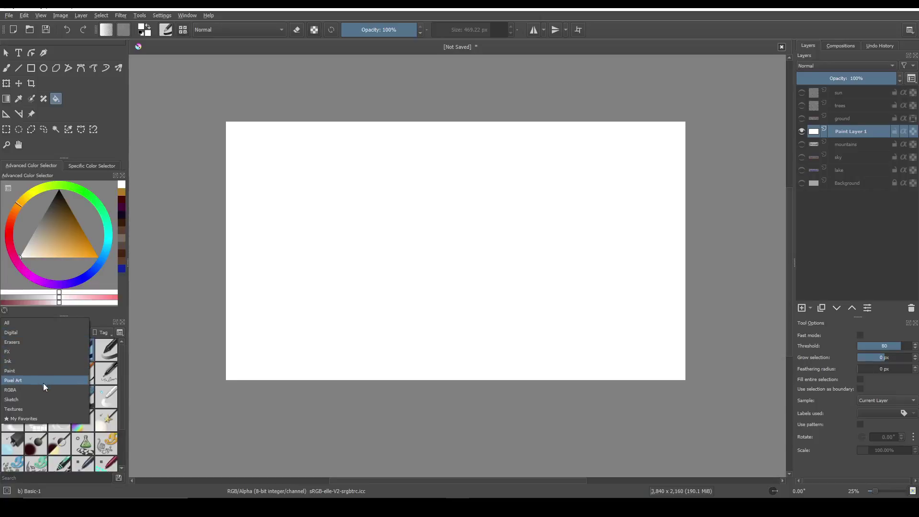
left_click(45, 408)
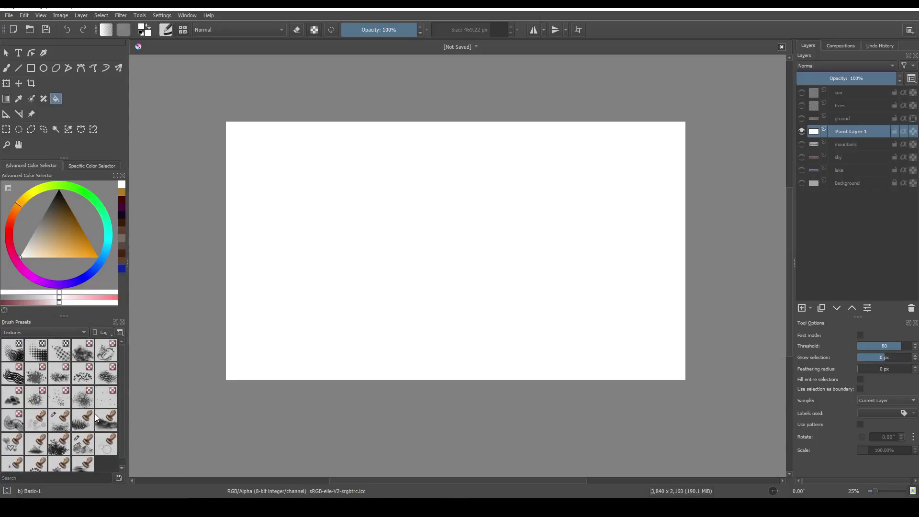
left_click(82, 445)
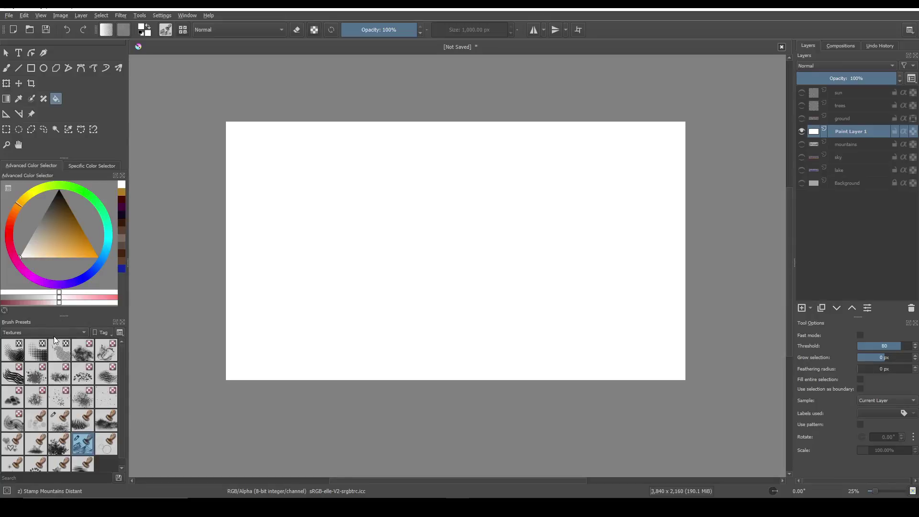
left_click(7, 67)
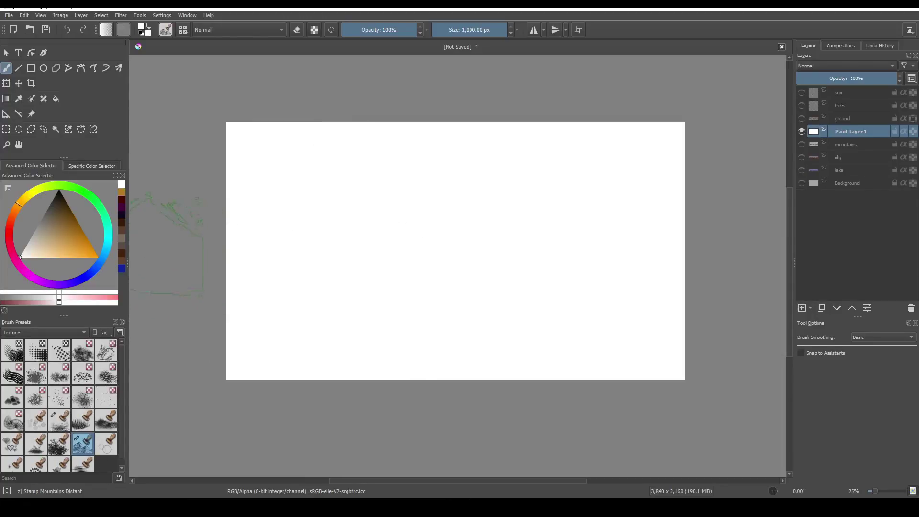
Pick a dark greyish-brown and stamp a mountain range across the middle of the white layer.
left_click_drag(50, 214, 50, 209)
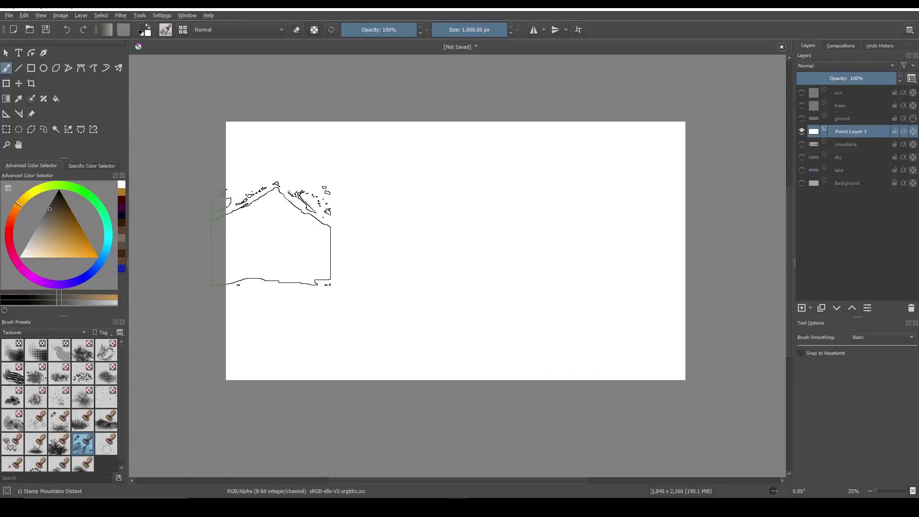
left_click(271, 254)
left_click(271, 259)
mouse_move(272, 259)
left_mouse_down()
mouse_move(287, 250)
mouse_move(354, 270)
mouse_move(411, 245)
mouse_move(497, 265)
mouse_move(540, 253)
mouse_move(549, 279)
mouse_move(590, 278)
mouse_move(611, 264)
mouse_move(641, 283)
mouse_move(671, 250)
left_mouse_up()
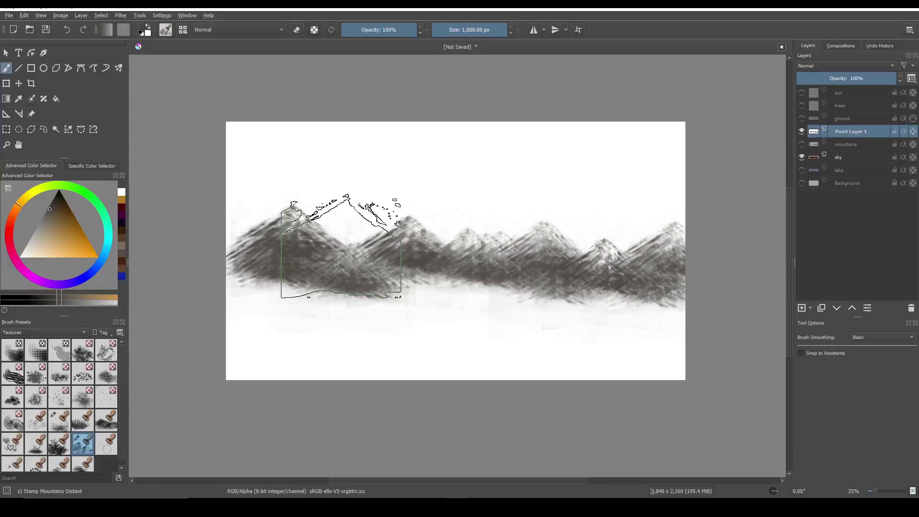
left_click(289, 250)
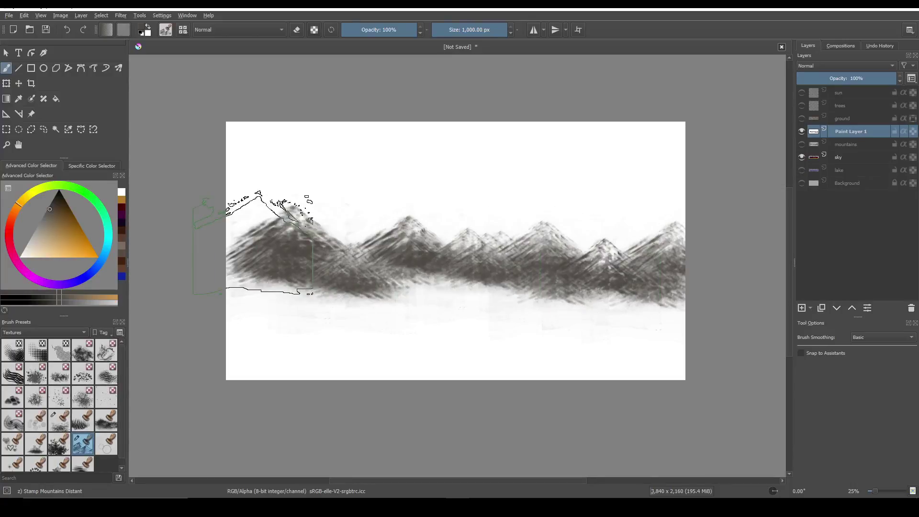
Select the white area above the mountains with Contiguous Area Selection and grow the selection once.
left_click(56, 130)
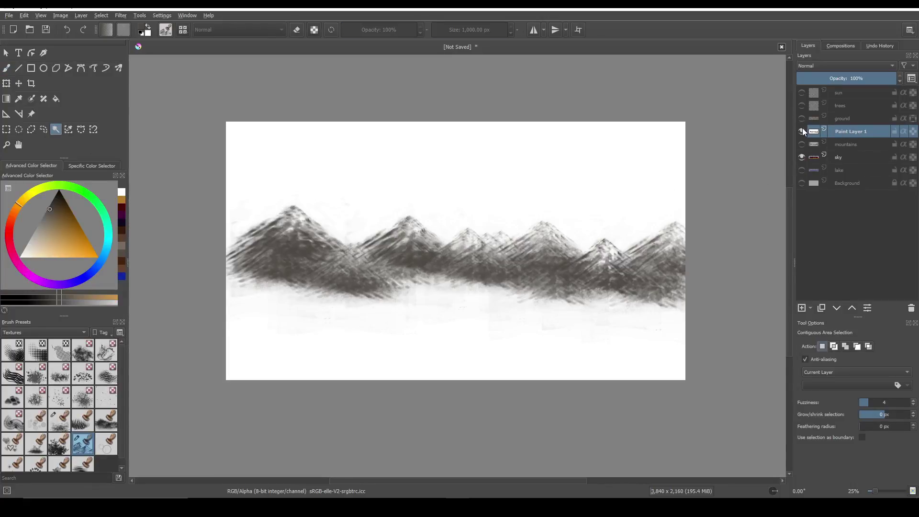
mouse_move(809, 157)
left_click(478, 172)
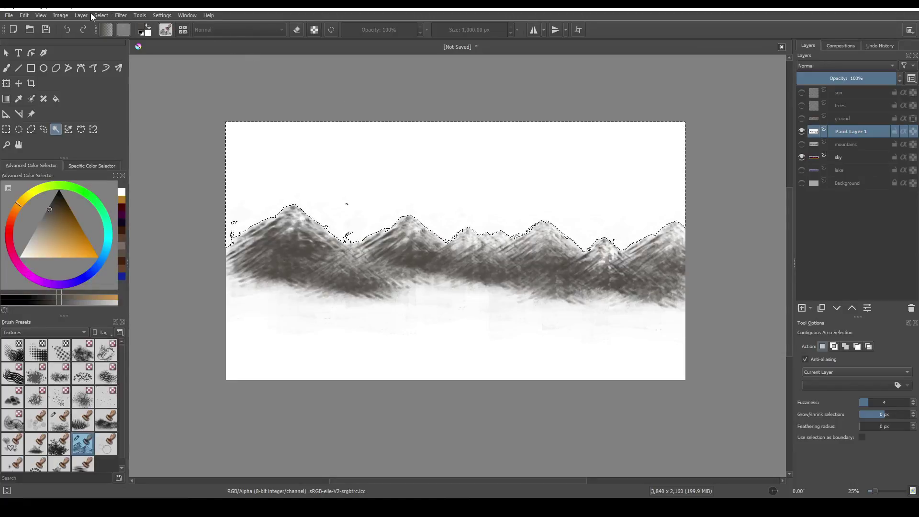
left_click(106, 16)
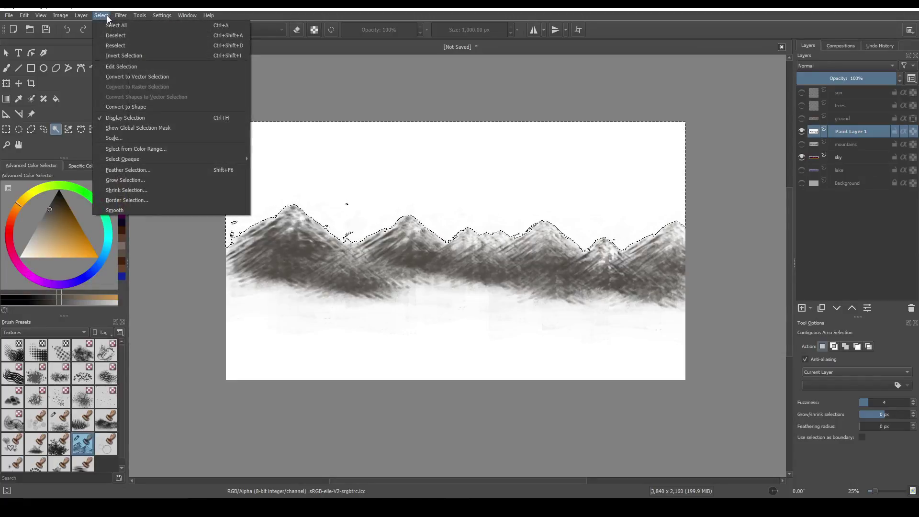
left_click(163, 181)
left_click(470, 269)
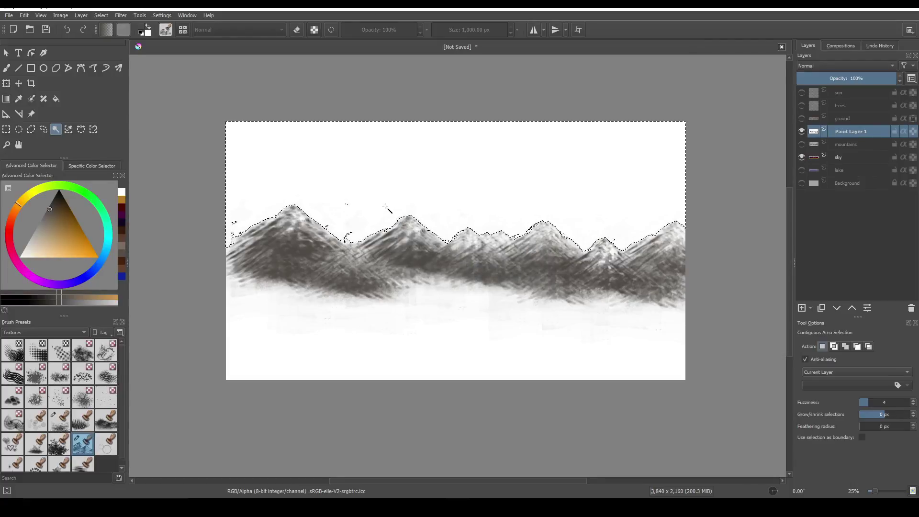
Grow the selection above the mountains again by 1 px and once more by 2 px.
left_click(96, 16)
mouse_move(155, 159)
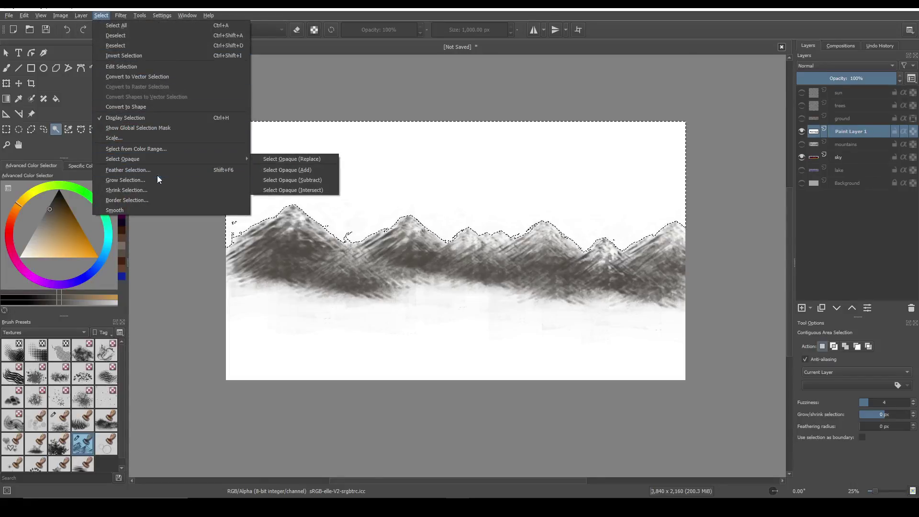
left_click(161, 181)
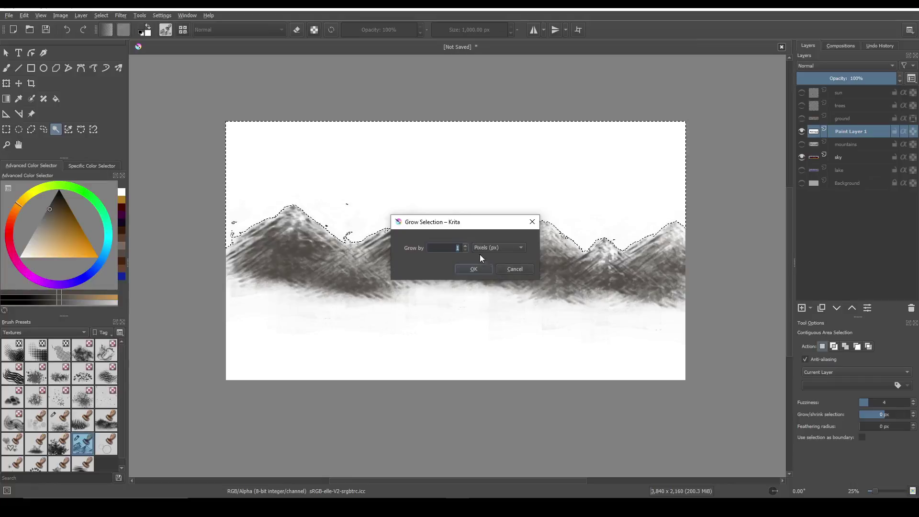
left_click(475, 269)
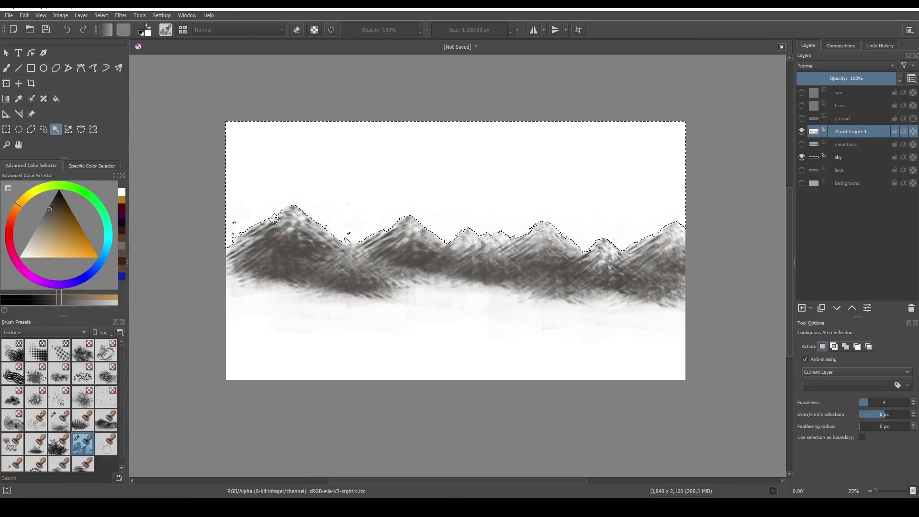
left_click(101, 15)
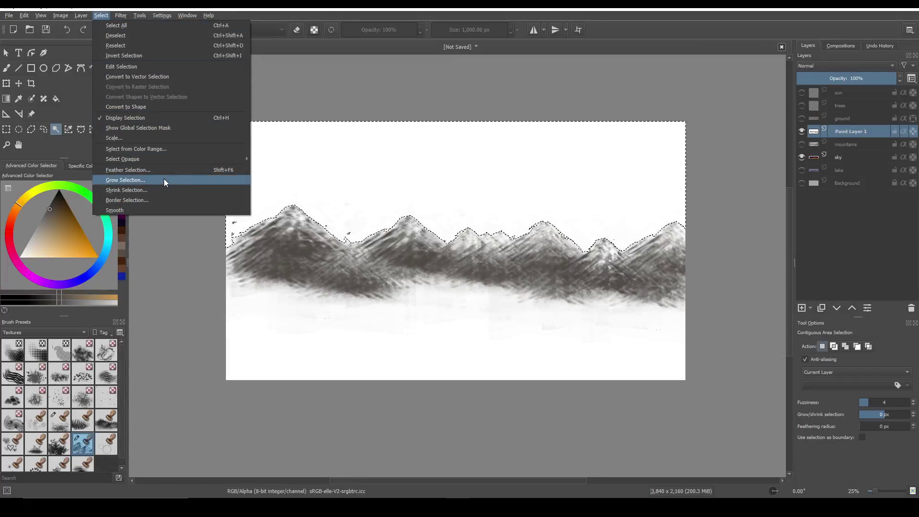
left_click(125, 180)
left_click(467, 244)
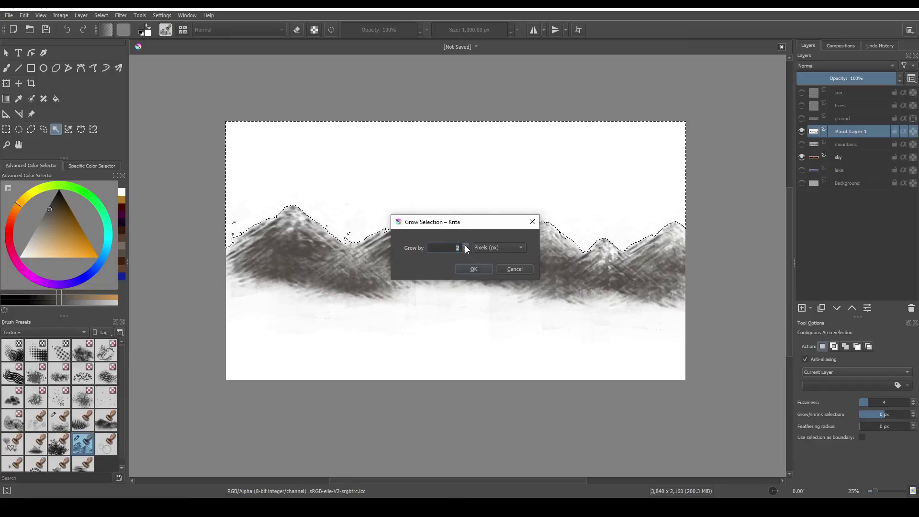
left_click(474, 269)
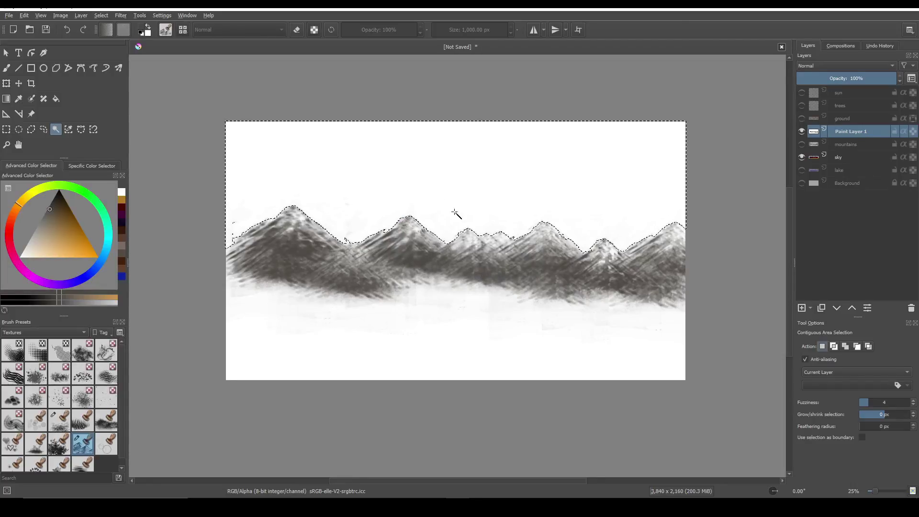
Delete the selected white area above the mountains and select the leftover pale fringe around the two leftmost peaks.
scroll(454, 211, "up", 2)
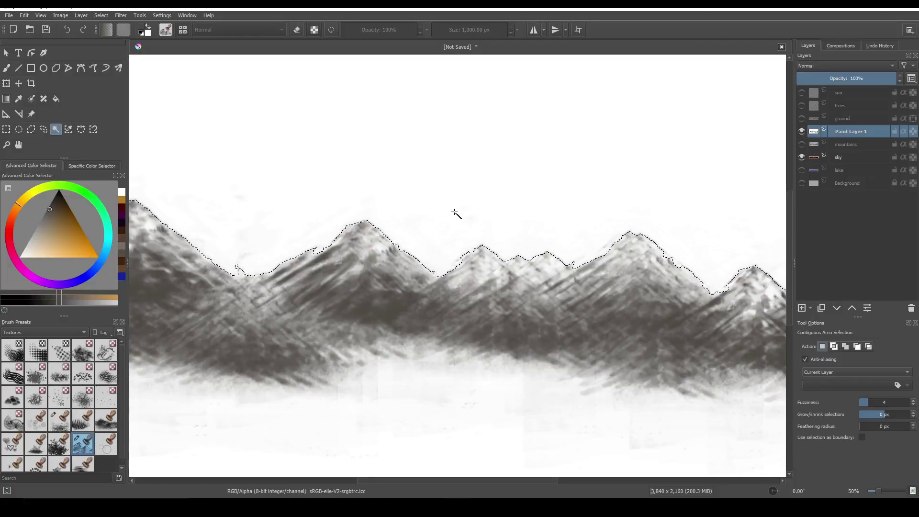
scroll(458, 211, "down", 2)
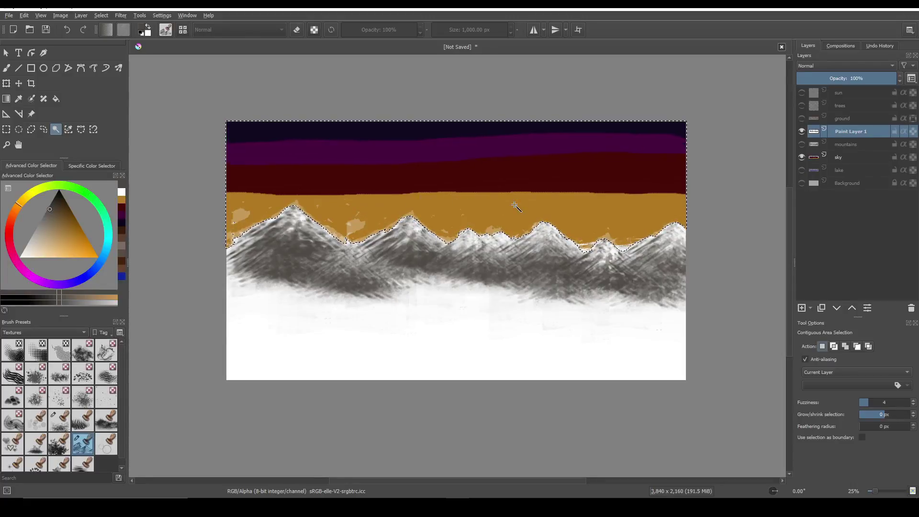
scroll(352, 228, "up", 5)
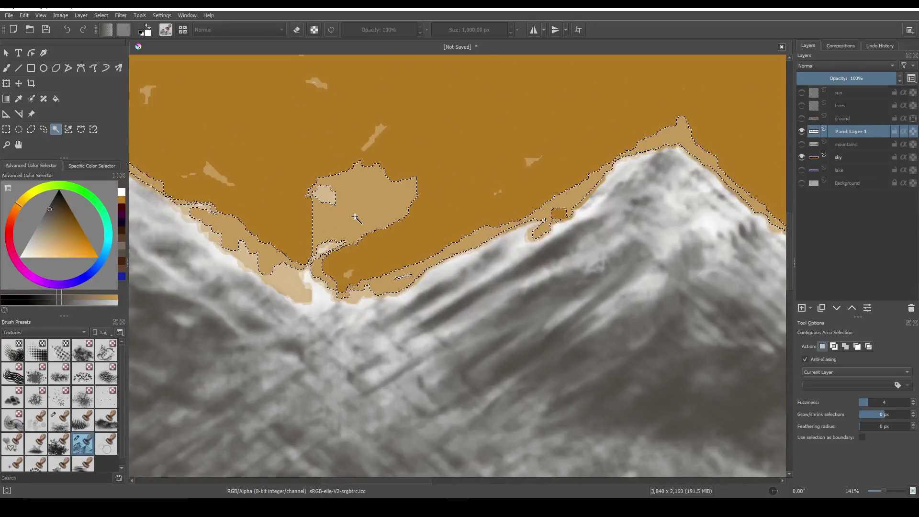
scroll(357, 219, "down", 5)
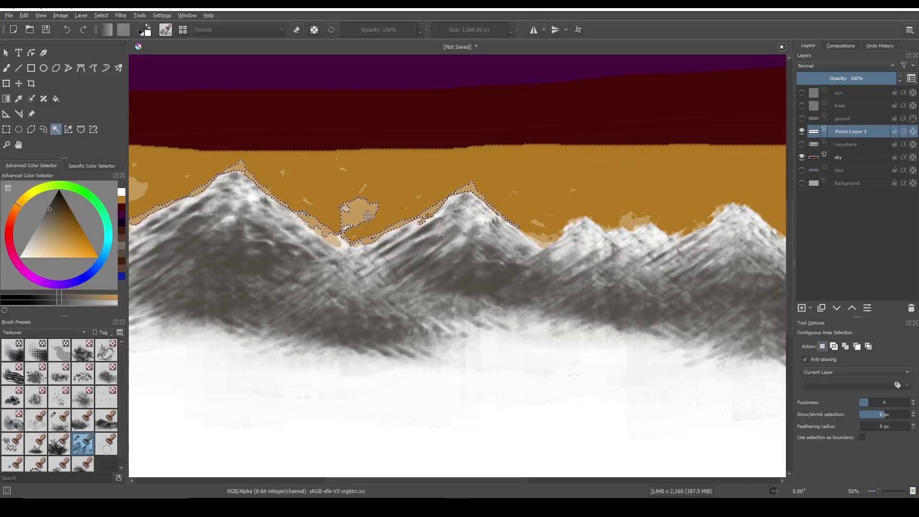
scroll(366, 216, "down", 1)
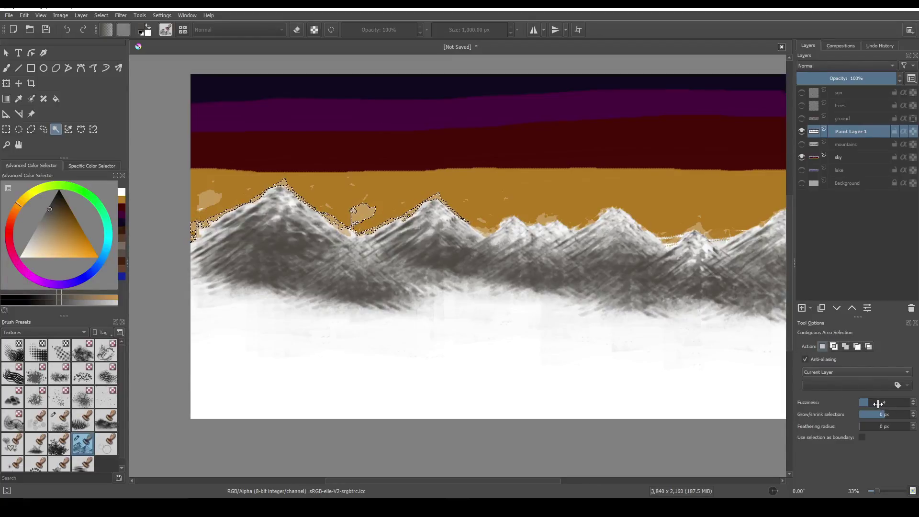
Set the contiguous selection's fuzziness to 15, grow to 2 px and feathering radius to 1 px.
left_click_drag(877, 403, 885, 404)
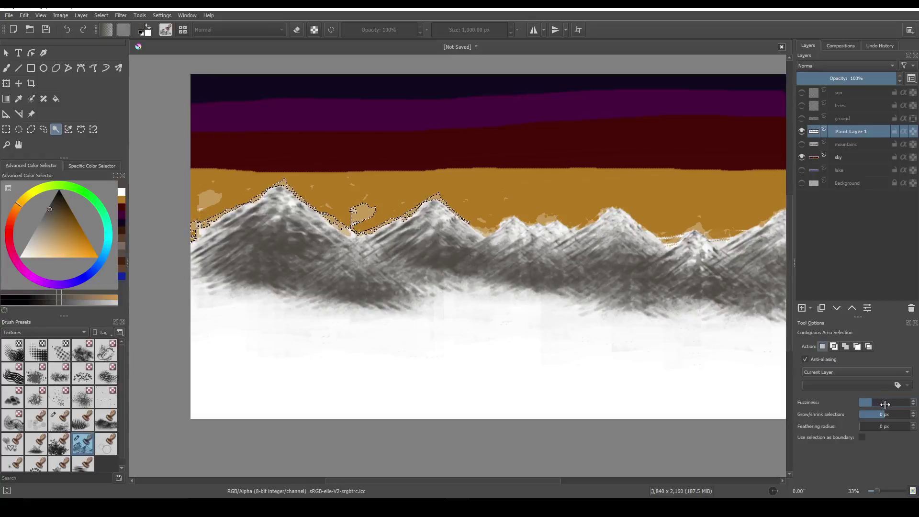
left_click(914, 413)
left_click(915, 413)
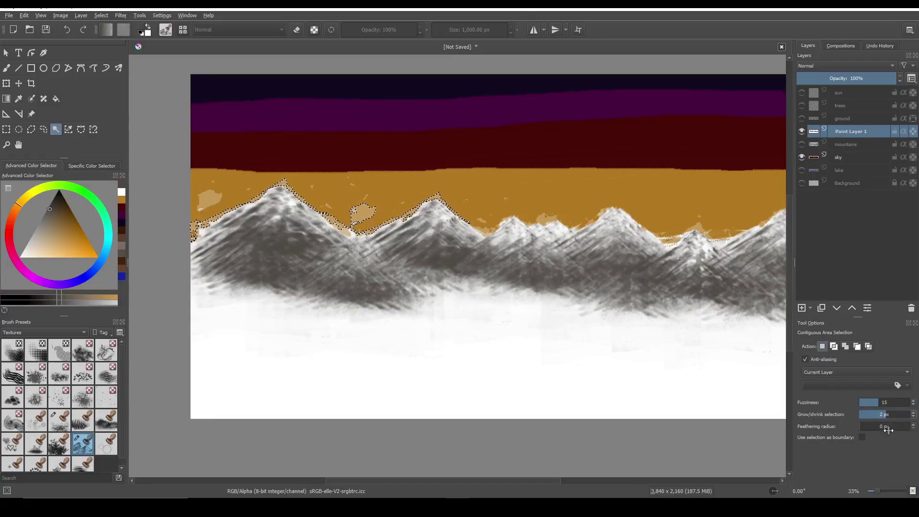
left_click(915, 425)
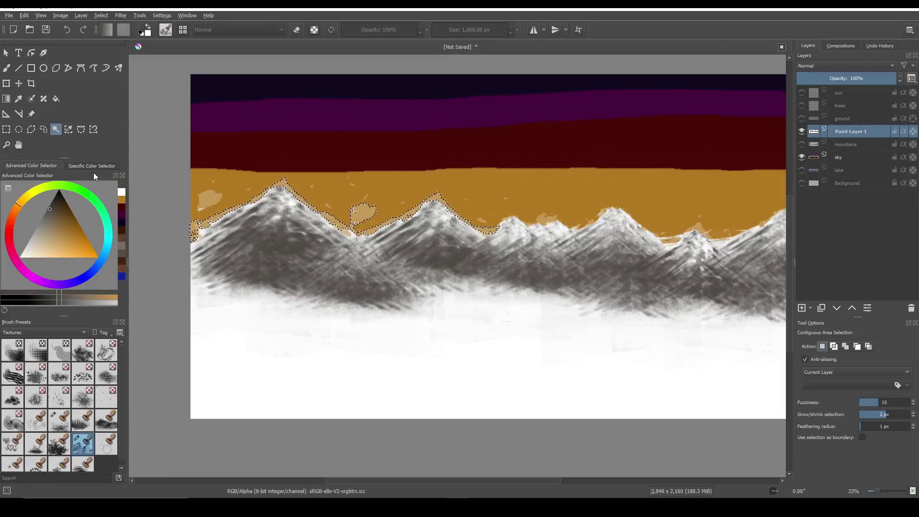
Delete the leftover pale fringe around the leftmost peaks, the patch at the canvas's left edge and the residue around the small right peak.
key("Delete")
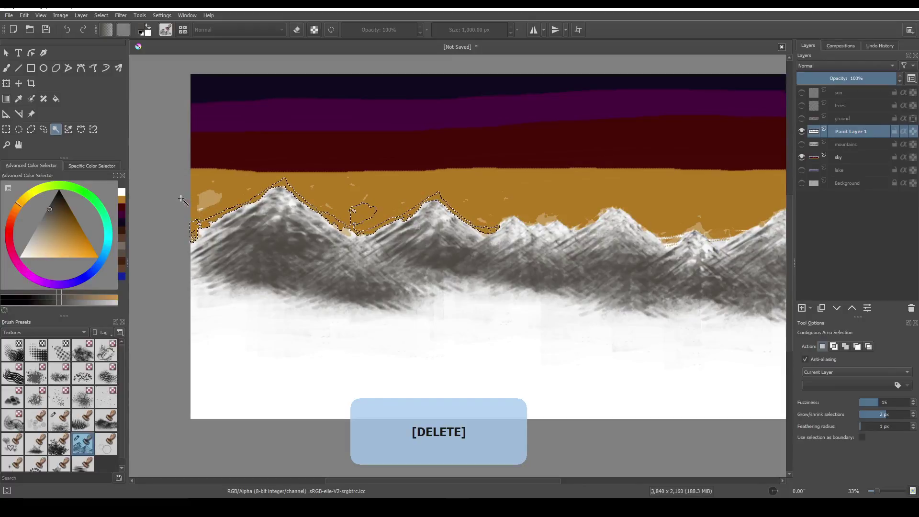
key("Delete")
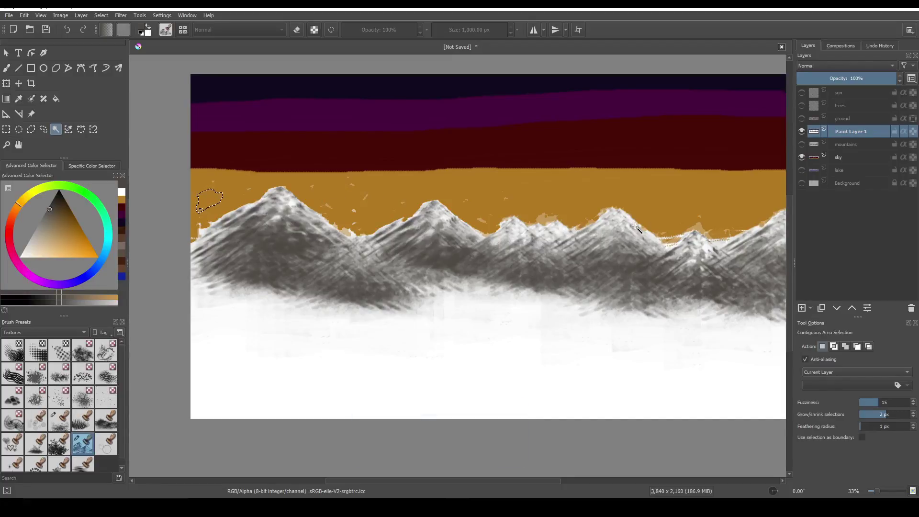
left_click(702, 231)
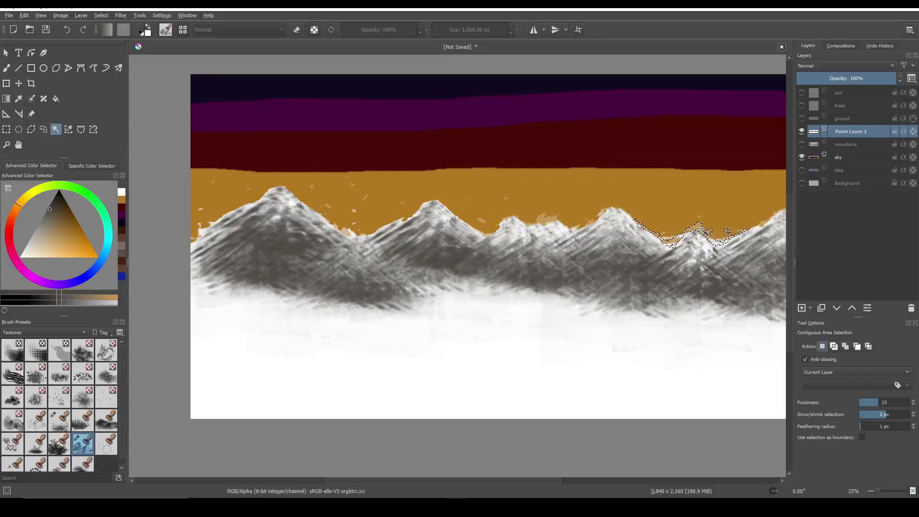
key("Delete")
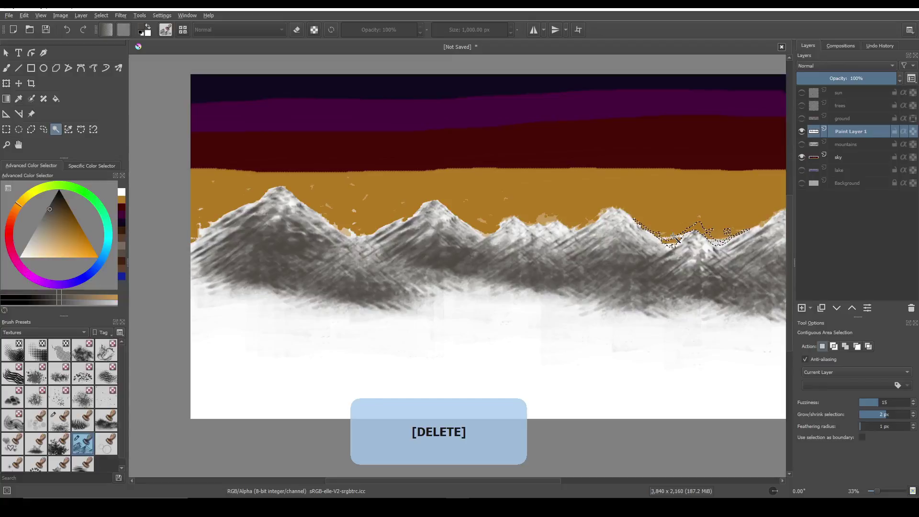
Select and delete the small pale patch above the valley beside the small right peak.
scroll(674, 238, "up", 6)
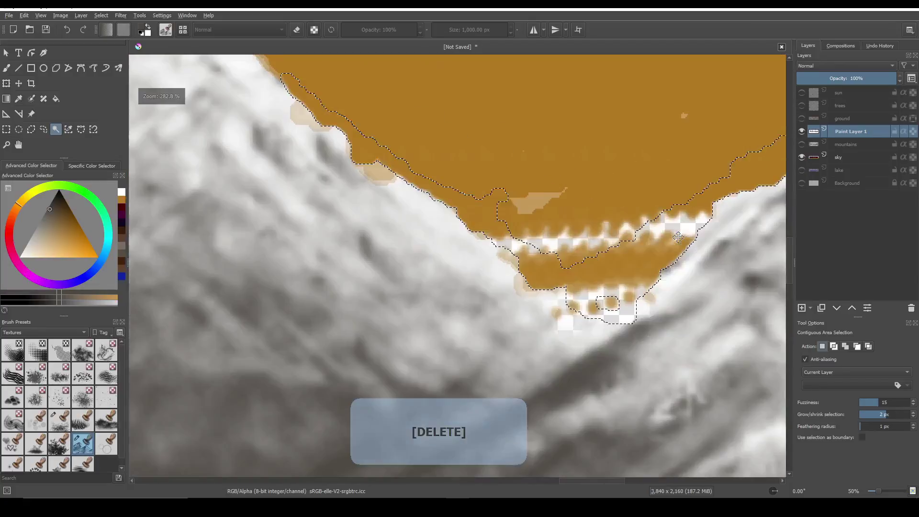
left_click(535, 207)
key("Delete")
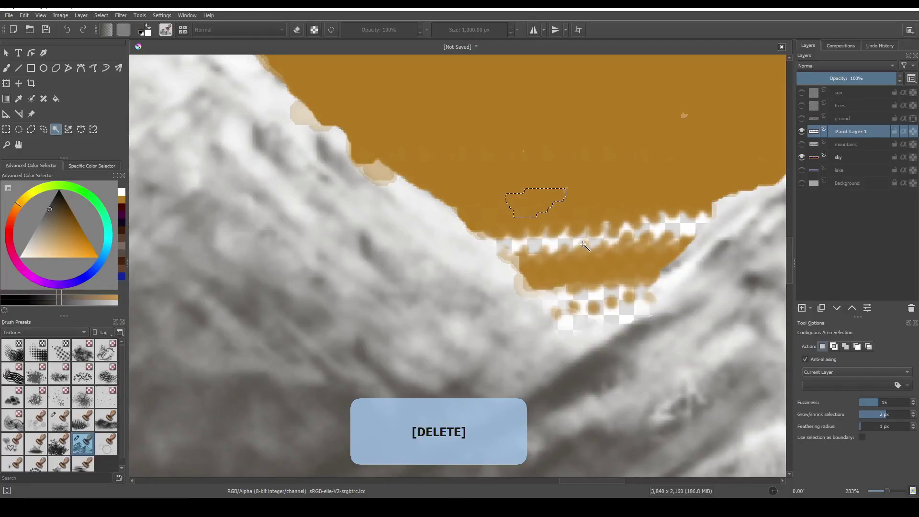
Select and delete the leftover pale patch above the small middle peaks.
scroll(584, 243, "down", 5)
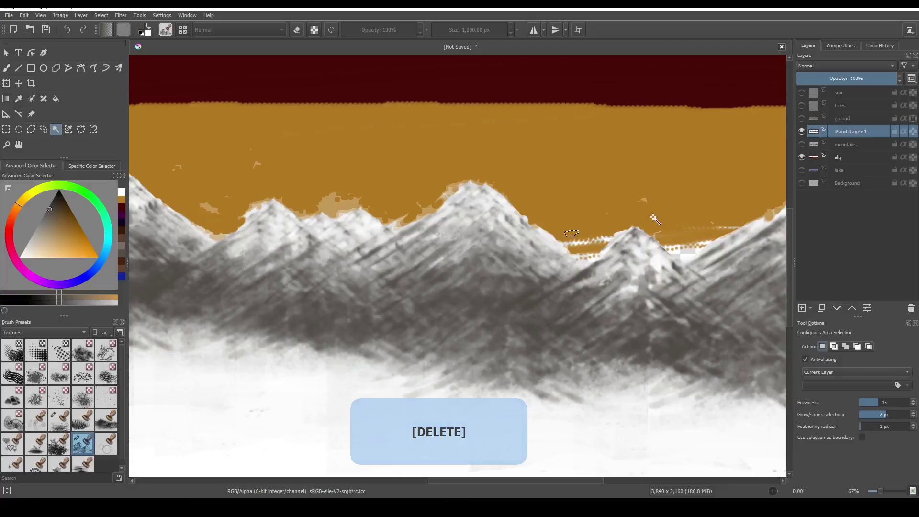
left_click(376, 228)
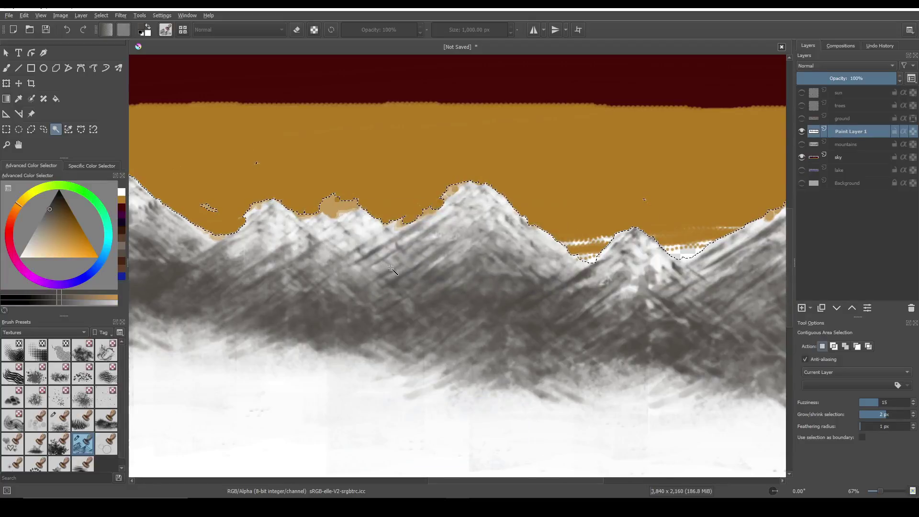
scroll(392, 270, "down", 2)
left_click(422, 238)
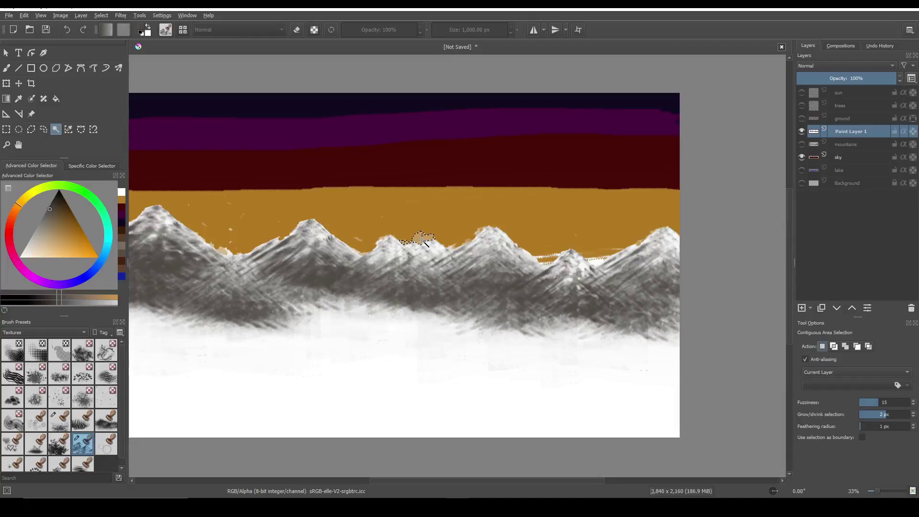
key("Delete")
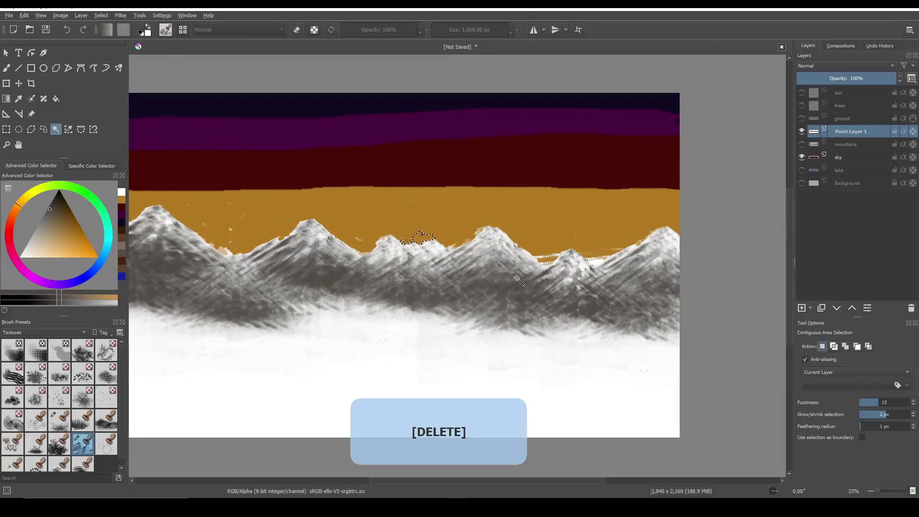
Clear the active selection around the small middle peaks.
scroll(513, 279, "down", 2)
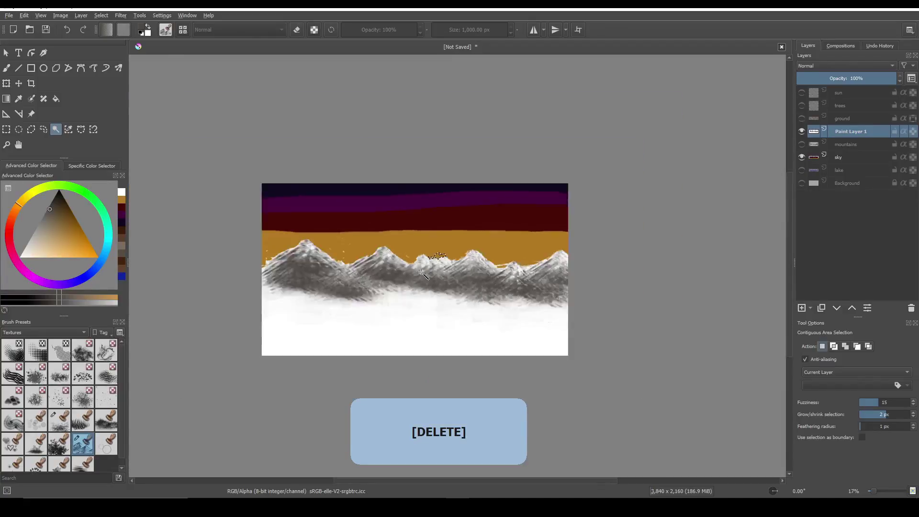
scroll(293, 248, "up", 3)
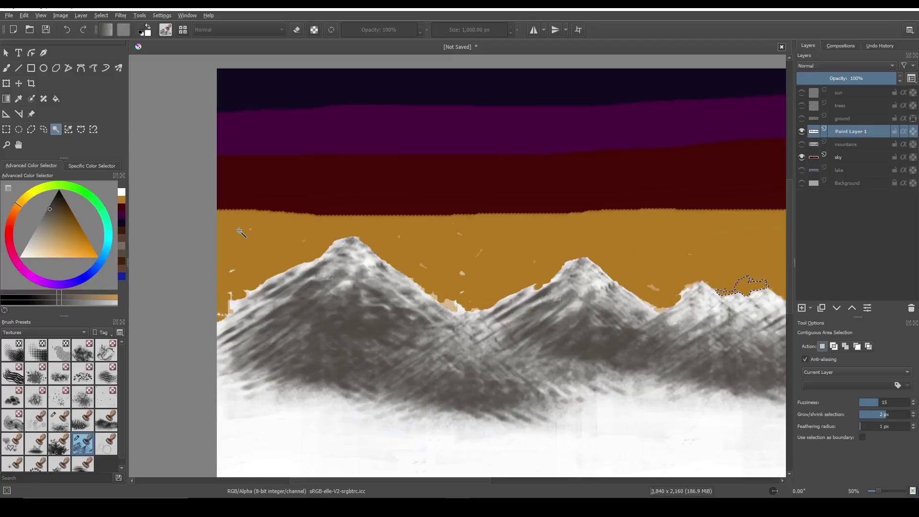
key("ctrl")
key("ctrl+shift")
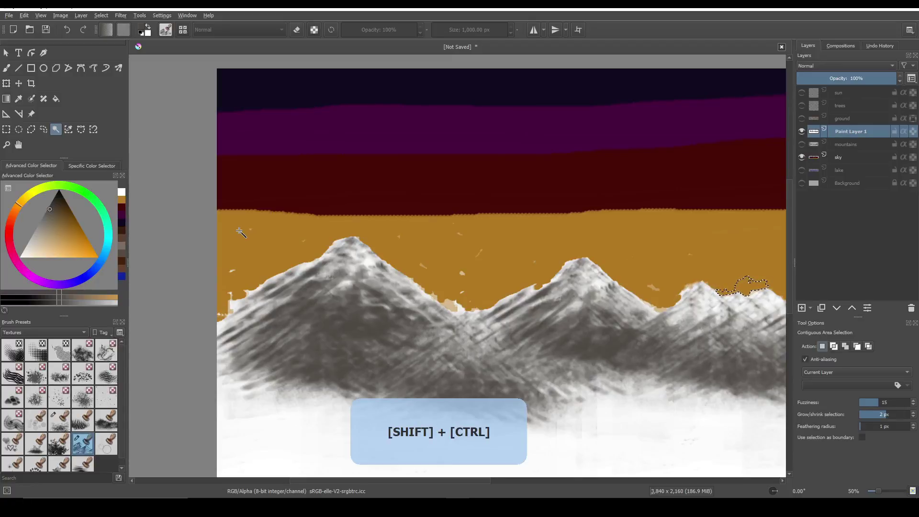
key("ctrl+shift+a")
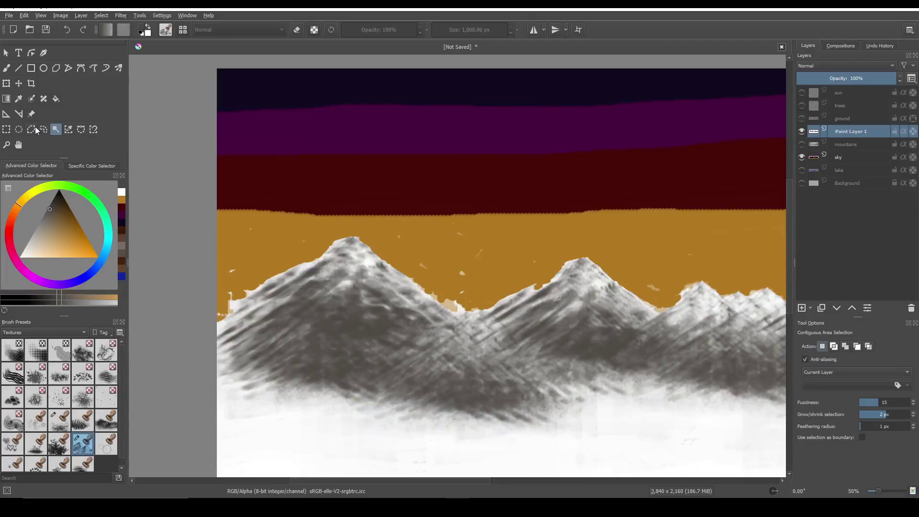
Erase the pale specks in the orange sky and the patch between the two leftmost large peaks with Eraser Small at 113.44 px.
left_click(7, 69)
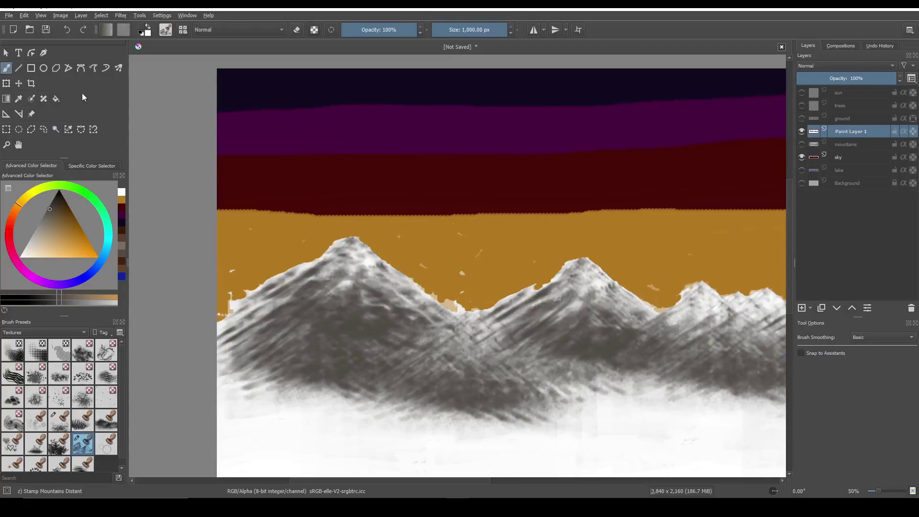
left_click(39, 336)
left_click(33, 256)
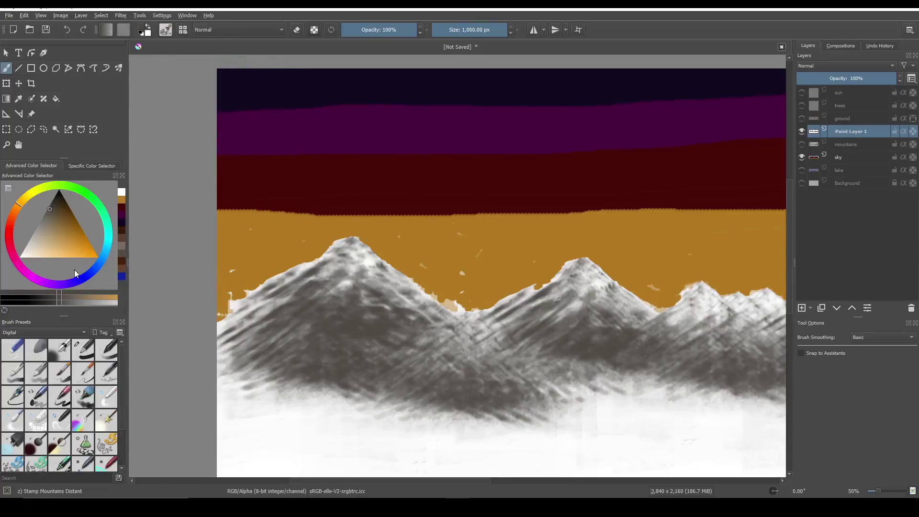
left_click(15, 355)
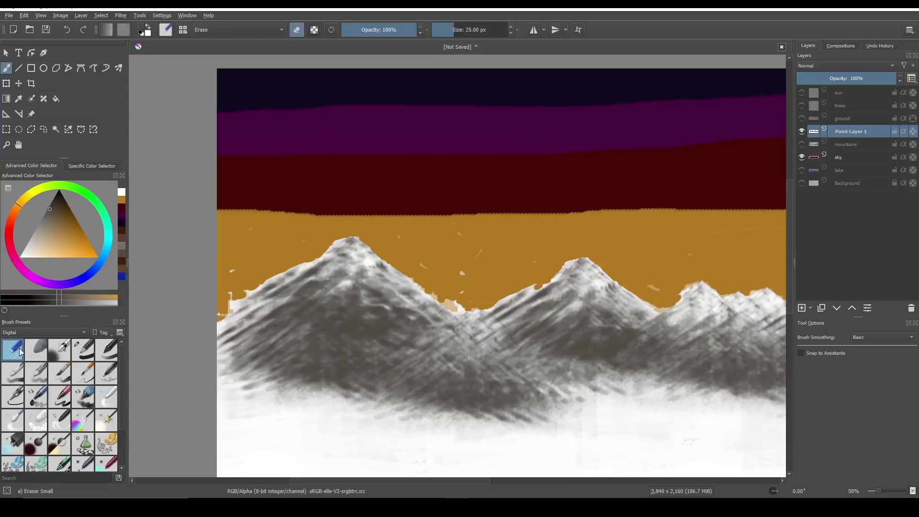
left_click(479, 30)
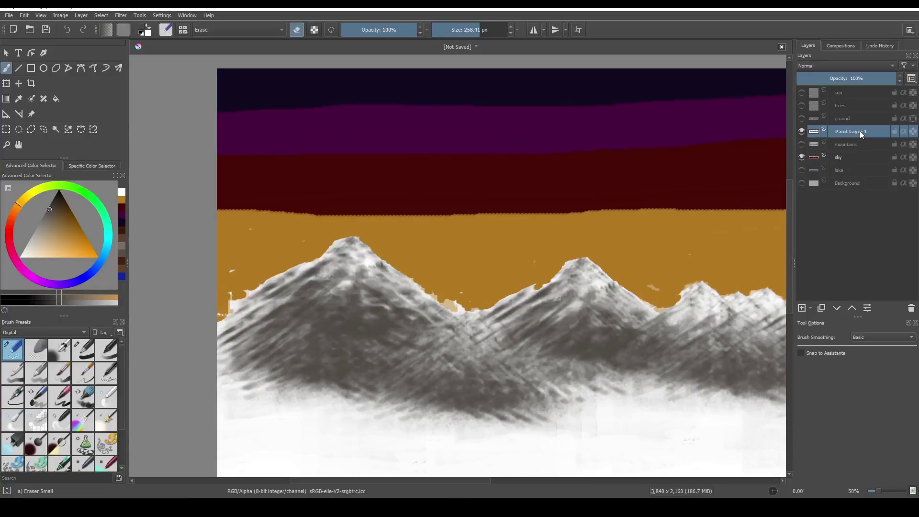
left_click(468, 30)
mouse_move(460, 300)
left_mouse_down()
mouse_move(444, 287)
mouse_move(464, 292)
left_mouse_up()
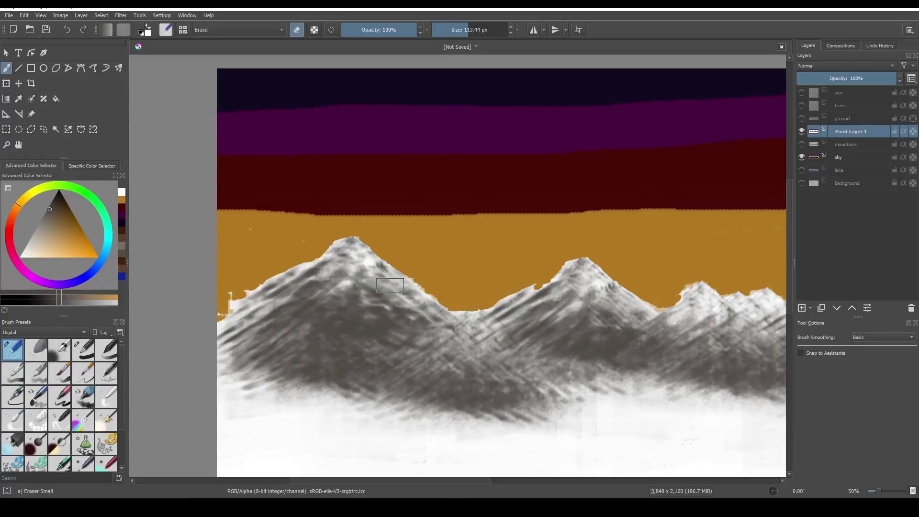
Erase the pale residue sticking out above the outer slope of the leftmost mountain, near the canvas's left edge.
key("minus")
key("1")
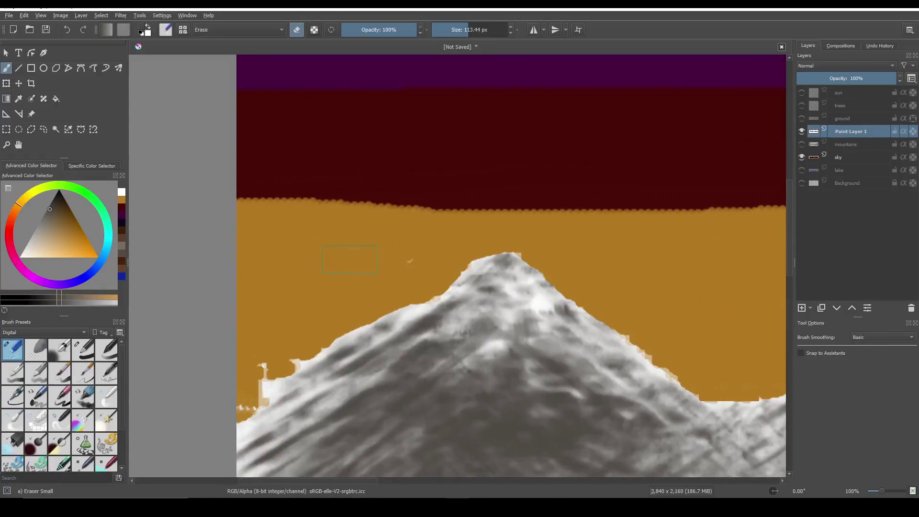
left_click_drag(265, 374, 264, 396)
scroll(387, 311, "down", 3)
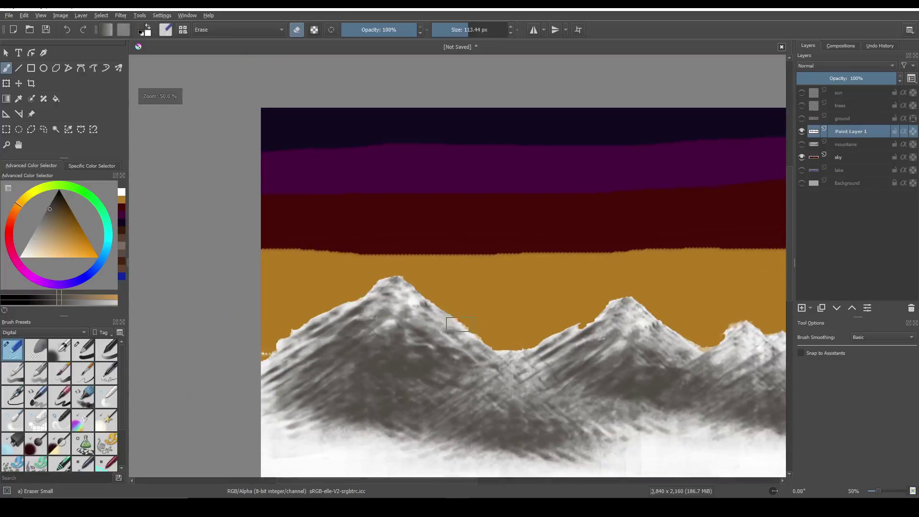
scroll(476, 329, "down", 1)
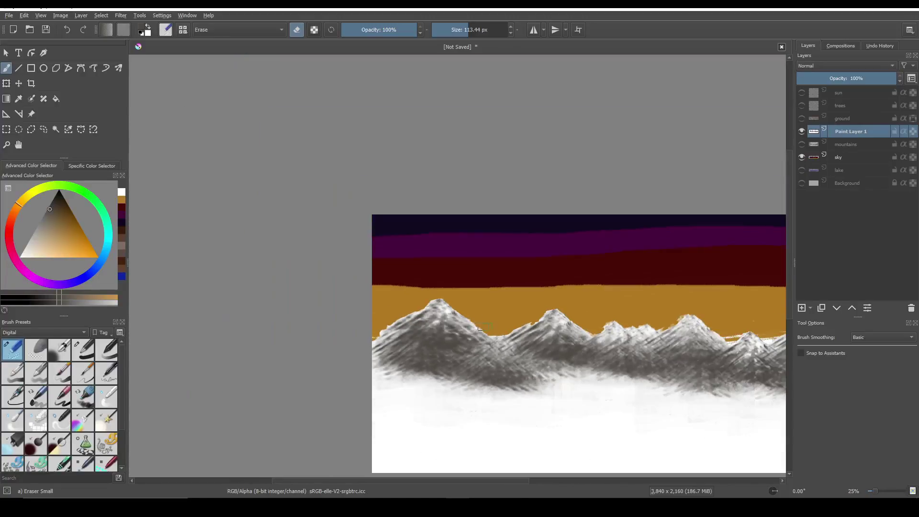
Erase the pale fringe in the valley between the second large peak and the small middle peaks, reducing the eraser to 67.74 and 26.83 px.
scroll(607, 335, "up", 2)
scroll(639, 334, "up", 1)
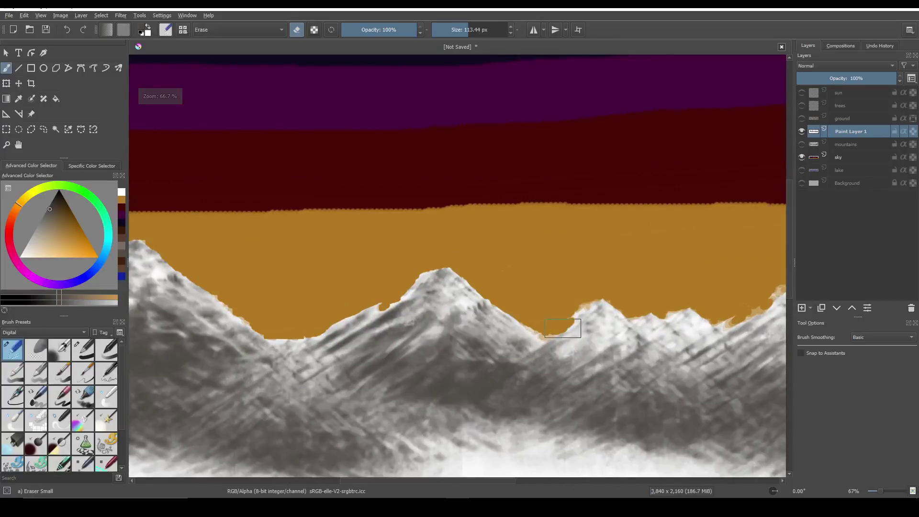
scroll(585, 318, "up", 3)
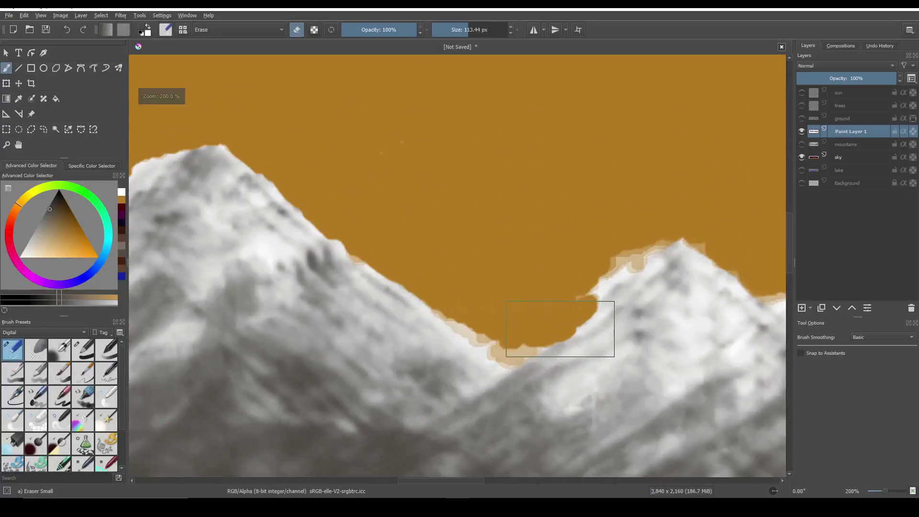
left_click(463, 32)
mouse_move(477, 330)
left_mouse_down()
mouse_move(456, 318)
mouse_move(500, 320)
left_mouse_up()
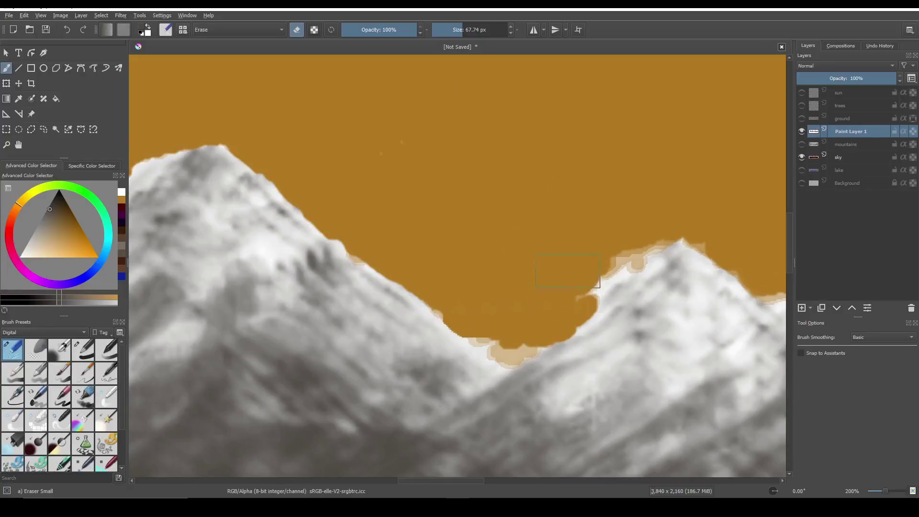
mouse_move(598, 239)
left_mouse_down()
mouse_move(528, 312)
mouse_move(525, 334)
left_mouse_up()
left_click_drag(455, 31, 453, 31)
mouse_move(509, 347)
left_mouse_down()
mouse_move(508, 355)
mouse_move(526, 352)
mouse_move(502, 357)
mouse_move(487, 335)
left_mouse_up()
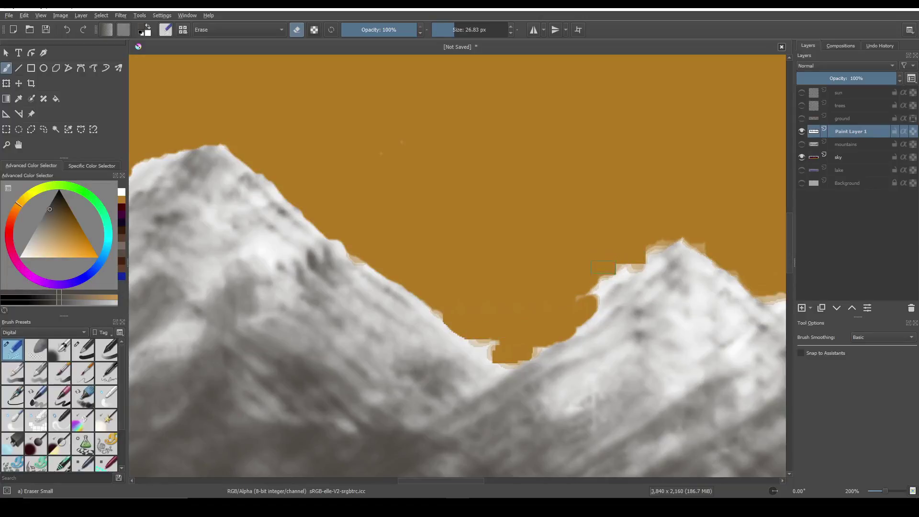
Erase the pale residue around the small middle peaks and in the valley before the third large peak.
scroll(597, 257, "down", 4)
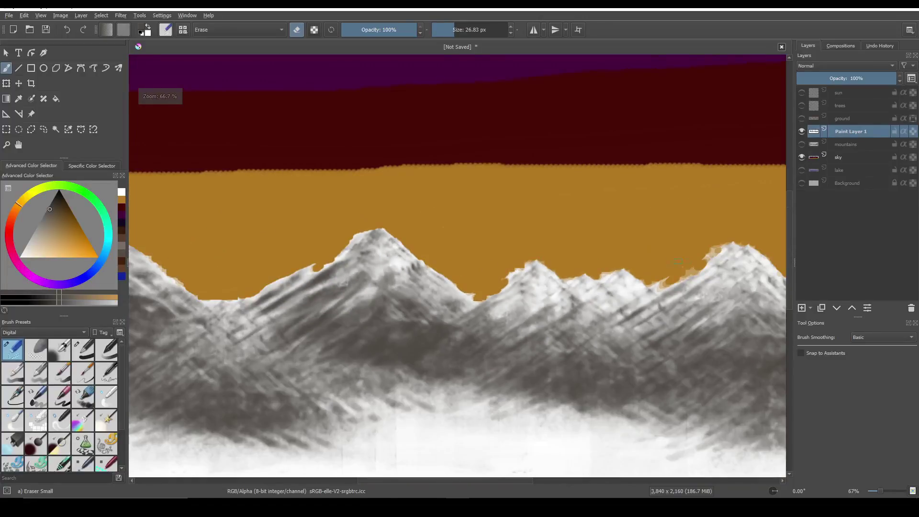
scroll(687, 253, "up", 6)
mouse_move(688, 254)
left_mouse_down()
mouse_move(693, 232)
mouse_move(638, 262)
mouse_move(693, 239)
mouse_move(674, 252)
left_mouse_up()
mouse_move(581, 265)
left_mouse_down()
mouse_move(573, 292)
mouse_move(557, 305)
mouse_move(571, 290)
mouse_move(544, 286)
mouse_move(568, 274)
mouse_move(570, 288)
mouse_move(551, 274)
left_mouse_up()
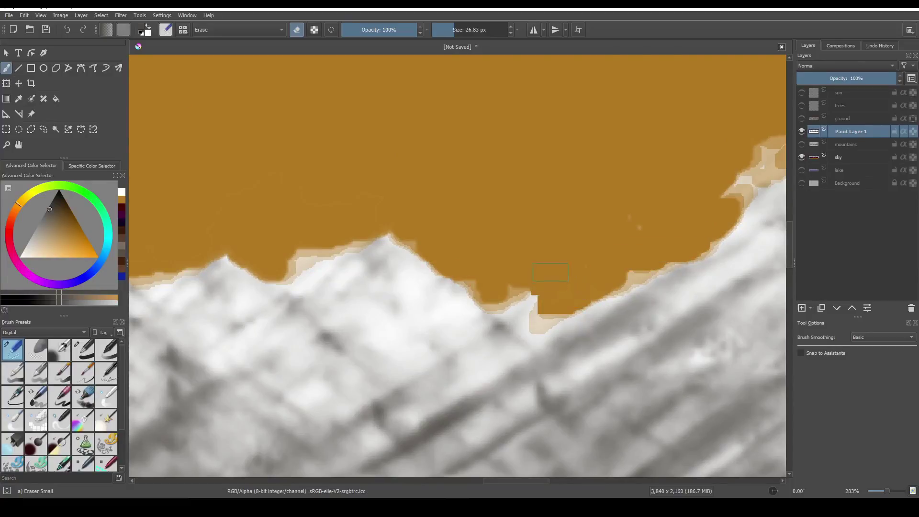
left_click_drag(613, 278, 635, 269)
left_click_drag(442, 235, 316, 256)
Erase the pale fringe along both slopes of the third large peak, undoing the last stroke.
scroll(314, 261, "down", 5)
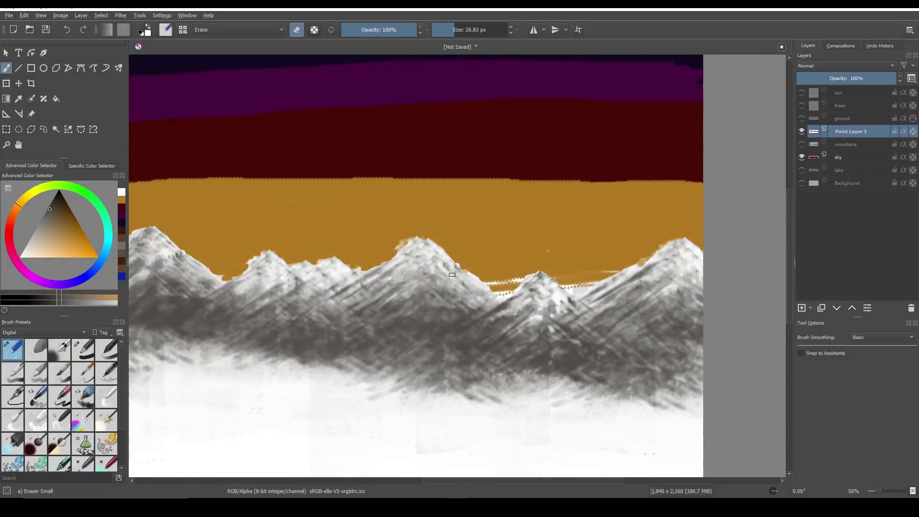
scroll(452, 275, "up", 3)
mouse_move(324, 207)
left_mouse_down()
mouse_move(336, 210)
mouse_move(310, 224)
mouse_move(350, 196)
mouse_move(415, 198)
mouse_move(479, 273)
mouse_move(460, 263)
mouse_move(487, 260)
left_mouse_up()
key("ctrl+z")
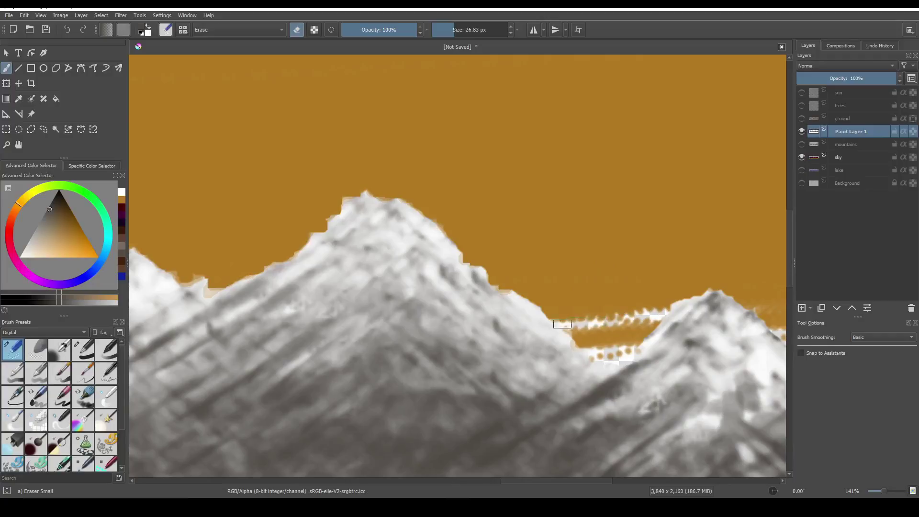
scroll(570, 322, "down", 3)
scroll(514, 320, "down", 1)
scroll(618, 313, "up", 5)
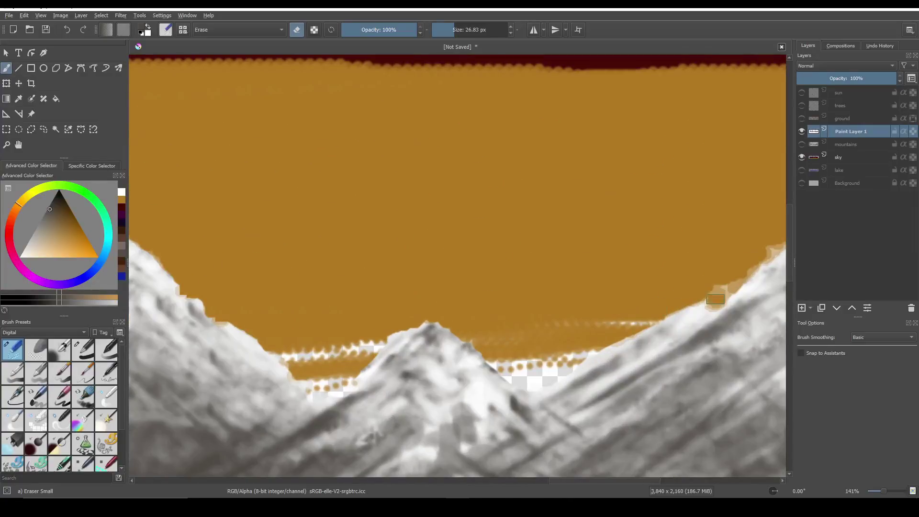
scroll(714, 297, "down", 5)
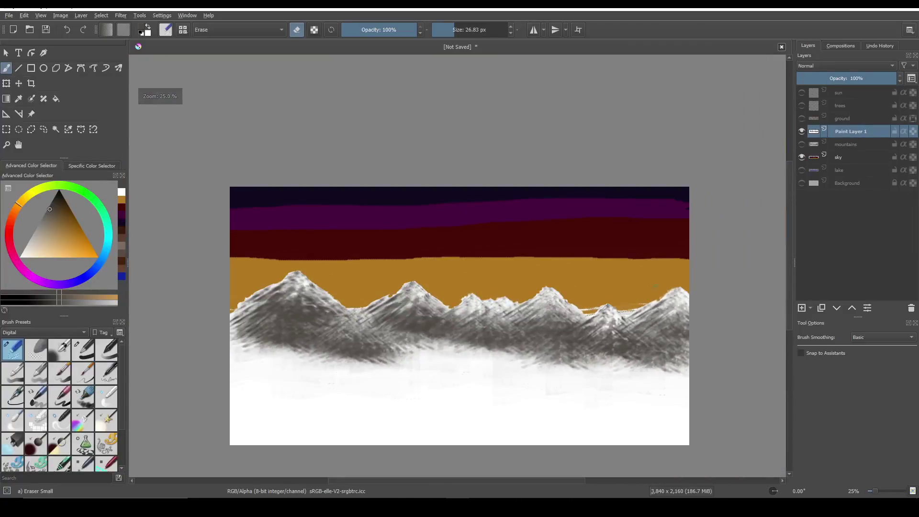
Paint a light yellow band on the sky layer along the mountain tops with the Bristles-3 Large Smooth brush at 498.49 px.
left_click(839, 157)
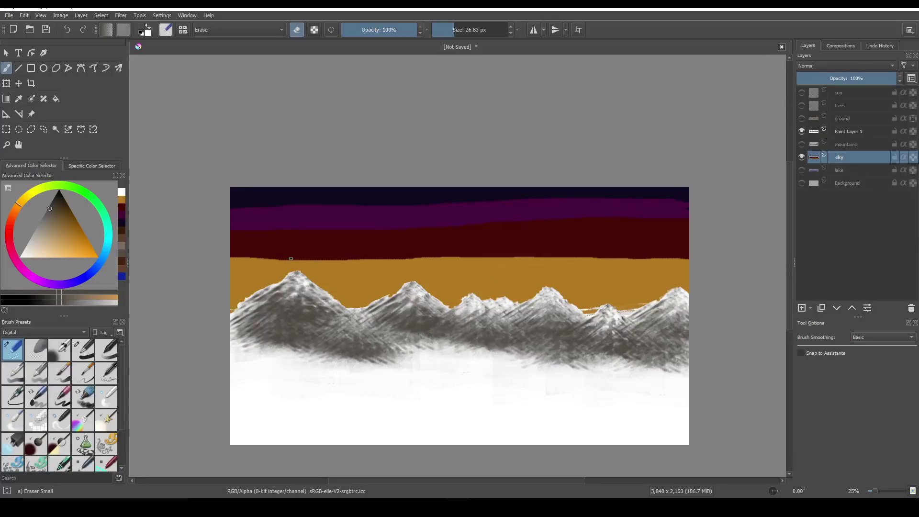
left_click(33, 194)
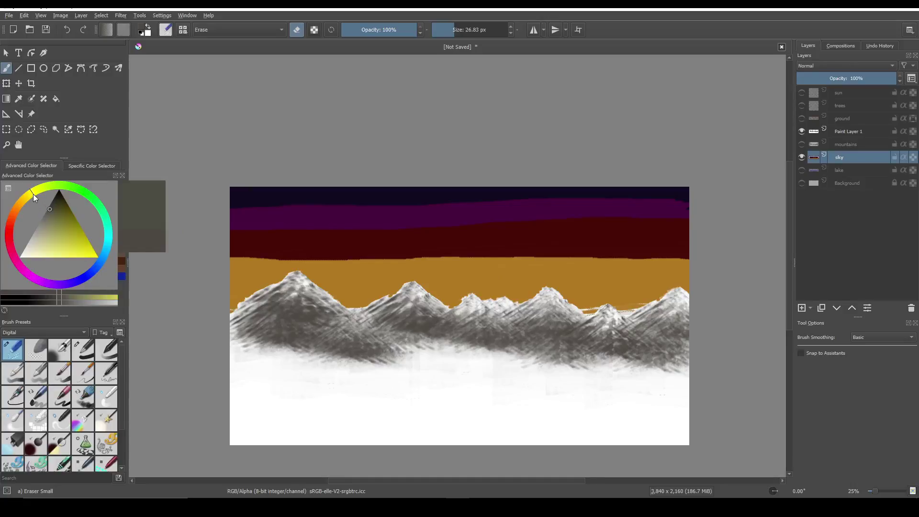
left_click_drag(60, 242, 66, 255)
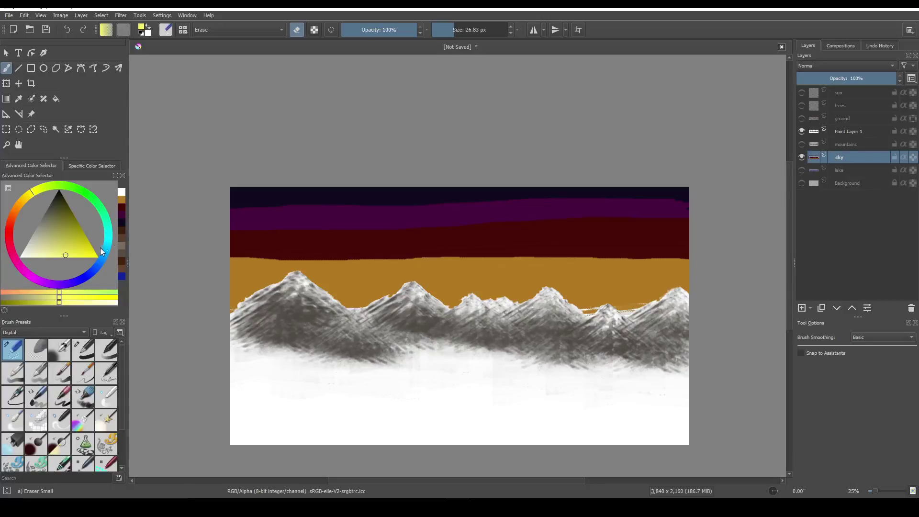
left_click(53, 332)
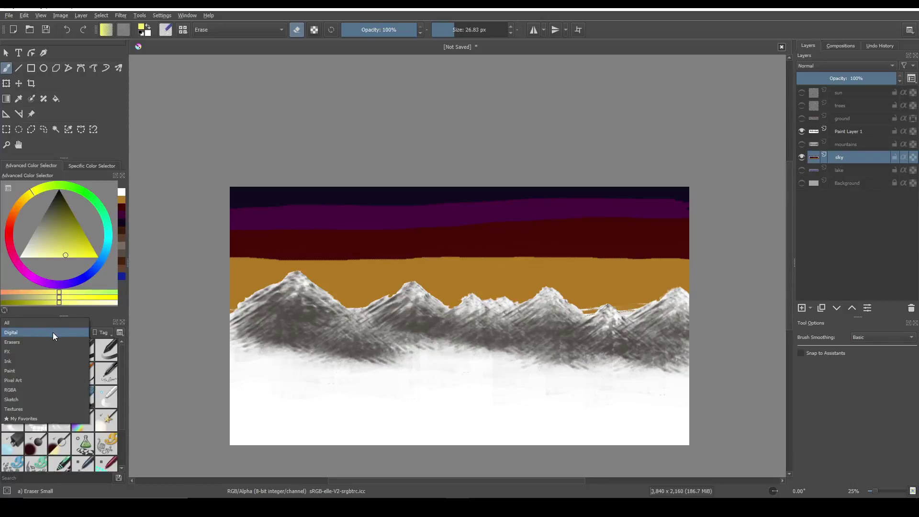
left_click(51, 373)
left_click(86, 354)
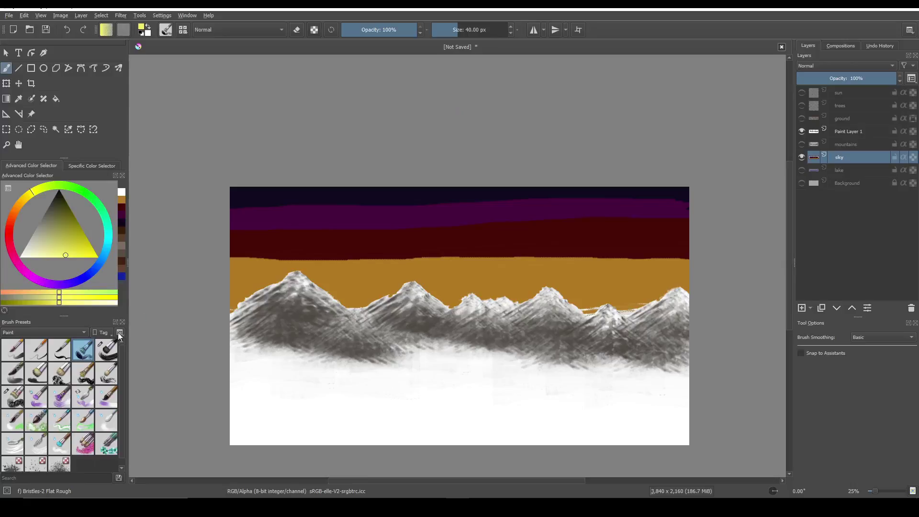
left_click(107, 349)
left_click_drag(287, 321, 257, 304)
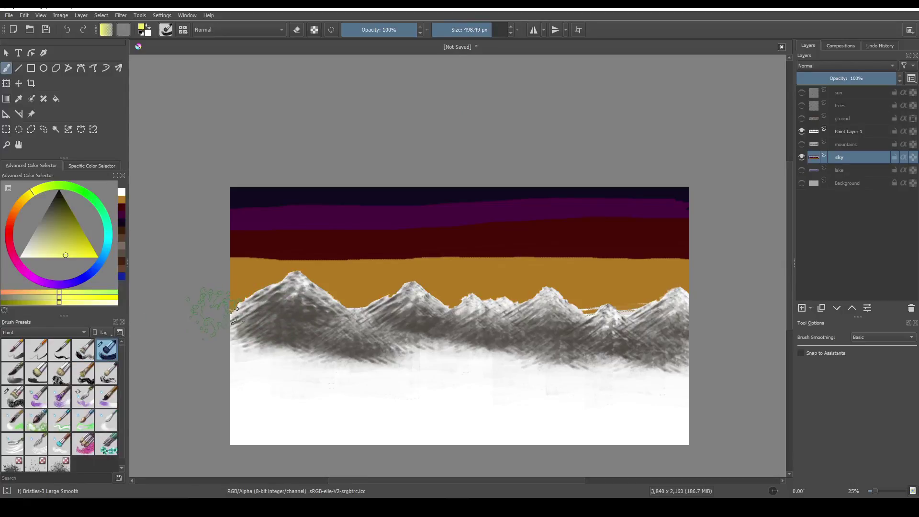
left_click_drag(202, 311, 676, 311)
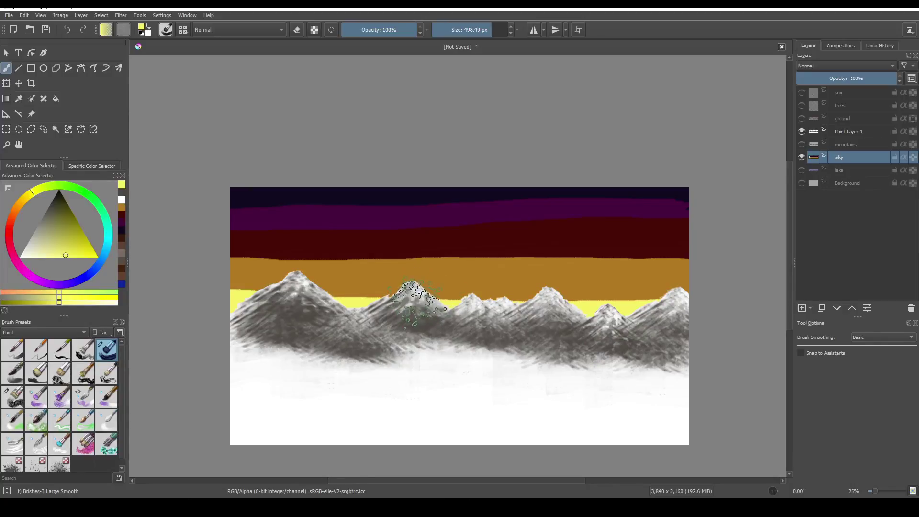
Undo the latest sky strokes and redo the yellow band.
mouse_move(409, 301)
left_mouse_down()
mouse_move(433, 298)
mouse_move(417, 294)
mouse_move(414, 306)
mouse_move(390, 300)
mouse_move(436, 311)
left_mouse_up()
key("ctrl+z")
key("ctrl+z")
key("ctrl+z")
key("ctrl+z")
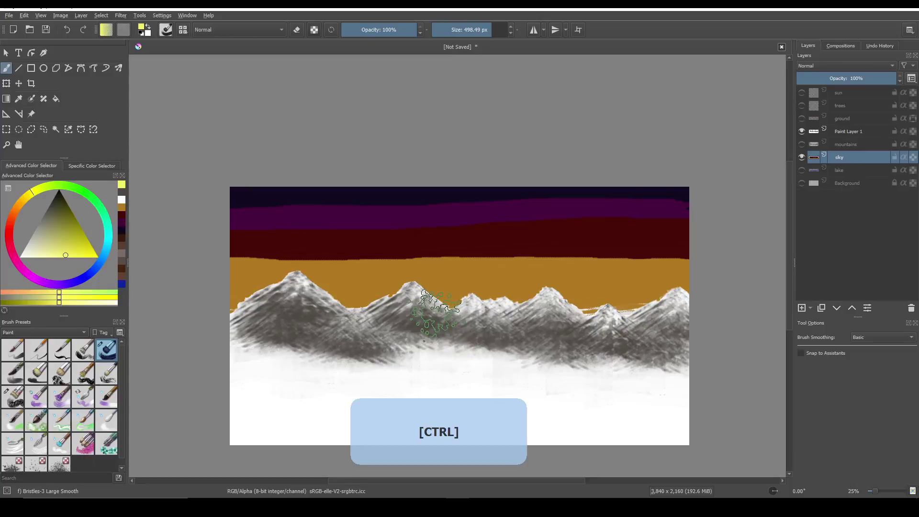
left_click(84, 31)
left_click(83, 32)
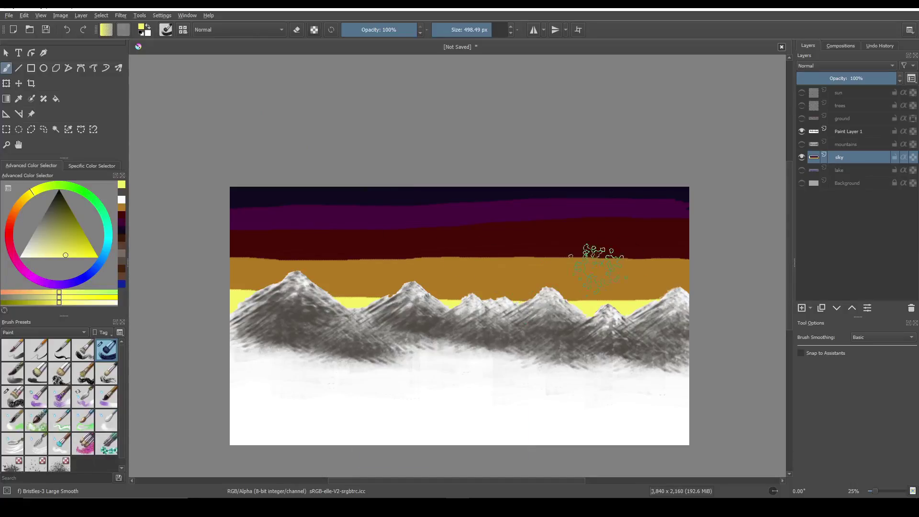
Show the lake and Background layers, and erase the sky layer's area below the mountains with Eraser Small at 580.92 px.
left_click(802, 170)
left_click(802, 183)
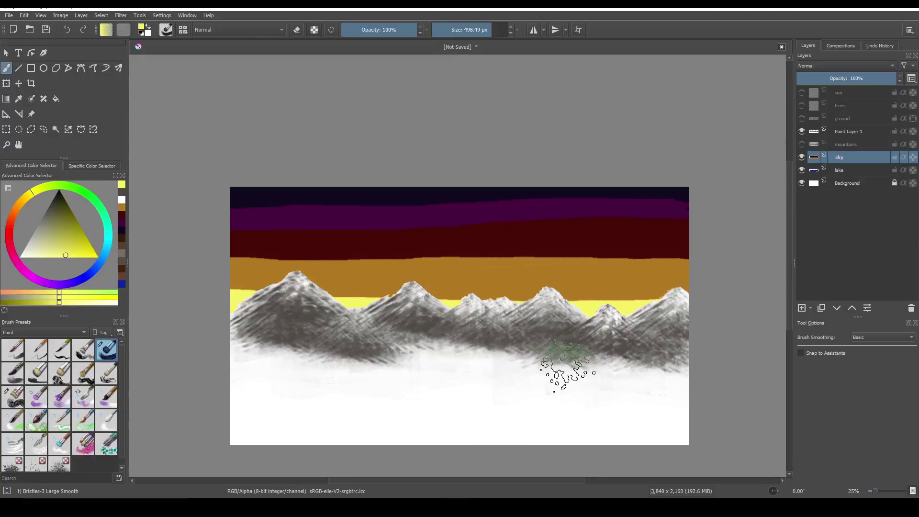
left_click(41, 334)
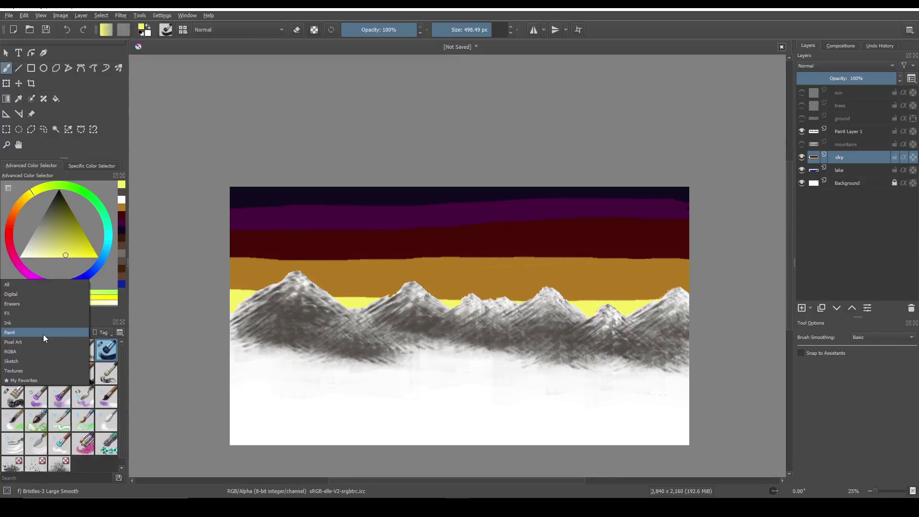
left_click(37, 303)
left_click(27, 348)
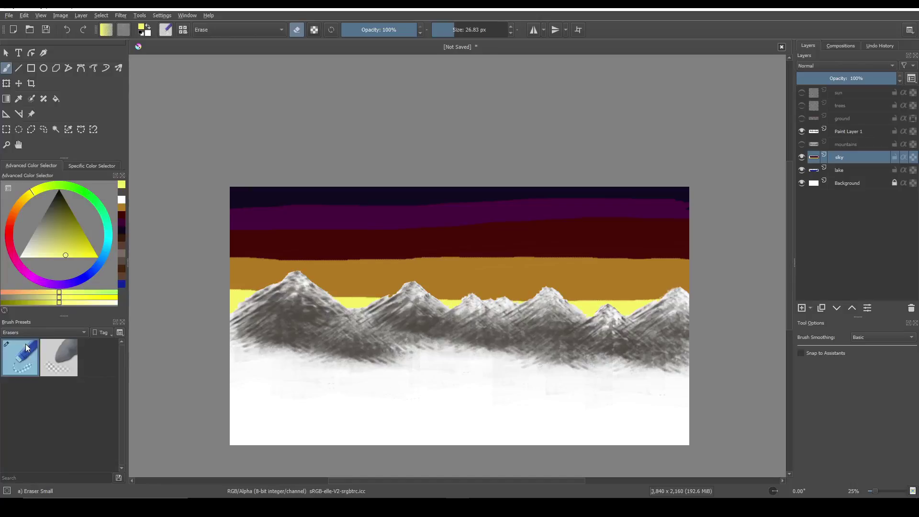
left_click(494, 30)
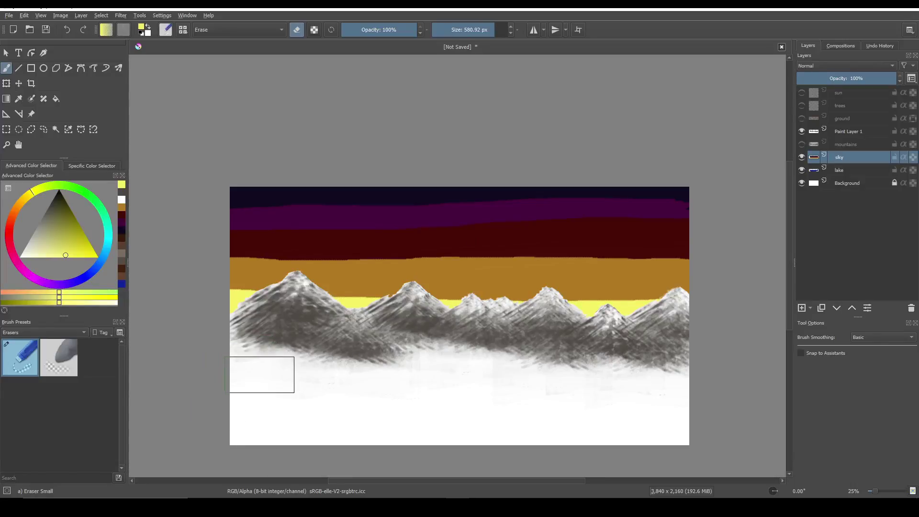
left_click_drag(267, 398, 261, 425)
Delete the hidden mountains layer beneath Paint Layer 1.
left_click(851, 133)
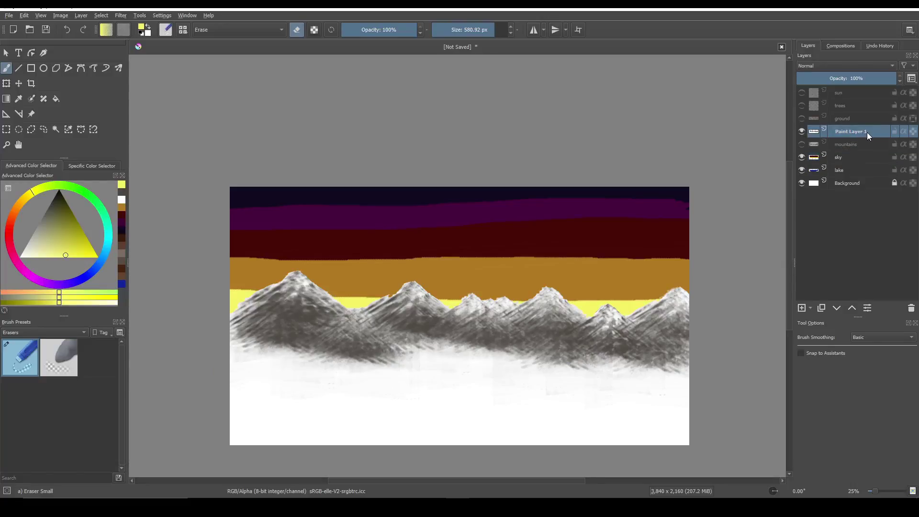
left_click(858, 144)
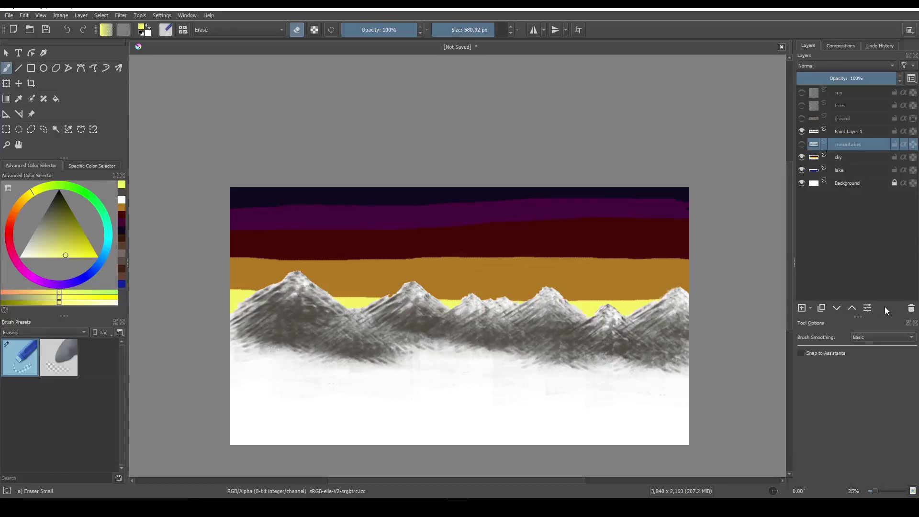
left_click(911, 308)
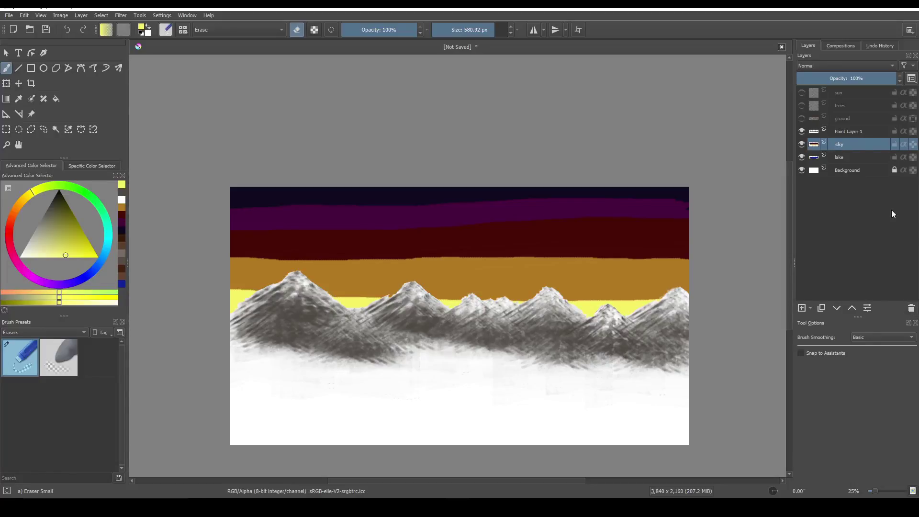
Rename Paint Layer 1 as mountains.
double_click(845, 132)
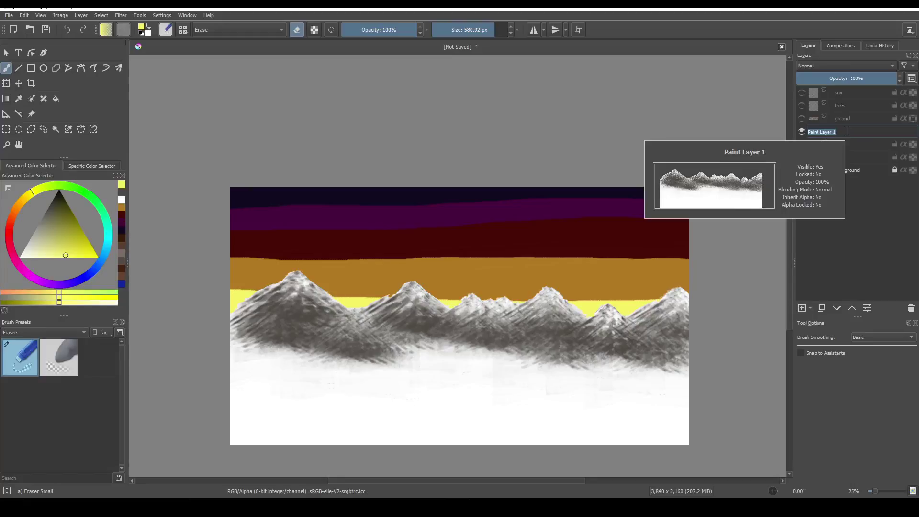
type("mountains")
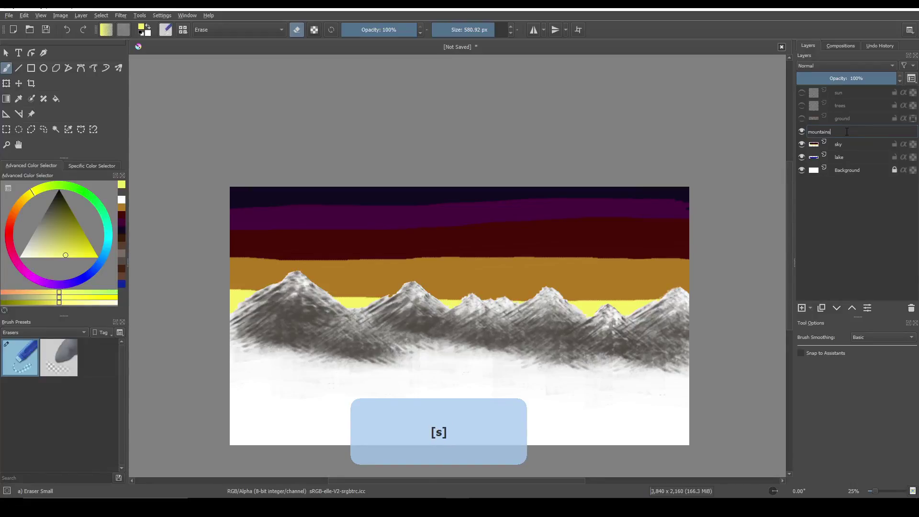
key("Return")
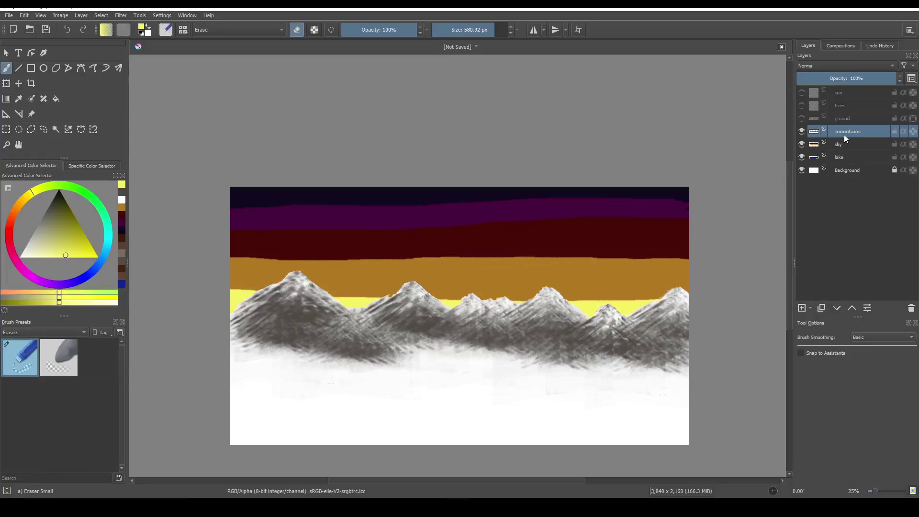
Show the ground layer and erase the white area of the mountains layer covering the lake.
mouse_move(281, 405)
left_mouse_down()
mouse_move(327, 418)
mouse_move(267, 390)
mouse_move(241, 431)
left_mouse_up()
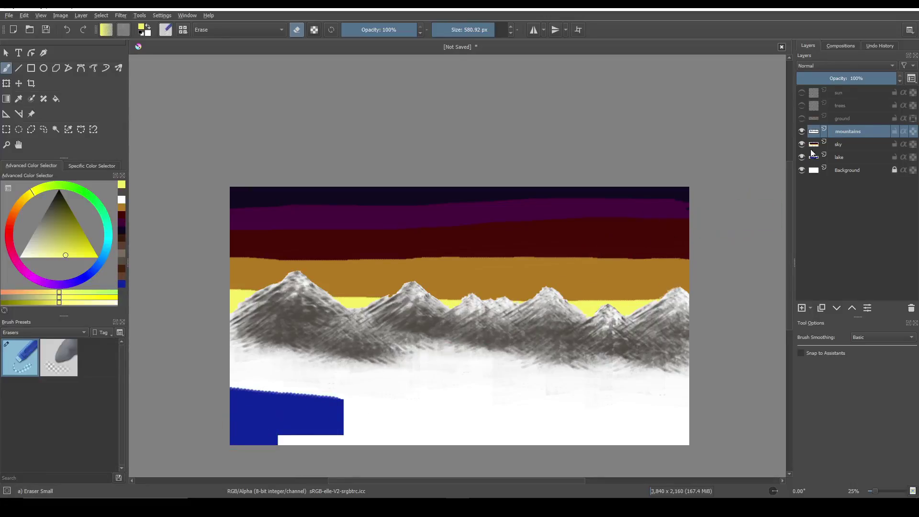
left_click(803, 118)
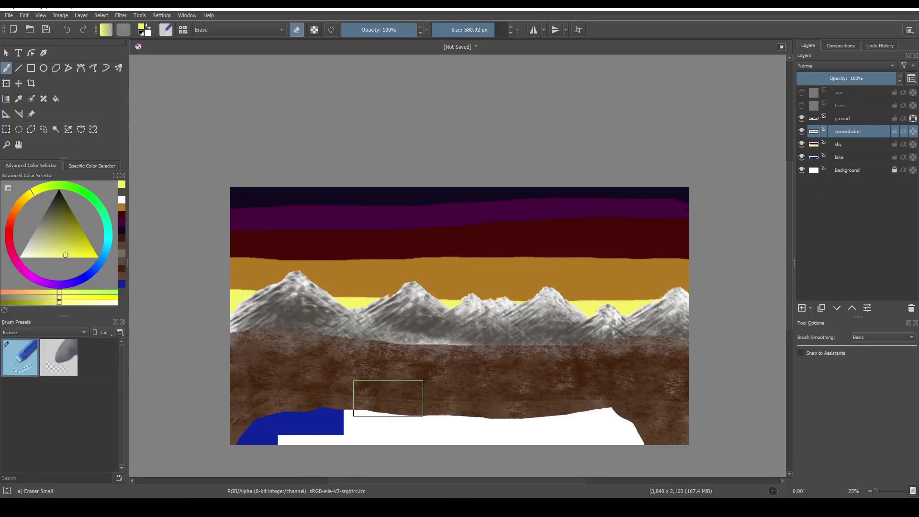
mouse_move(368, 403)
left_mouse_down()
mouse_move(296, 422)
mouse_move(322, 449)
mouse_move(305, 438)
mouse_move(322, 411)
mouse_move(349, 435)
mouse_move(422, 411)
mouse_move(365, 427)
mouse_move(378, 419)
mouse_move(401, 437)
mouse_move(419, 417)
mouse_move(457, 440)
mouse_move(483, 422)
mouse_move(531, 447)
mouse_move(545, 418)
mouse_move(609, 445)
mouse_move(622, 423)
left_mouse_up()
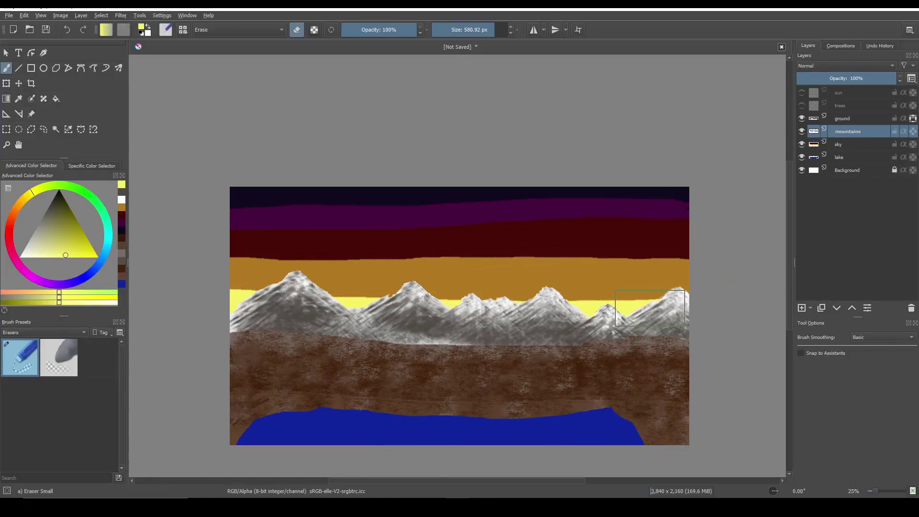
Move the lake layer up in the layer stack, above mountains and directly below ground.
left_click(840, 160)
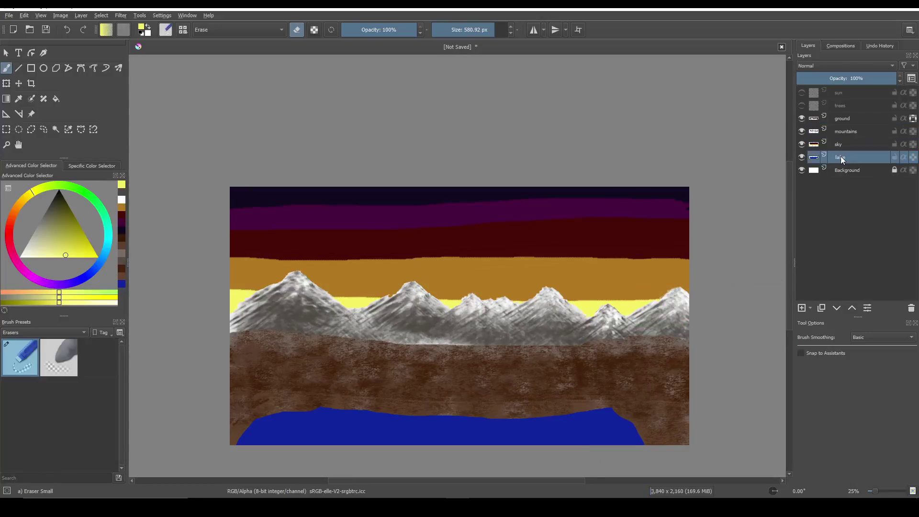
left_click(855, 310)
left_click(854, 309)
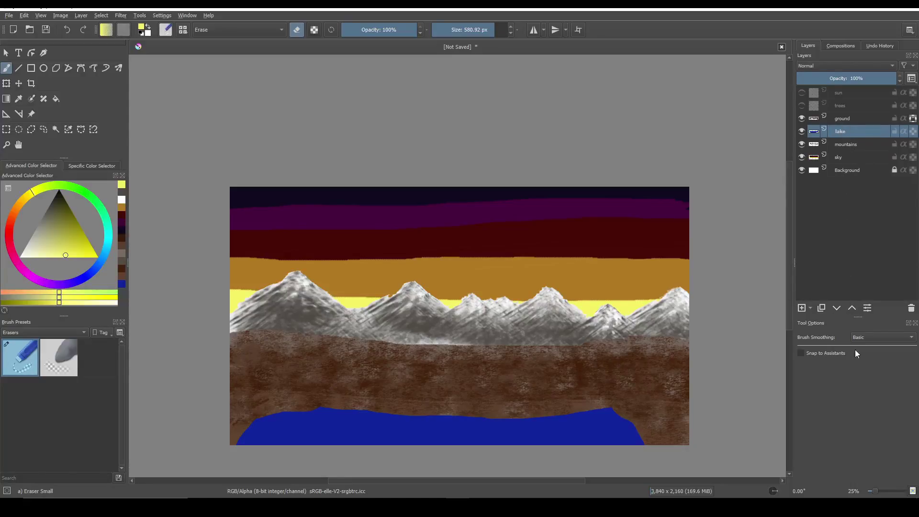
left_click(852, 308)
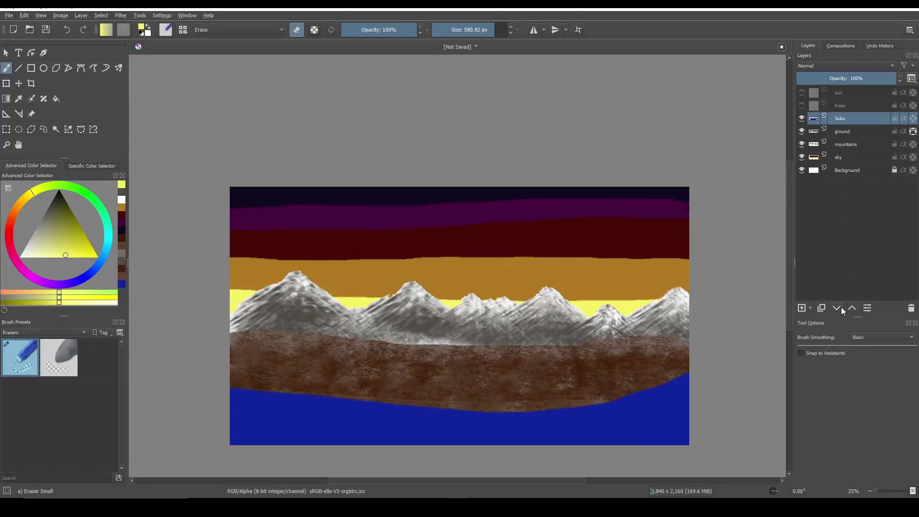
left_click(836, 310)
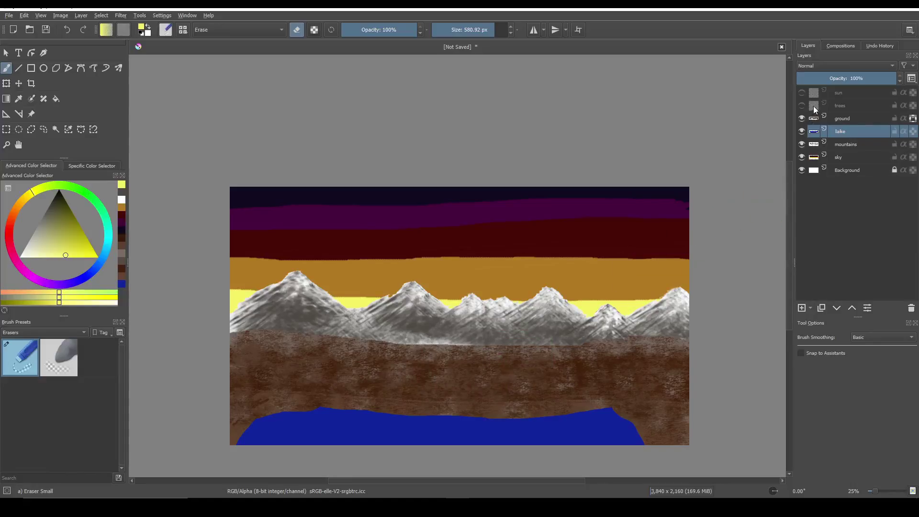
Make the trees layer active and visible, and choose the Stamp Grass Patch brush from the Textures presets.
left_click(836, 107)
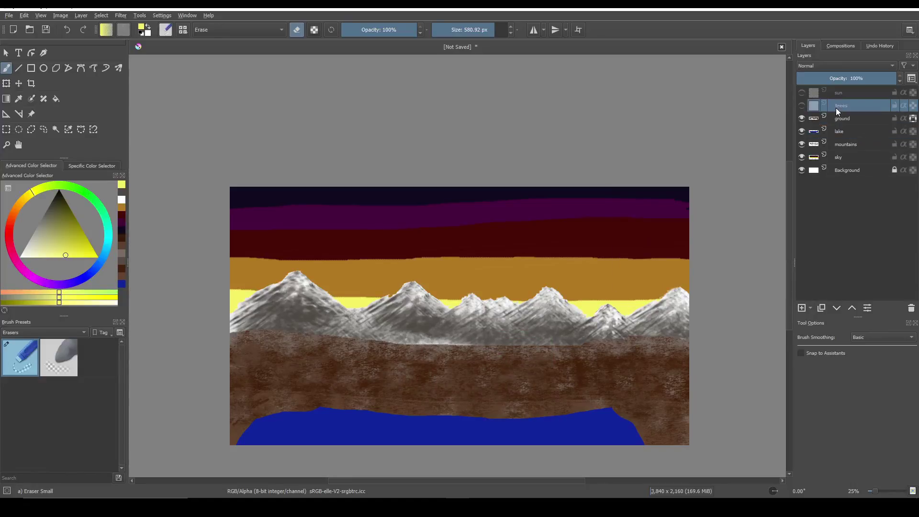
left_click(802, 106)
left_click(38, 333)
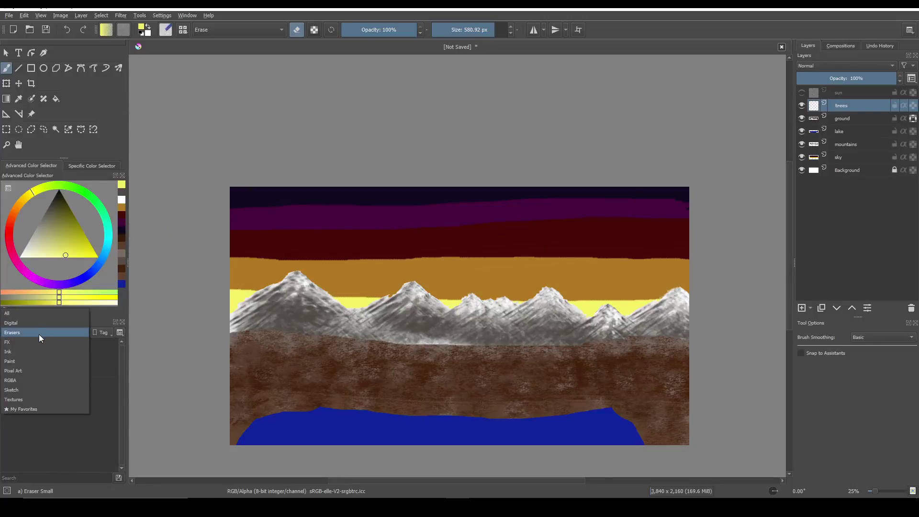
left_click(33, 398)
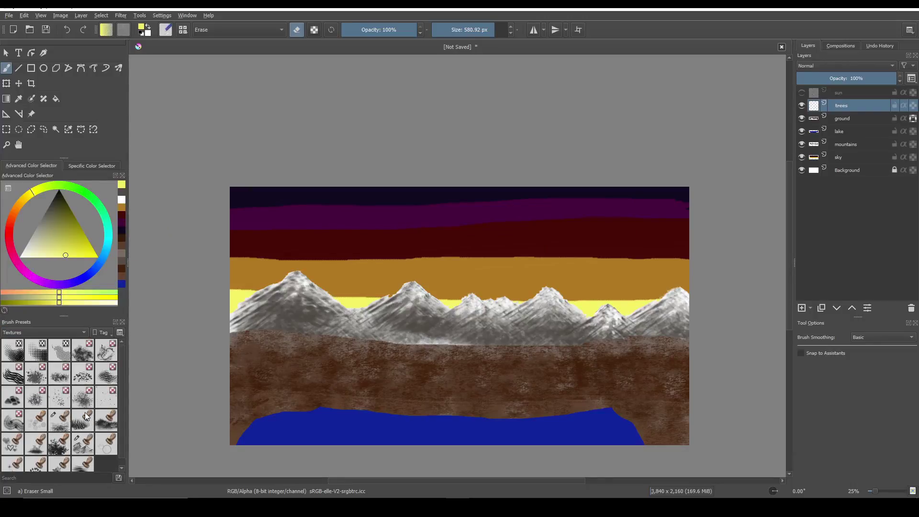
scroll(85, 413, "down", 1)
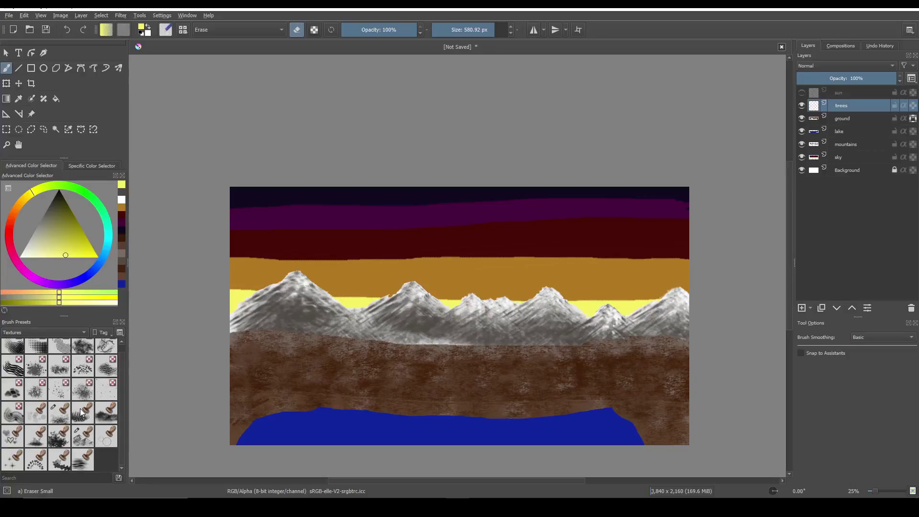
mouse_move(75, 415)
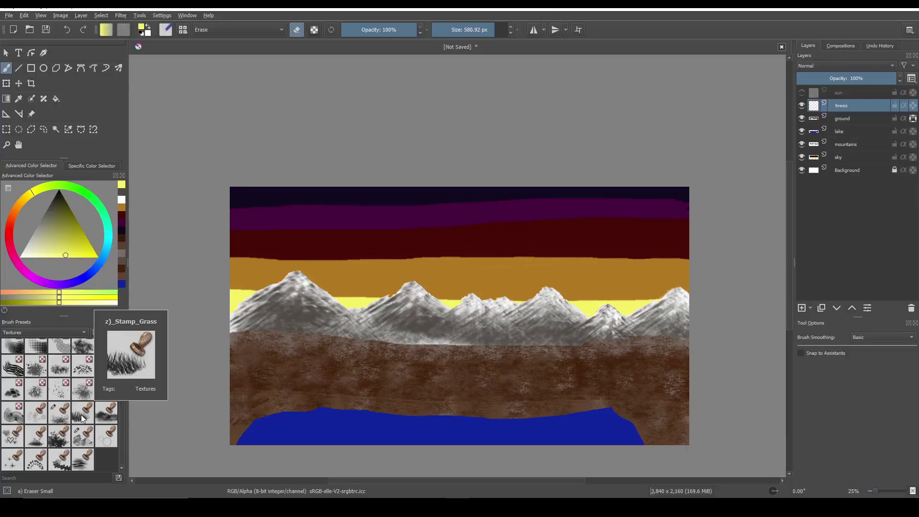
left_click(82, 415)
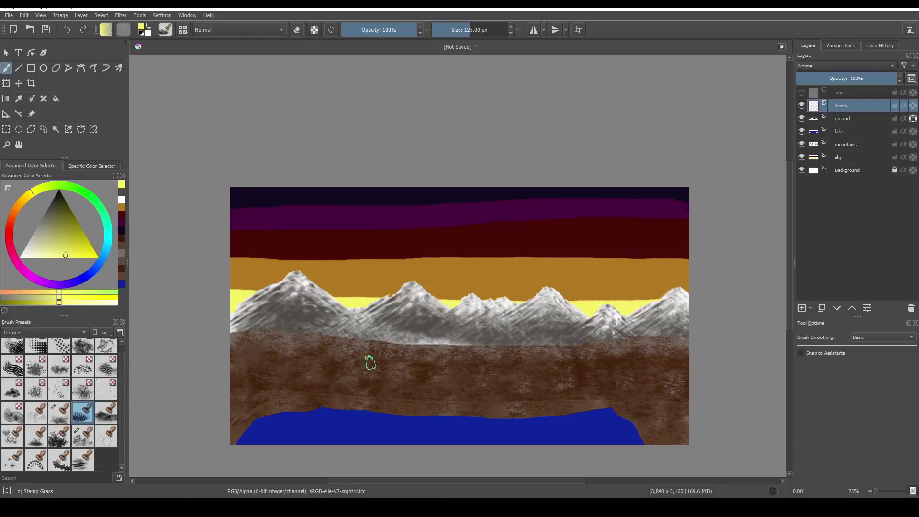
left_click(103, 415)
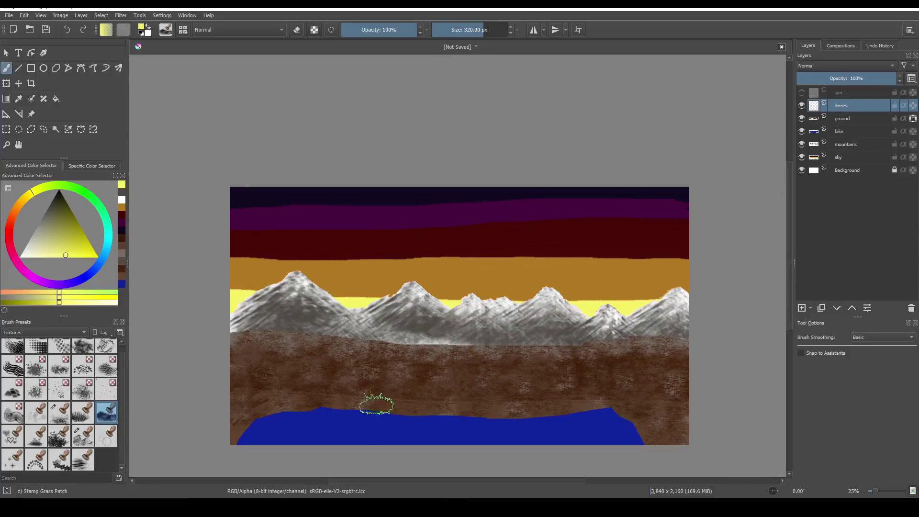
Test and undo a yellow grass stamp on the lake's left shore, and set the painting colour to dark green.
left_click(243, 427)
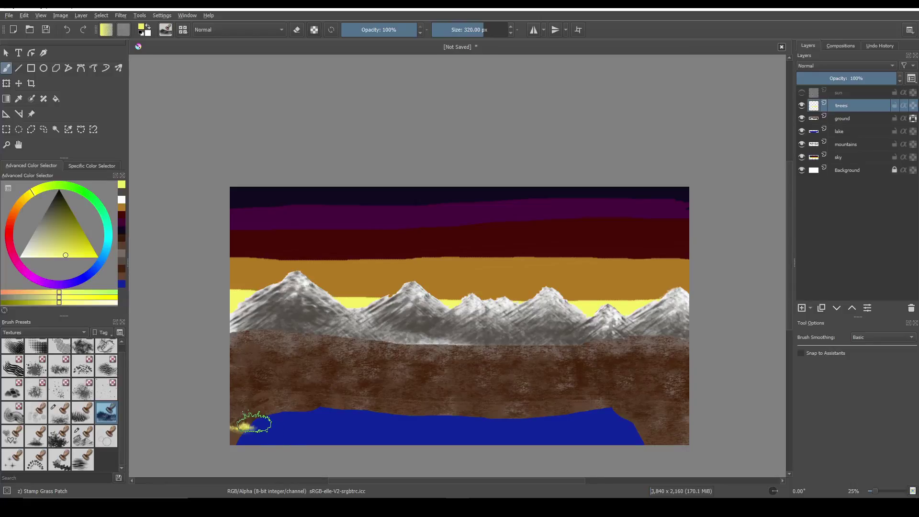
key("ctrl+z")
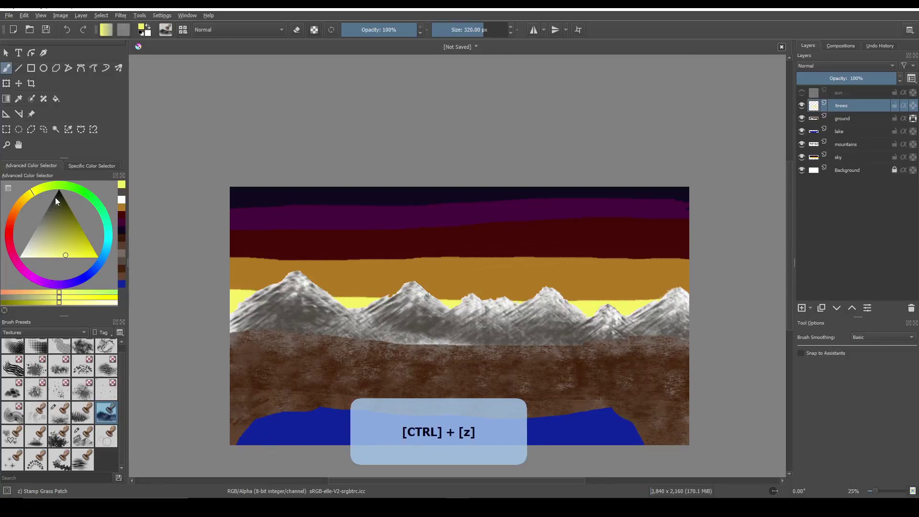
left_click(72, 186)
left_click(69, 217)
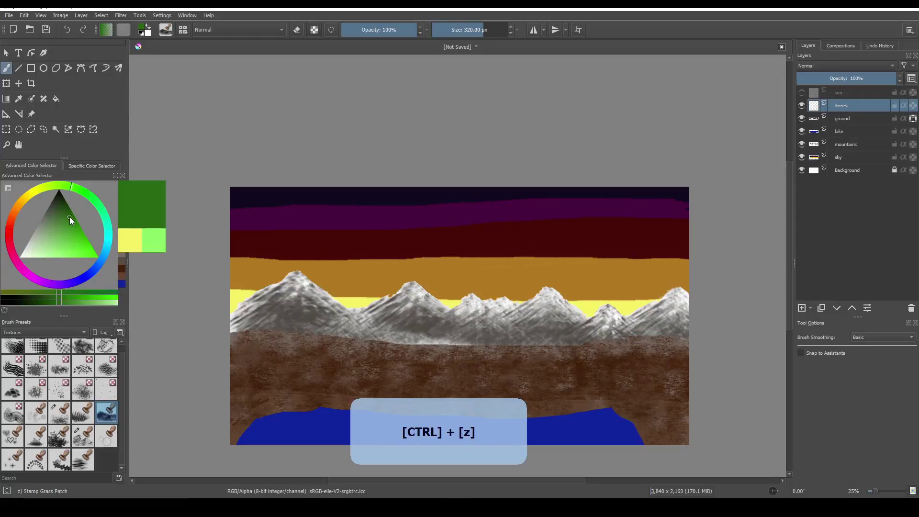
left_click_drag(68, 212, 66, 203)
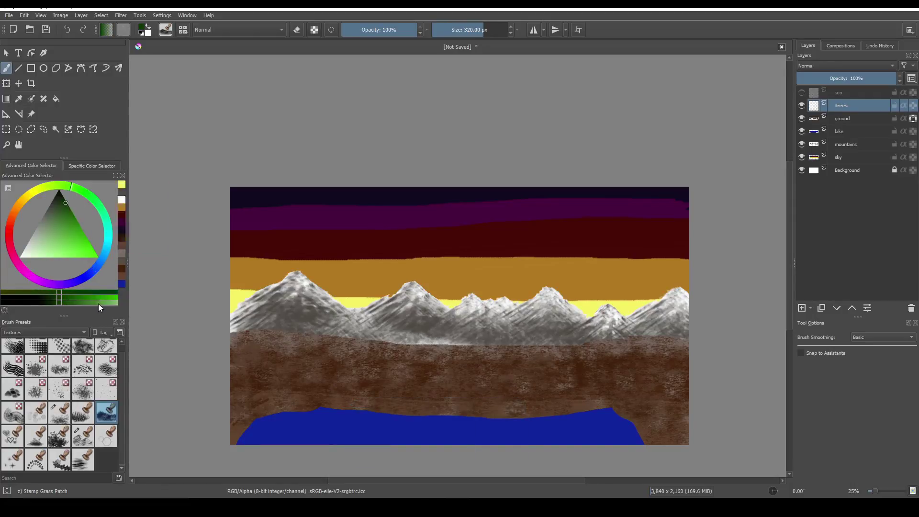
Try dark green Stamp Grass Patch marks on the lake's left shore and undo them.
left_click(244, 425)
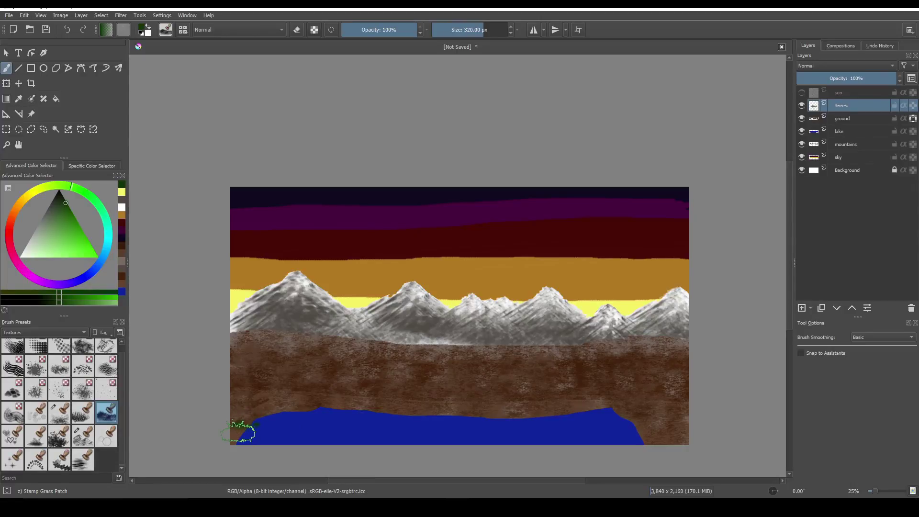
left_click(242, 428)
mouse_move(845, 129)
key("ctrl+z")
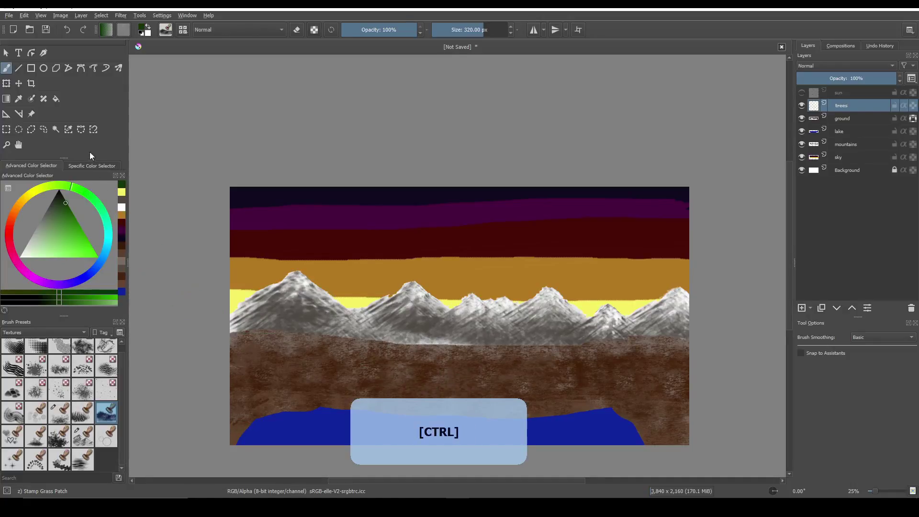
Select the blue lake area on the lake layer with Contiguous Area Selection.
left_click(56, 129)
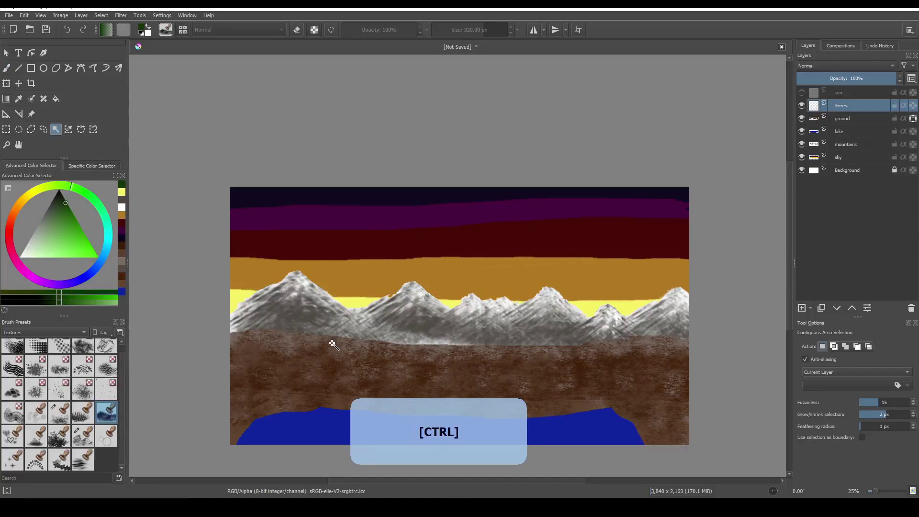
left_click(844, 130)
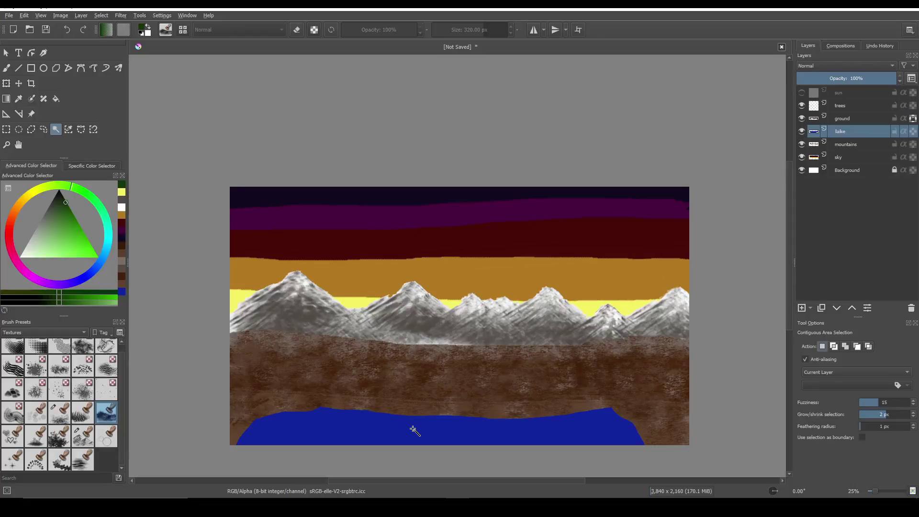
left_click(447, 427)
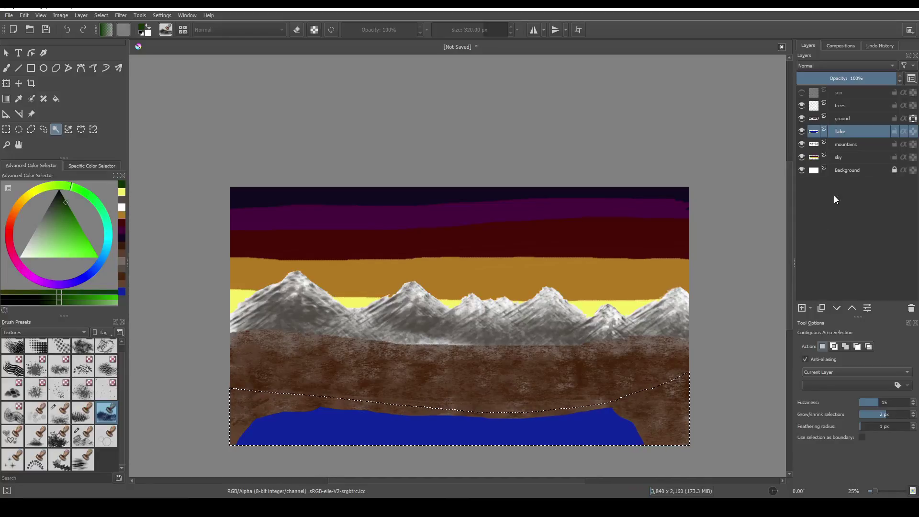
Hide the ground layer to inspect the lake selection's full outline, and show the ground layer again.
left_click(803, 119)
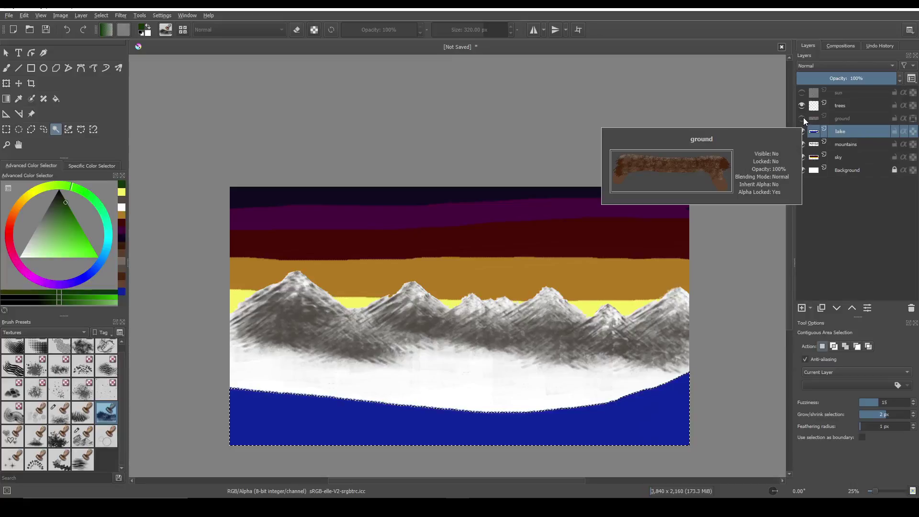
left_click(847, 120)
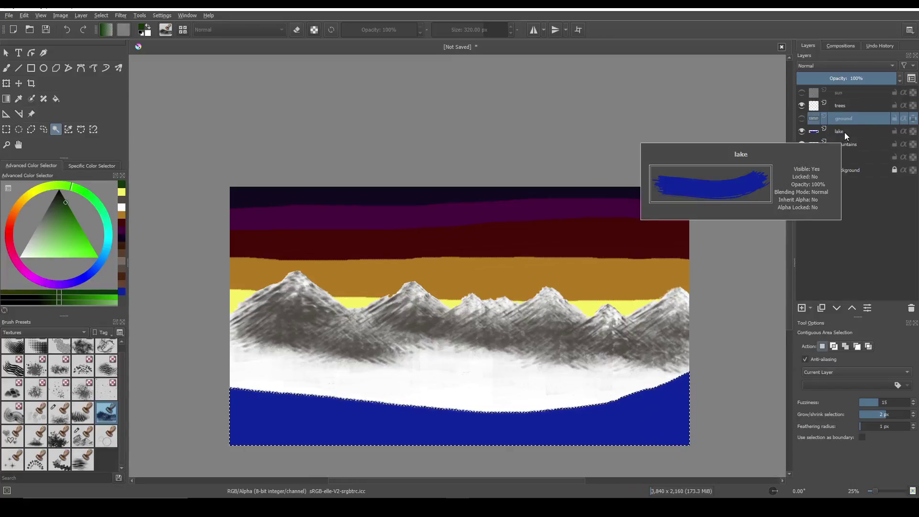
left_click(847, 131)
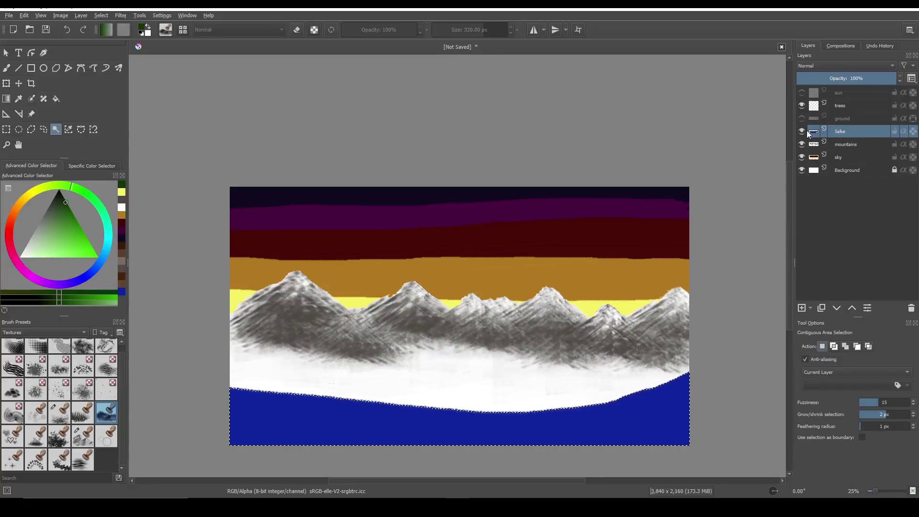
mouse_move(804, 131)
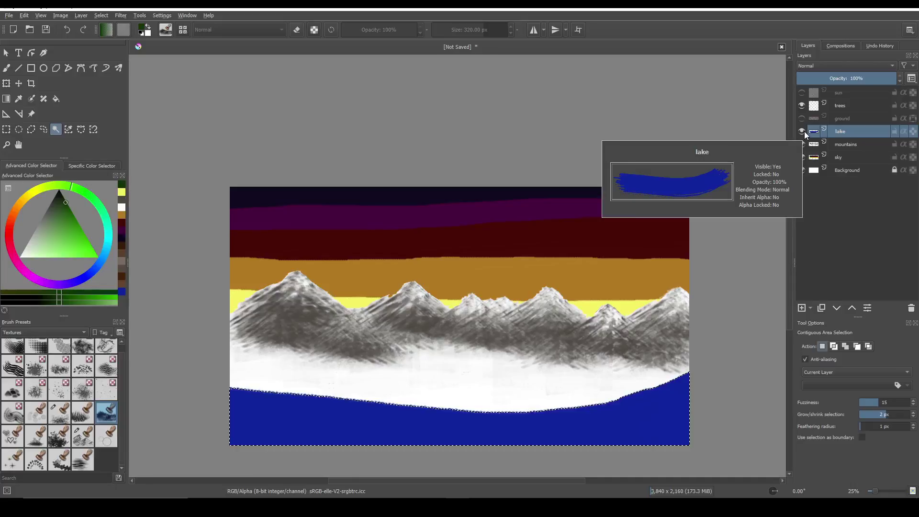
left_click(802, 119)
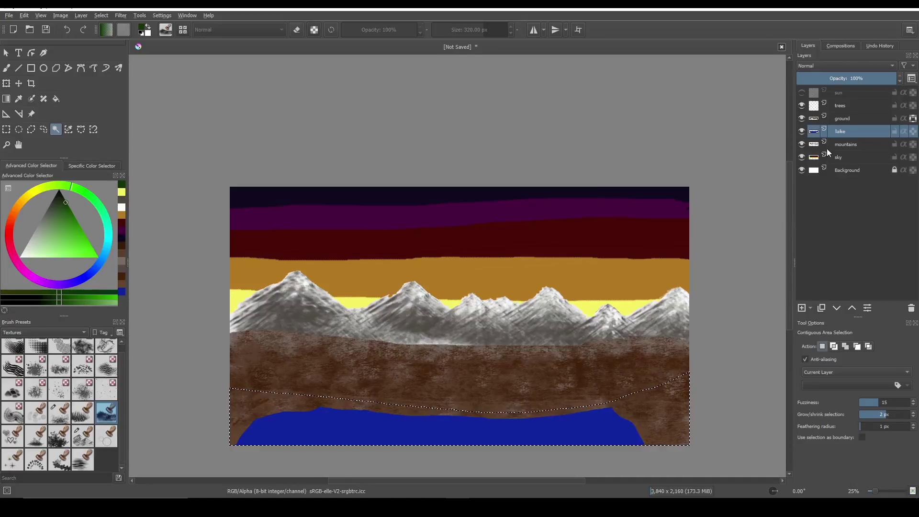
Select the whole brown area on the ground layer using Contiguous Area Selection with Fuzziness raised to about 36.
left_click(846, 118)
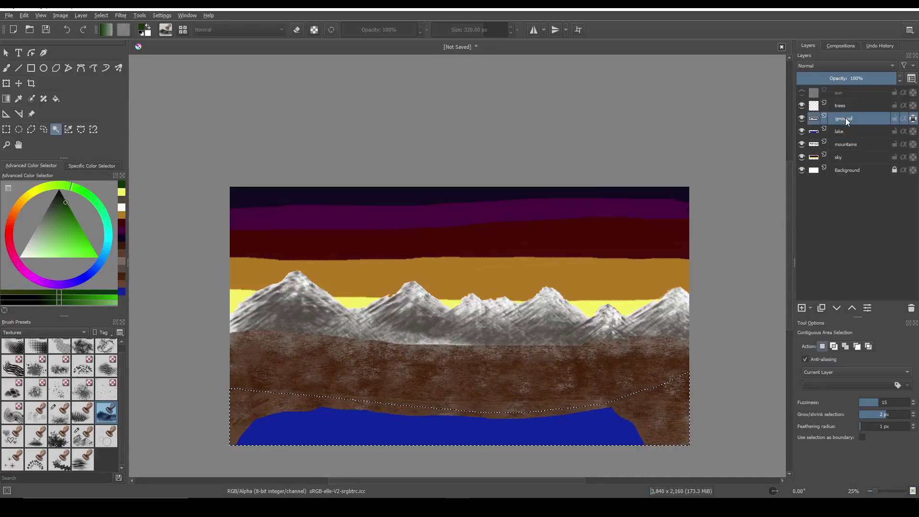
left_click(523, 371)
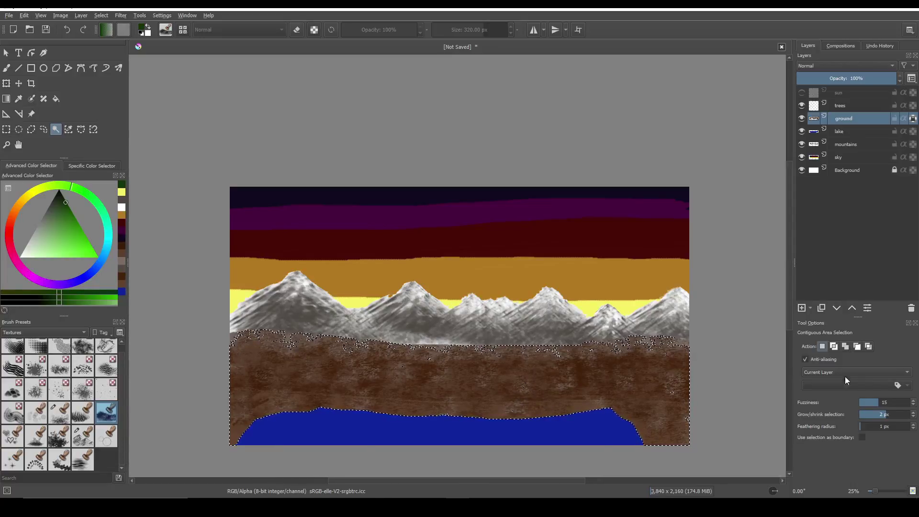
left_click(888, 403)
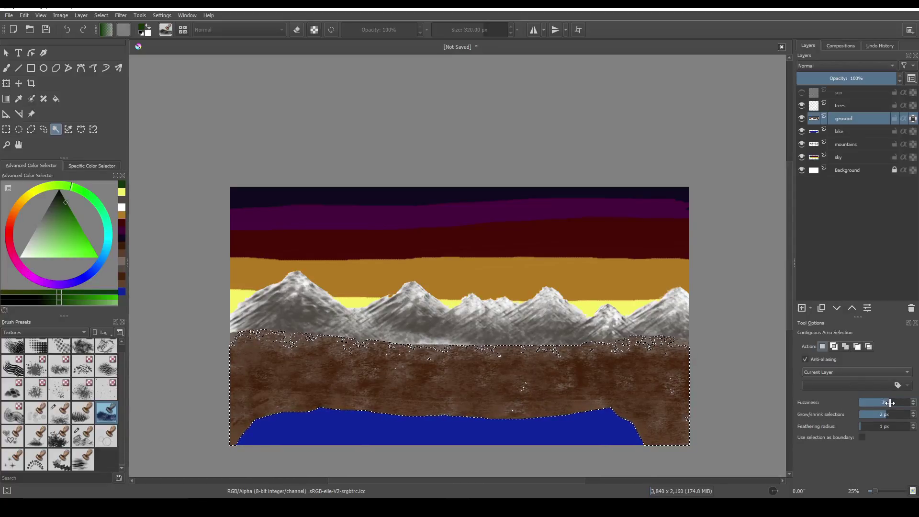
left_click(651, 394)
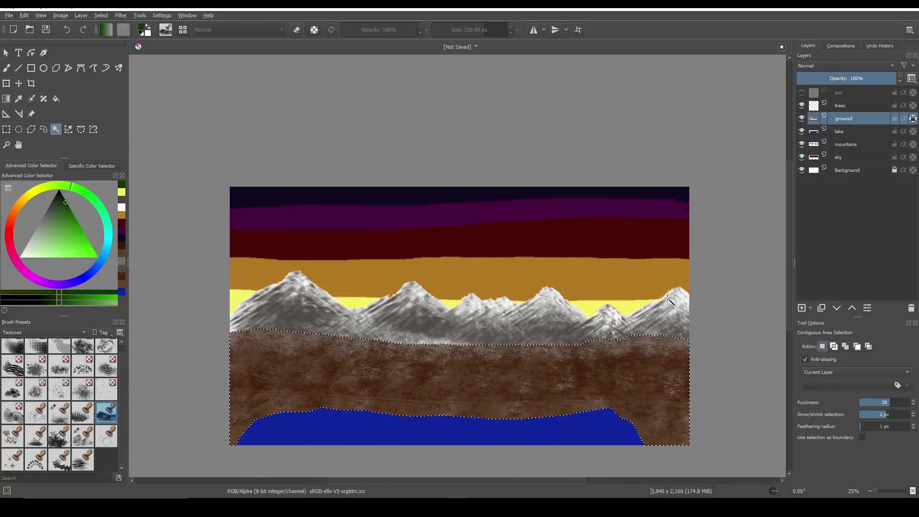
Hide the ground layer, erase the lake layer's excess blue inside the ground selection with the Eraser Small brush, and show the ground layer again.
left_click(843, 135)
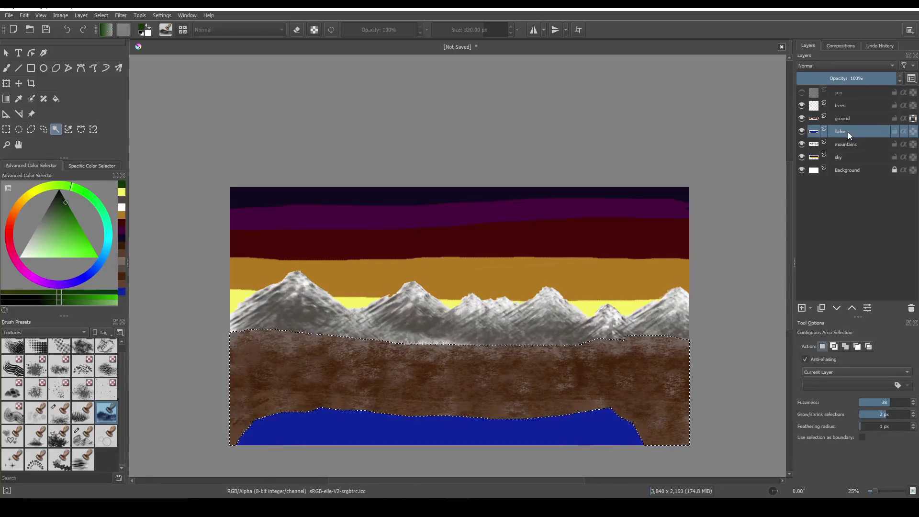
left_click(52, 333)
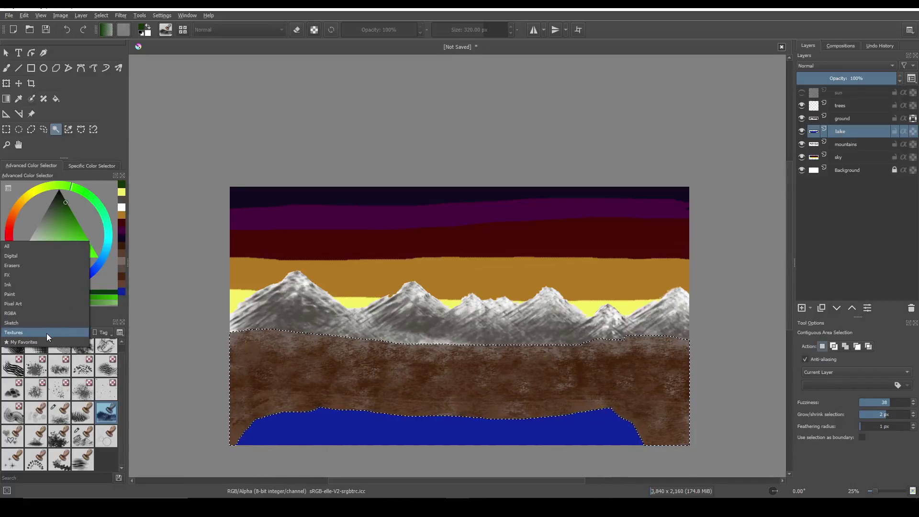
left_click(36, 265)
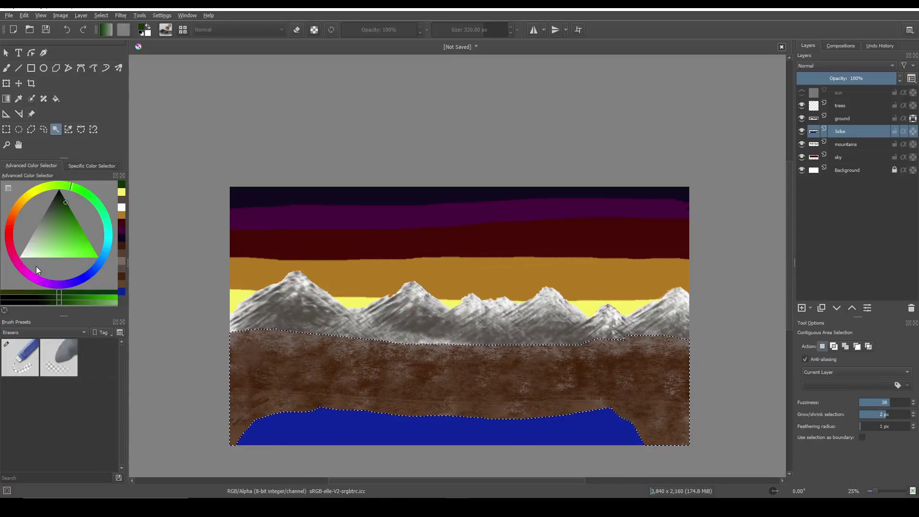
left_click(24, 363)
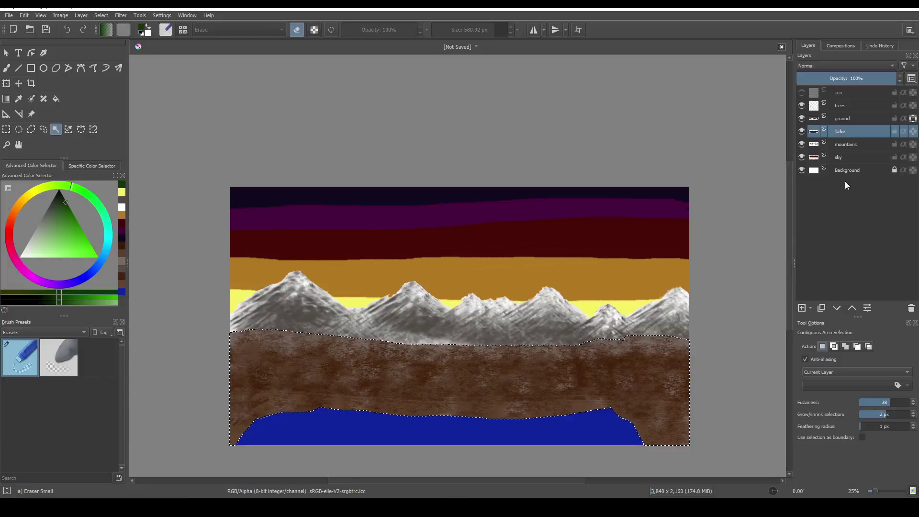
left_click(802, 119)
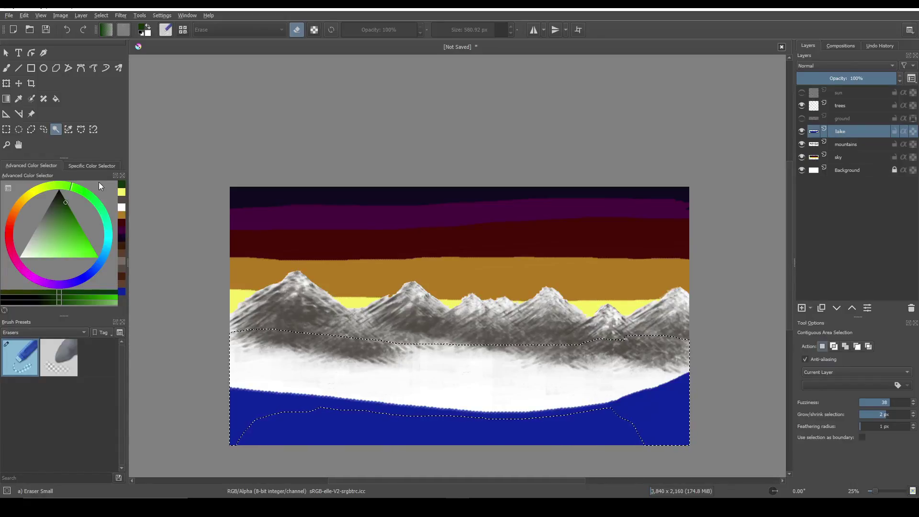
left_click(7, 69)
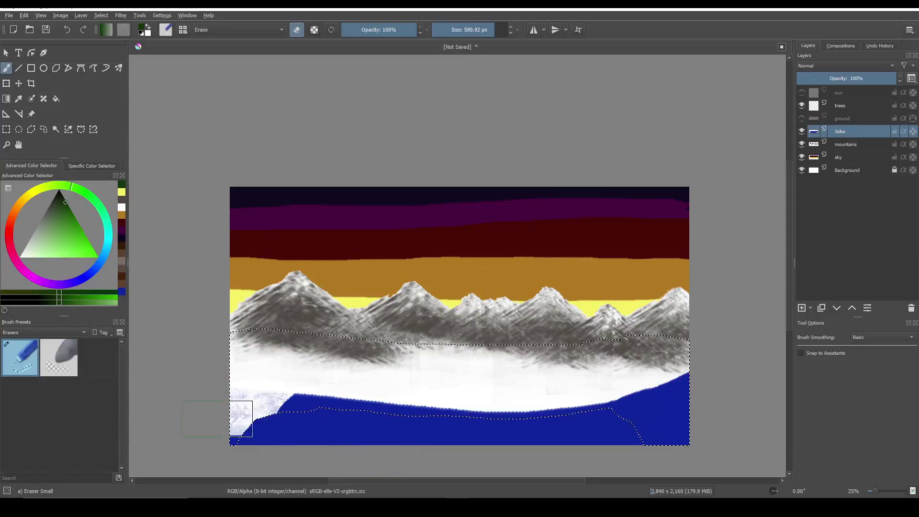
mouse_move(405, 402)
left_mouse_down()
mouse_move(597, 409)
mouse_move(667, 386)
left_mouse_up()
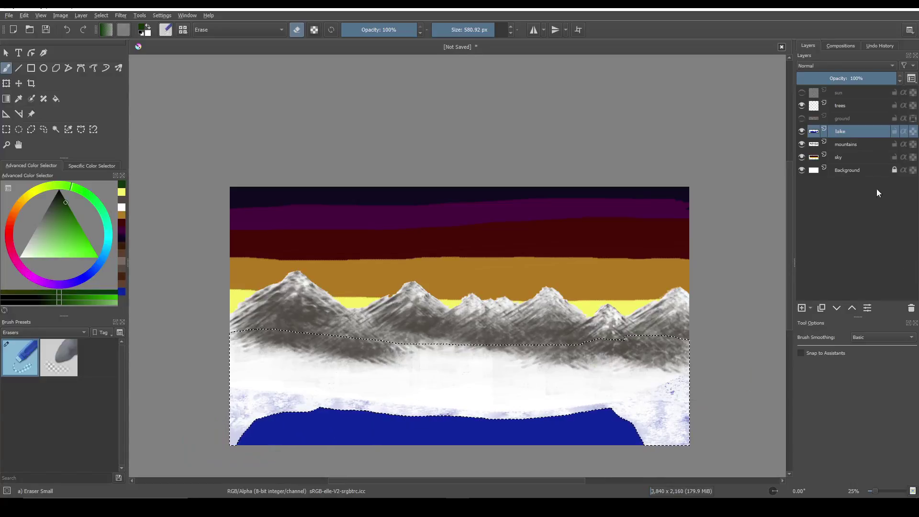
left_click(802, 118)
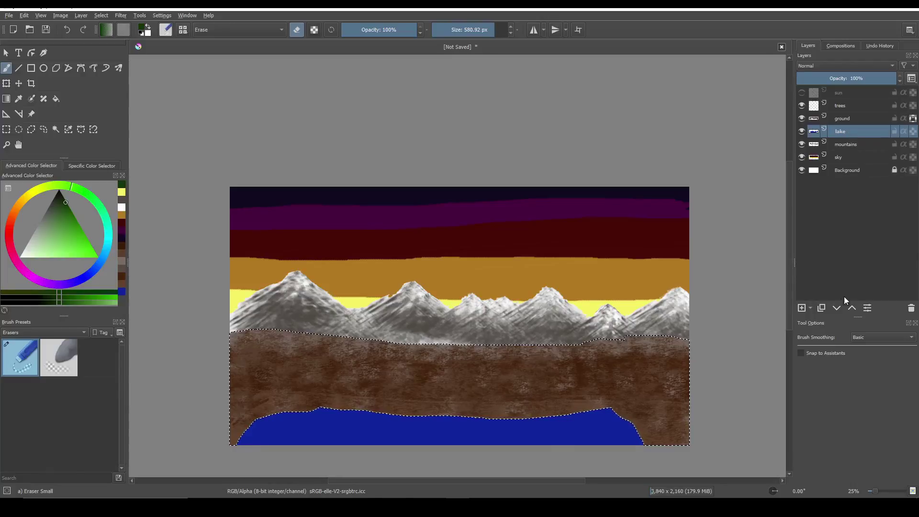
Move the lake layer above the trees layer and add a new paint layer named grass directly above trees.
left_click(853, 309)
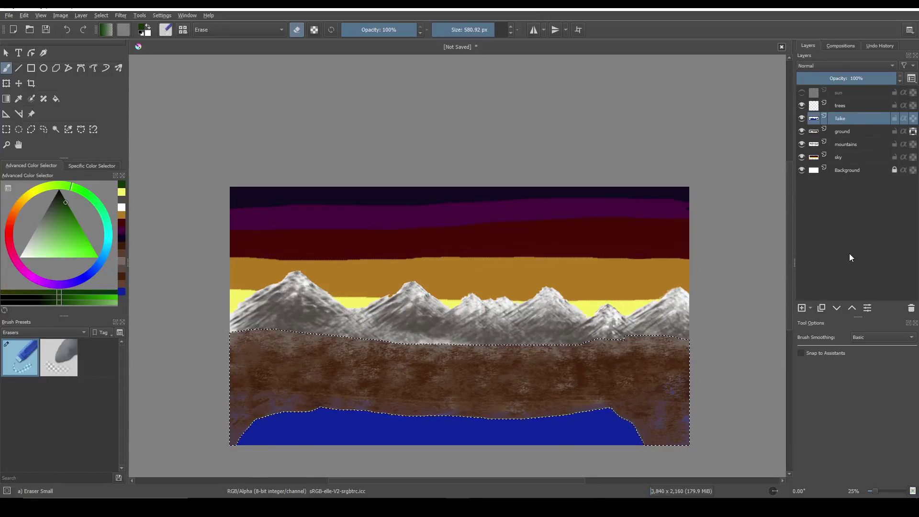
left_click(853, 311)
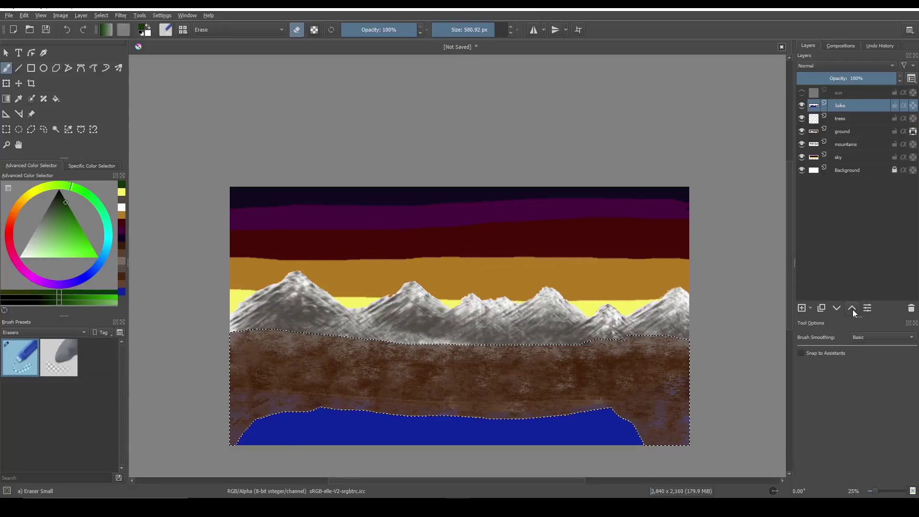
left_click(846, 123)
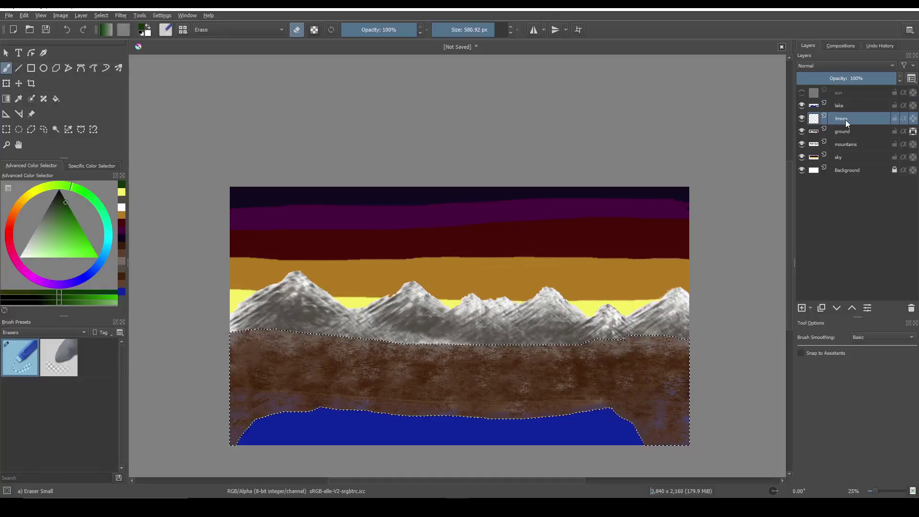
left_click(802, 308)
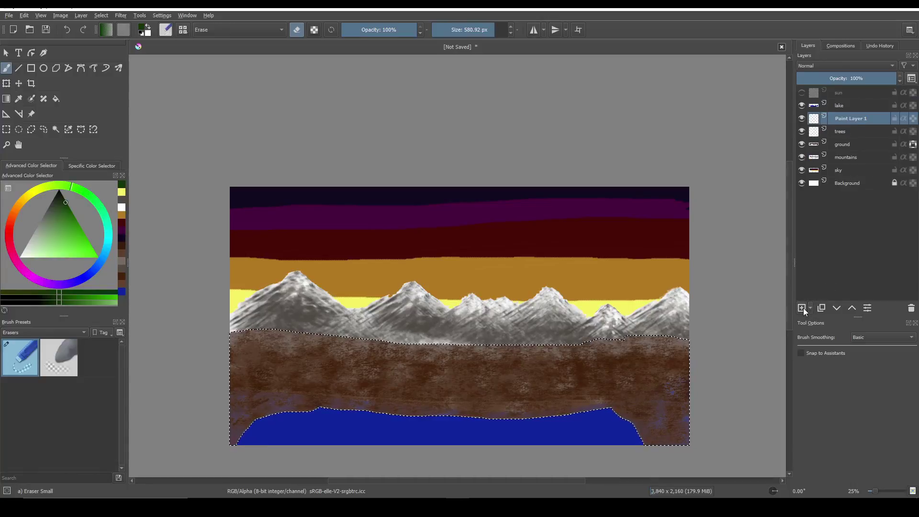
double_click(874, 119)
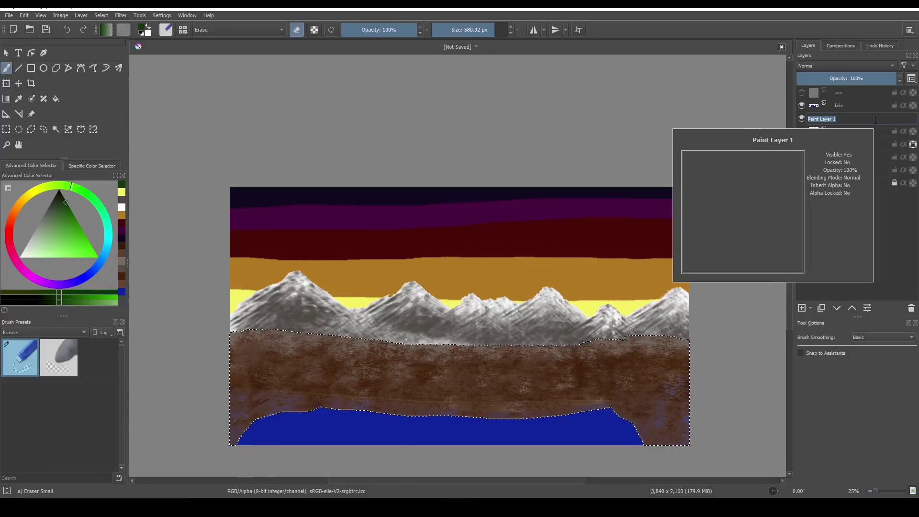
type("grass")
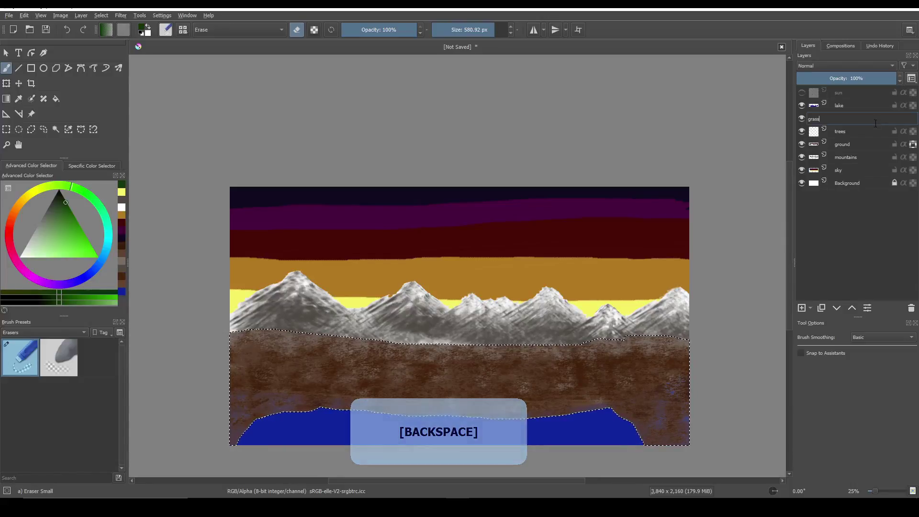
key("Return")
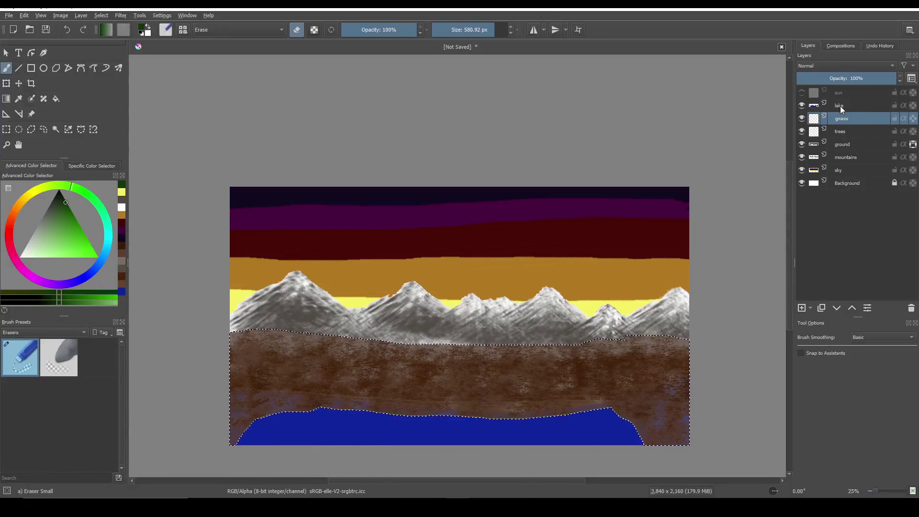
mouse_move(841, 105)
key("ctrl+shift+a")
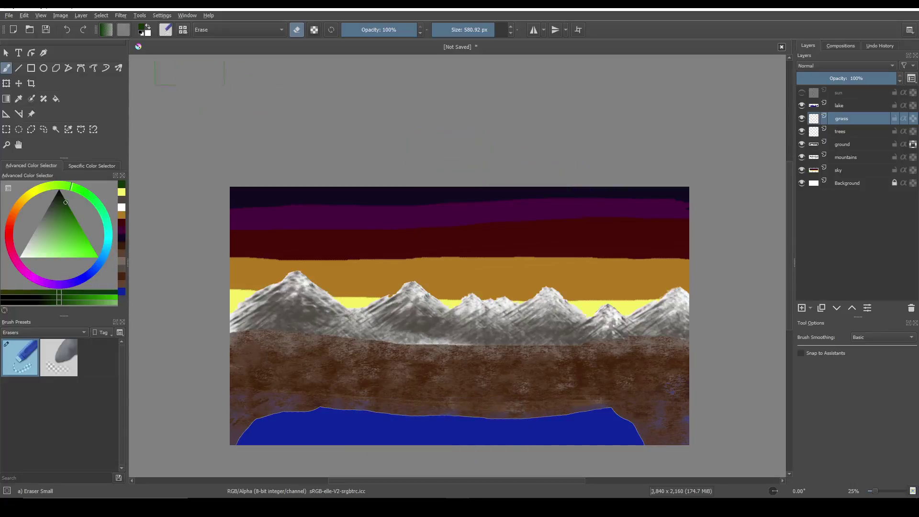
left_click(100, 16)
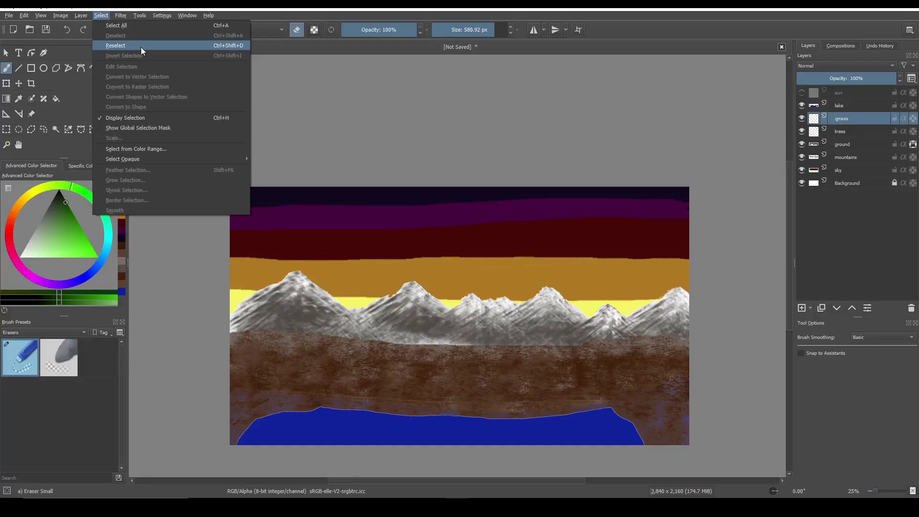
left_click(282, 9)
key("ctrl+z")
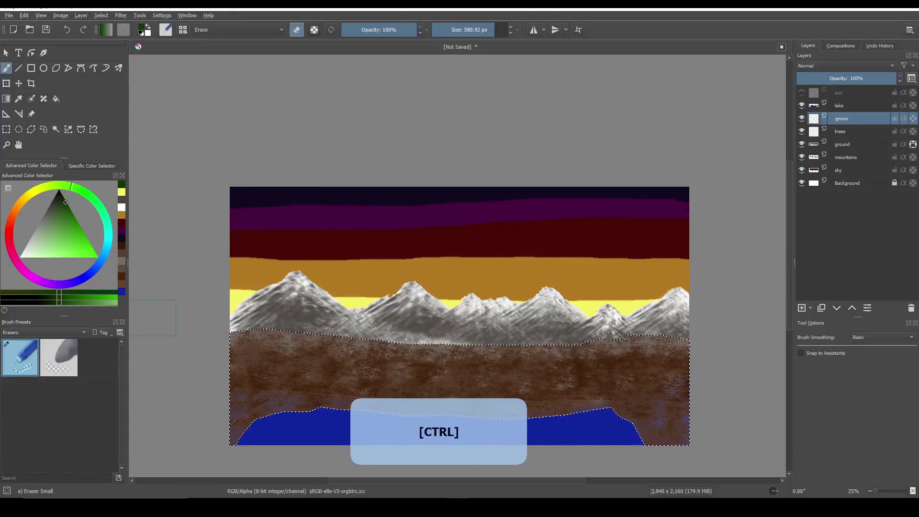
Paint dark green patches around the lake's shore on the grass layer with the Stamp Grass Patch texture brush at 320 px, undoing stray strokes.
left_click(45, 335)
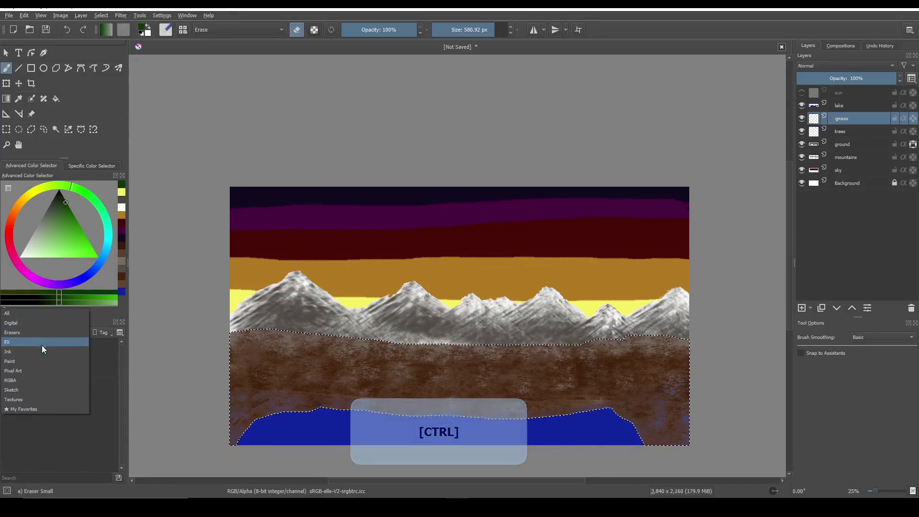
left_click(38, 404)
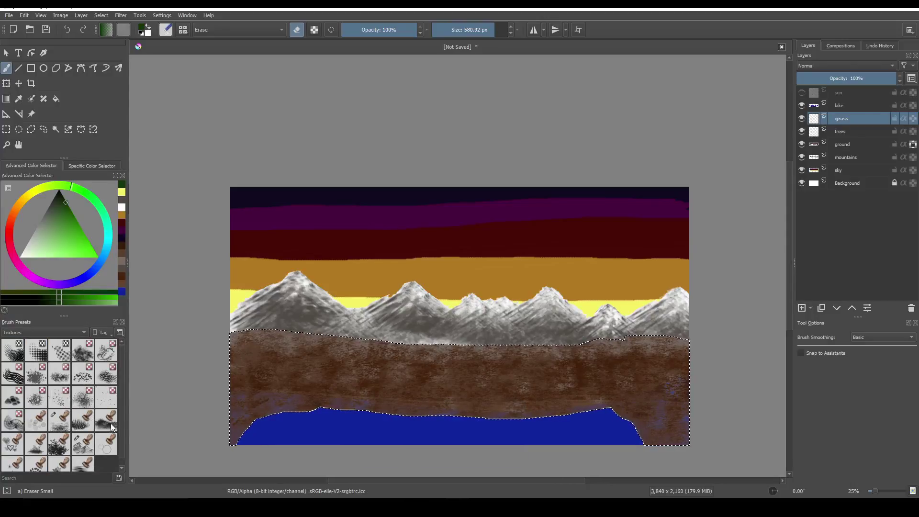
left_click(105, 422)
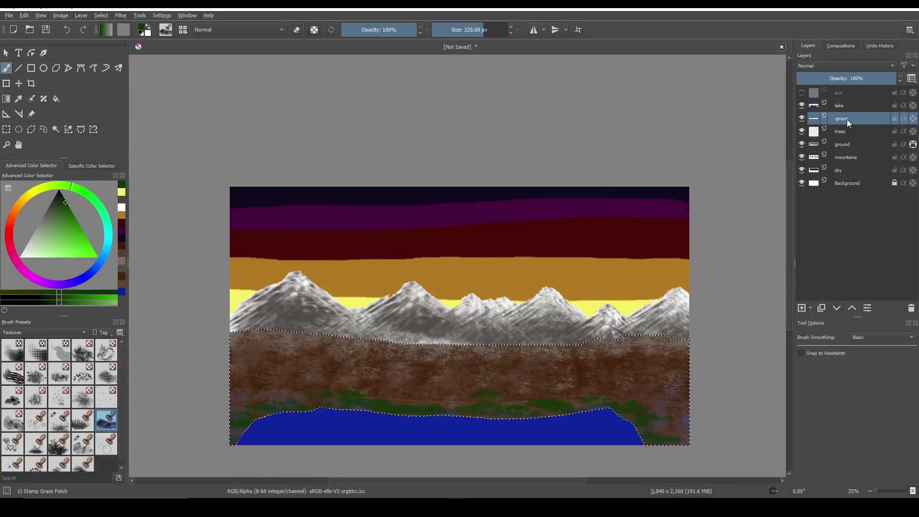
mouse_move(847, 122)
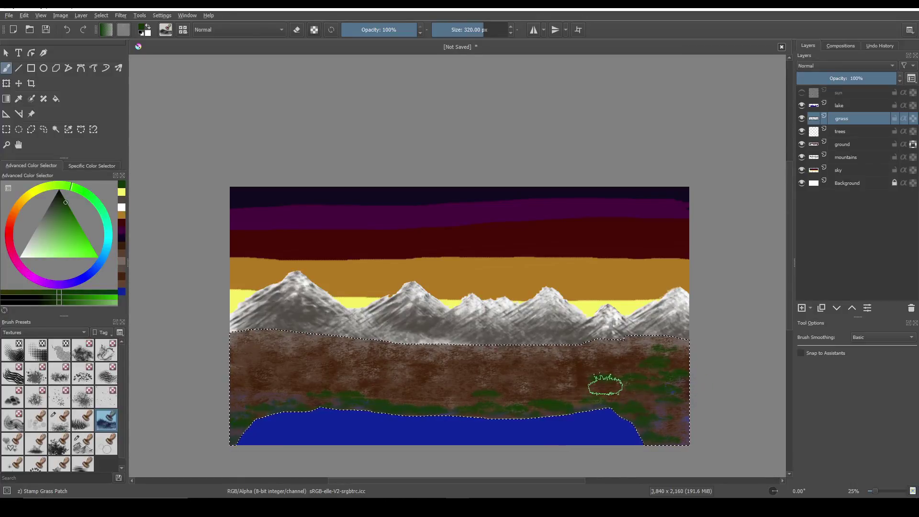
key("ctrl+z")
key("ctrl+z")
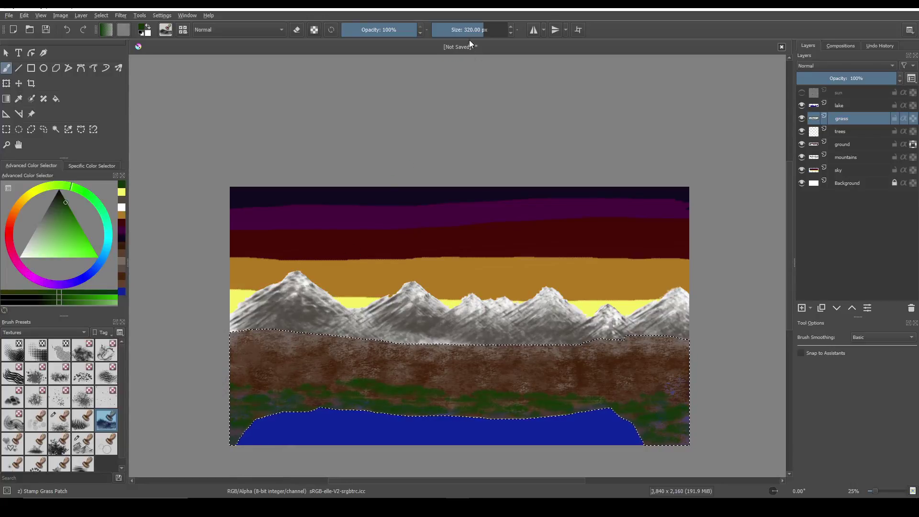
Cover the ground toward the mountains with grass patches at about 182, 85 and 48 px, and fill in near the lake at about 208 px.
left_click_drag(481, 30, 472, 30)
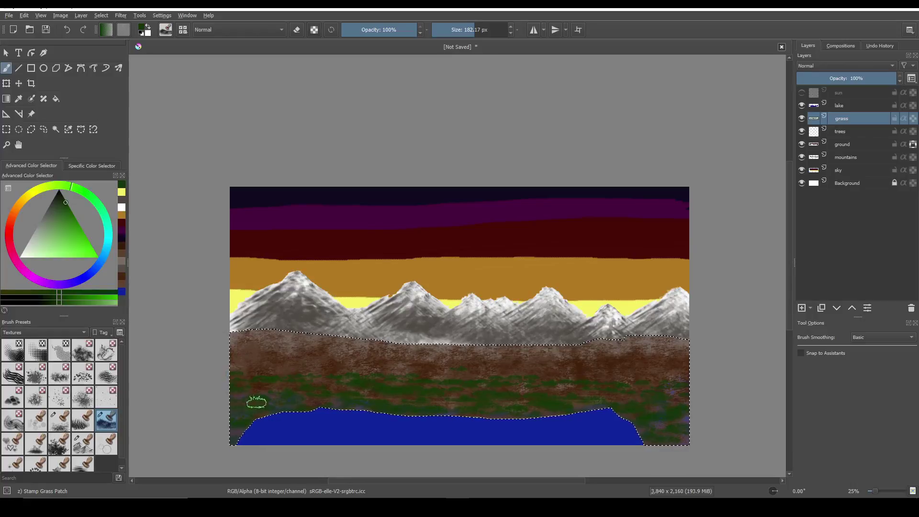
left_click_drag(474, 30, 464, 29)
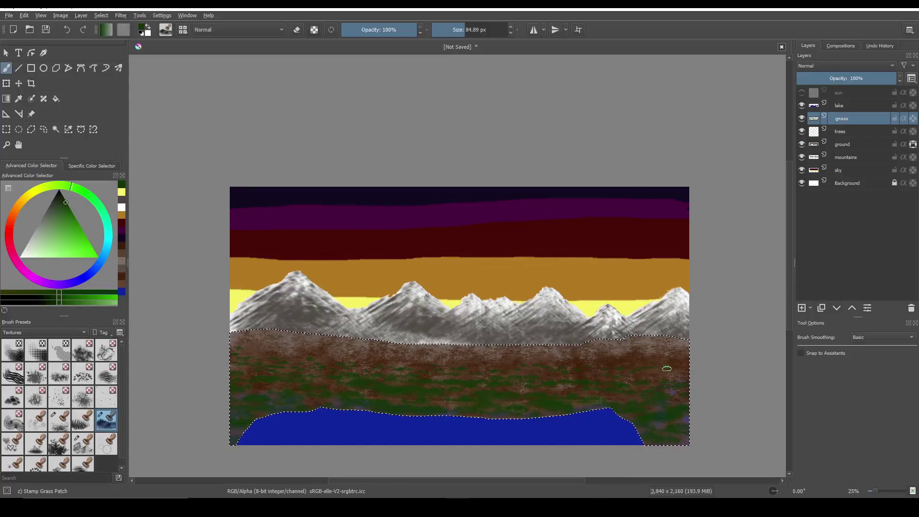
left_click_drag(662, 376, 681, 364)
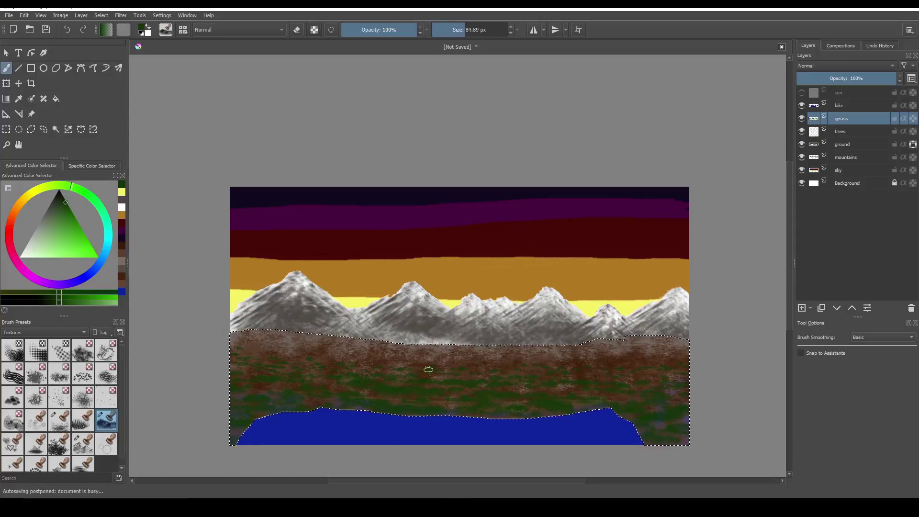
left_click(460, 30)
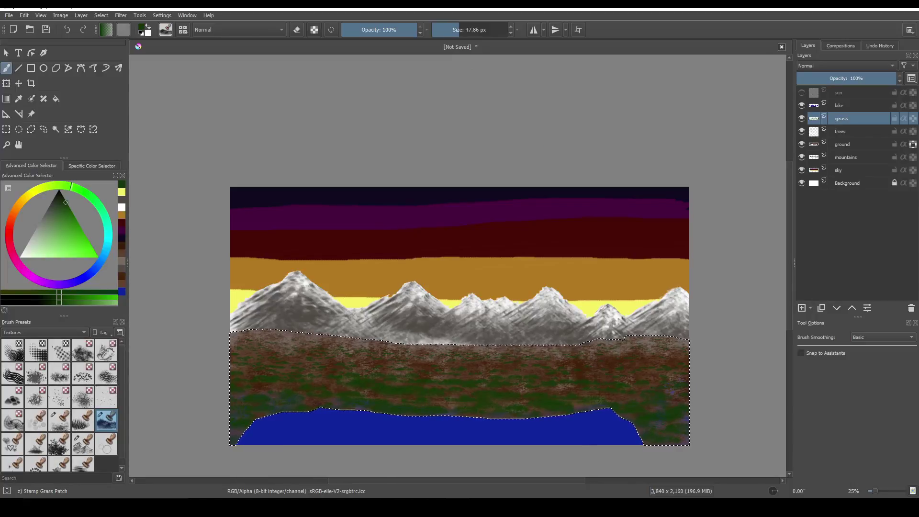
left_click(476, 30)
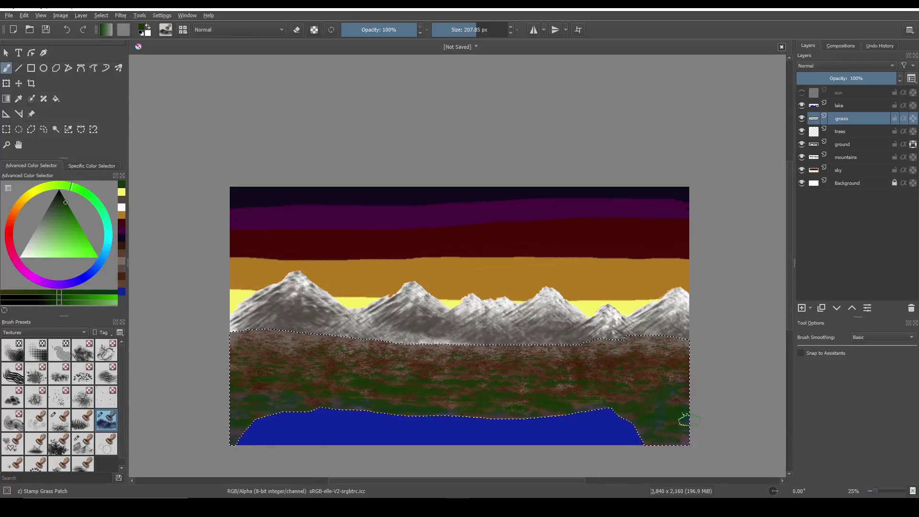
left_click(581, 406)
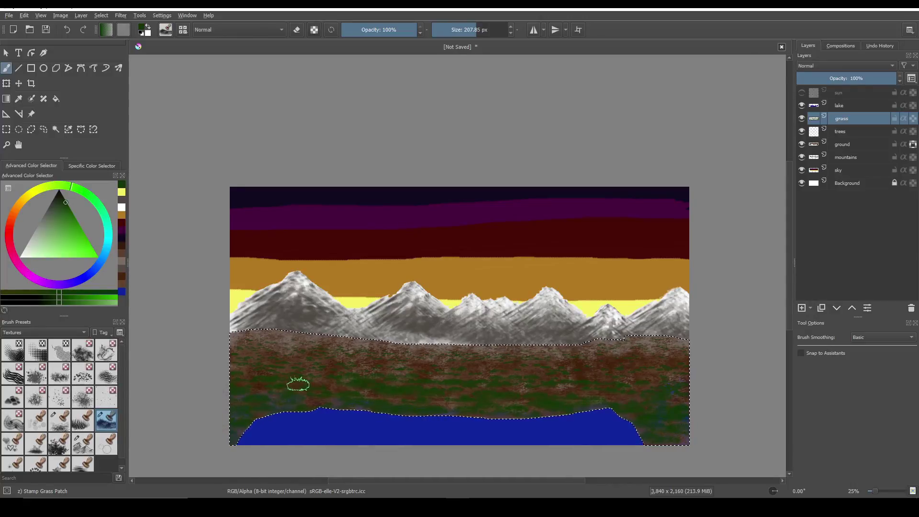
Stamp brighter green grass blades along the whole lake shore with the Stamp Grass brush at about 201 px.
left_click(82, 420)
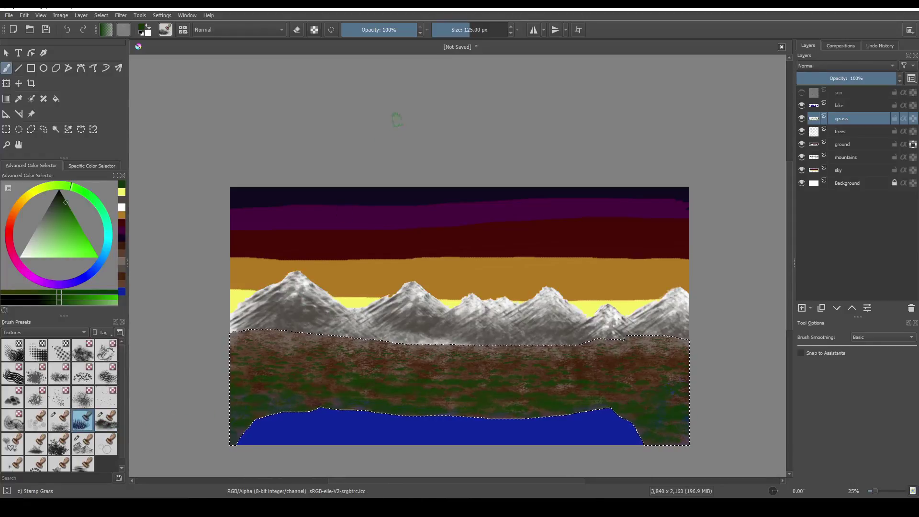
left_click_drag(476, 31, 479, 31)
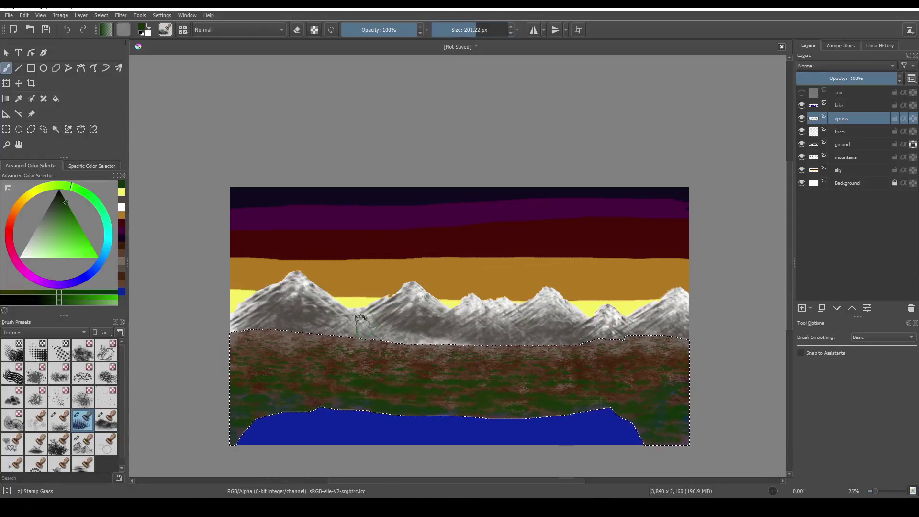
left_click(74, 221)
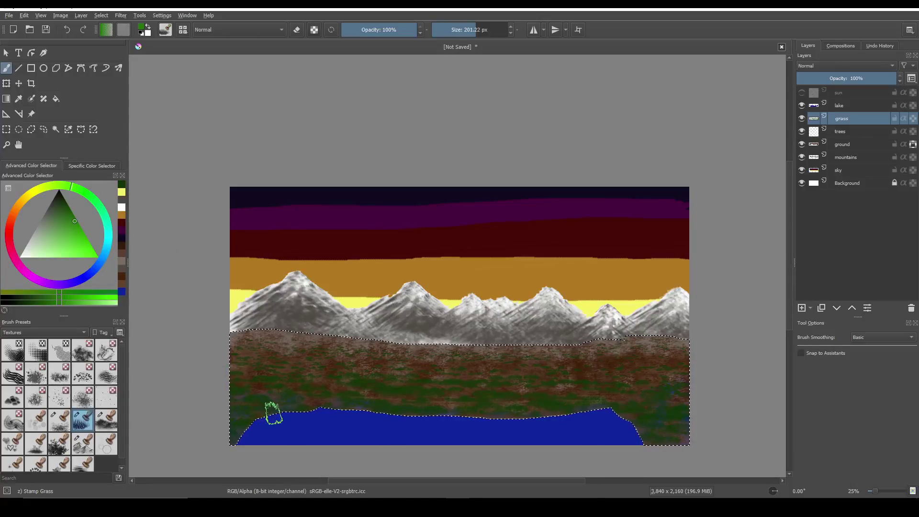
left_click(273, 415)
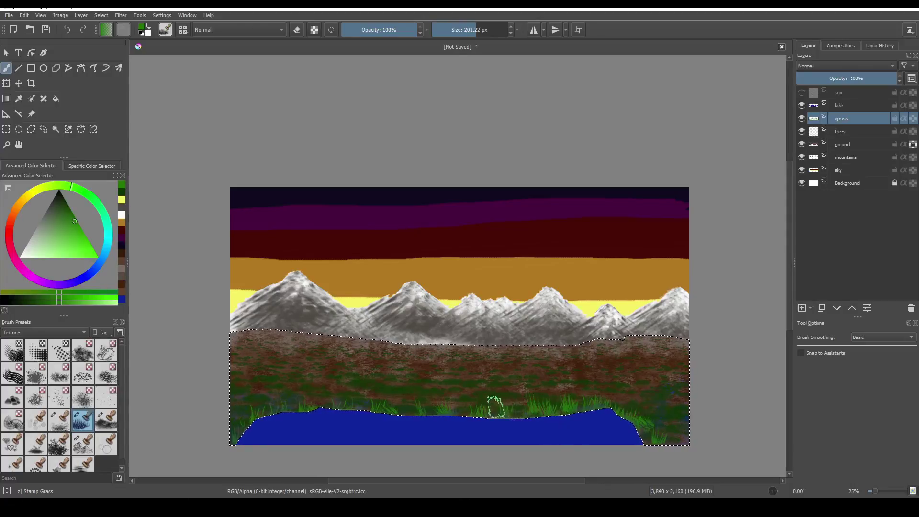
left_click(413, 408)
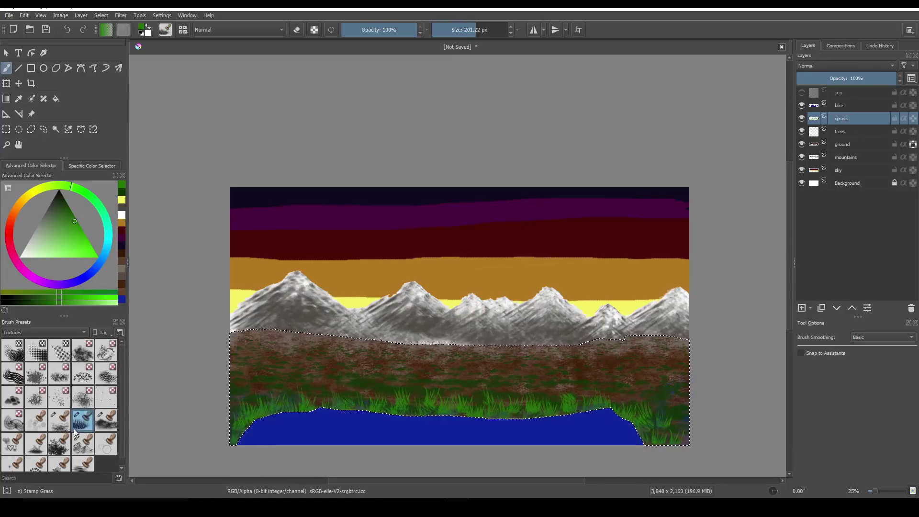
Examine the Textures and RGBA brush presets, including Stamp Leaves, RGBA Rock and RGBA Impasto-details.
scroll(63, 422, "down", 1)
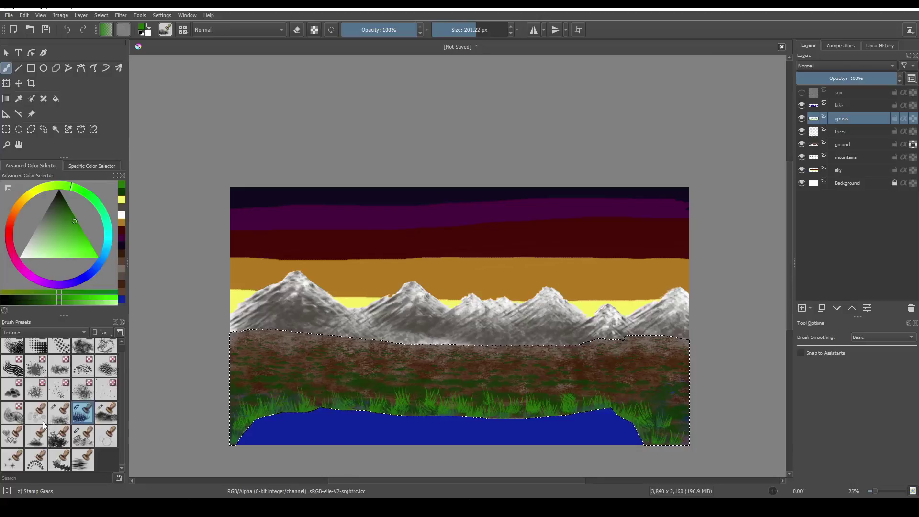
scroll(43, 422, "up", 1)
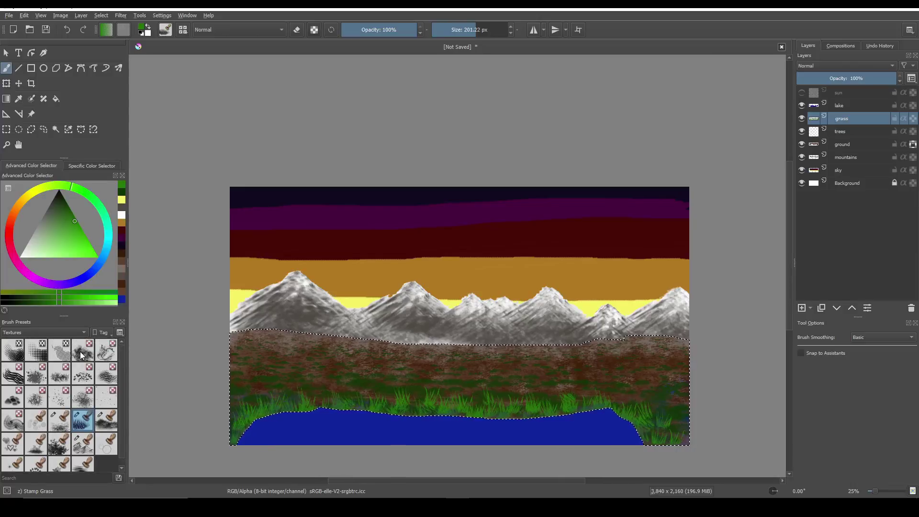
mouse_move(81, 352)
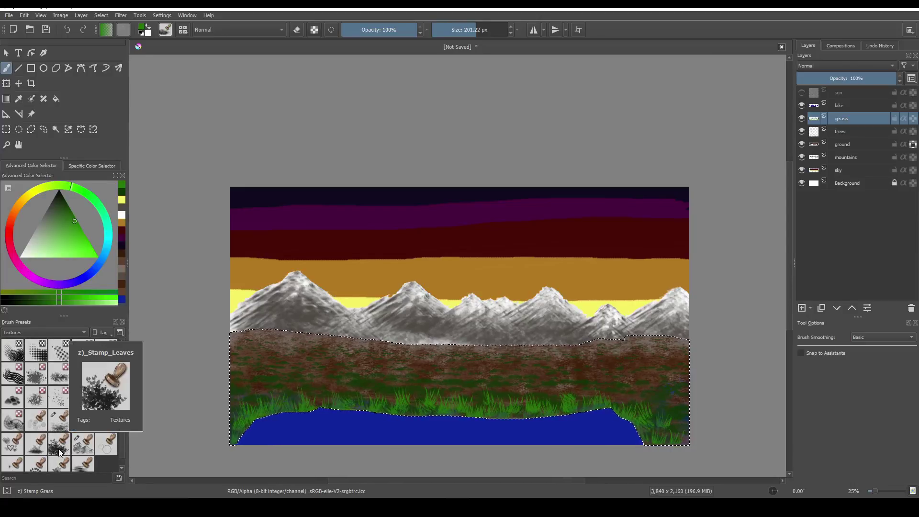
scroll(72, 433, "down", 1)
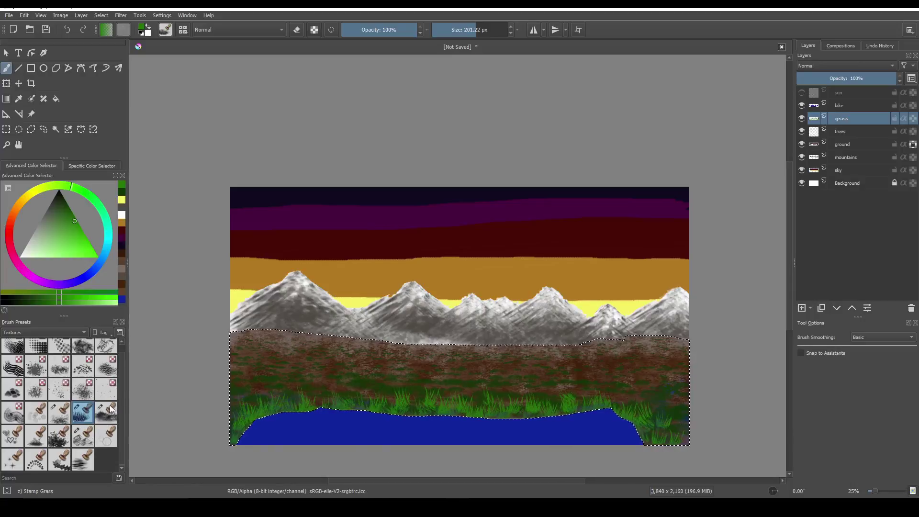
scroll(98, 365, "up", 1)
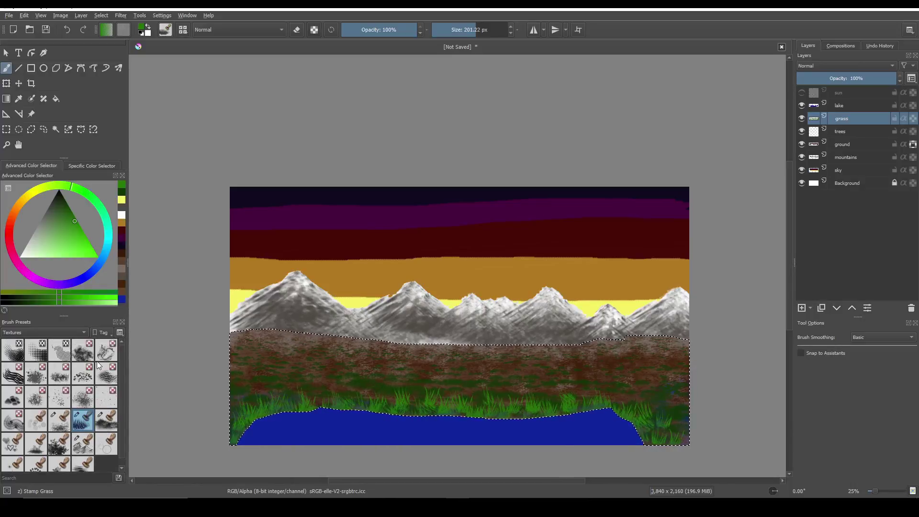
left_click(67, 332)
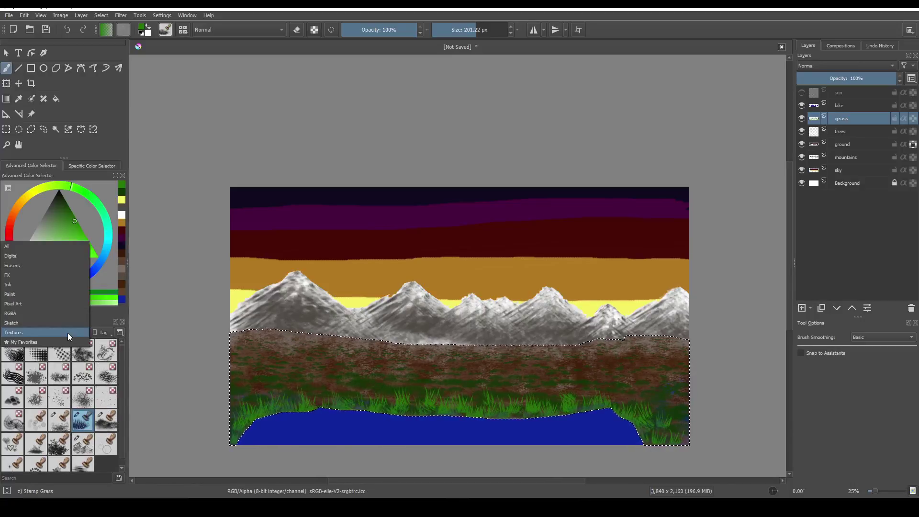
left_click(39, 313)
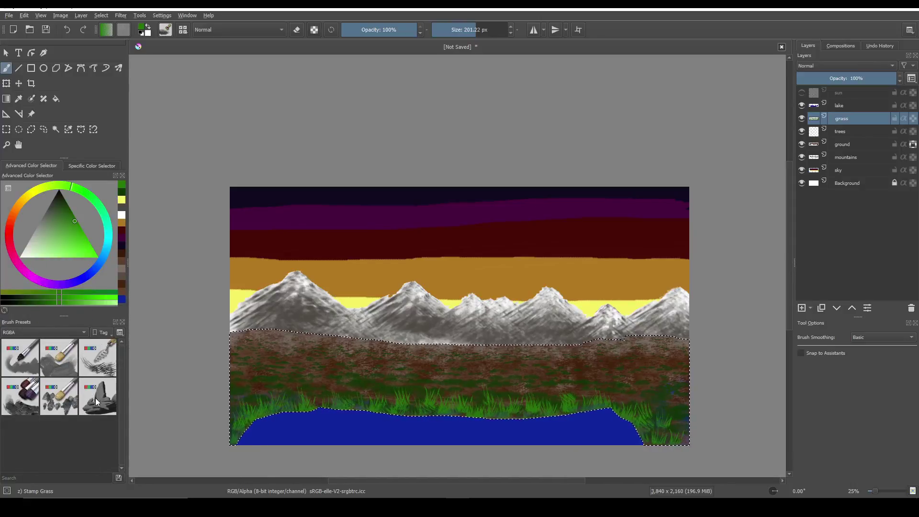
mouse_move(102, 398)
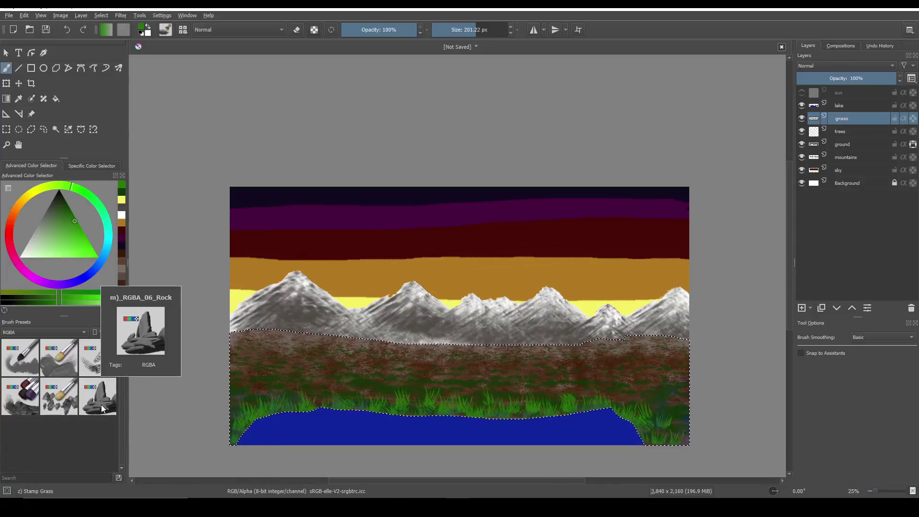
mouse_move(54, 401)
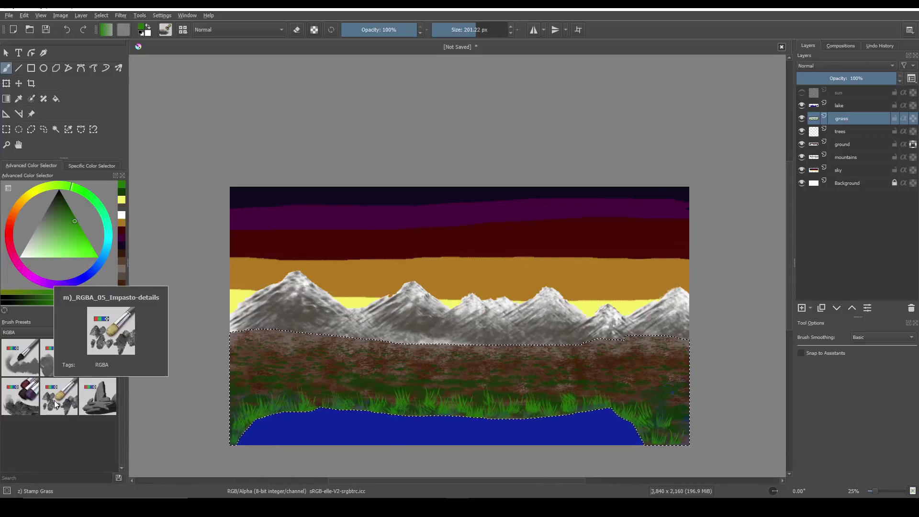
Choose the RGBA 06 Rock brush and a dark orange-brown colour, and add a new paint layer above the grass layer.
left_click(98, 403)
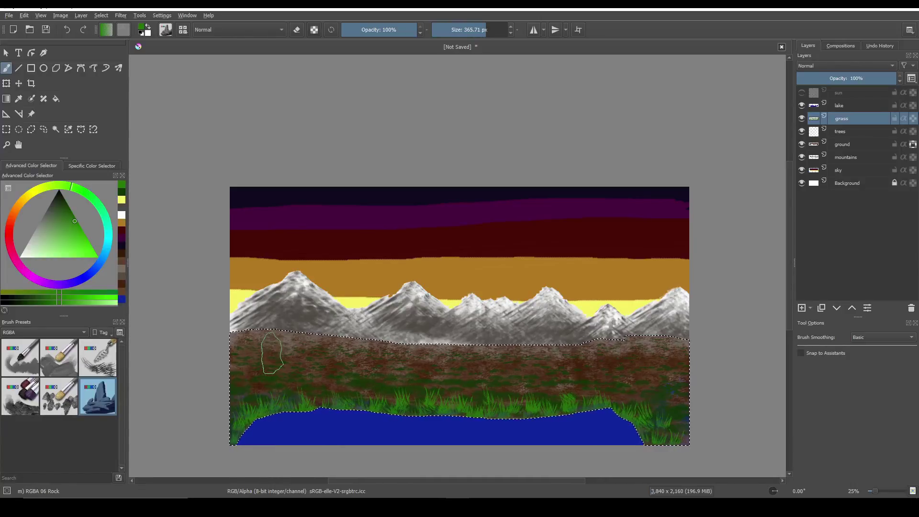
left_click(17, 208)
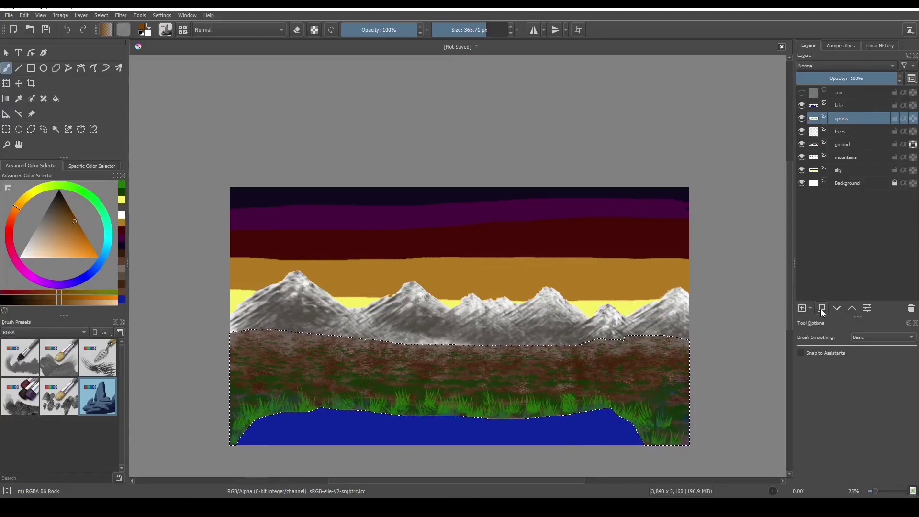
left_click(803, 311)
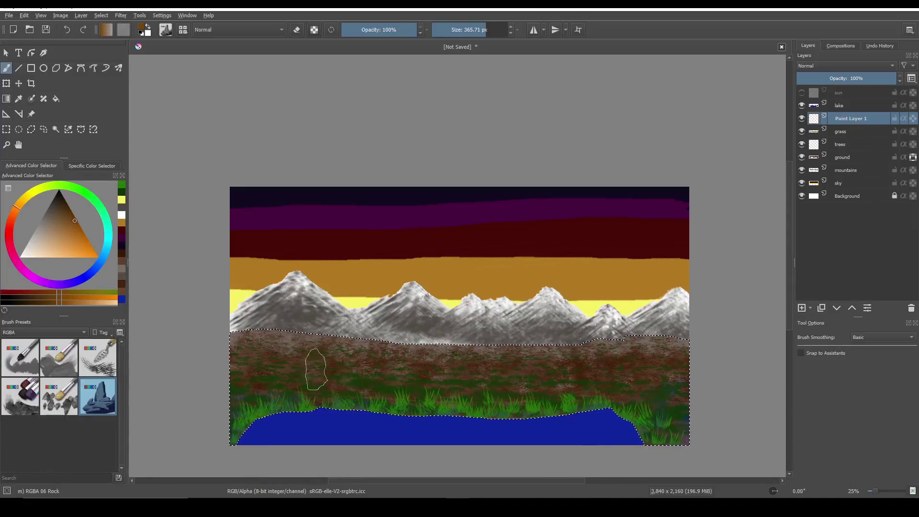
Try stamping a brown rock at about 366 px on the ground below the leftmost mountain, repeating the stamp until it is solid.
left_click(265, 355)
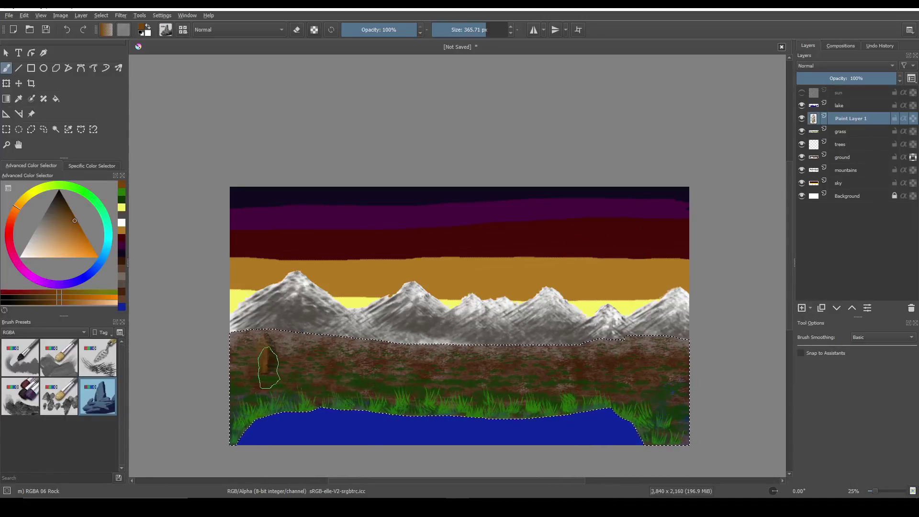
scroll(310, 367, "up", 5)
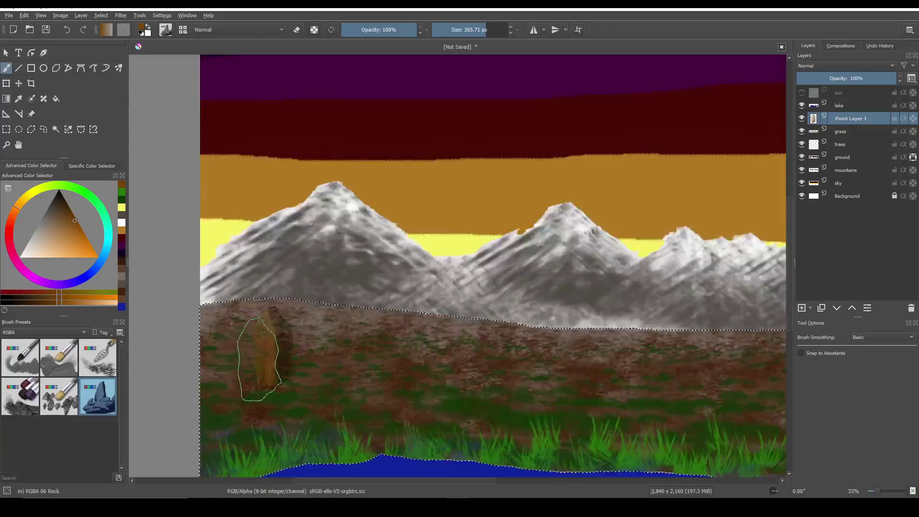
scroll(323, 347, "down", 5)
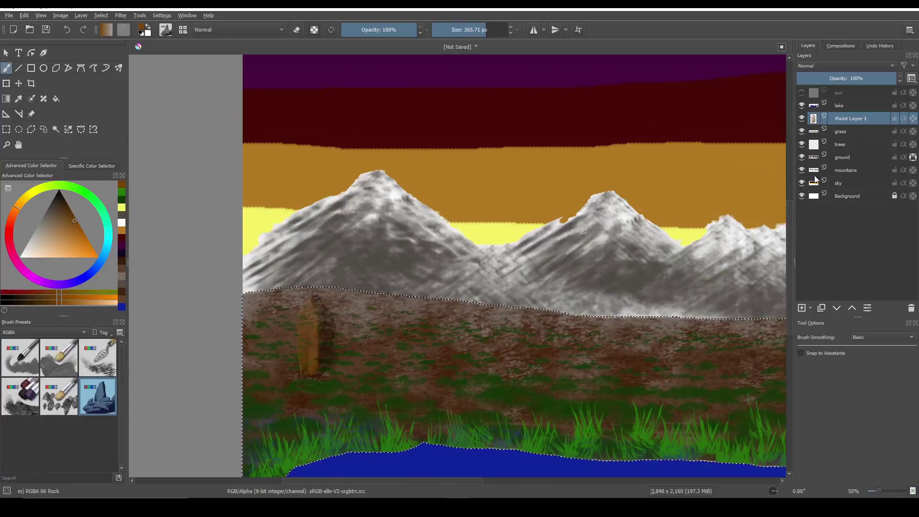
mouse_move(847, 121)
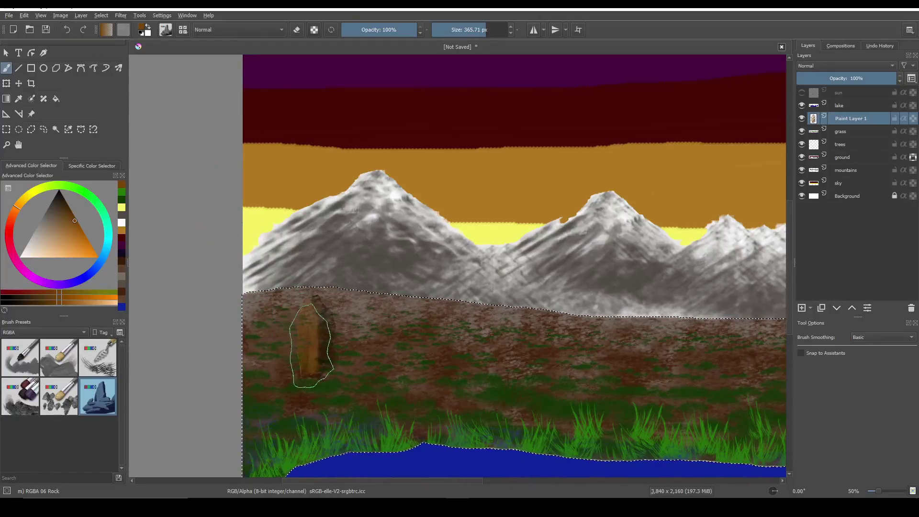
scroll(312, 345, "up", 5)
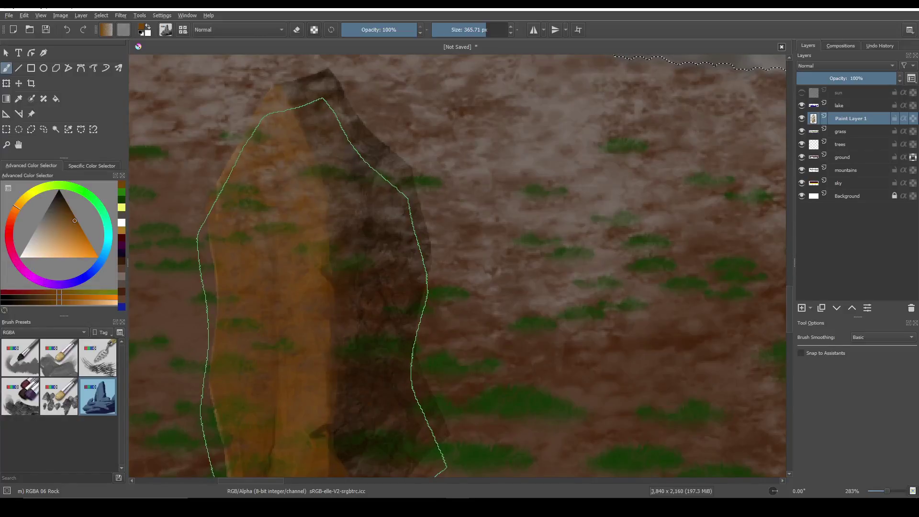
left_click_drag(327, 274, 325, 265)
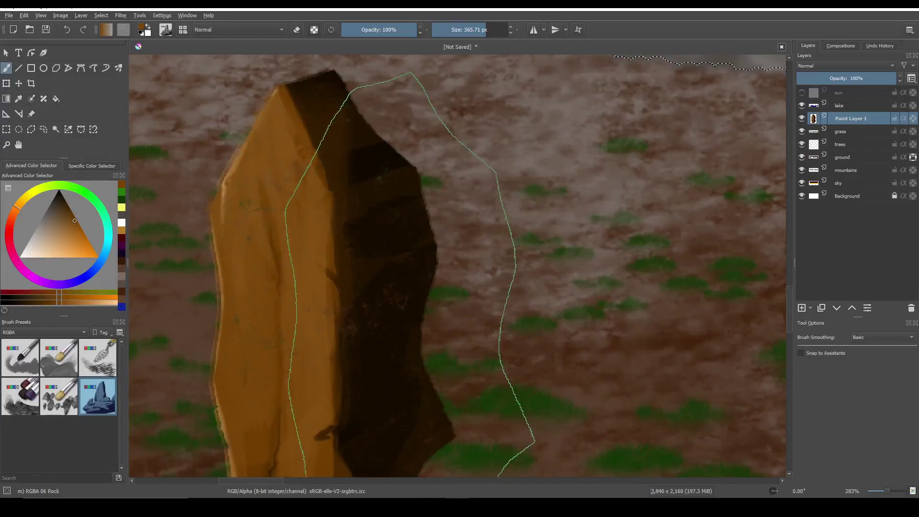
scroll(407, 278, "down", 5)
scroll(404, 291, "down", 4)
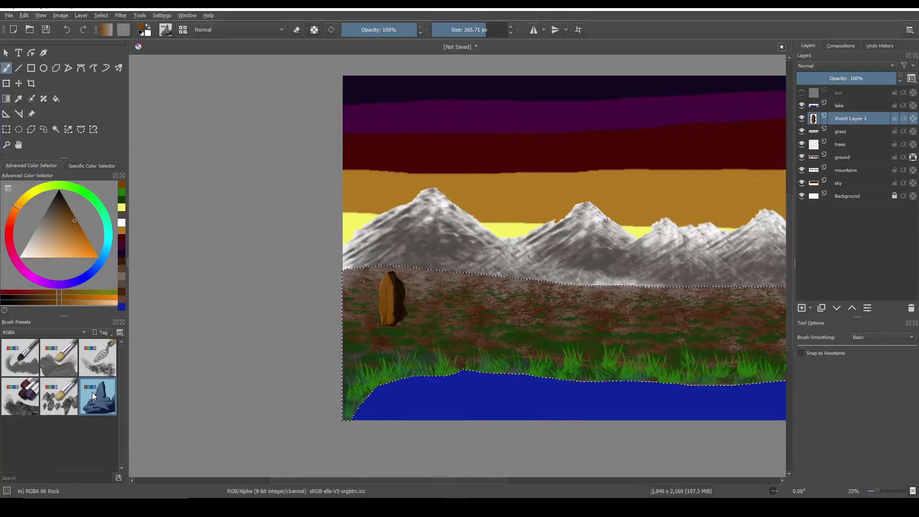
Undo the rock stamps on the new paint layer.
mouse_move(92, 392)
left_click(404, 311)
left_click(67, 30)
left_click(67, 29)
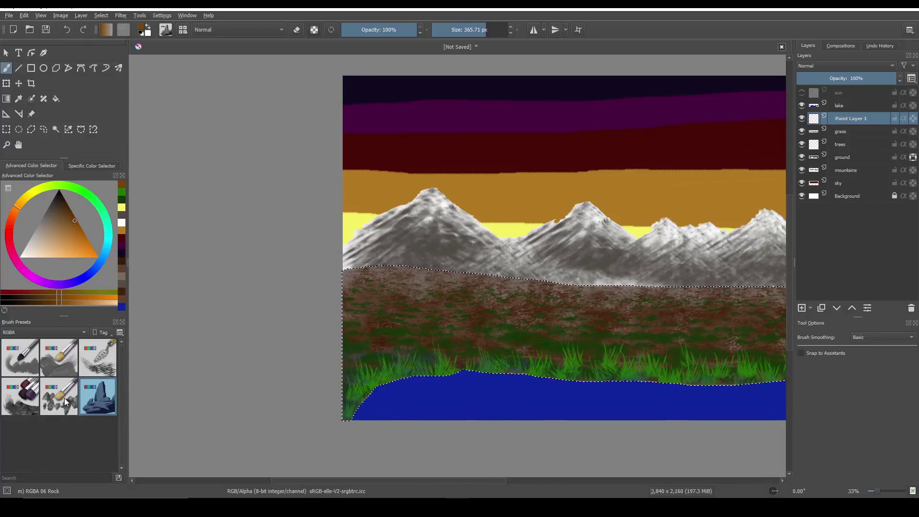
Examine the other RGBA brush presets, including Impasto-details, Impasto, Thickpaint and Rake.
mouse_move(63, 398)
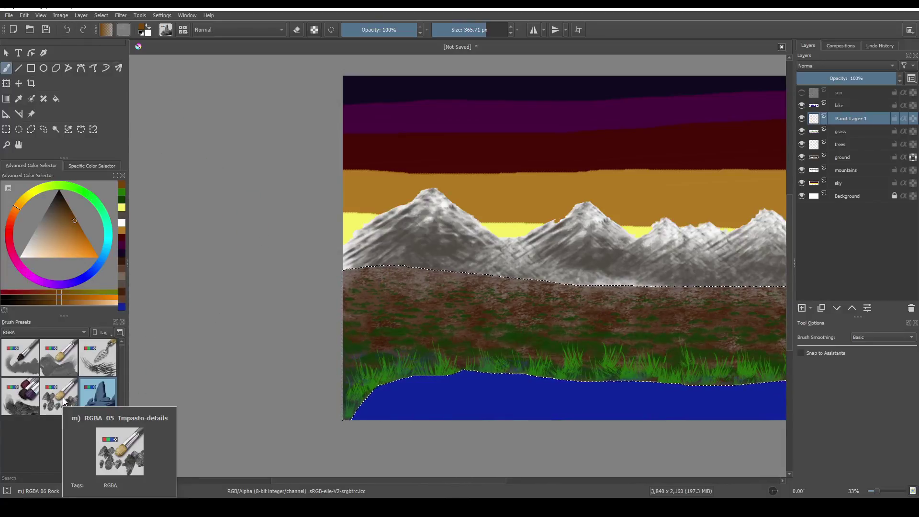
mouse_move(21, 393)
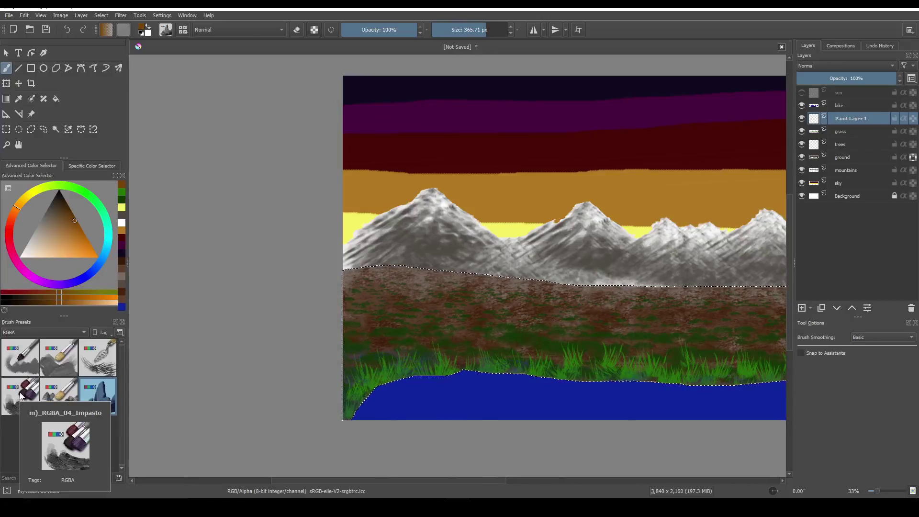
mouse_move(21, 364)
mouse_move(69, 357)
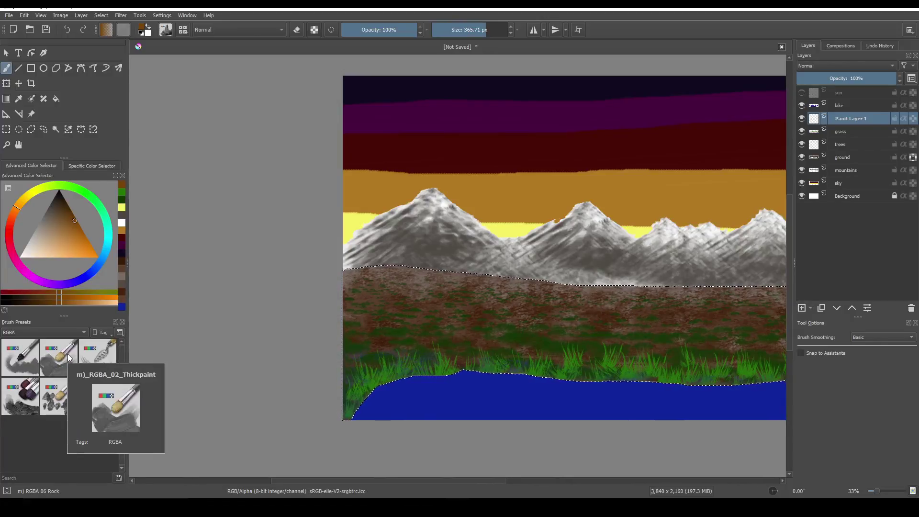
left_click(101, 358)
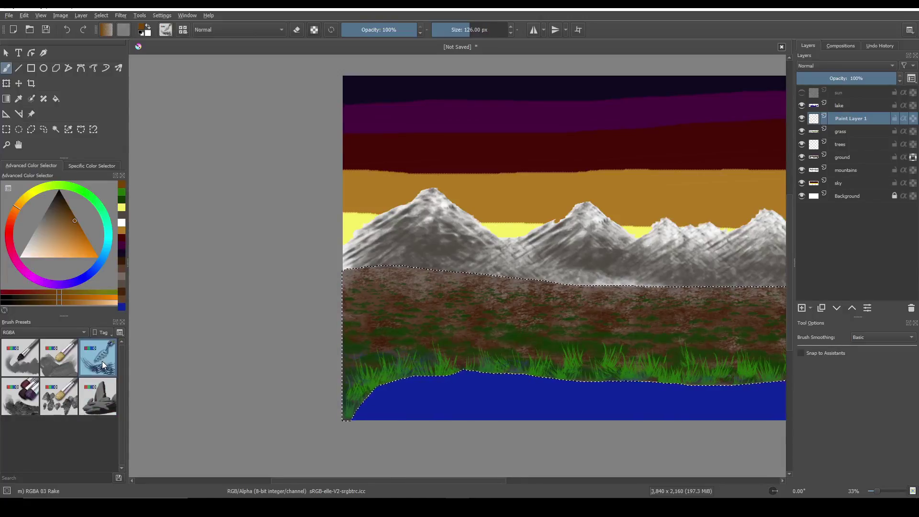
left_click(98, 392)
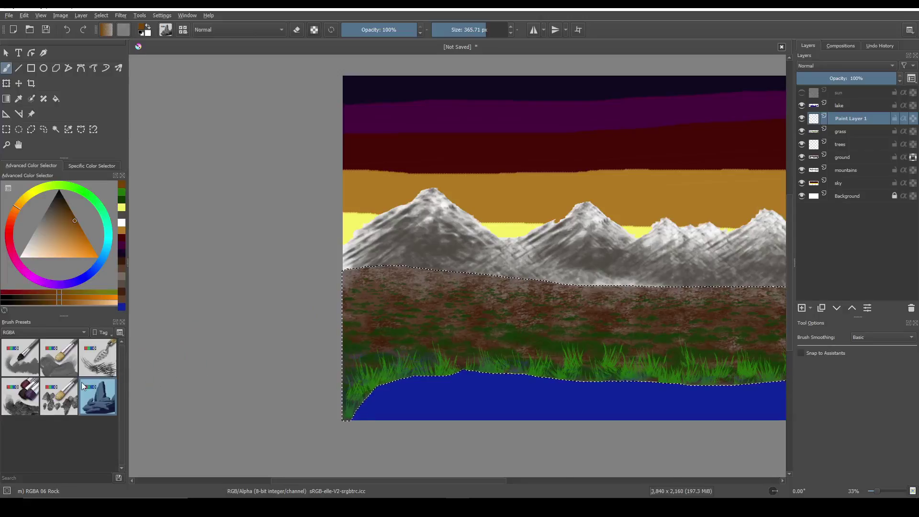
Choose the Stamp Herbals brush from the Textures presets at 200 px with a dark green colour.
left_click(55, 331)
left_click(42, 349)
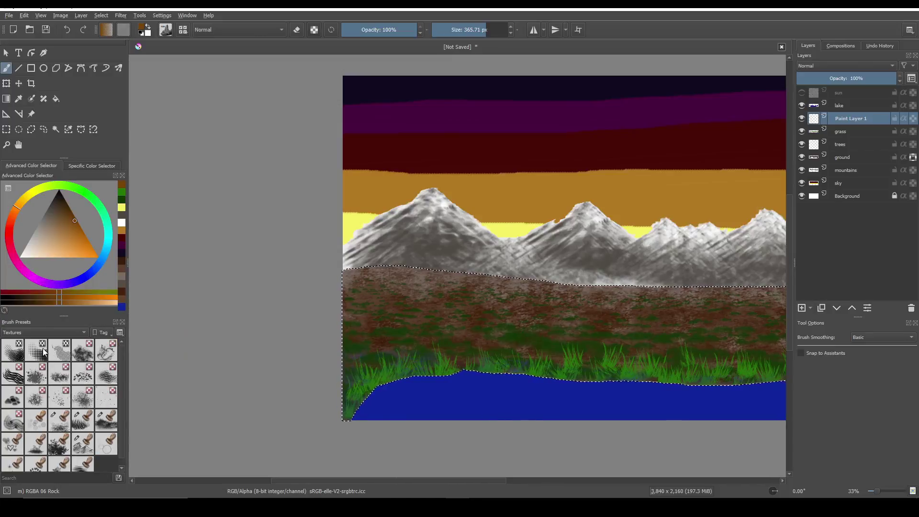
scroll(88, 403, "down", 1)
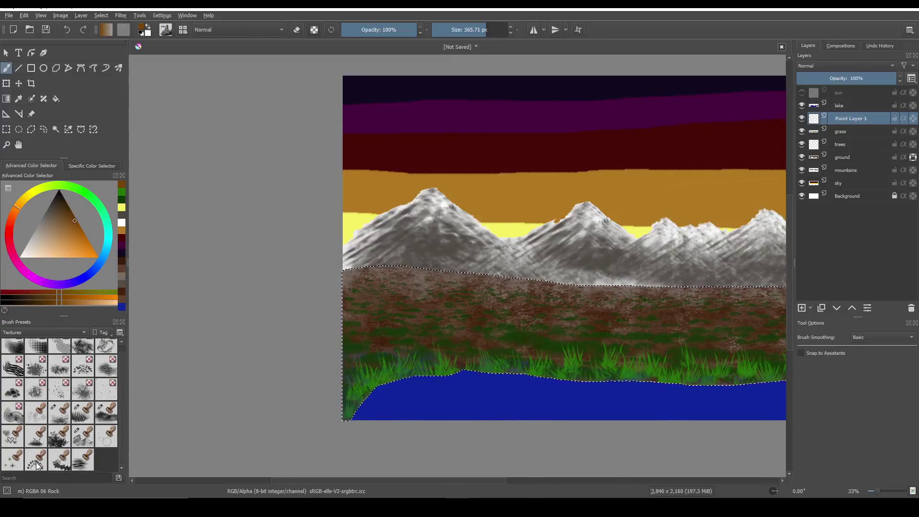
mouse_move(68, 464)
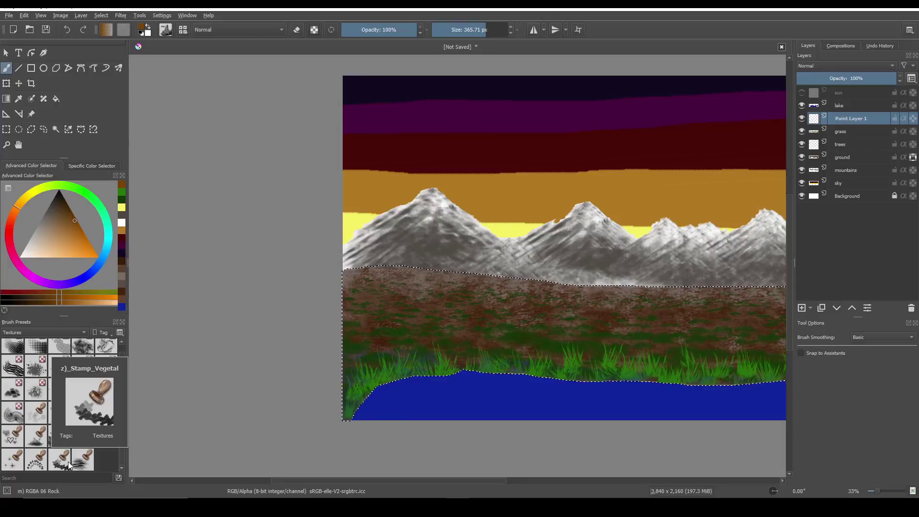
mouse_move(35, 437)
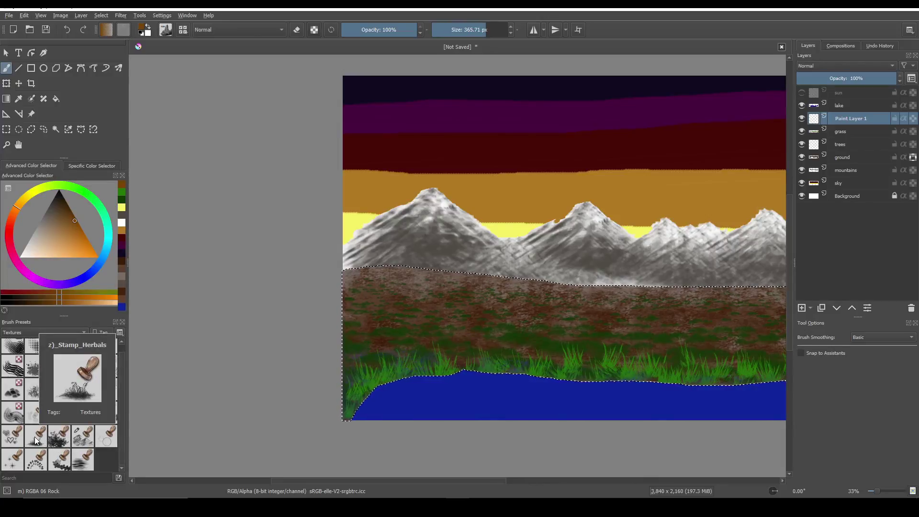
left_click(32, 438)
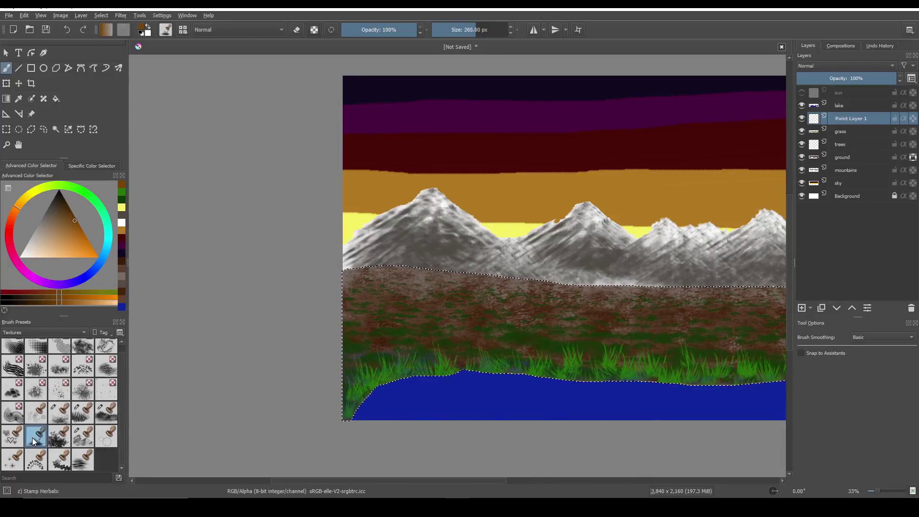
left_click(121, 200)
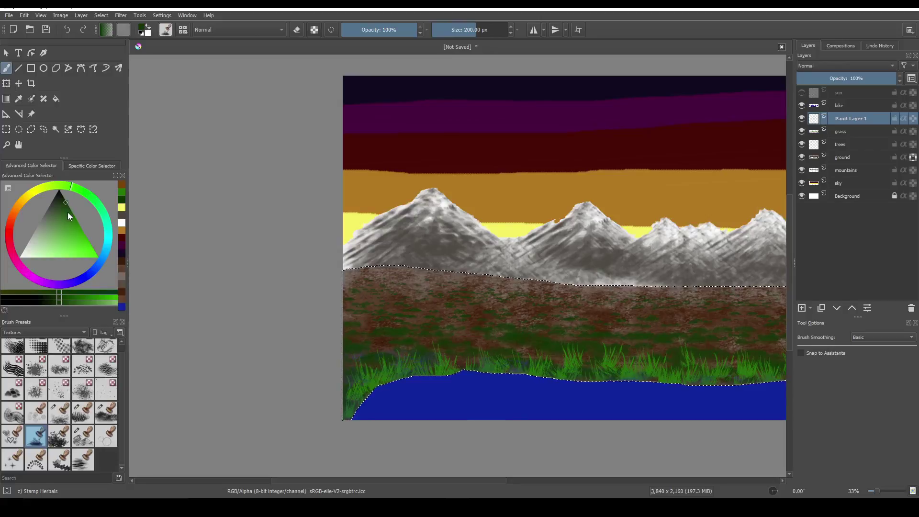
left_click(65, 214)
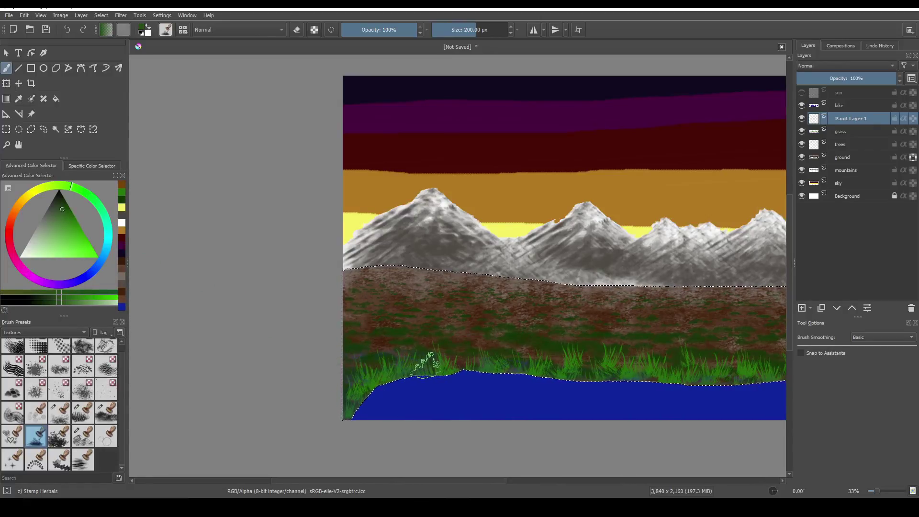
Try a Stamp Herbals mark at the lake shore on the new layer and undo it, keeping the new layer itself.
left_click(430, 364)
scroll(431, 364, "up", 5)
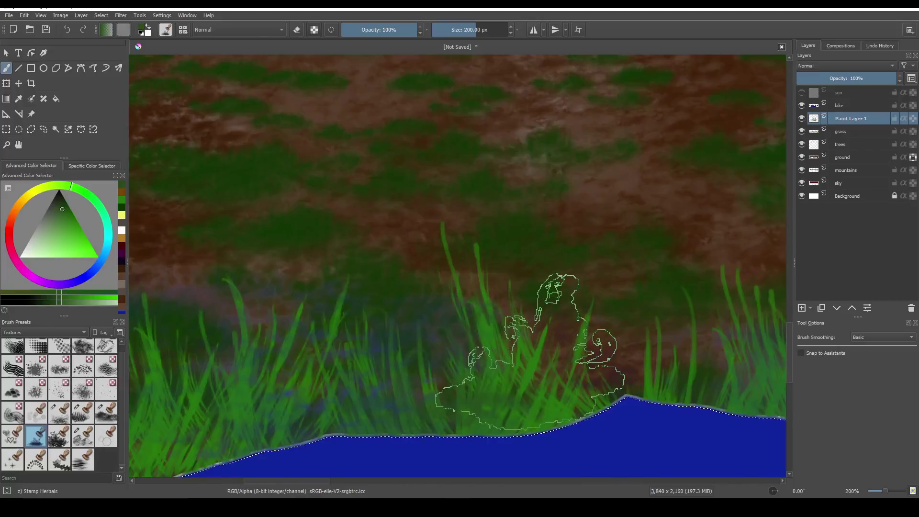
key("ctrl")
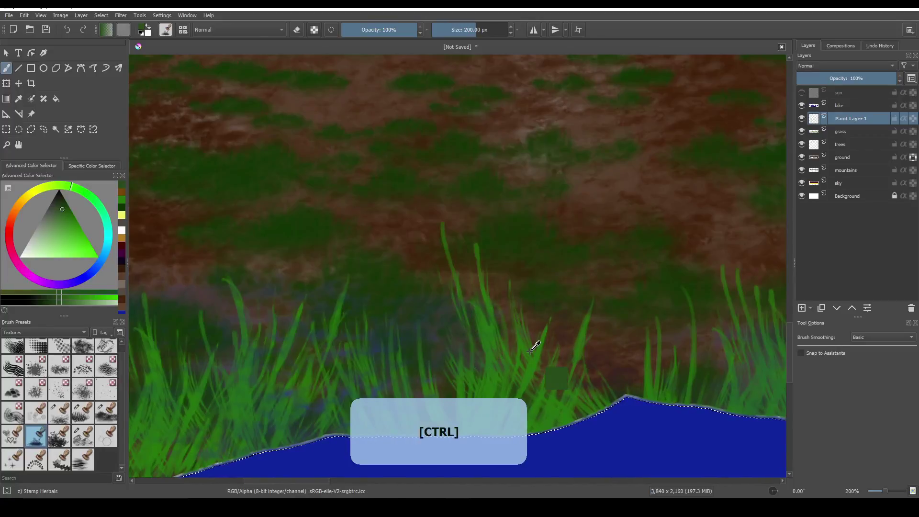
key("ctrl+e")
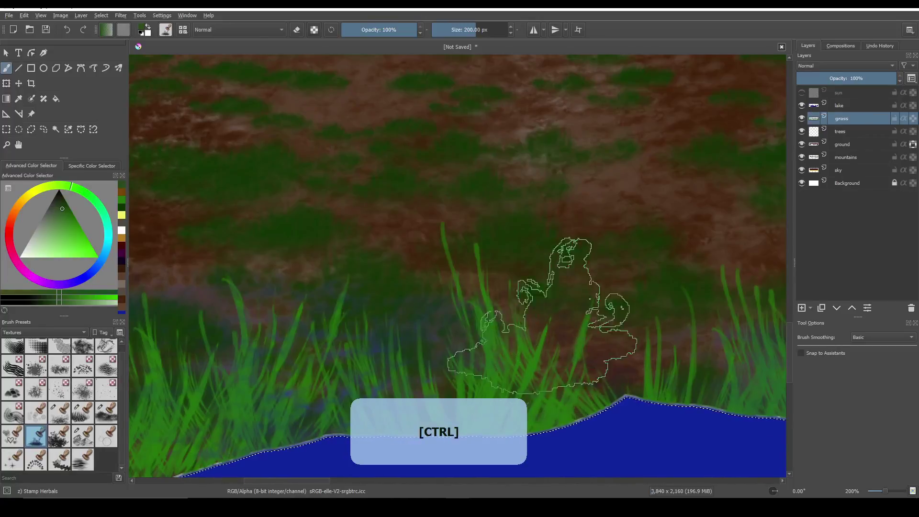
left_click(83, 30)
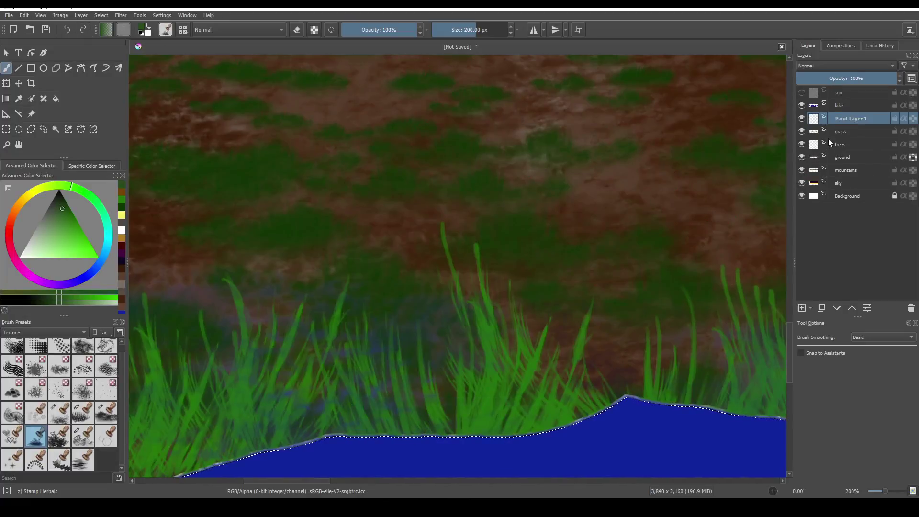
Stamp herbals among the shore grass at the lake's left end on the grass layer, darkening the green to near black.
left_click(848, 132)
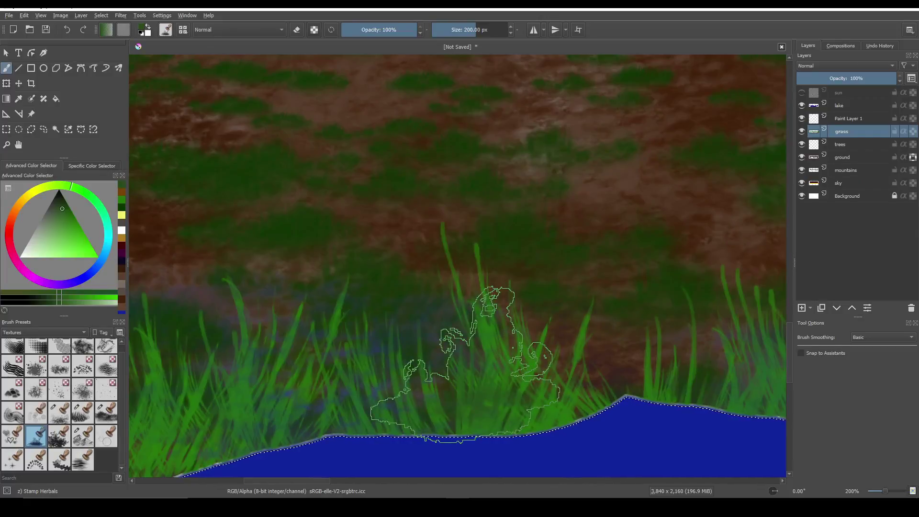
left_click(465, 365)
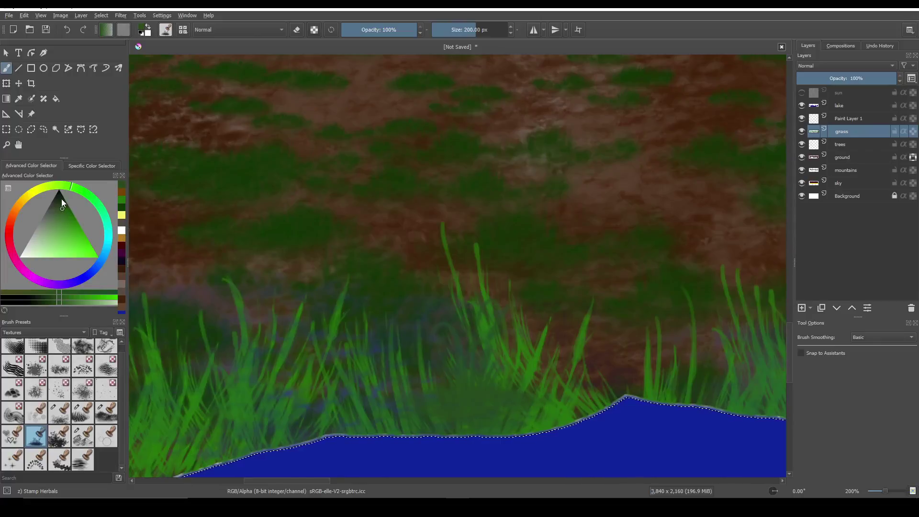
left_click(62, 200)
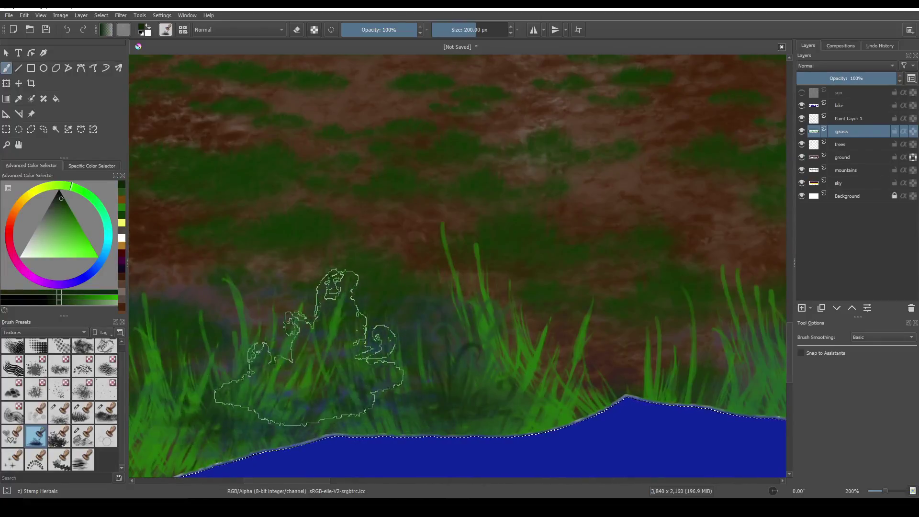
scroll(389, 345, "down", 1)
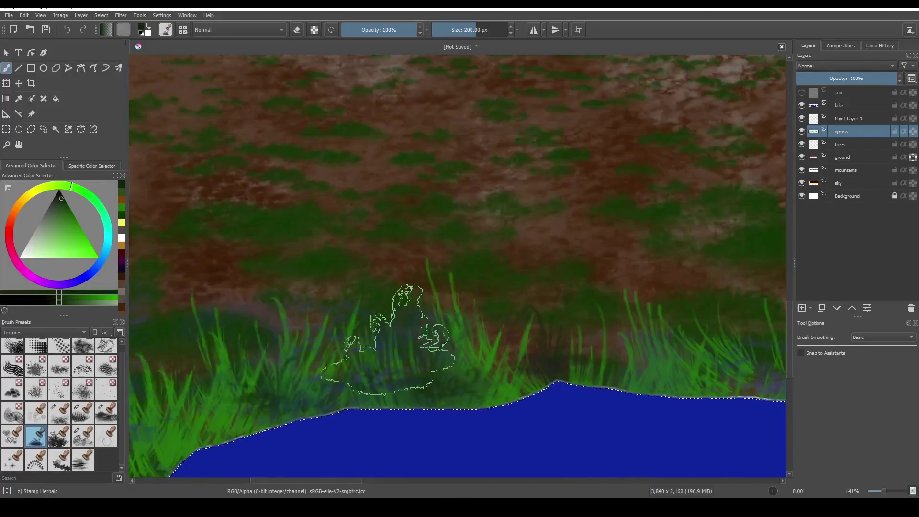
scroll(390, 345, "down", 2)
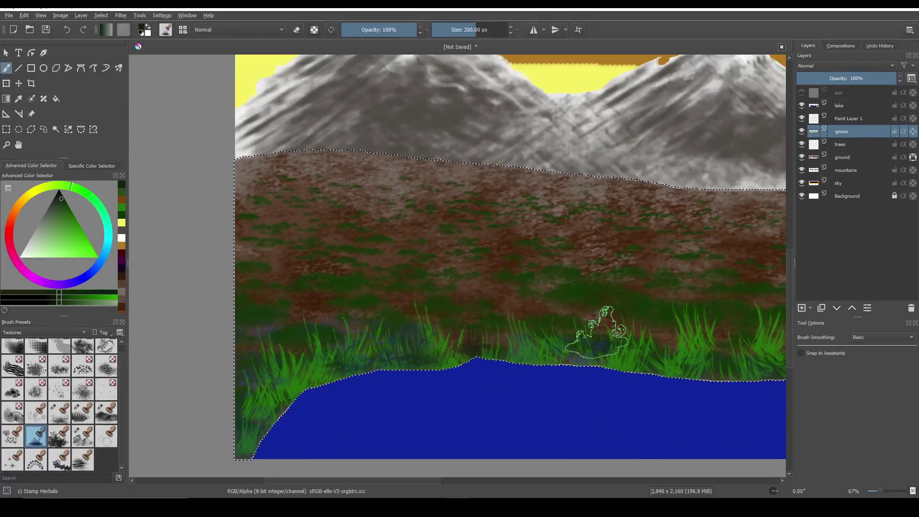
Stamp more near-black herbals among the shore grass behind the middle of the lake on the grass layer.
scroll(498, 378, "up", 5)
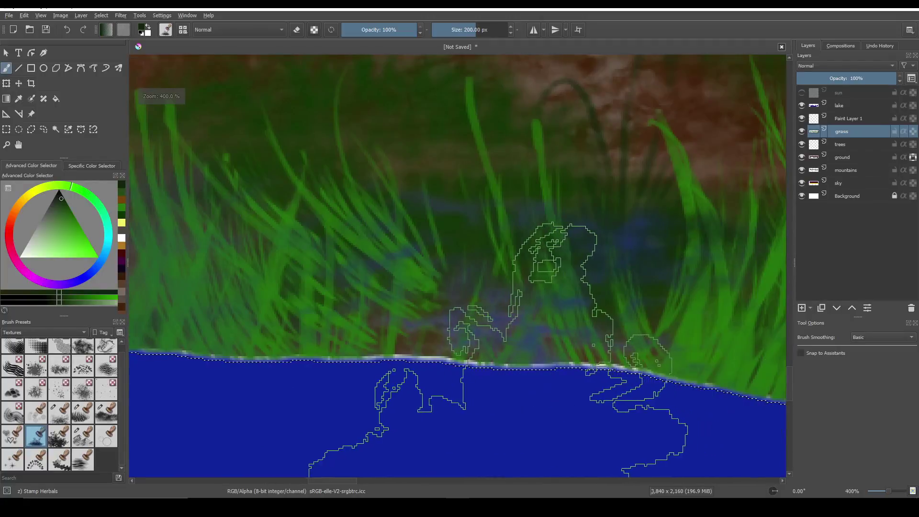
scroll(493, 356, "down", 3)
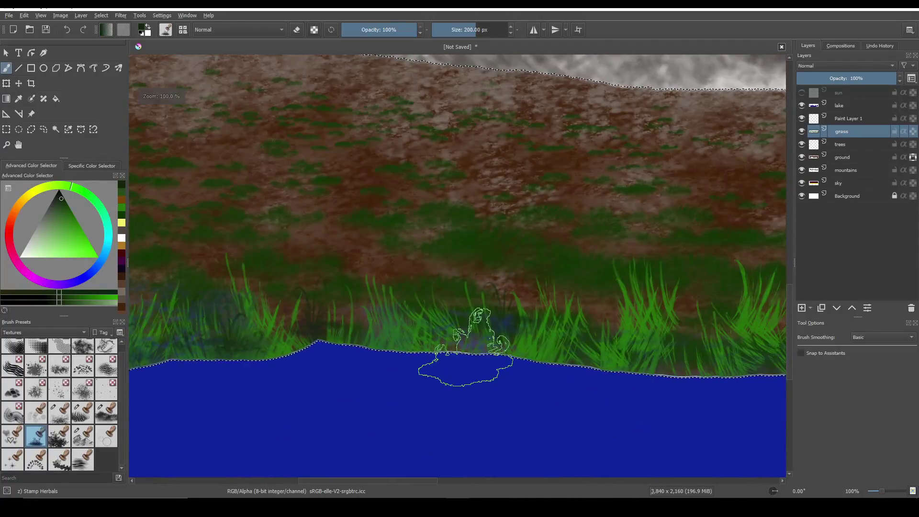
scroll(473, 335, "down", 3)
scroll(477, 331, "up", 3)
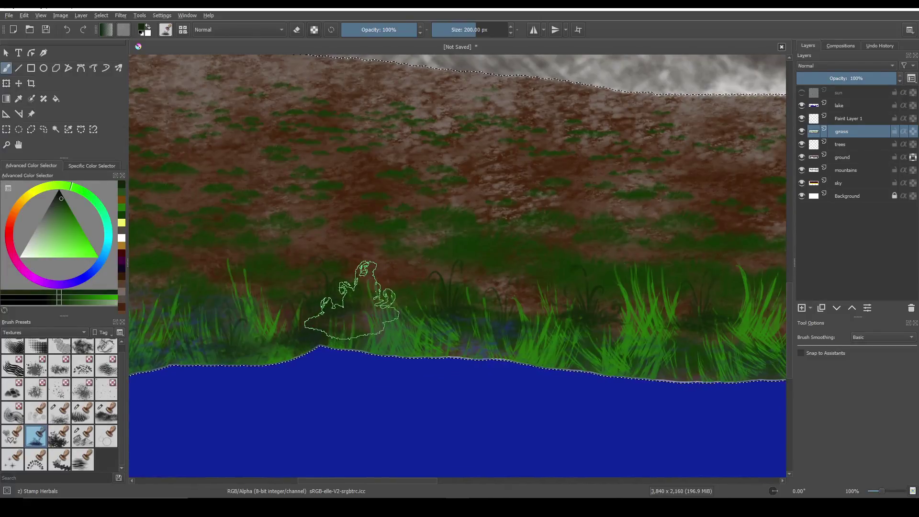
scroll(352, 301, "down", 2)
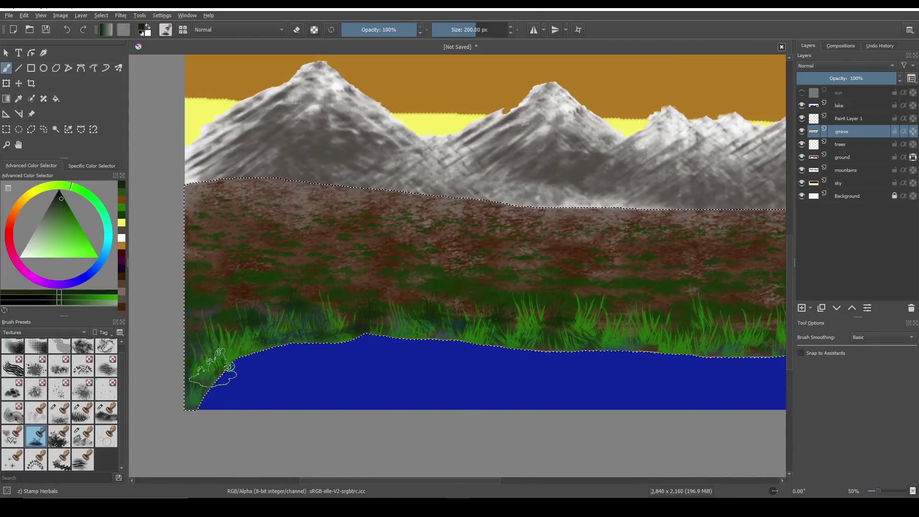
scroll(403, 373, "down", 1)
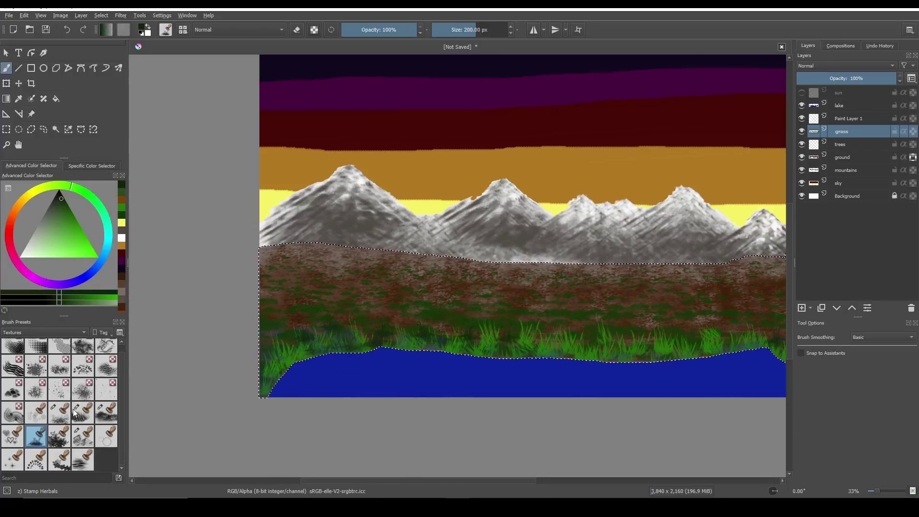
Clear the selection and set up the Stamp Water brush on the lake layer with pale cyan at 41% opacity.
mouse_move(79, 419)
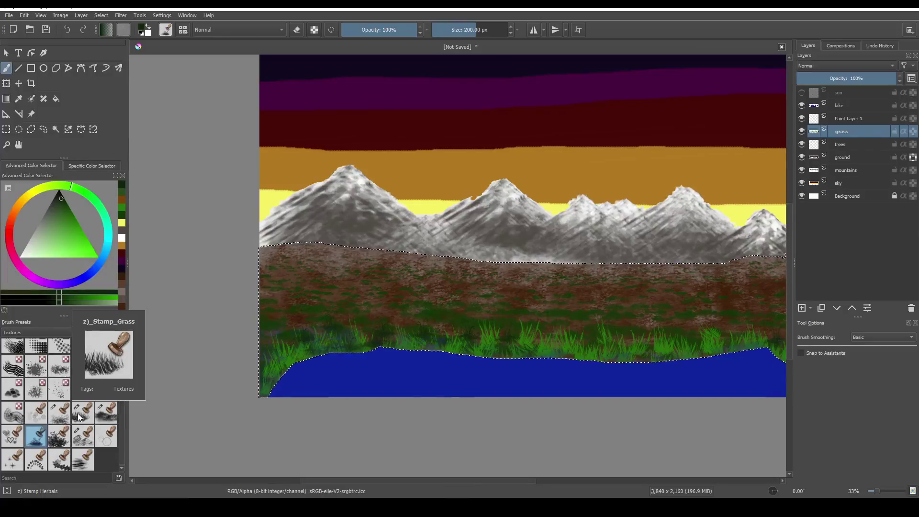
mouse_move(57, 444)
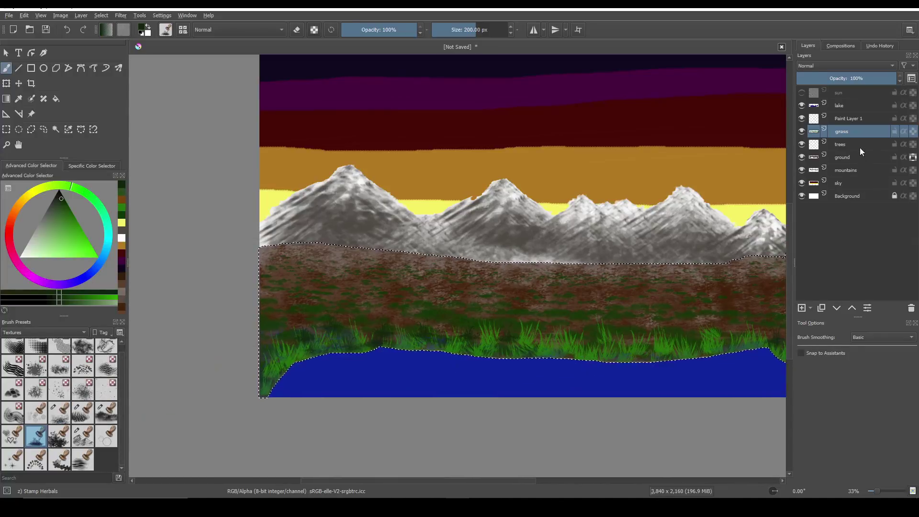
left_click(851, 109)
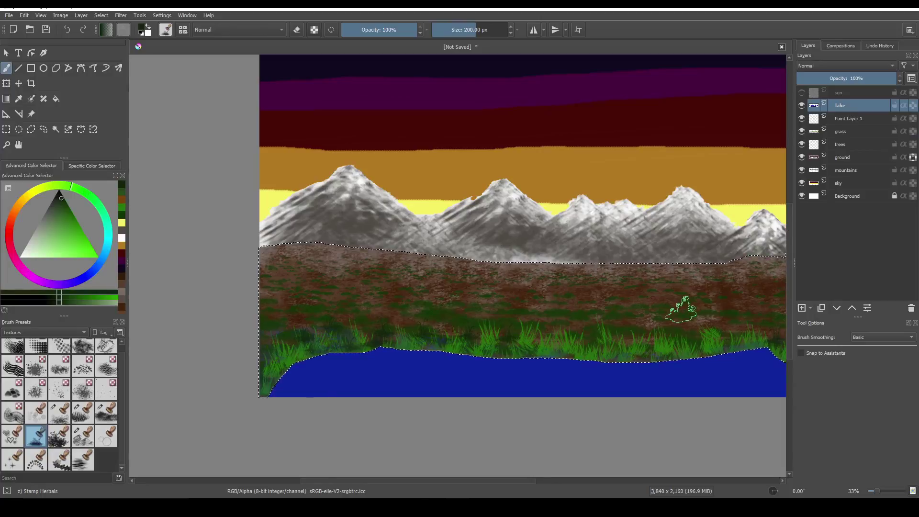
key("ctrl+shift+a")
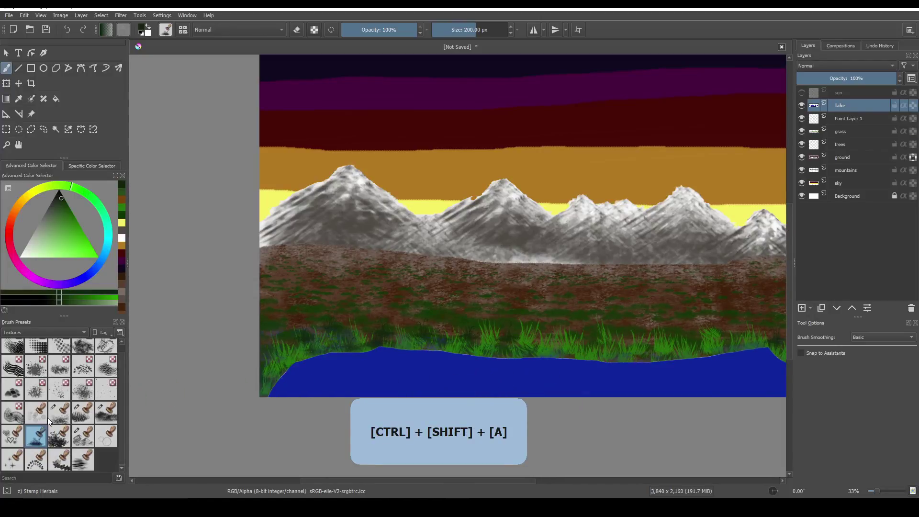
left_click(84, 462)
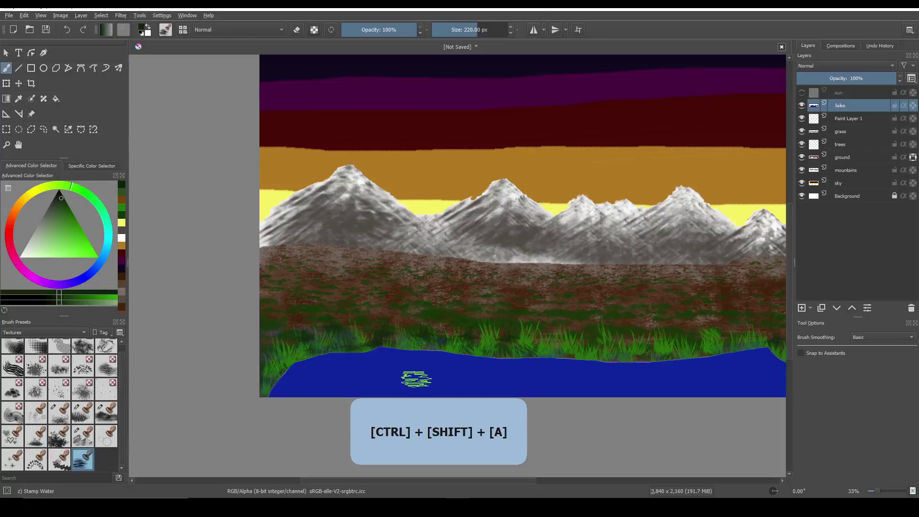
mouse_move(110, 234)
left_mouse_down()
mouse_move(110, 225)
mouse_move(40, 236)
mouse_move(42, 252)
left_mouse_up()
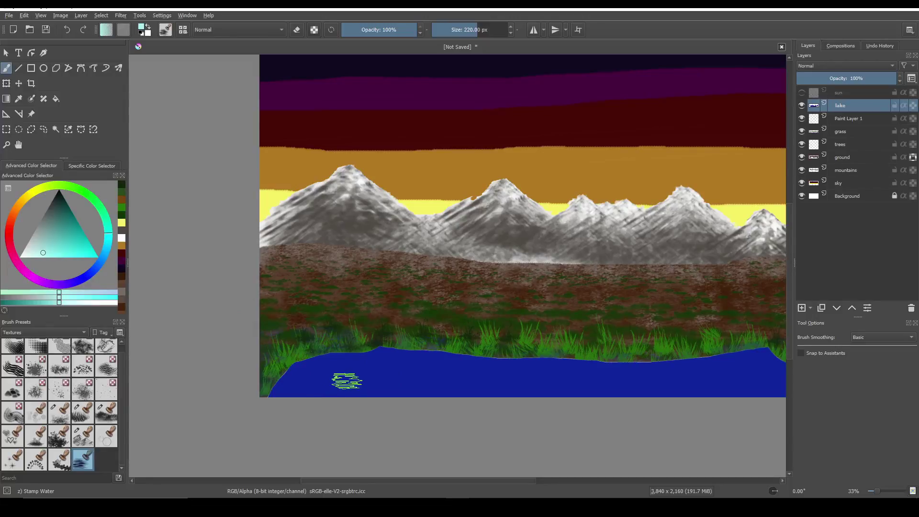
left_click(373, 31)
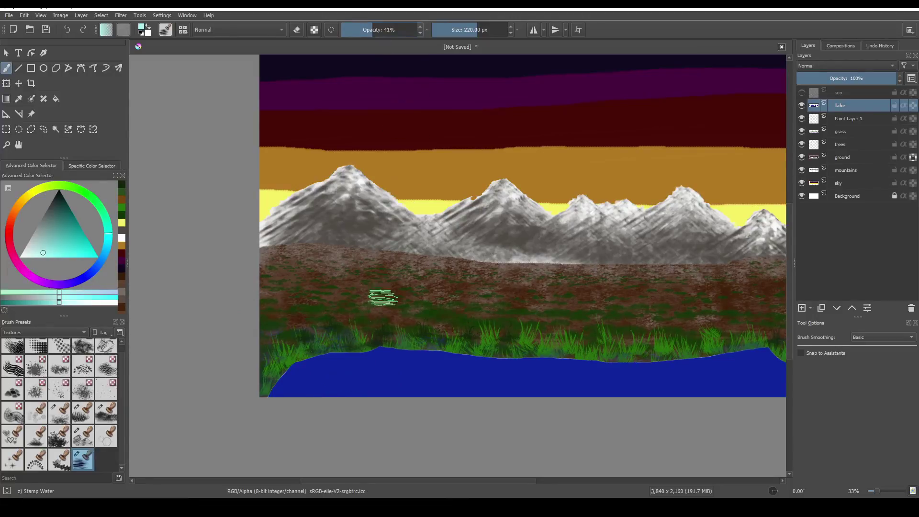
Stamp pale cyan water ripples across the whole lake surface, building up lighter patches.
left_click(311, 383)
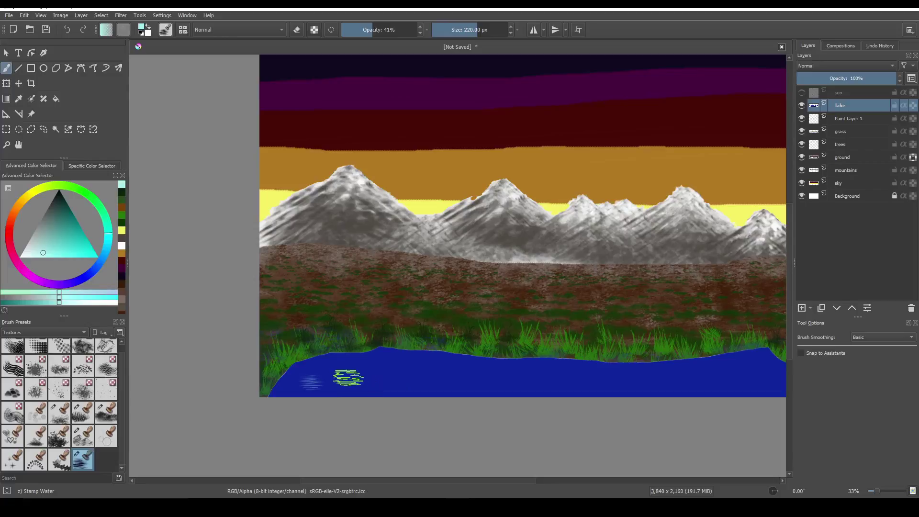
left_click(334, 365)
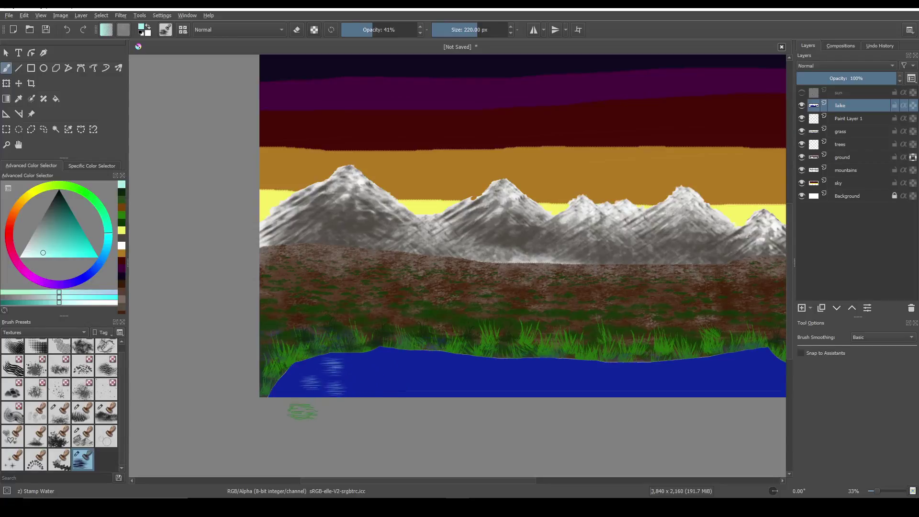
mouse_move(306, 389)
left_mouse_down()
mouse_move(569, 393)
mouse_move(365, 367)
mouse_move(443, 372)
mouse_move(329, 369)
mouse_move(395, 360)
mouse_move(453, 363)
mouse_move(347, 364)
mouse_move(307, 370)
mouse_move(291, 393)
left_mouse_up()
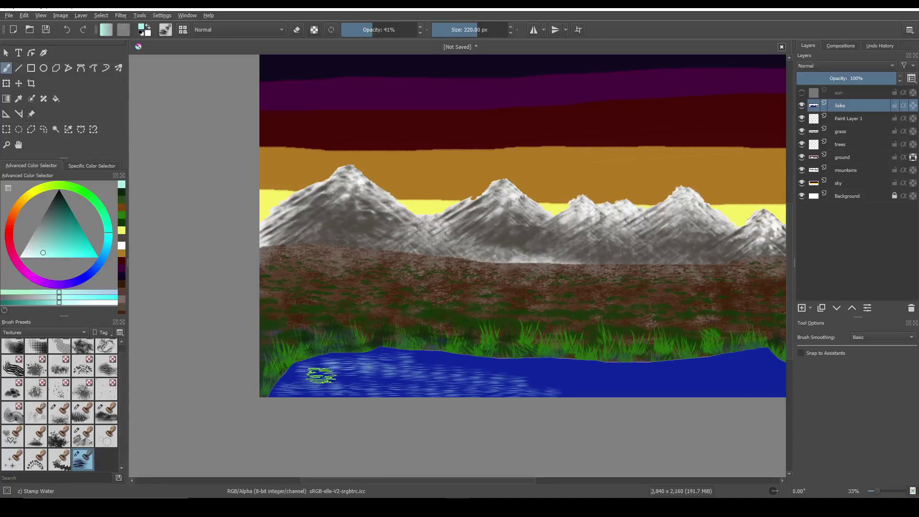
mouse_move(429, 359)
left_mouse_down()
mouse_move(622, 368)
mouse_move(629, 370)
mouse_move(512, 374)
mouse_move(654, 386)
mouse_move(530, 392)
mouse_move(703, 373)
mouse_move(604, 372)
mouse_move(749, 358)
mouse_move(776, 373)
mouse_move(731, 367)
mouse_move(763, 384)
mouse_move(626, 384)
mouse_move(692, 388)
mouse_move(622, 395)
mouse_move(745, 370)
mouse_move(754, 359)
mouse_move(725, 359)
mouse_move(718, 365)
mouse_move(779, 353)
mouse_move(748, 372)
mouse_move(779, 375)
mouse_move(747, 362)
mouse_move(592, 359)
mouse_move(695, 379)
mouse_move(572, 389)
mouse_move(620, 397)
mouse_move(653, 391)
mouse_move(583, 397)
mouse_move(477, 368)
mouse_move(494, 403)
mouse_move(511, 372)
mouse_move(522, 384)
mouse_move(540, 363)
mouse_move(551, 392)
mouse_move(569, 377)
mouse_move(578, 390)
mouse_move(505, 369)
mouse_move(551, 365)
mouse_move(539, 389)
left_mouse_up()
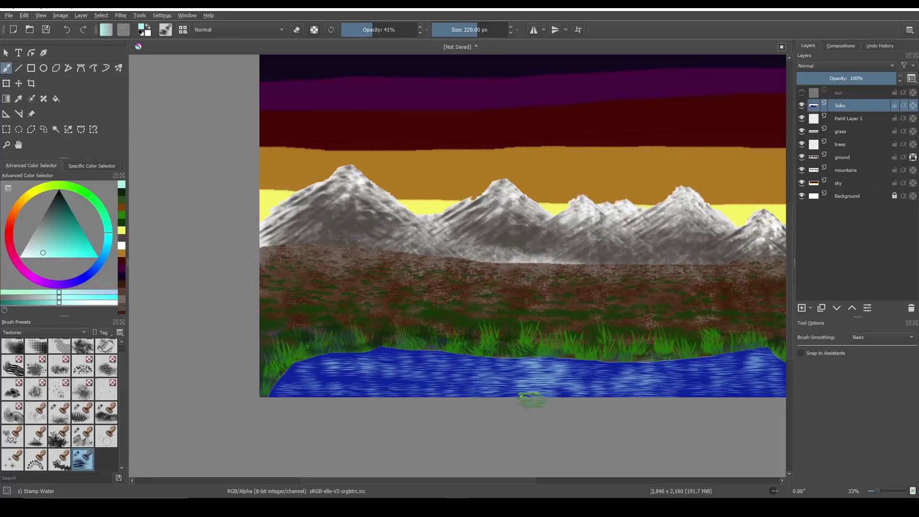
mouse_move(489, 406)
left_mouse_down()
mouse_move(438, 364)
mouse_move(434, 390)
mouse_move(409, 381)
mouse_move(400, 355)
mouse_move(377, 368)
mouse_move(456, 395)
mouse_move(352, 362)
mouse_move(393, 389)
mouse_move(383, 366)
mouse_move(390, 369)
mouse_move(338, 393)
mouse_move(371, 359)
mouse_move(315, 393)
mouse_move(344, 386)
mouse_move(362, 373)
mouse_move(290, 368)
mouse_move(345, 381)
mouse_move(318, 361)
mouse_move(279, 384)
mouse_move(421, 398)
mouse_move(688, 381)
mouse_move(719, 415)
mouse_move(704, 372)
mouse_move(735, 397)
mouse_move(695, 375)
mouse_move(718, 400)
mouse_move(733, 373)
mouse_move(682, 391)
mouse_move(666, 371)
mouse_move(612, 366)
mouse_move(606, 401)
mouse_move(584, 363)
mouse_move(612, 397)
mouse_move(596, 381)
mouse_move(565, 376)
mouse_move(660, 377)
left_mouse_up()
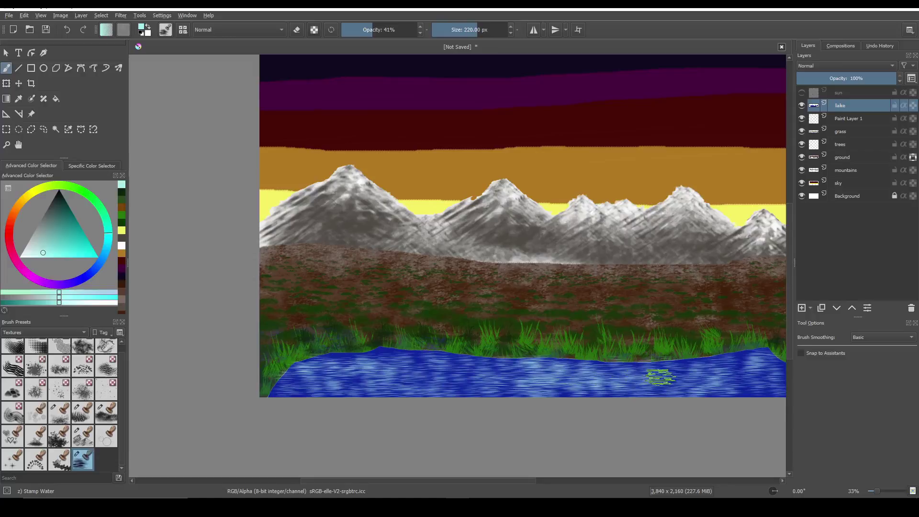
Add soft pinkish-violet ripples across the lake with the Stamp Water brush at 24% opacity.
left_click(35, 279)
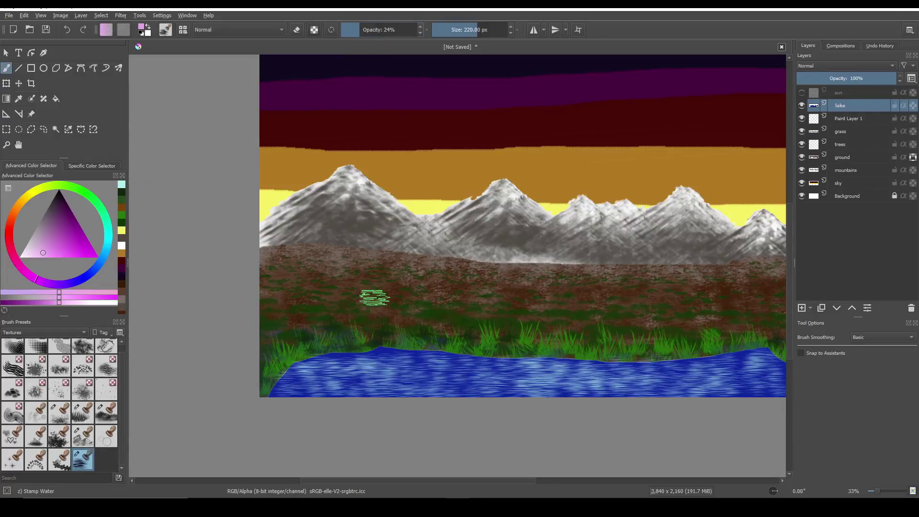
mouse_move(366, 386)
left_mouse_down()
mouse_move(416, 381)
mouse_move(332, 362)
mouse_move(425, 365)
mouse_move(325, 389)
mouse_move(389, 387)
mouse_move(320, 384)
mouse_move(284, 394)
mouse_move(384, 386)
left_mouse_up()
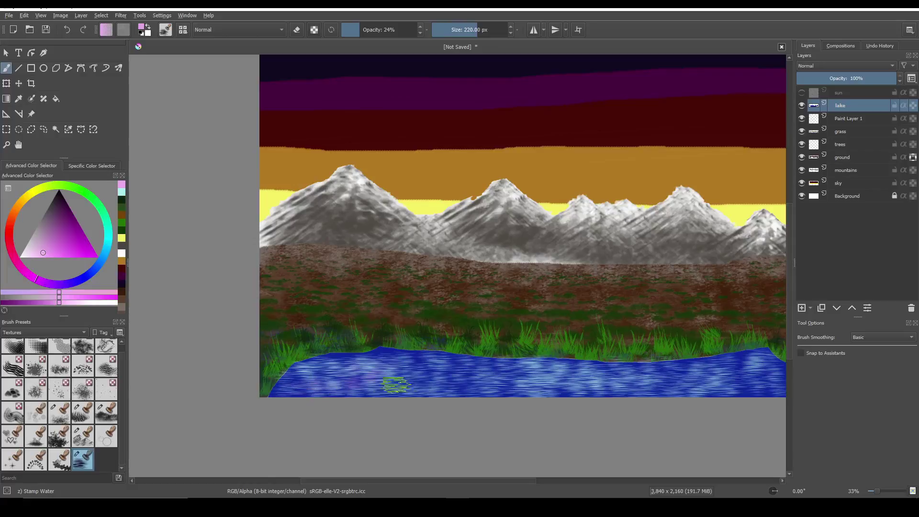
left_click_drag(462, 370, 498, 382)
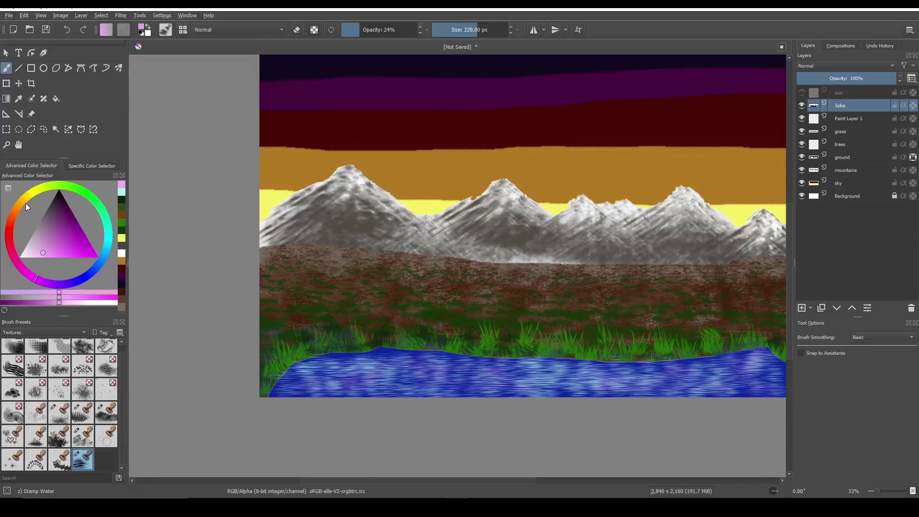
Choose a bright yellow and stamp yellow reflections over the lake's ripples and along its far shore.
left_click(38, 192)
left_click(62, 248)
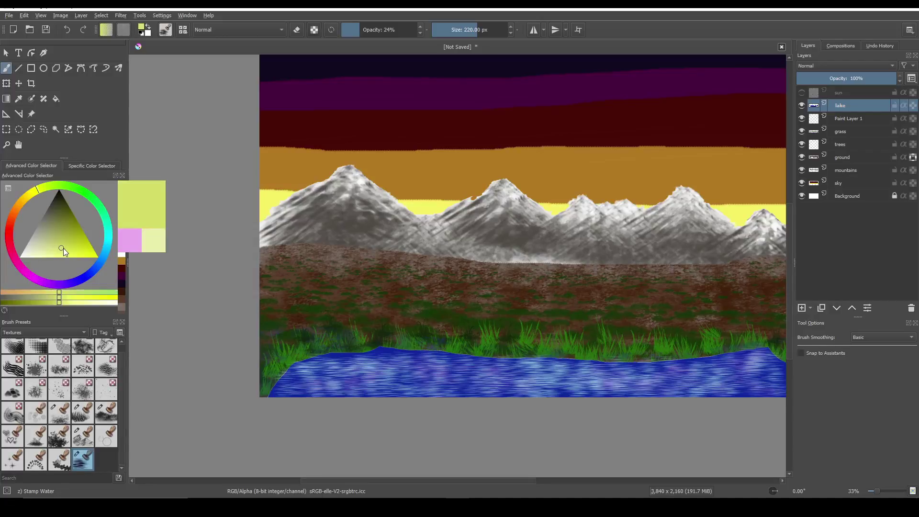
left_click(79, 255)
left_click(353, 383)
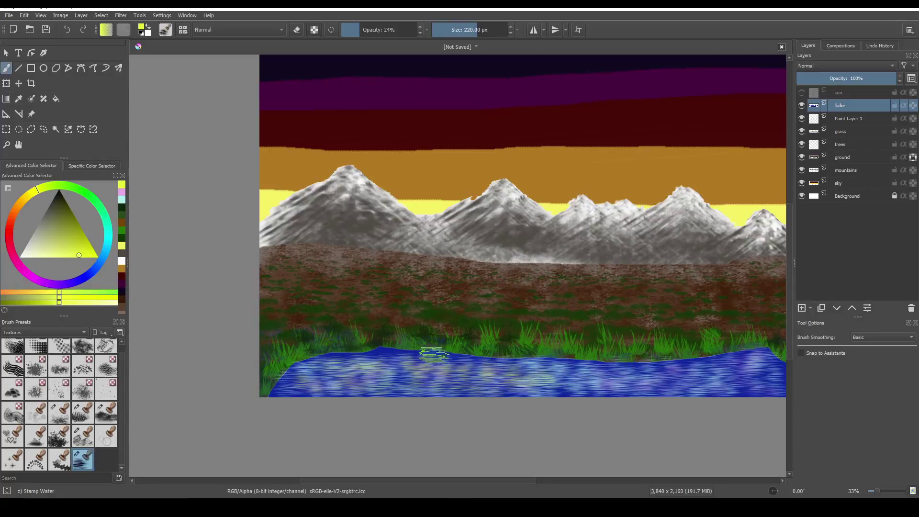
left_click_drag(354, 352, 392, 350)
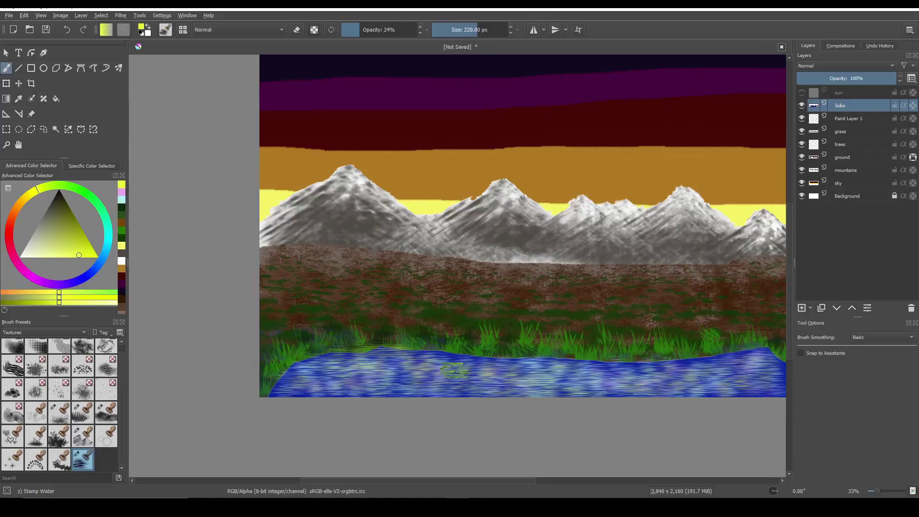
Stamp bright green ripples at the lake's left end and along the shore, then undo the last stroke.
left_click(79, 189)
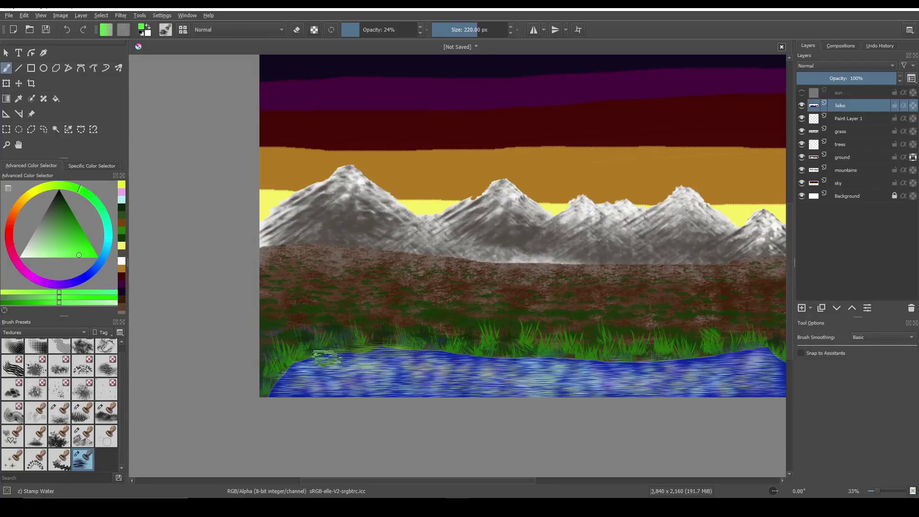
left_click(287, 379)
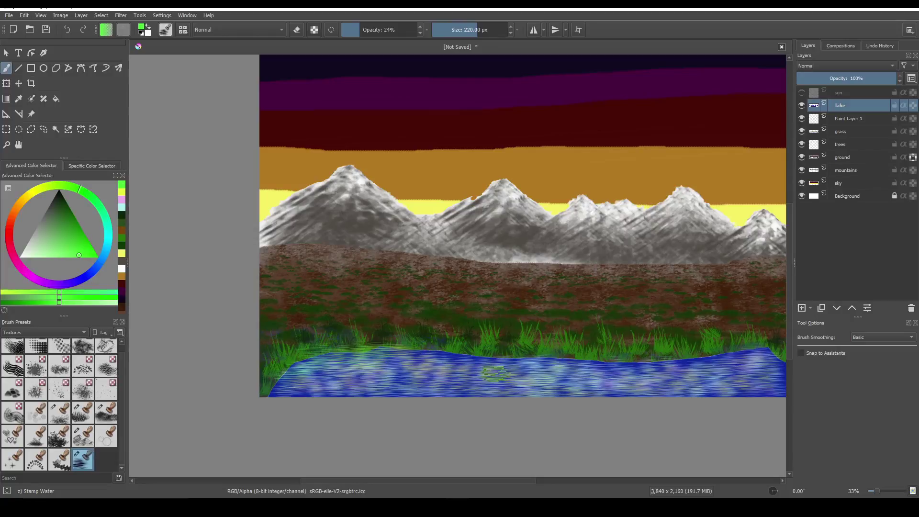
key("ctrl+z")
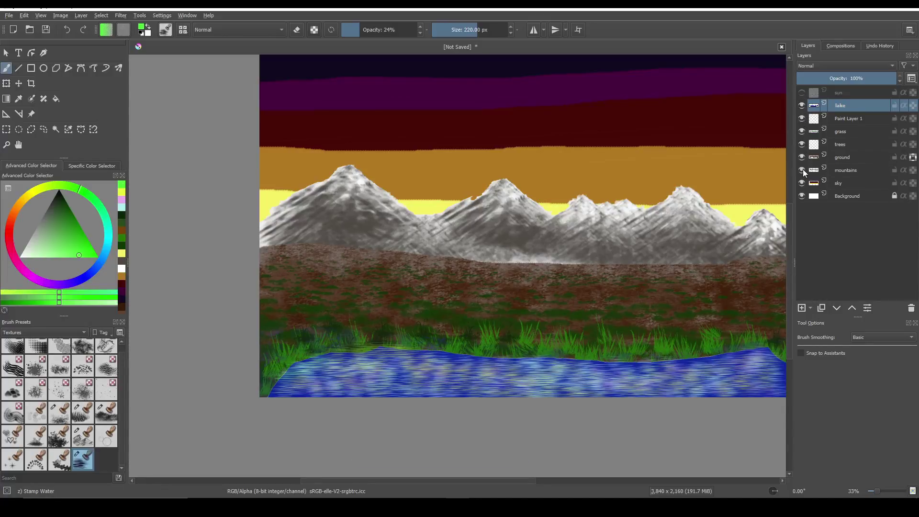
Hide the Background, sky, mountains, ground, trees, grass and Paint Layer 1 layers, leaving only the lake layer shown.
left_click(801, 197)
left_click(802, 183)
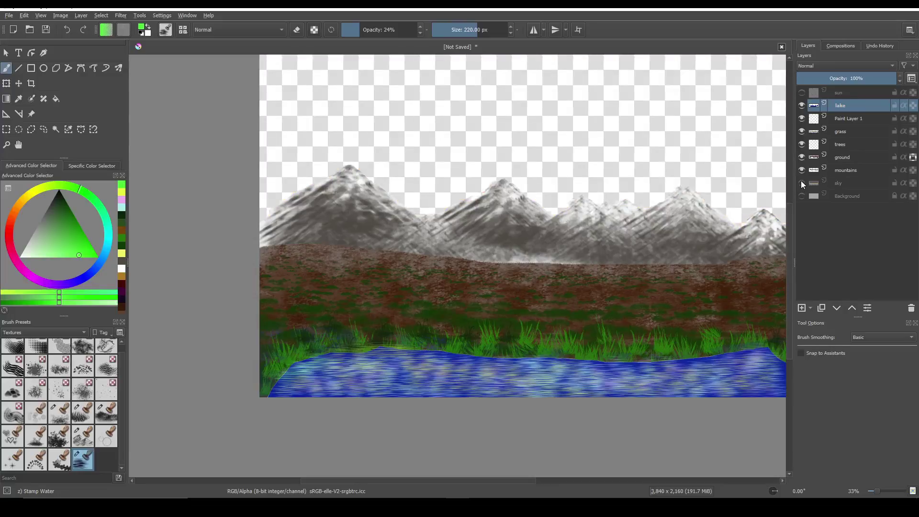
left_click(801, 171)
left_click(802, 158)
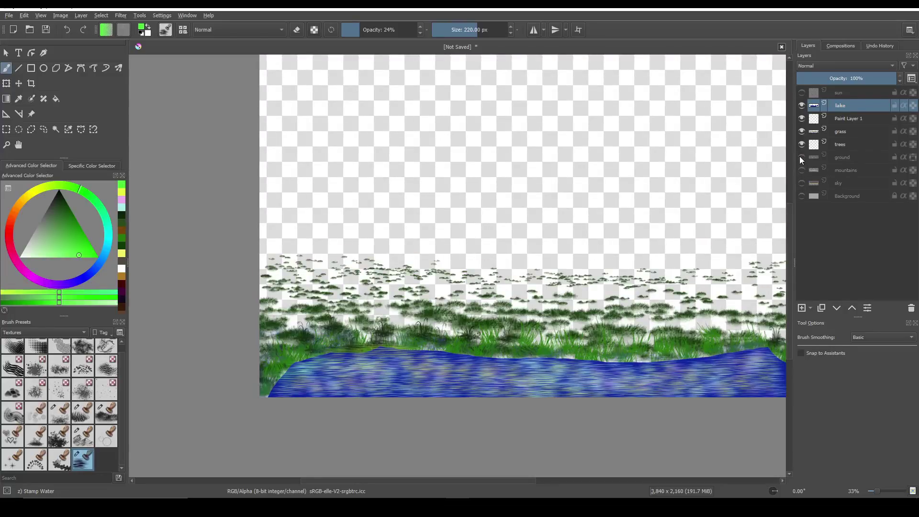
left_click(802, 144)
left_click(801, 131)
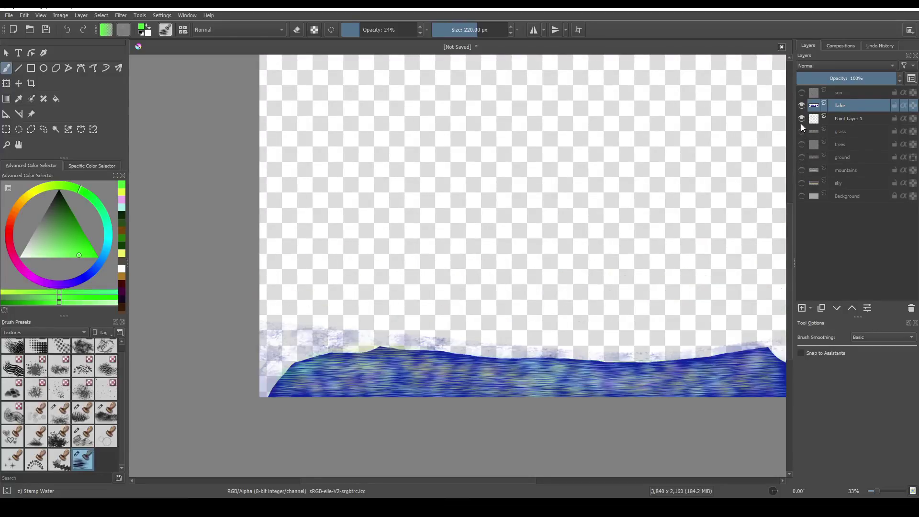
left_click(801, 118)
Restore the previous ground selection, delete the paint spilled beyond the lake's shore, and clear the selection.
left_click(43, 333)
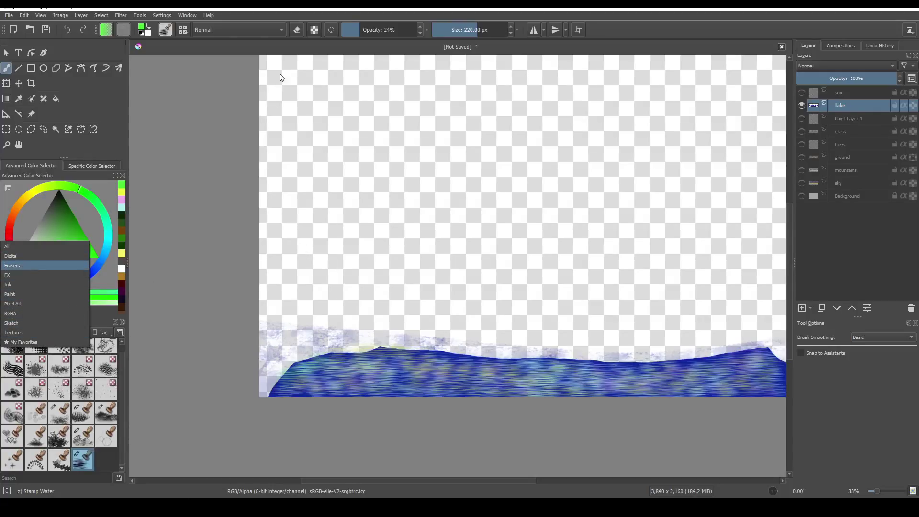
left_click(312, 13)
left_click(105, 17)
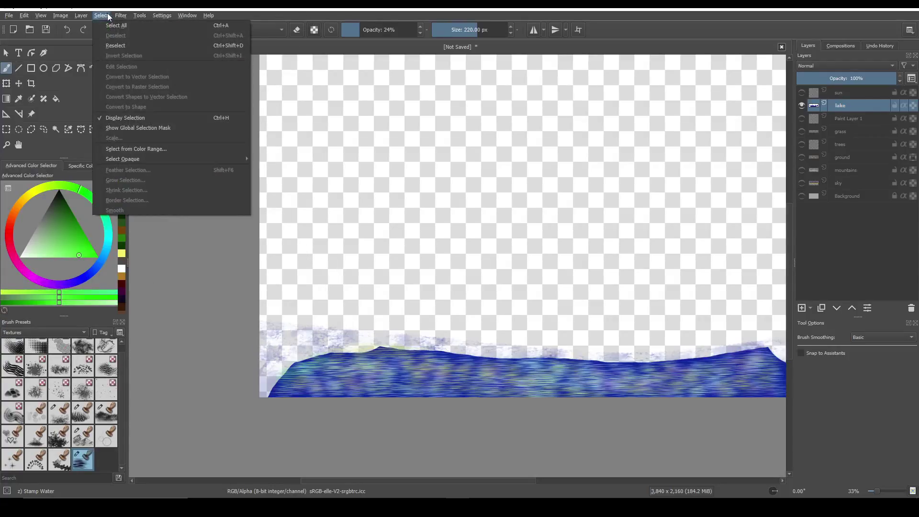
left_click(111, 46)
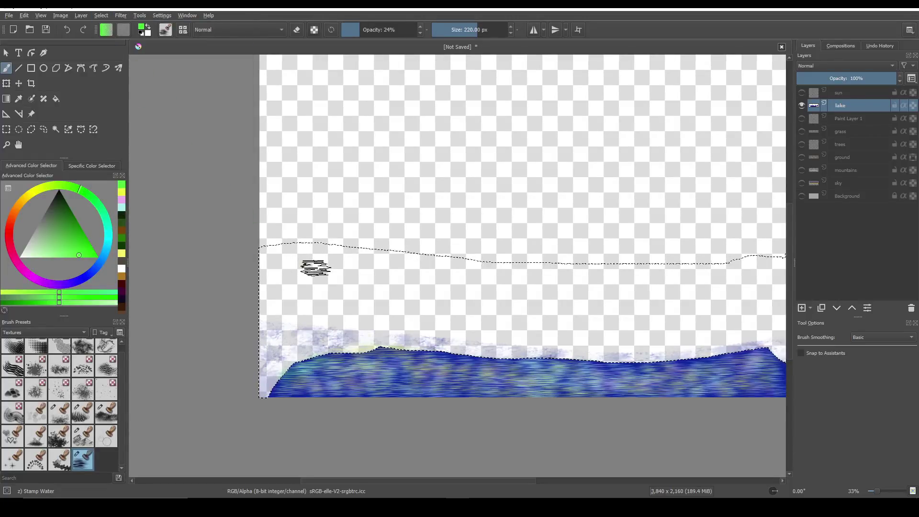
key("Delete")
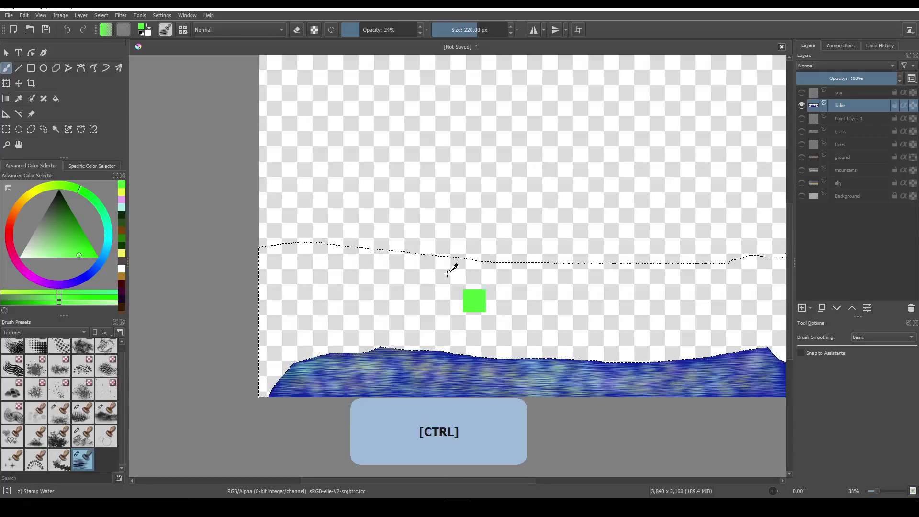
key("ctrl+shift+a")
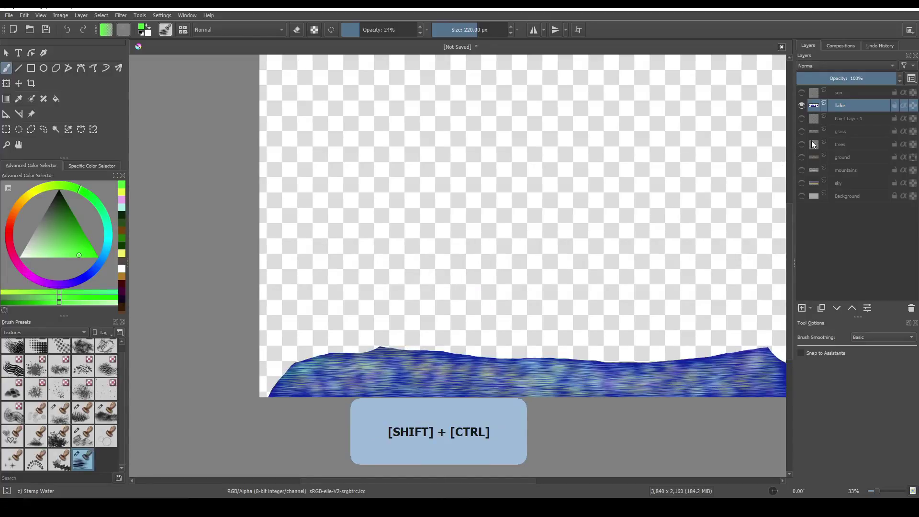
Lock the lake layer's alpha and stamp bright green ripples along the lake's far shoreline.
left_click(914, 105)
left_click(451, 360)
mouse_move(452, 359)
left_mouse_down()
mouse_move(333, 375)
mouse_move(405, 373)
mouse_move(309, 368)
mouse_move(358, 361)
mouse_move(334, 354)
mouse_move(289, 368)
mouse_move(355, 349)
mouse_move(279, 368)
mouse_move(320, 352)
mouse_move(351, 348)
mouse_move(292, 362)
mouse_move(264, 389)
mouse_move(312, 360)
mouse_move(416, 348)
mouse_move(373, 345)
mouse_move(480, 357)
mouse_move(457, 358)
mouse_move(769, 354)
mouse_move(749, 348)
mouse_move(779, 368)
left_mouse_up()
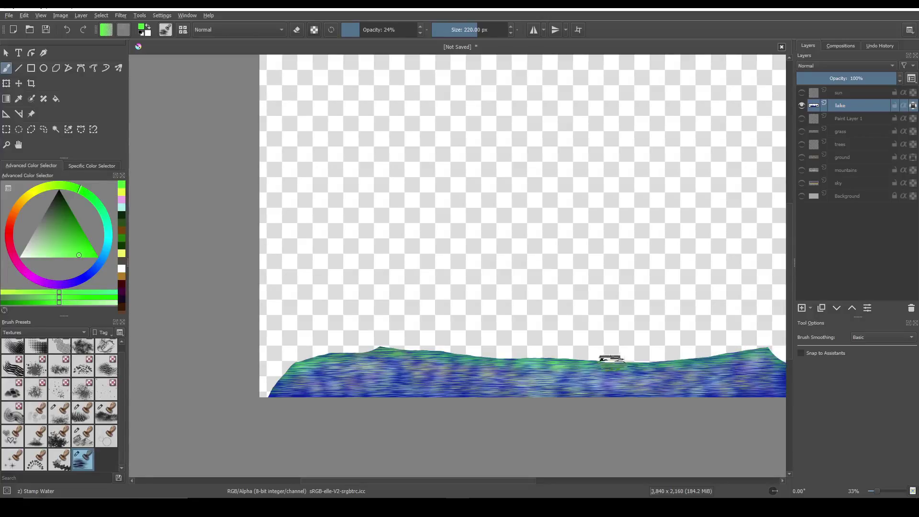
Stamp bright green ripples along the sloping shoreline at the lake's right end.
key("minus")
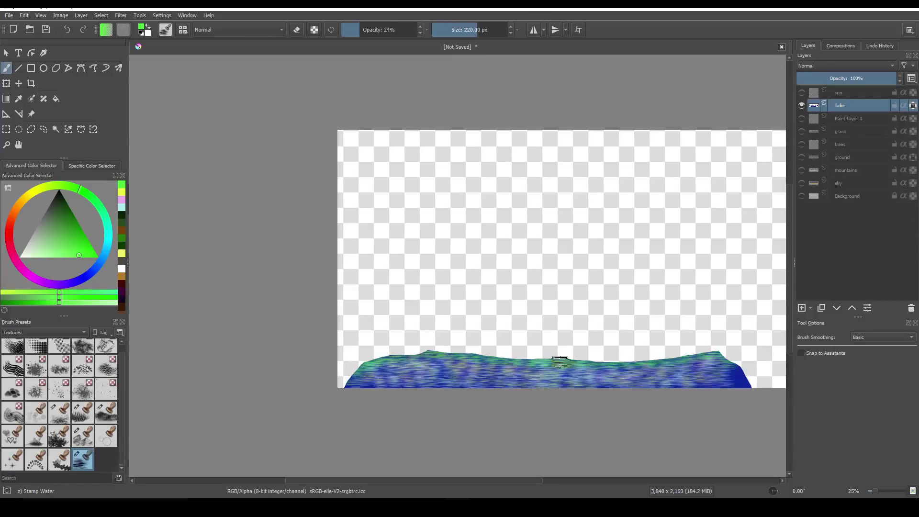
key("minus")
scroll(648, 367, "up", 3)
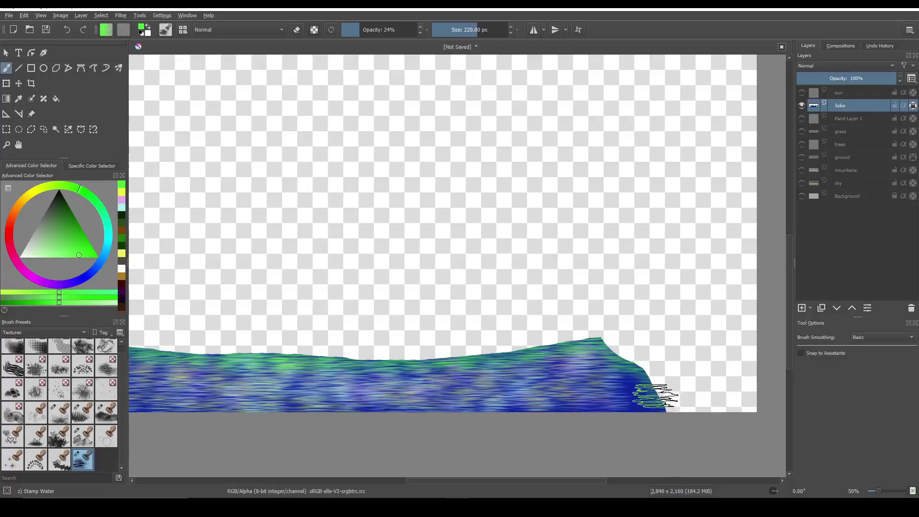
mouse_move(650, 381)
left_mouse_down()
mouse_move(656, 405)
mouse_move(657, 376)
left_mouse_up()
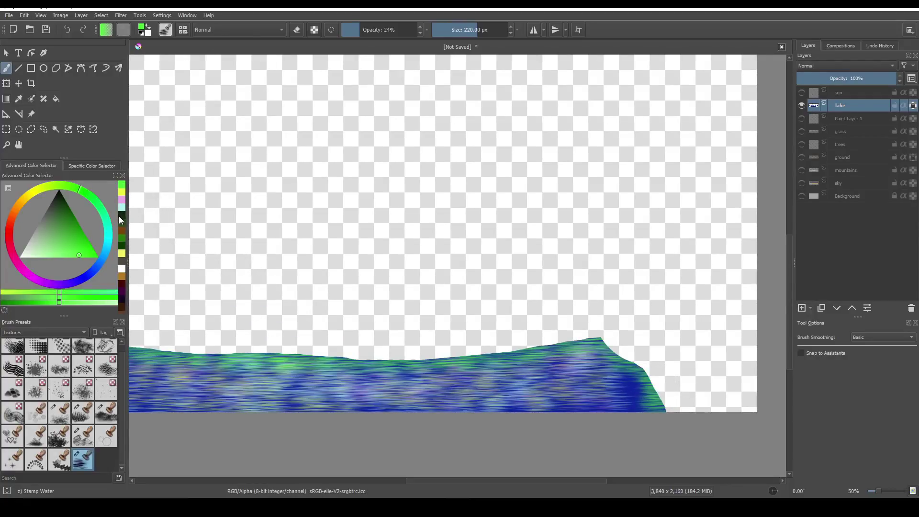
Stamp white, pink and yellow ripples over the plain blue water at the lake's right end.
left_click(123, 269)
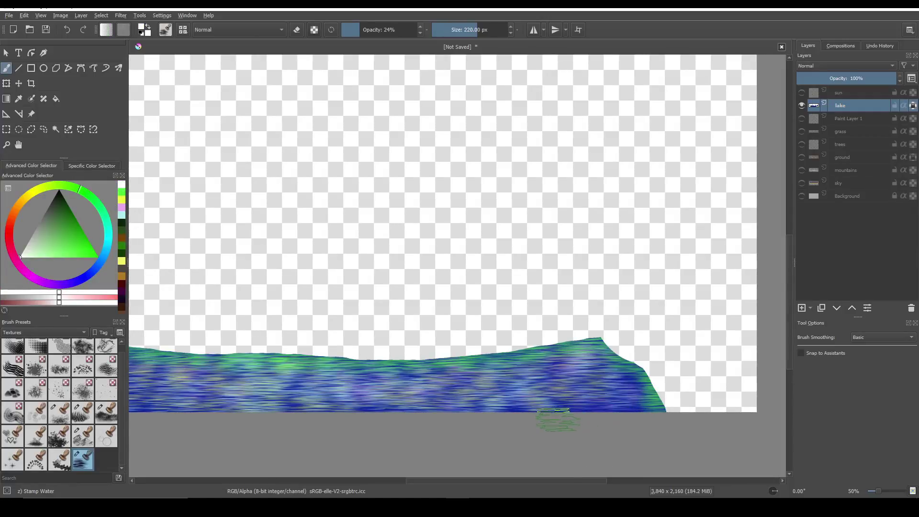
left_click(122, 208)
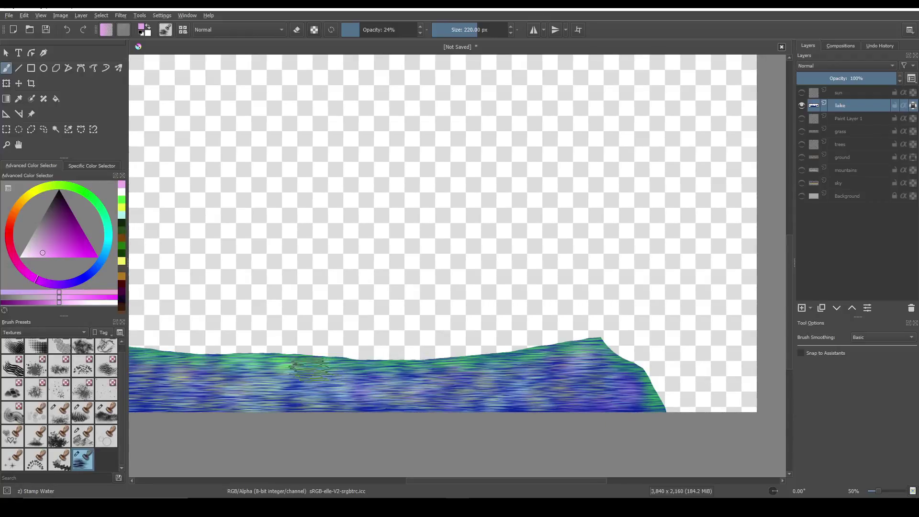
left_click(122, 206)
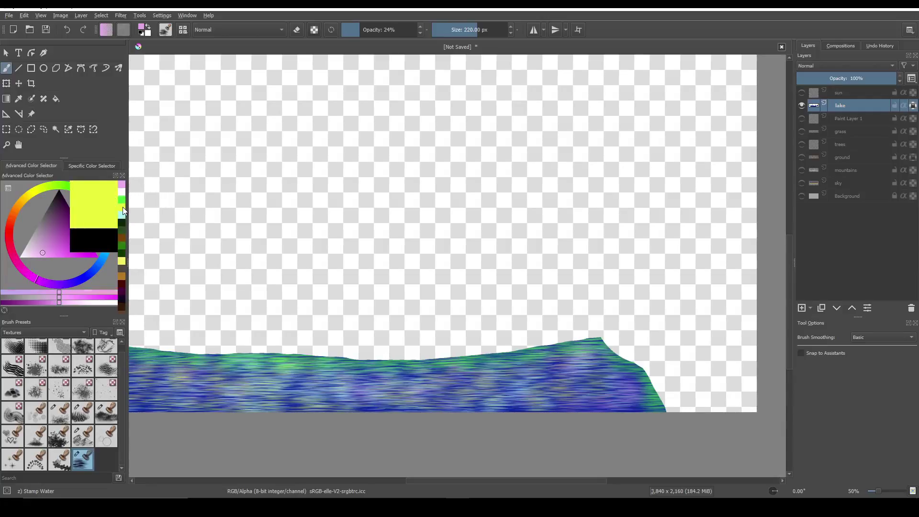
left_click_drag(582, 405, 596, 379)
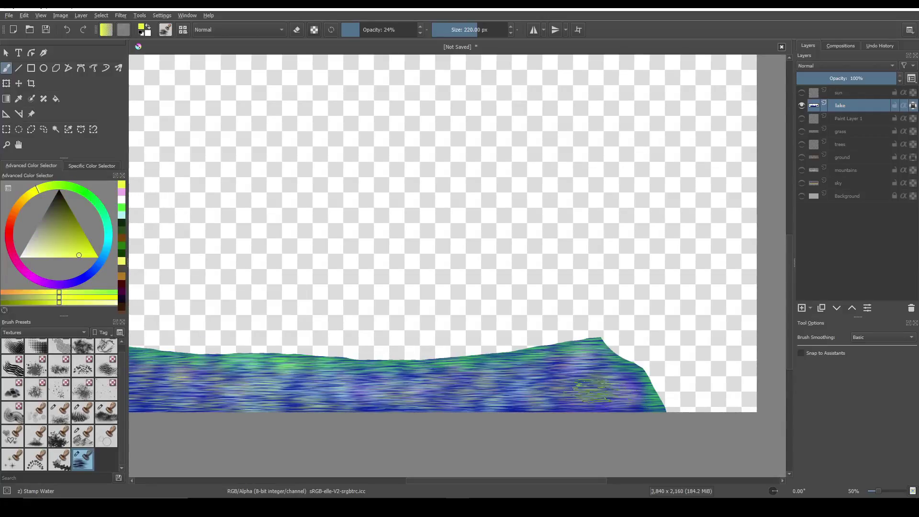
Show the Background, sky, mountains, ground, trees, grass, Paint Layer 1 and sun layers again.
scroll(633, 400, "down", 1)
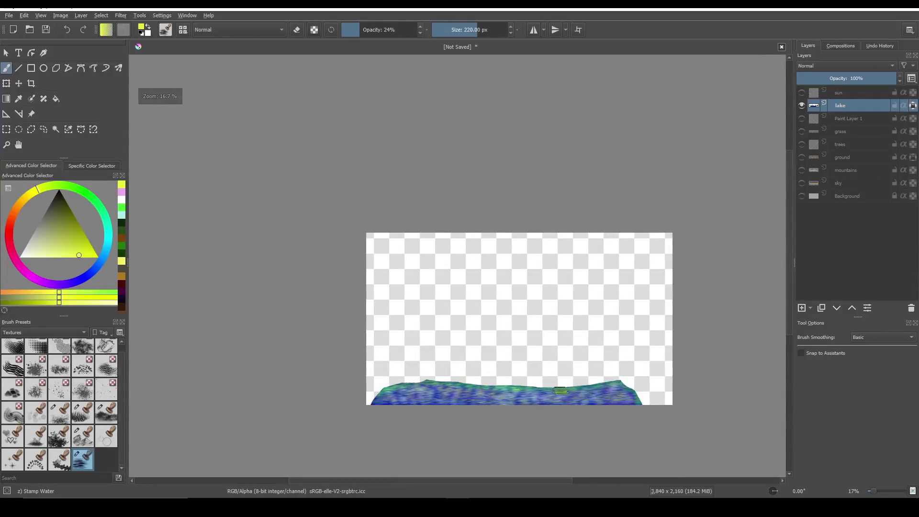
left_click(803, 196)
left_click(803, 183)
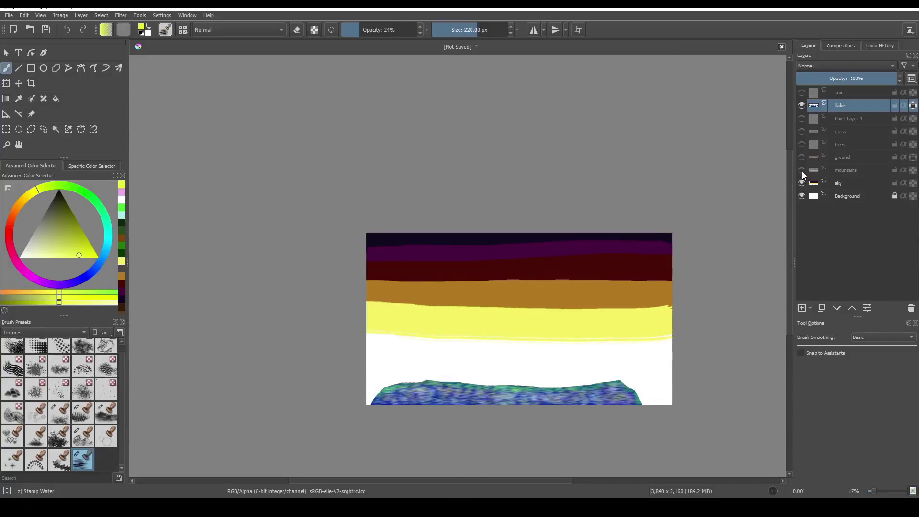
left_click(802, 171)
left_click(800, 157)
left_click(798, 143)
left_click(803, 131)
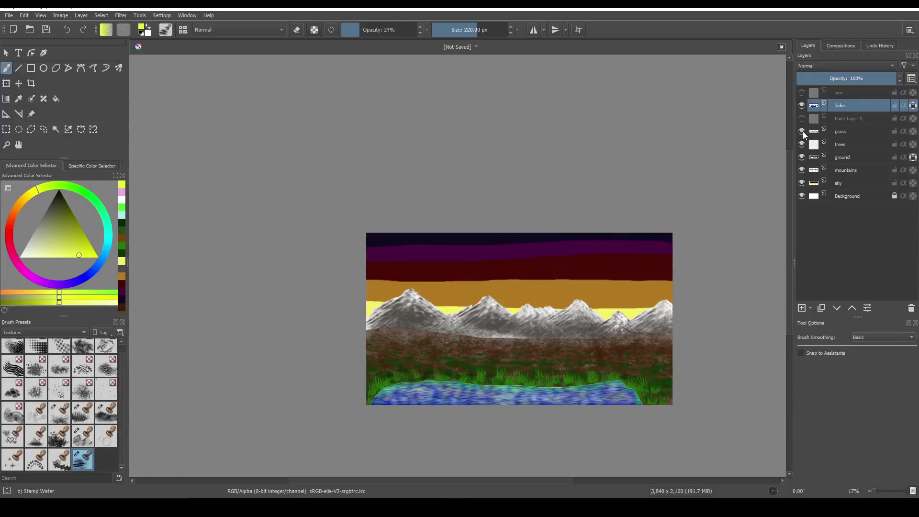
left_click(803, 119)
left_click(803, 119)
left_click(804, 119)
scroll(565, 400, "up", 2)
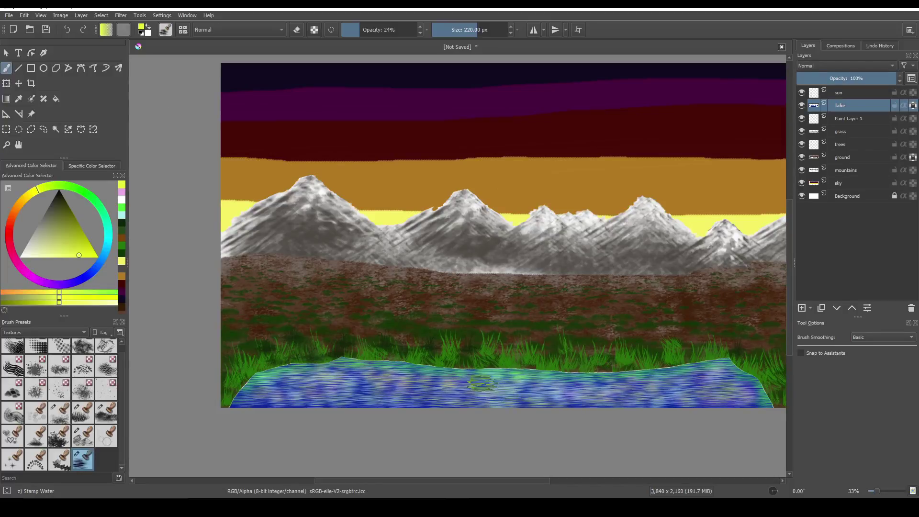
Filter the brush presets to the Paint tag, then duplicate the sky layer and hide the original.
scroll(460, 378, "down", 1)
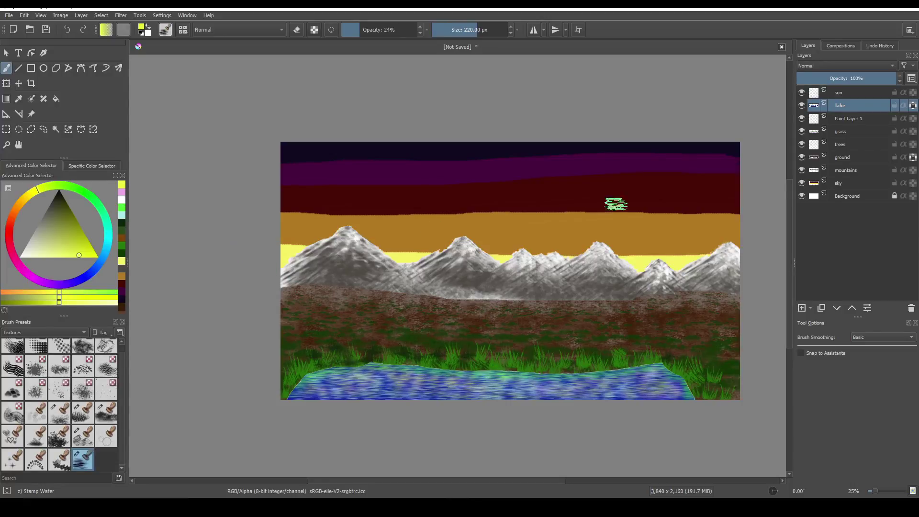
left_click(831, 183)
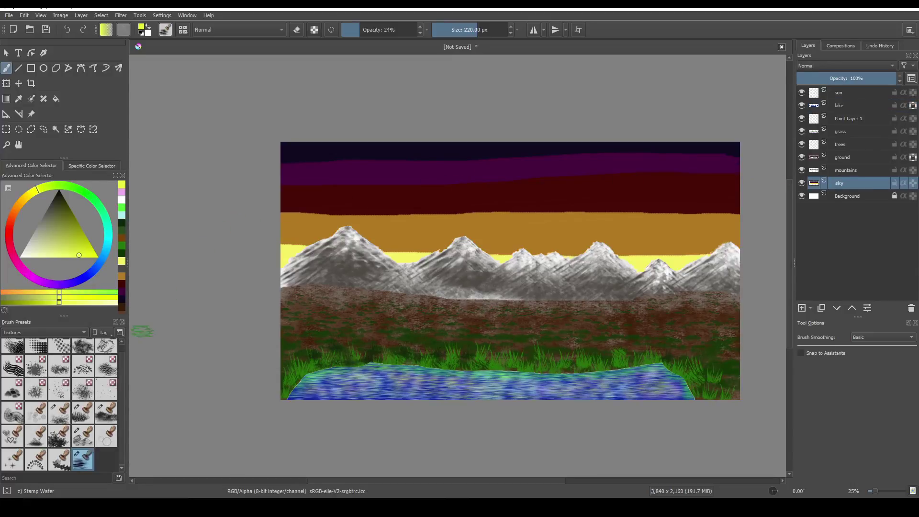
left_click(34, 333)
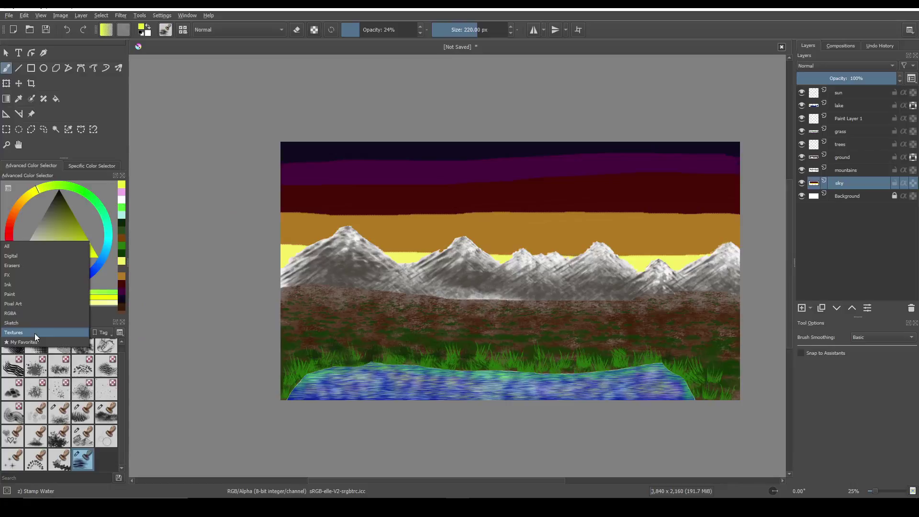
left_click(37, 257)
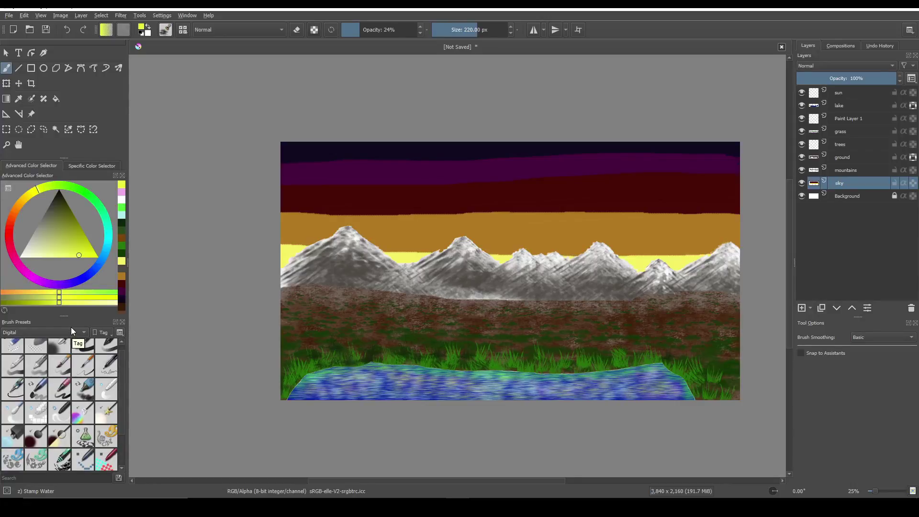
left_click(43, 332)
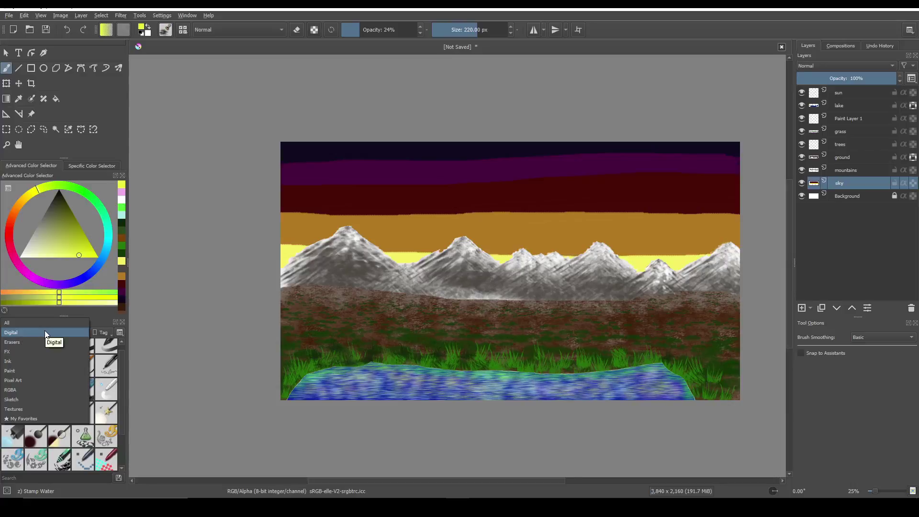
left_click(44, 371)
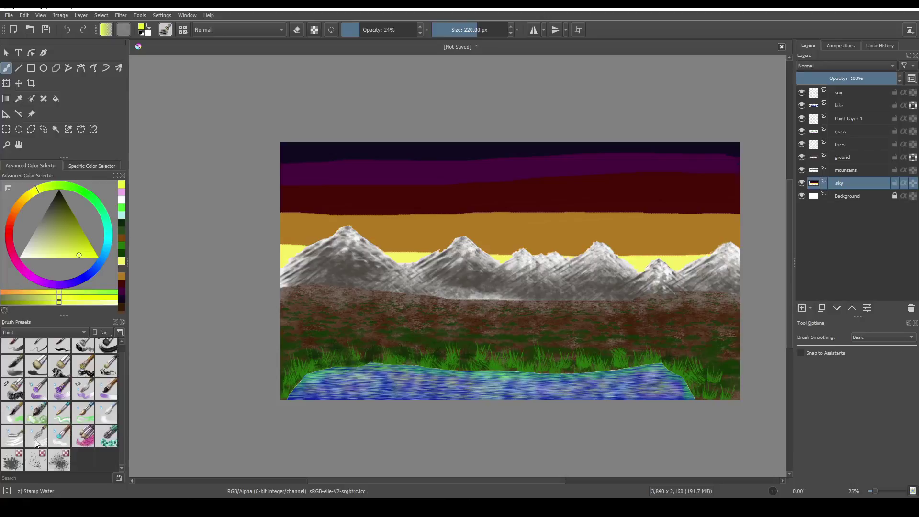
mouse_move(13, 445)
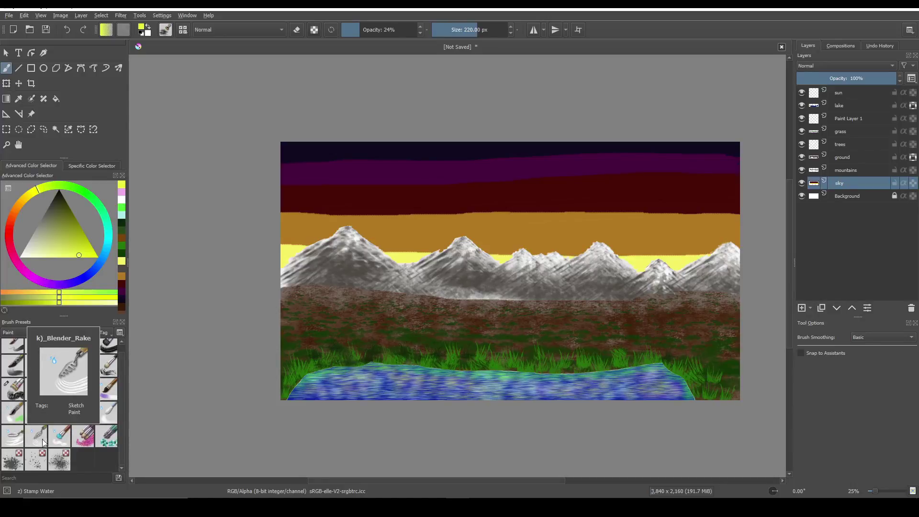
mouse_move(61, 444)
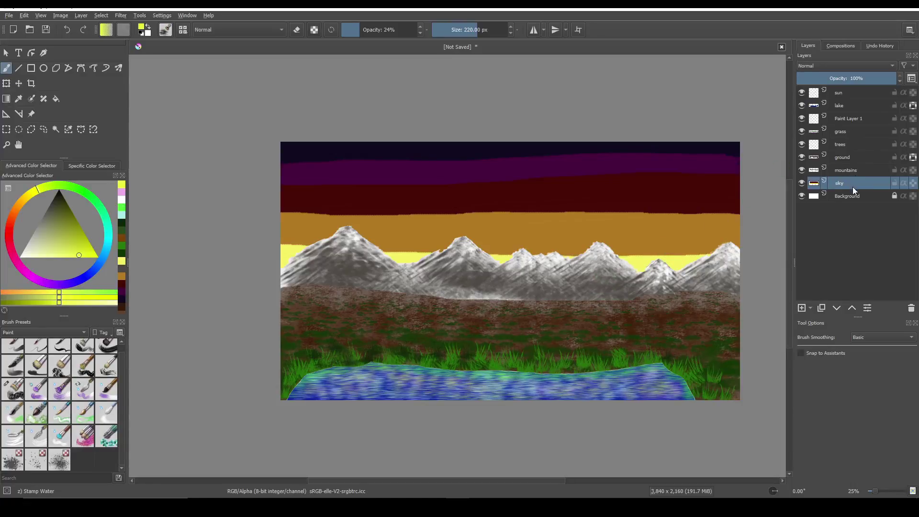
mouse_move(840, 187)
left_click(823, 309)
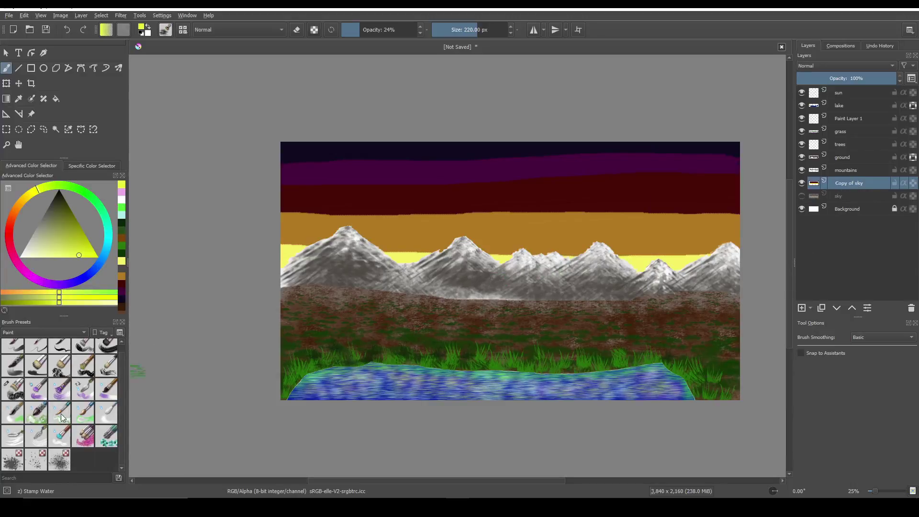
Choose the Blender Textured Soft brush and set its opacity to 40% and its size to 194.73 px.
left_click(56, 440)
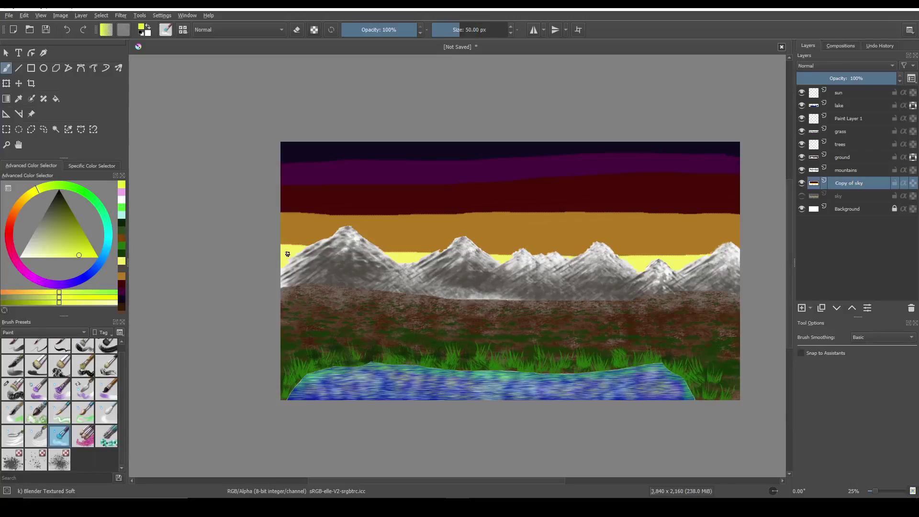
left_click(372, 31)
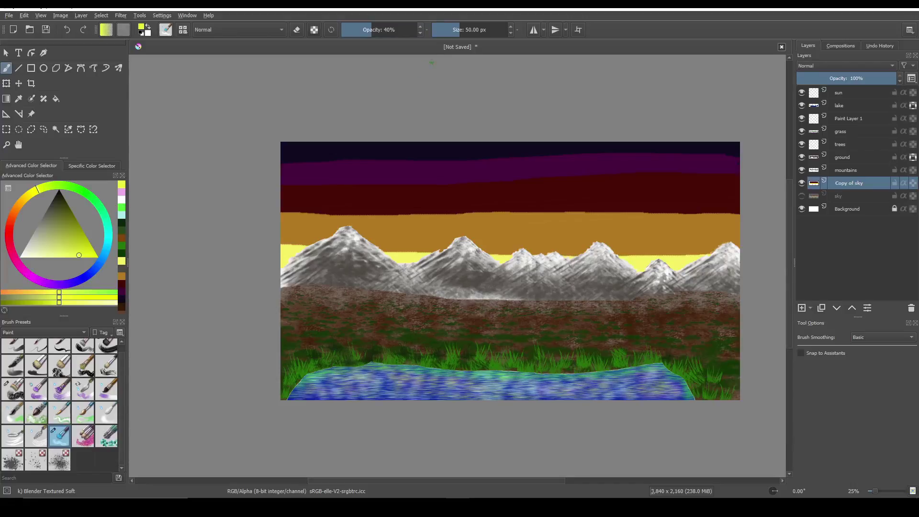
left_click_drag(471, 30, 482, 30)
left_click(473, 32)
Blend the yellow sky band into the orange one above the mountains, and smudge the orange band's upper edge.
mouse_move(259, 245)
left_mouse_down()
mouse_move(560, 258)
mouse_move(751, 249)
mouse_move(673, 256)
mouse_move(495, 246)
mouse_move(716, 249)
left_mouse_up()
mouse_move(645, 258)
left_mouse_down()
mouse_move(581, 253)
mouse_move(711, 250)
mouse_move(633, 255)
left_mouse_up()
mouse_move(752, 212)
left_mouse_down()
mouse_move(286, 199)
mouse_move(505, 207)
mouse_move(283, 207)
mouse_move(353, 224)
left_mouse_up()
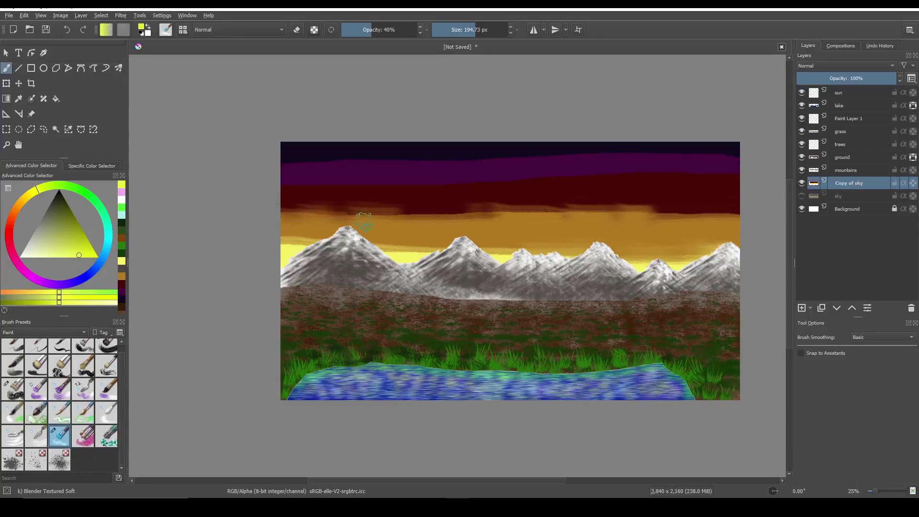
left_click_drag(272, 236, 474, 244)
mouse_move(381, 253)
left_mouse_down()
mouse_move(521, 247)
mouse_move(403, 256)
mouse_move(522, 257)
mouse_move(468, 272)
mouse_move(551, 258)
mouse_move(519, 269)
mouse_move(702, 256)
mouse_move(405, 250)
mouse_move(453, 245)
mouse_move(394, 253)
mouse_move(484, 251)
mouse_move(459, 268)
mouse_move(521, 258)
mouse_move(492, 272)
mouse_move(506, 259)
mouse_move(534, 258)
mouse_move(476, 267)
mouse_move(524, 246)
mouse_move(504, 272)
mouse_move(487, 271)
mouse_move(647, 255)
mouse_move(606, 282)
mouse_move(717, 256)
mouse_move(663, 272)
mouse_move(669, 251)
left_mouse_up()
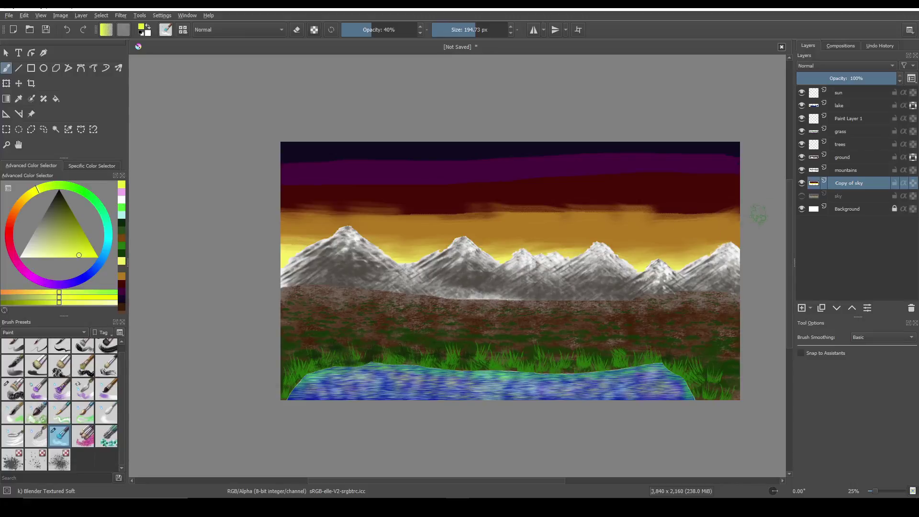
Blend the orange sky band into the dark red band with short strokes across the sky, and undo the last stroke.
mouse_move(700, 220)
left_mouse_down()
mouse_move(716, 210)
mouse_move(664, 213)
mouse_move(694, 207)
left_mouse_up()
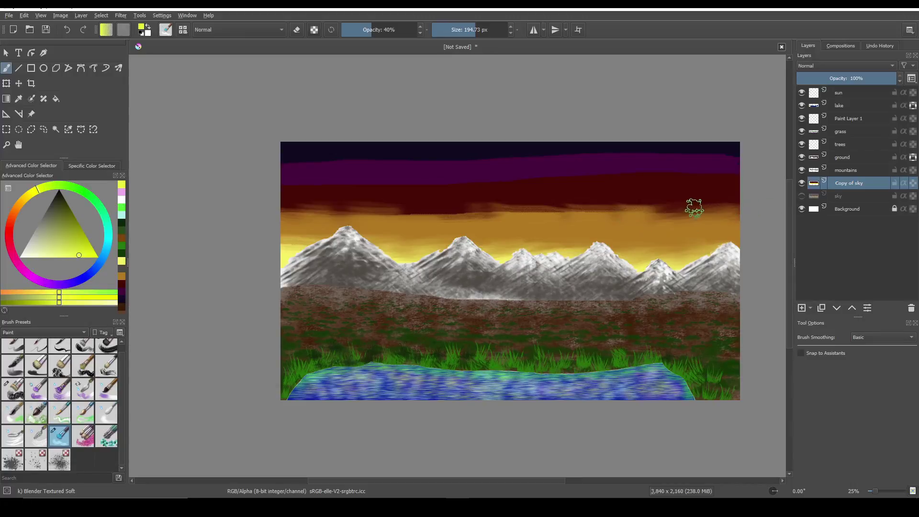
mouse_move(641, 218)
left_mouse_down()
mouse_move(566, 217)
mouse_move(618, 212)
left_mouse_up()
mouse_move(544, 215)
left_mouse_down()
mouse_move(570, 225)
mouse_move(634, 206)
mouse_move(538, 224)
mouse_move(605, 197)
mouse_move(535, 217)
mouse_move(603, 208)
mouse_move(571, 221)
mouse_move(631, 202)
mouse_move(578, 221)
mouse_move(657, 198)
mouse_move(621, 213)
mouse_move(642, 195)
mouse_move(550, 213)
mouse_move(566, 198)
mouse_move(516, 214)
mouse_move(515, 224)
mouse_move(562, 195)
mouse_move(546, 195)
mouse_move(449, 225)
mouse_move(533, 192)
mouse_move(417, 227)
mouse_move(520, 199)
mouse_move(396, 221)
mouse_move(519, 201)
mouse_move(475, 218)
left_mouse_up()
mouse_move(385, 224)
left_mouse_down()
mouse_move(363, 223)
mouse_move(443, 201)
mouse_move(350, 217)
mouse_move(407, 200)
mouse_move(370, 204)
mouse_move(312, 222)
mouse_move(362, 203)
left_mouse_up()
mouse_move(288, 221)
left_mouse_down()
mouse_move(328, 206)
mouse_move(268, 213)
mouse_move(361, 203)
left_mouse_up()
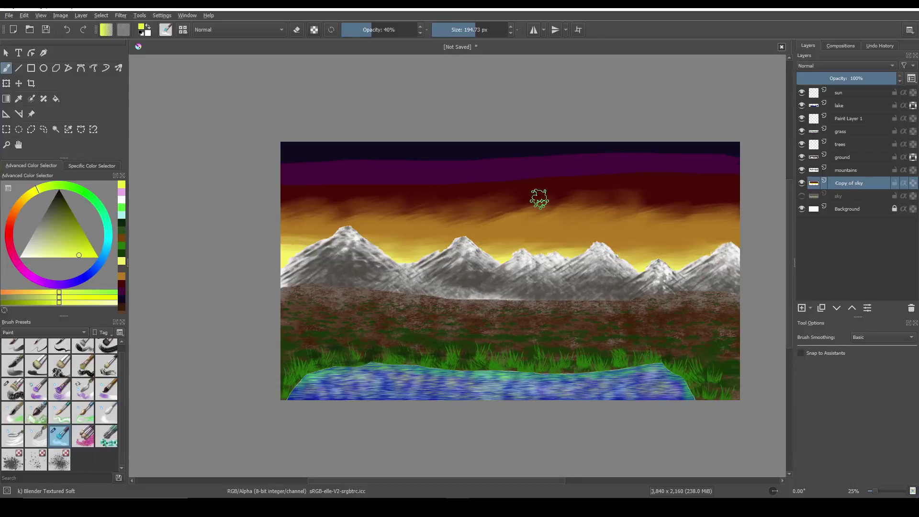
key("ctrl+z")
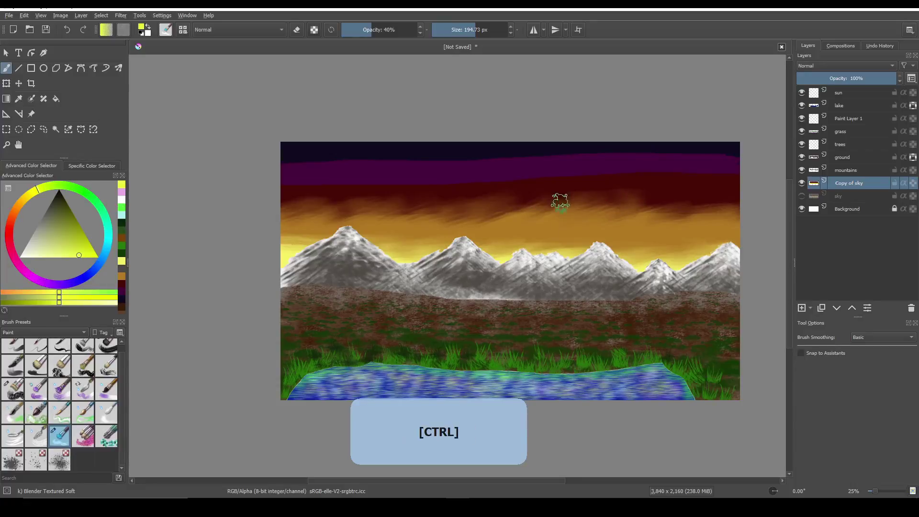
key("ctrl+x")
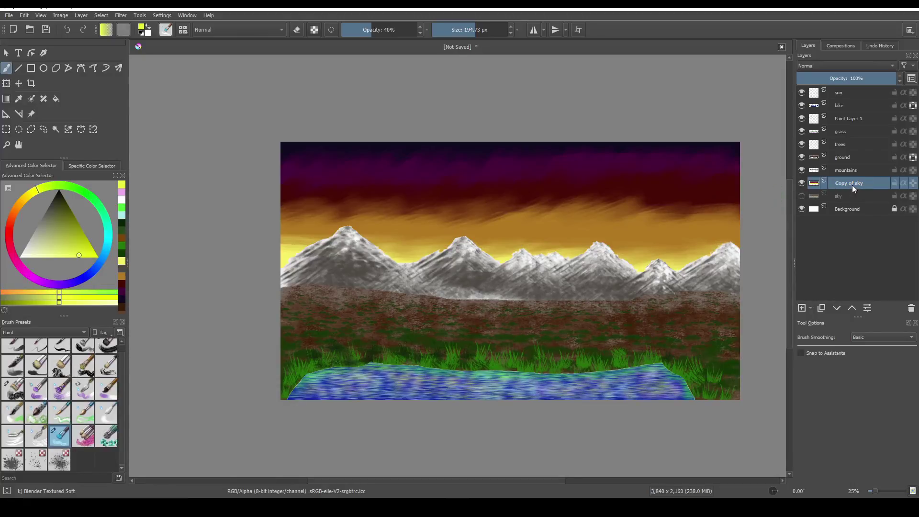
Duplicate the blended Copy of sky layer and hide the lower copy.
left_click(823, 311)
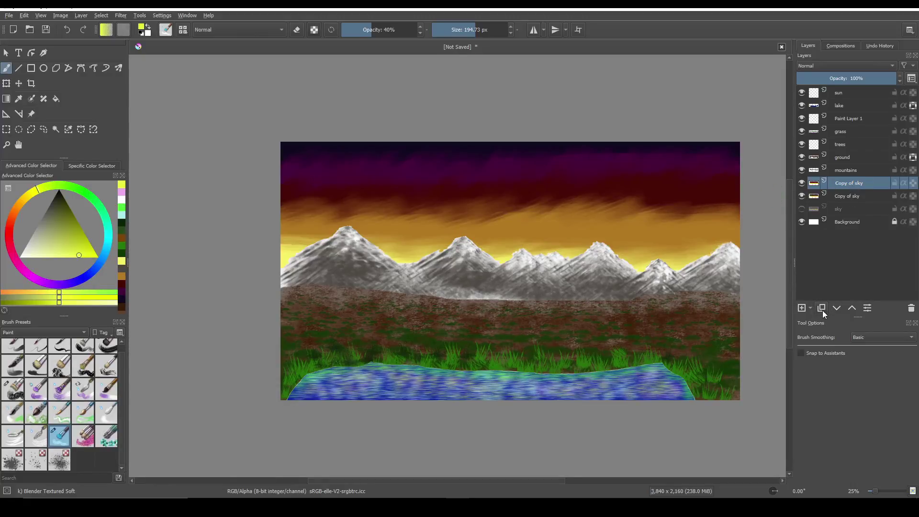
left_click(802, 197)
On the sun layer, choose the Adjust Dodge brush from the Digital presets and pick a pale yellow colour.
left_click(843, 93)
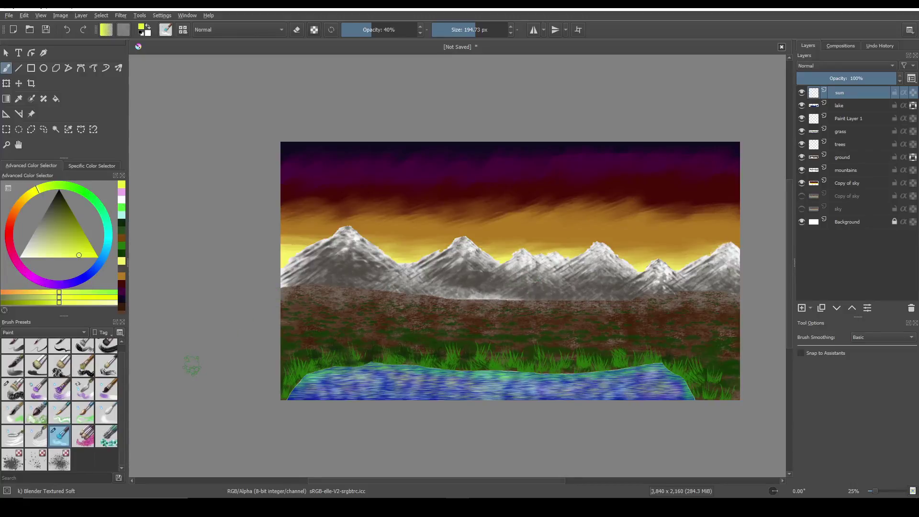
left_click(43, 333)
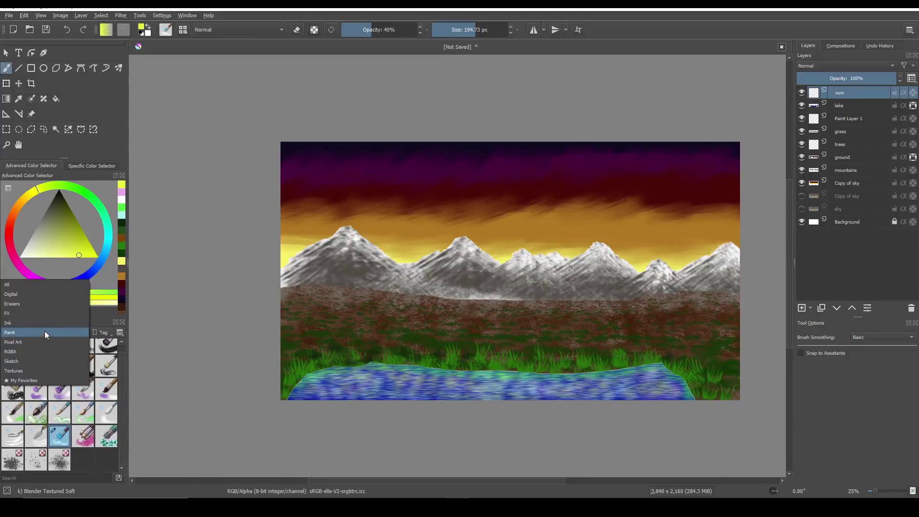
left_click(51, 292)
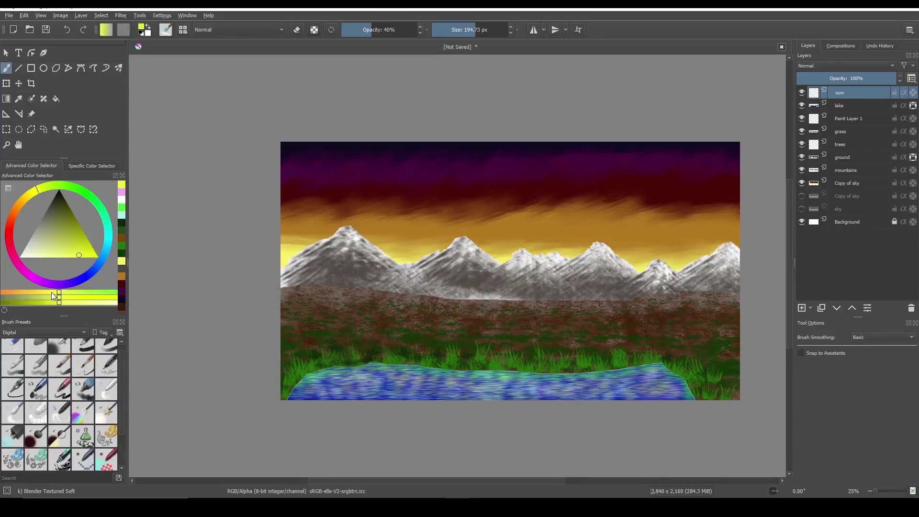
left_click(104, 416)
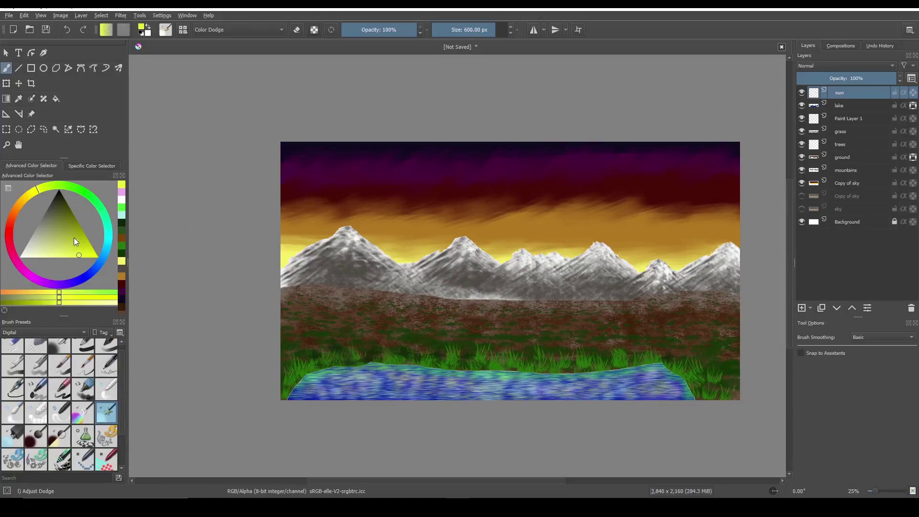
left_click(42, 256)
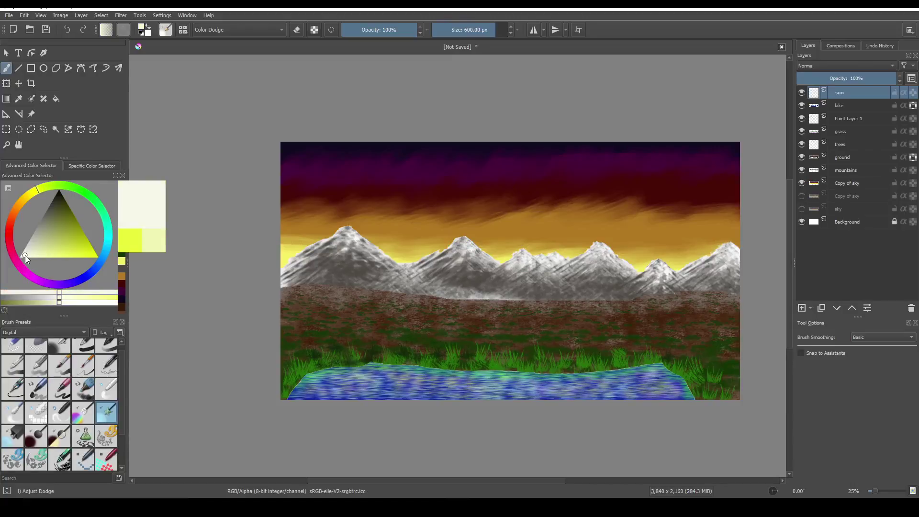
left_click(52, 256)
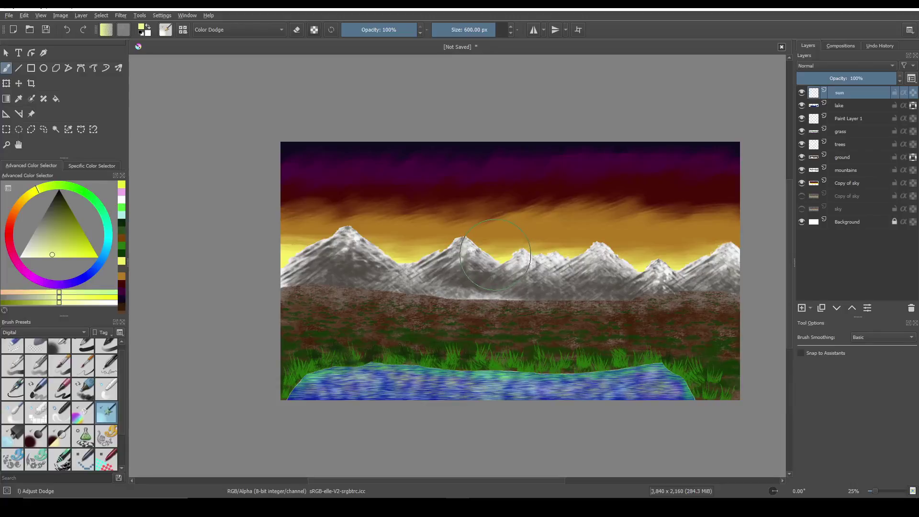
Test a glow dab over the mountains, undo it, and move the sun layer directly beneath the mountains layer.
left_click_drag(493, 265, 493, 265)
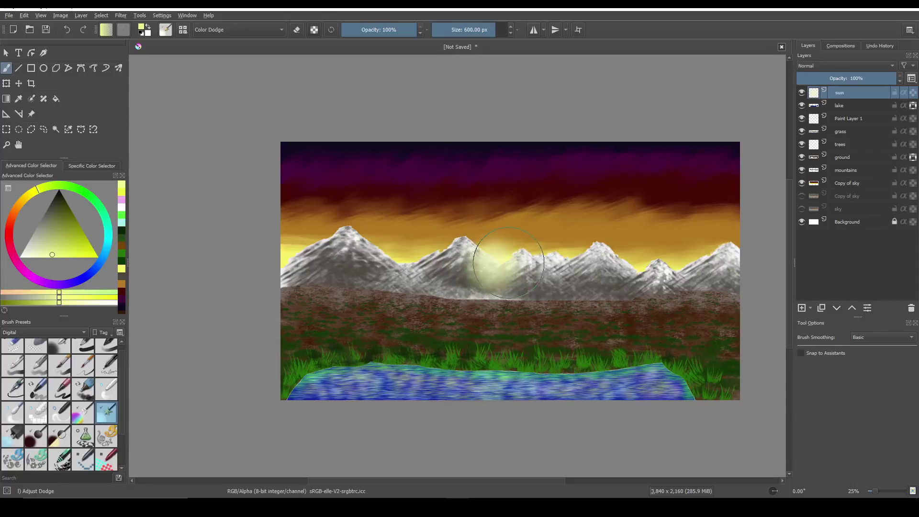
left_click(513, 262, "ctrl")
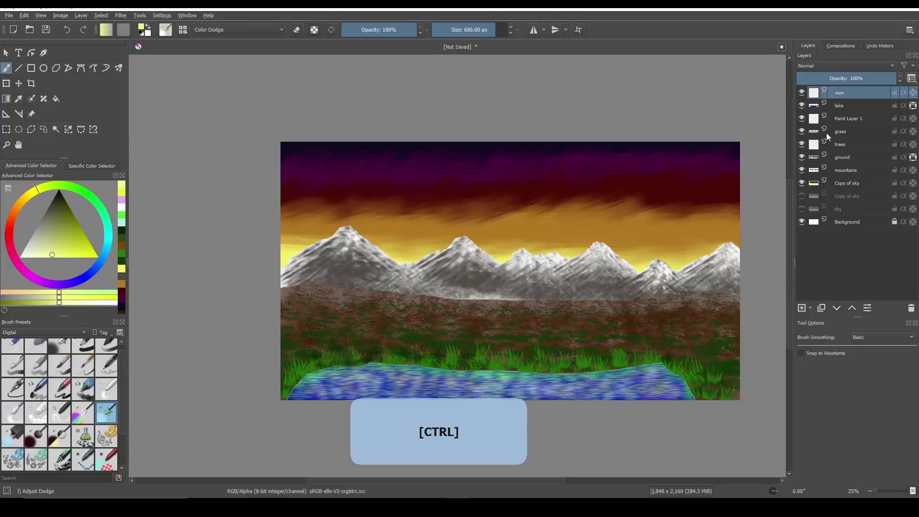
left_click_drag(846, 93, 847, 176)
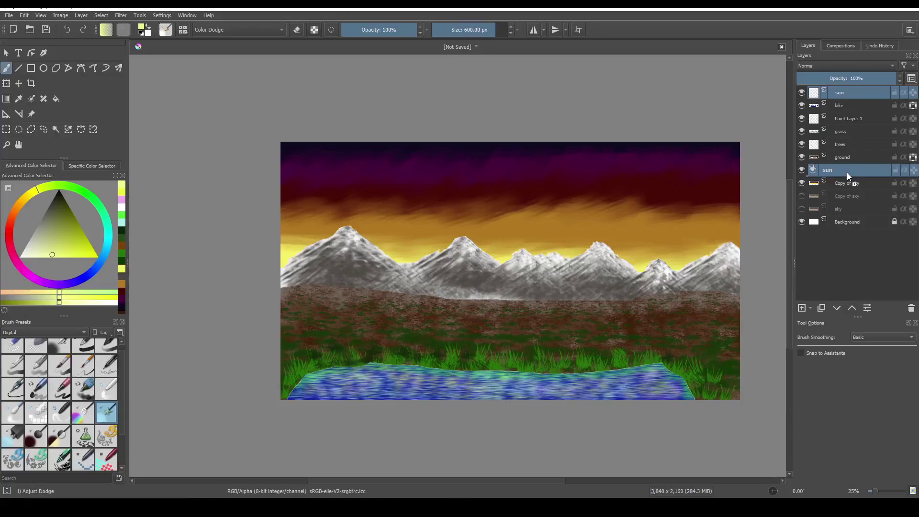
left_click_drag(848, 173, 848, 170)
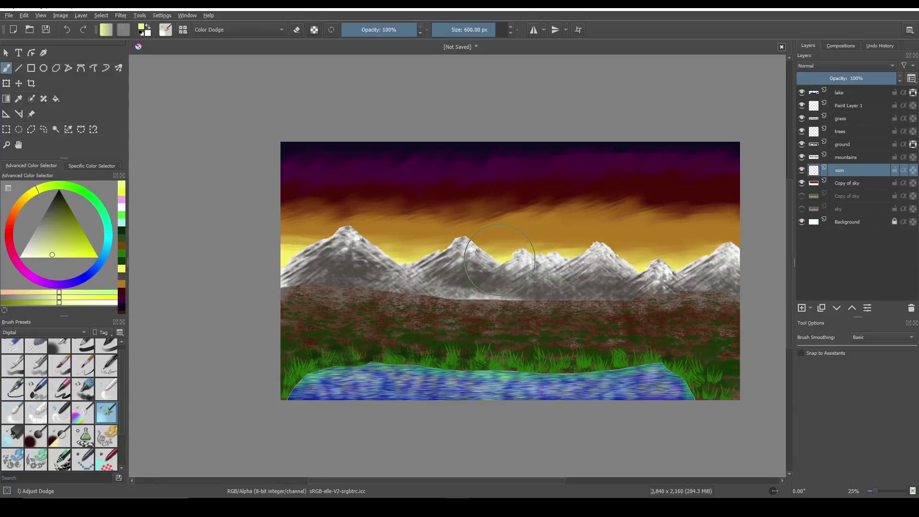
Build up a bright pale-yellow sun behind the dip between the second and third peaks with repeated dabs.
left_click(499, 259)
left_click(499, 260)
left_click(500, 259)
left_click(499, 260)
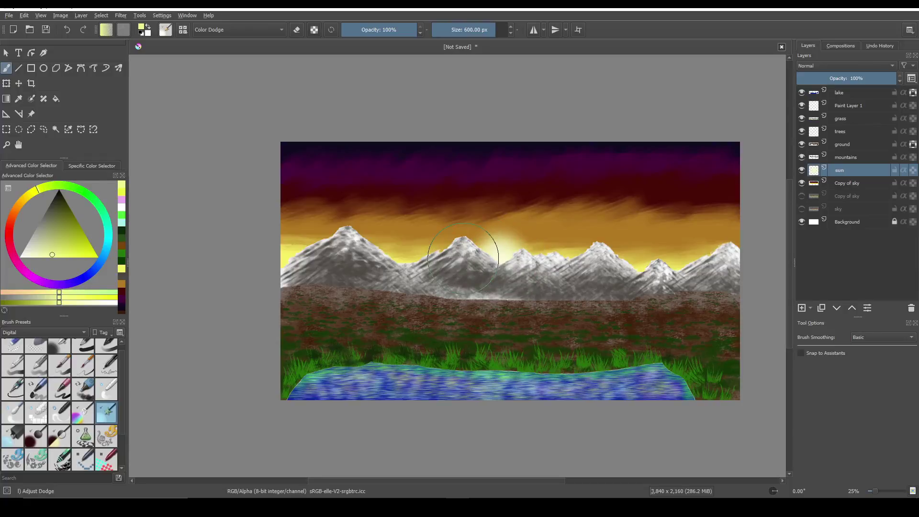
left_click(508, 251)
left_click(504, 252)
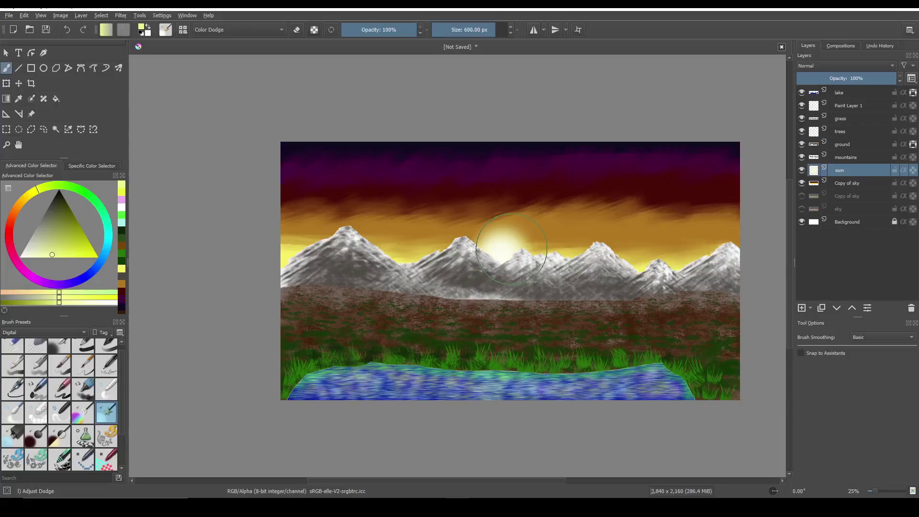
Pick a saturated yellow, set the brush size to 188.38 px, and dab the sun's centre.
left_click(77, 241)
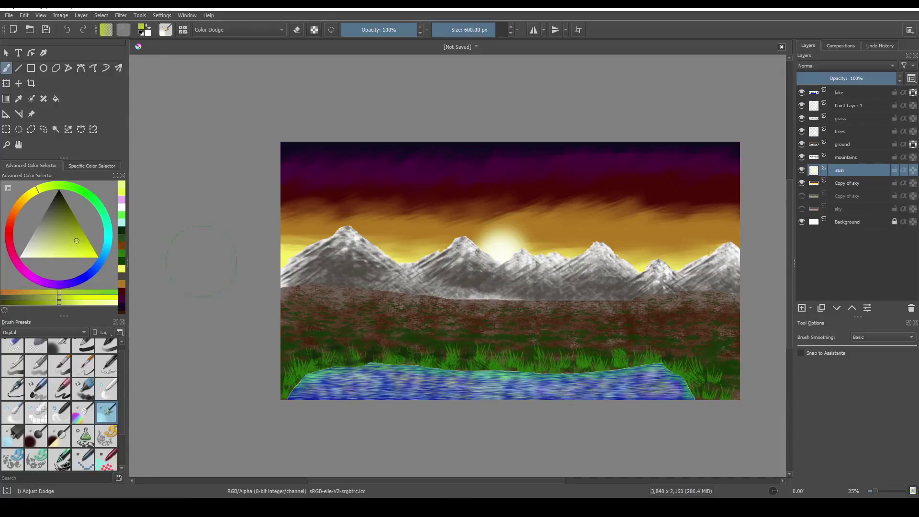
left_click(87, 252)
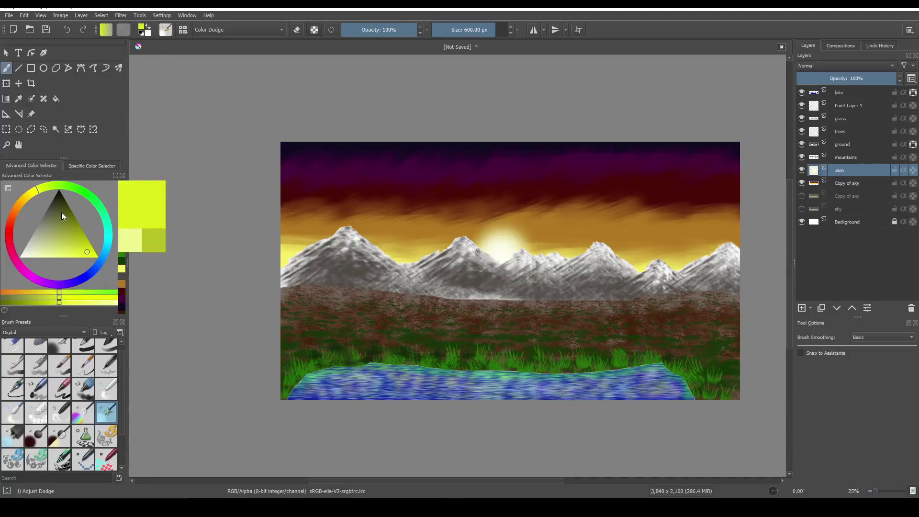
left_click(33, 191)
left_click(81, 253)
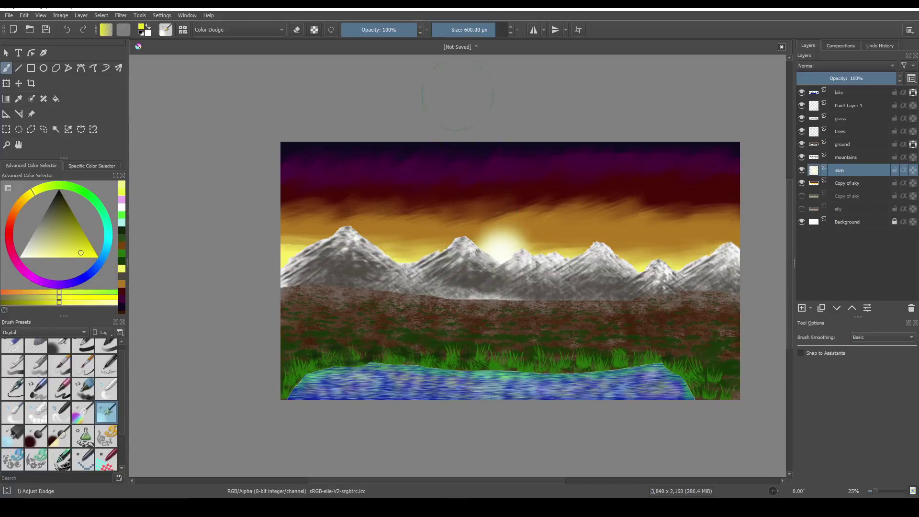
left_click(476, 30)
left_click(501, 252)
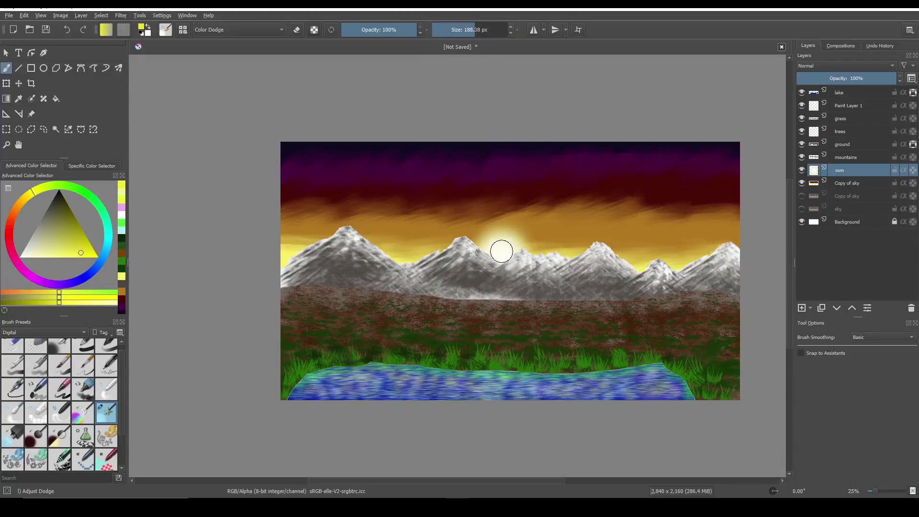
Set the brush to 693.98 px at 47% opacity and paint a wide yellow halo around the sun.
left_click(499, 32)
left_click(379, 33)
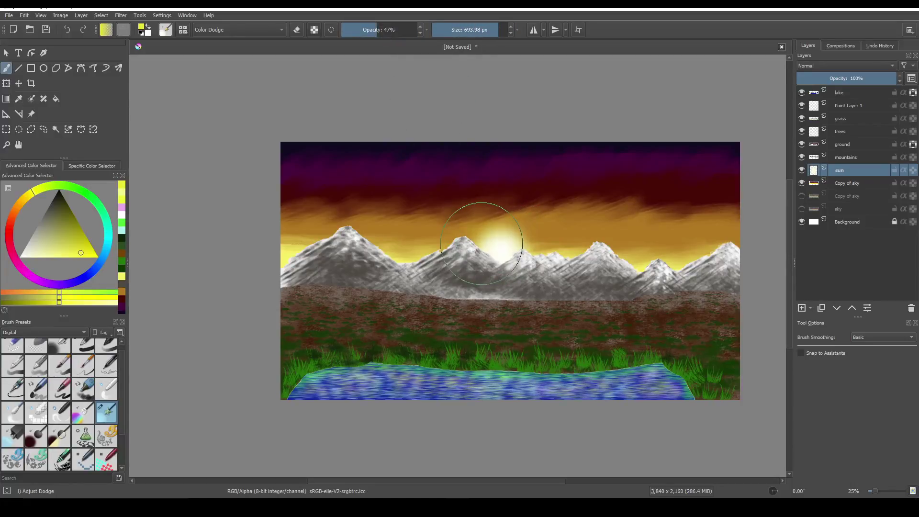
mouse_move(540, 265)
left_mouse_down()
mouse_move(495, 249)
mouse_move(421, 249)
mouse_move(473, 240)
mouse_move(538, 247)
mouse_move(528, 254)
mouse_move(493, 233)
mouse_move(530, 226)
mouse_move(537, 249)
mouse_move(478, 234)
mouse_move(467, 246)
mouse_move(484, 270)
mouse_move(519, 262)
mouse_move(459, 247)
mouse_move(456, 230)
mouse_move(484, 226)
mouse_move(539, 246)
mouse_move(517, 225)
mouse_move(484, 220)
mouse_move(450, 247)
mouse_move(455, 257)
mouse_move(508, 244)
mouse_move(533, 253)
mouse_move(546, 272)
mouse_move(541, 292)
mouse_move(476, 303)
mouse_move(524, 287)
left_mouse_up()
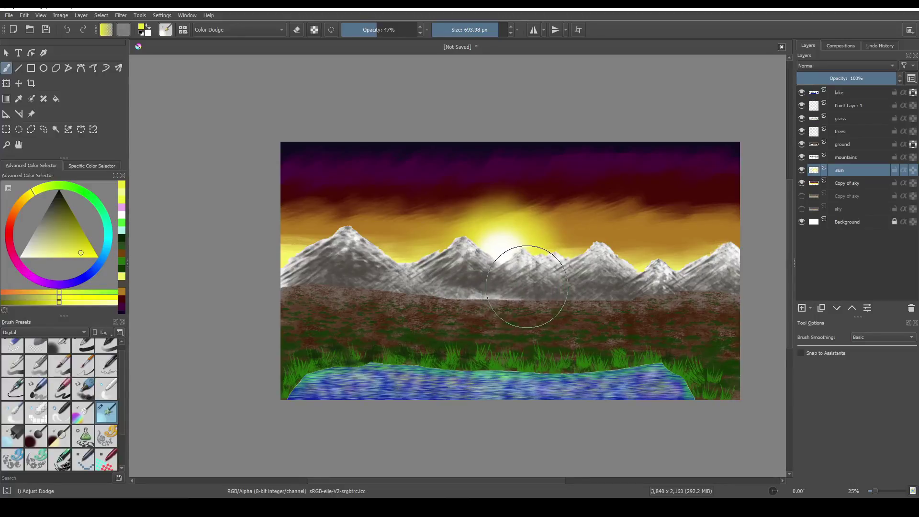
mouse_move(520, 282)
left_mouse_down()
mouse_move(467, 220)
mouse_move(512, 249)
mouse_move(509, 225)
left_mouse_up()
Add a new paint layer above the lake layer, make it active, and switch to the Line tool.
mouse_move(838, 171)
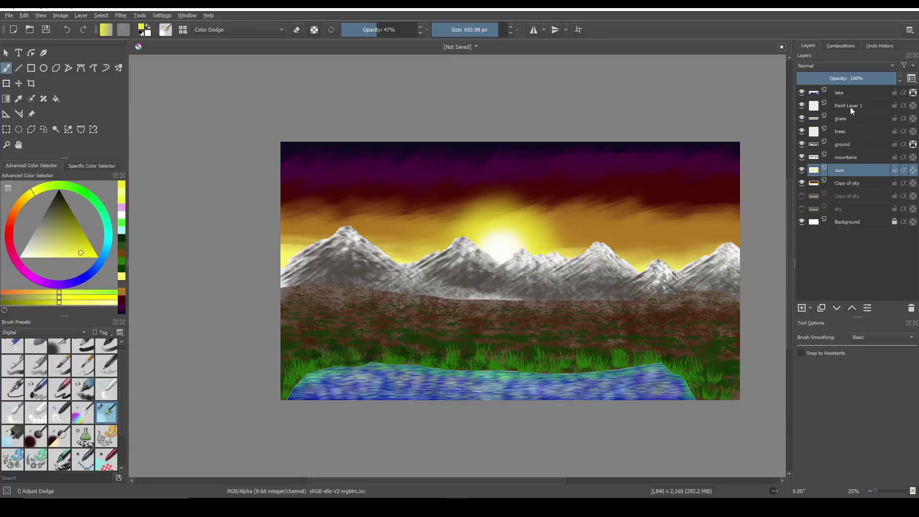
left_click(848, 92)
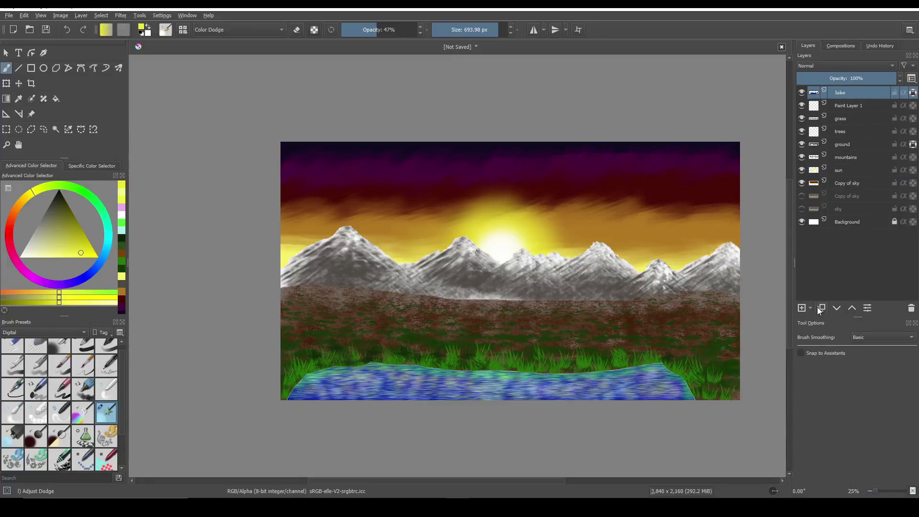
left_click(802, 308)
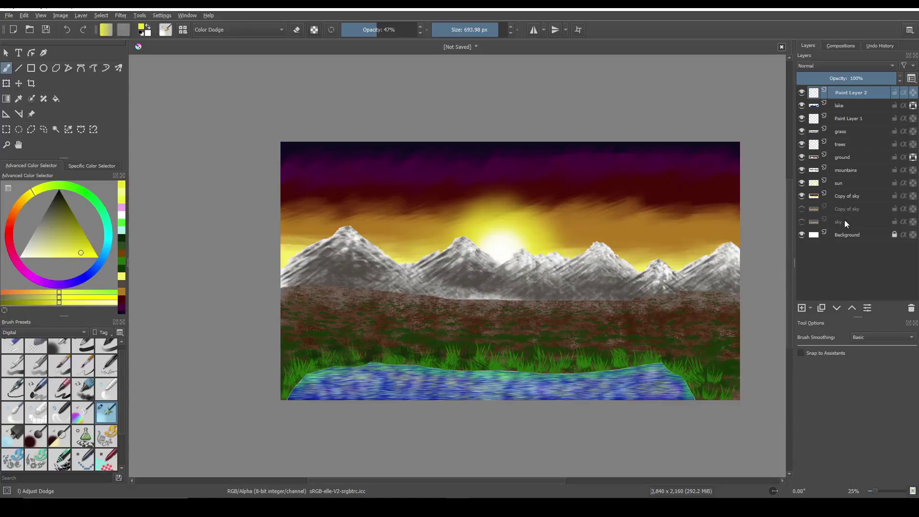
left_click(843, 190)
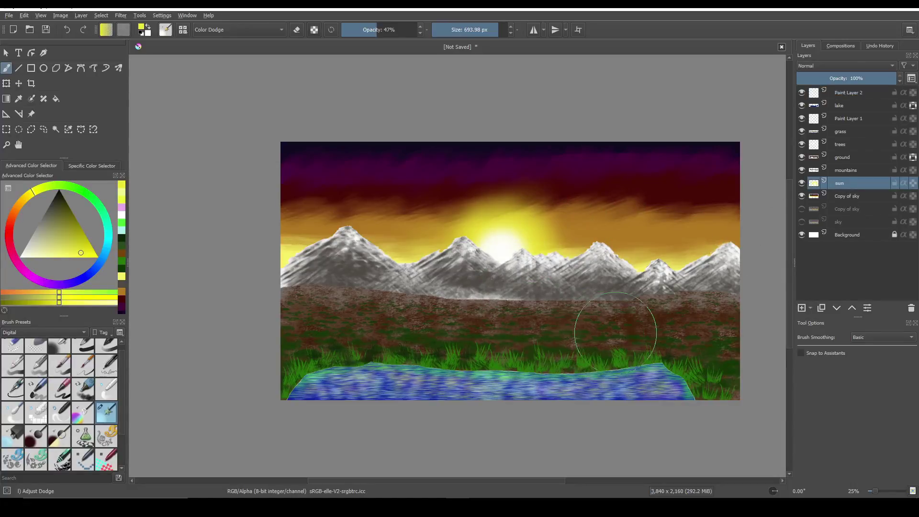
left_click(857, 96)
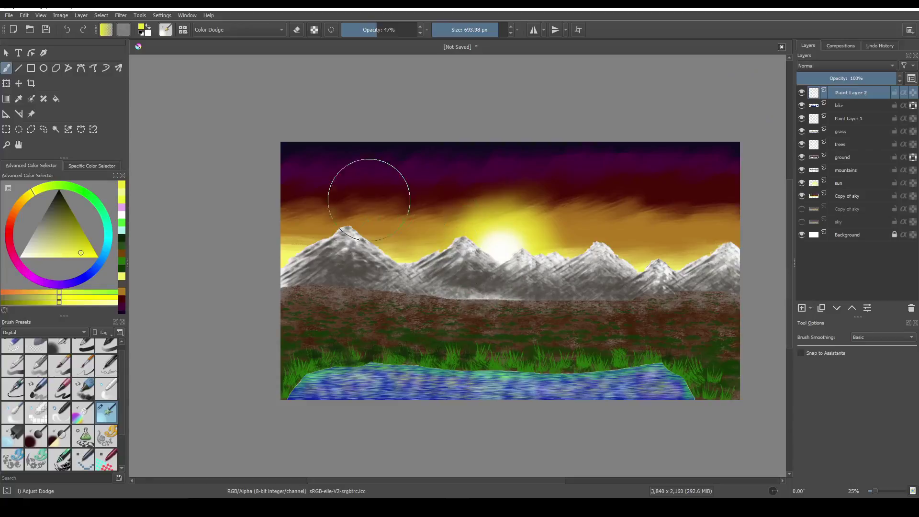
left_click(19, 70)
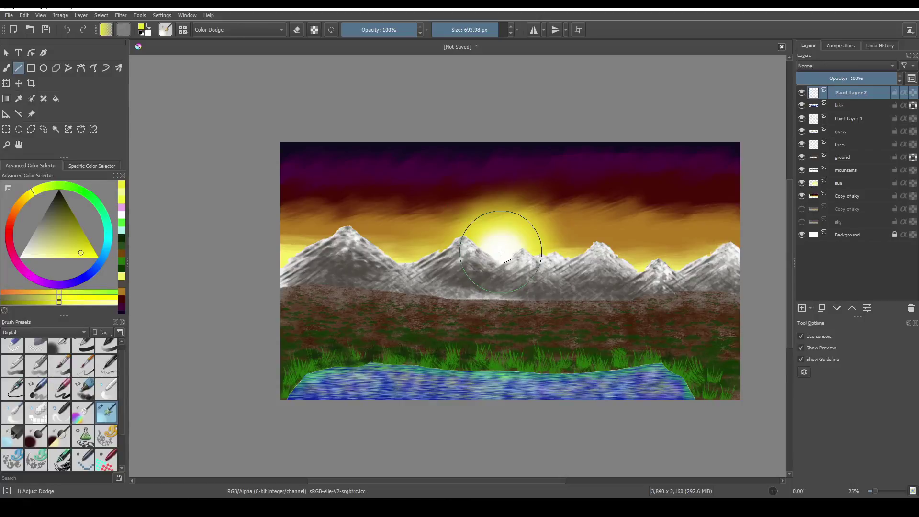
mouse_move(501, 252)
left_mouse_down()
mouse_move(472, 204)
mouse_move(497, 235)
left_mouse_up()
mouse_move(499, 250)
left_mouse_down()
mouse_move(452, 189)
mouse_move(377, 138)
left_mouse_up()
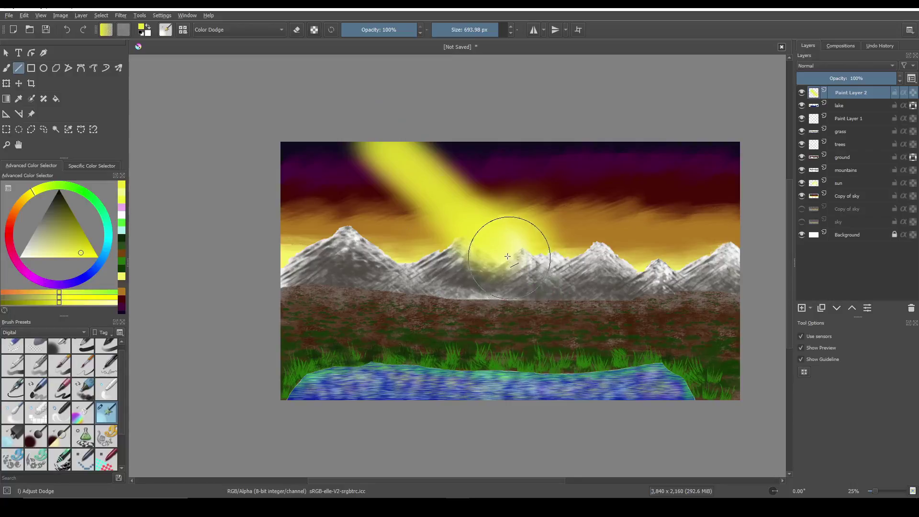
key("ctrl+z")
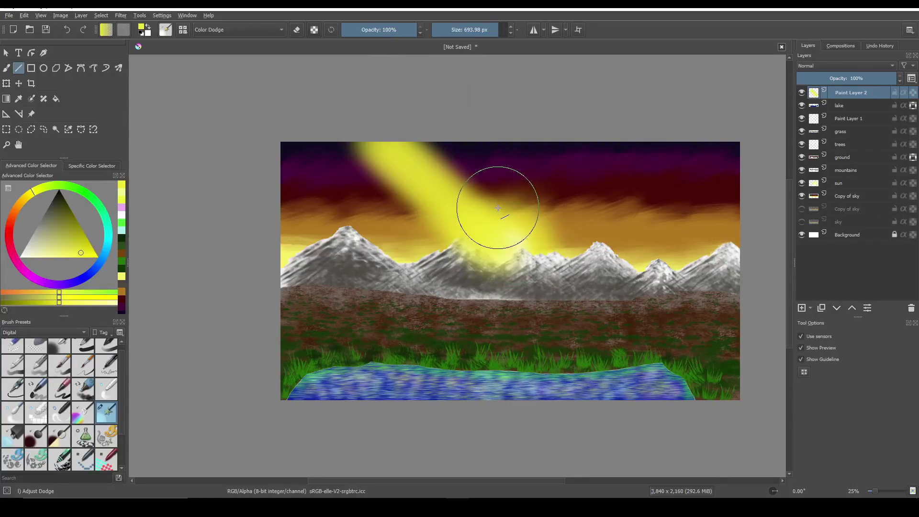
key("ctrl+z")
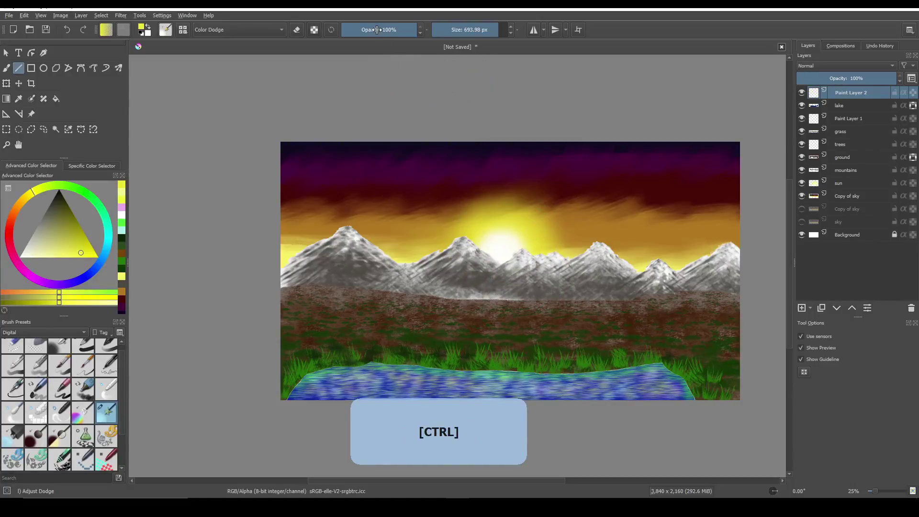
Set the brush opacity to 11% and draw faint yellow light rays from the sun across the upper and right-hand sky.
left_click_drag(377, 30, 368, 30)
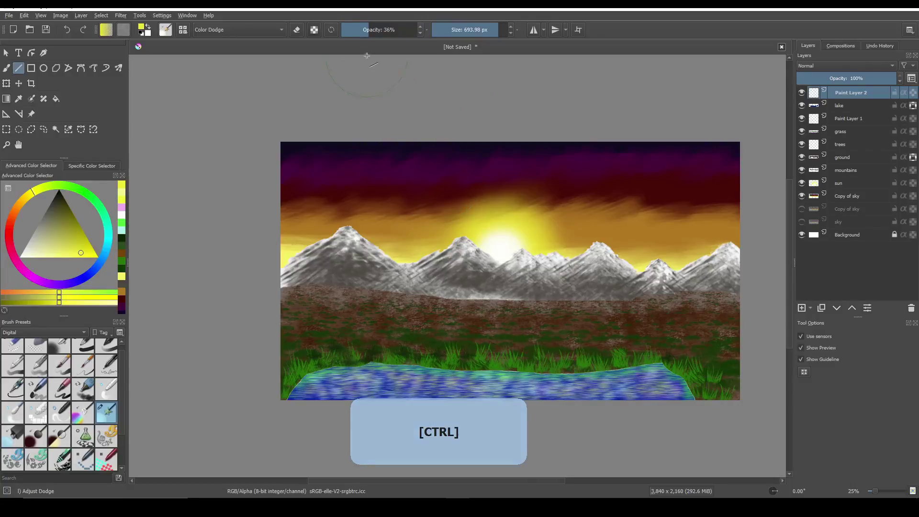
left_click(351, 30)
mouse_move(447, 167)
left_mouse_down()
mouse_move(502, 243)
mouse_move(434, 195)
mouse_move(520, 199)
mouse_move(429, 195)
mouse_move(465, 189)
mouse_move(496, 245)
mouse_move(521, 252)
mouse_move(481, 233)
mouse_move(475, 220)
mouse_move(500, 241)
mouse_move(409, 162)
mouse_move(492, 178)
mouse_move(497, 144)
mouse_move(535, 221)
mouse_move(607, 154)
left_mouse_up()
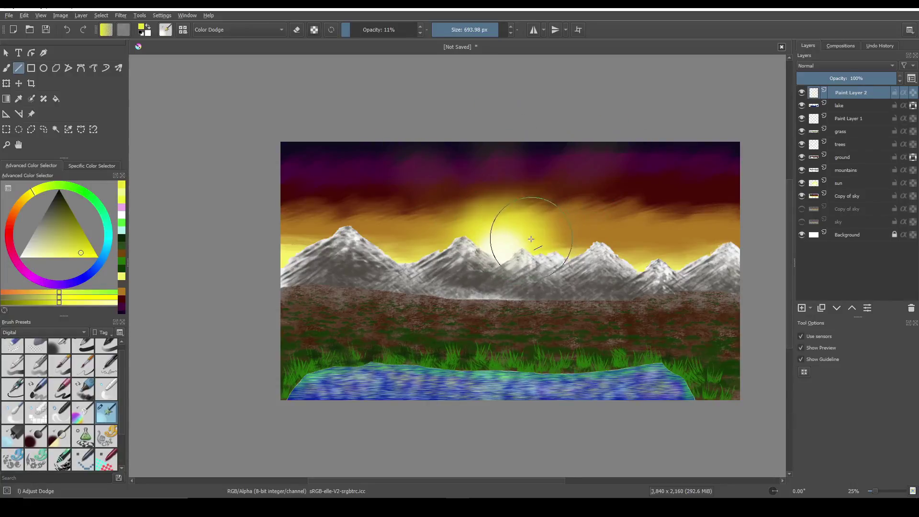
mouse_move(516, 247)
left_mouse_down()
mouse_move(698, 185)
mouse_move(730, 153)
left_mouse_up()
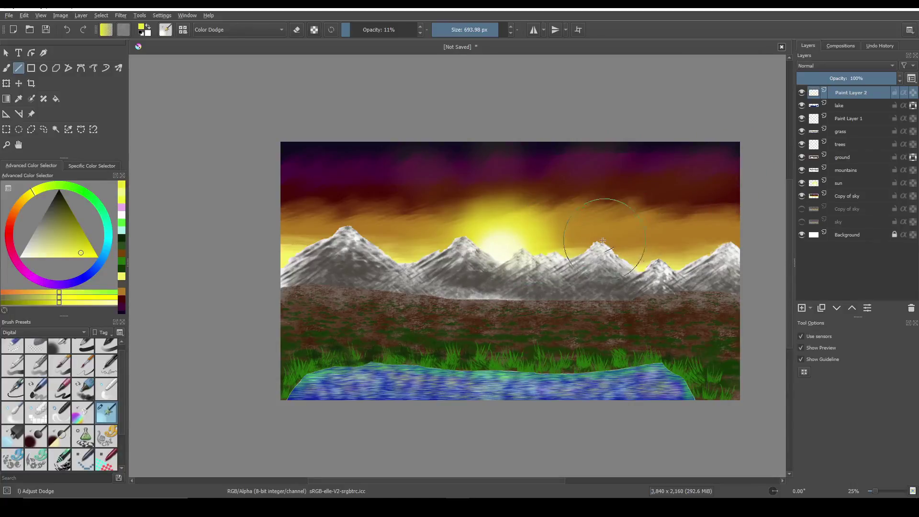
left_click_drag(519, 241, 650, 254)
left_click_drag(763, 258, 762, 259)
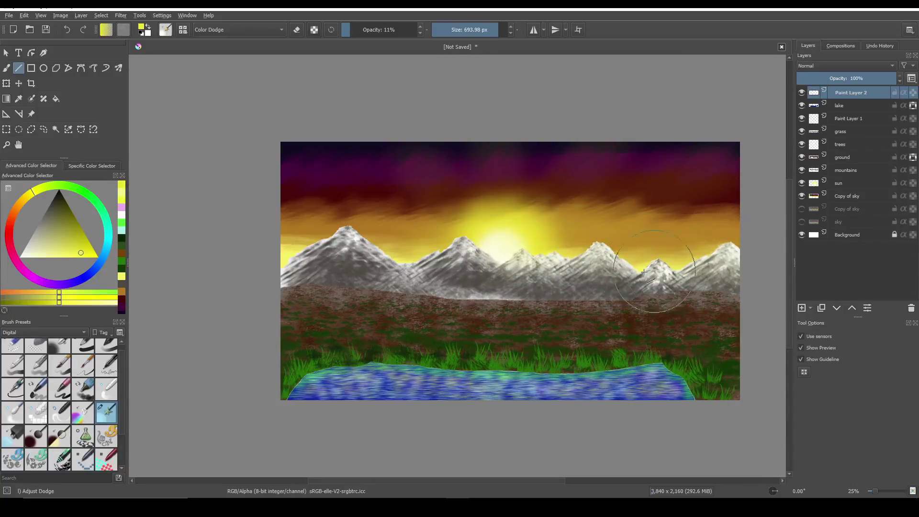
Draw wide faint yellow rays from the sun across the right-hand mountains, the ground and the lake.
left_click_drag(511, 247, 710, 304)
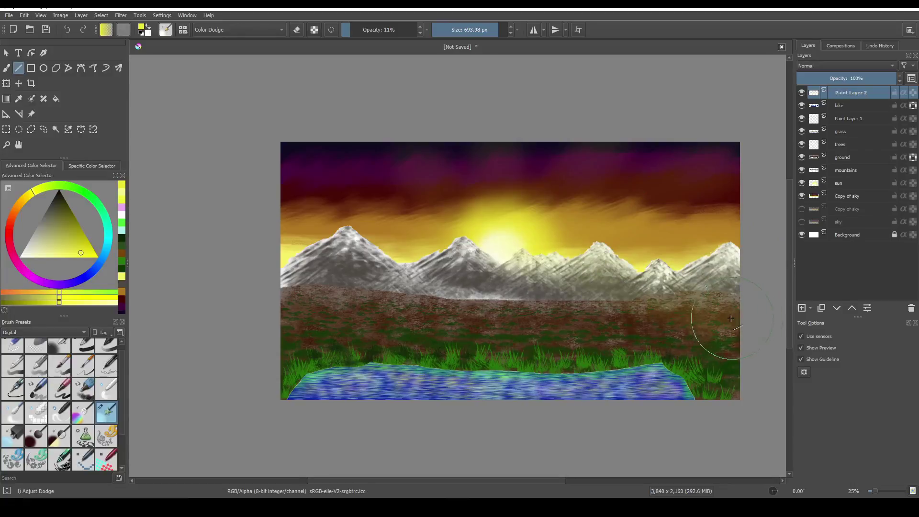
left_click_drag(499, 251, 684, 363)
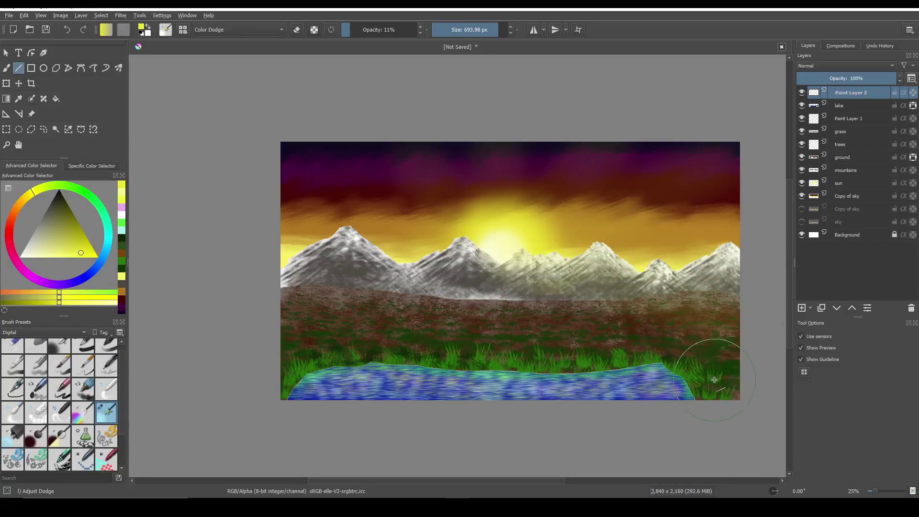
left_click_drag(501, 262, 565, 390)
mouse_move(505, 253)
left_mouse_down()
mouse_move(447, 427)
mouse_move(501, 447)
mouse_move(477, 446)
left_mouse_up()
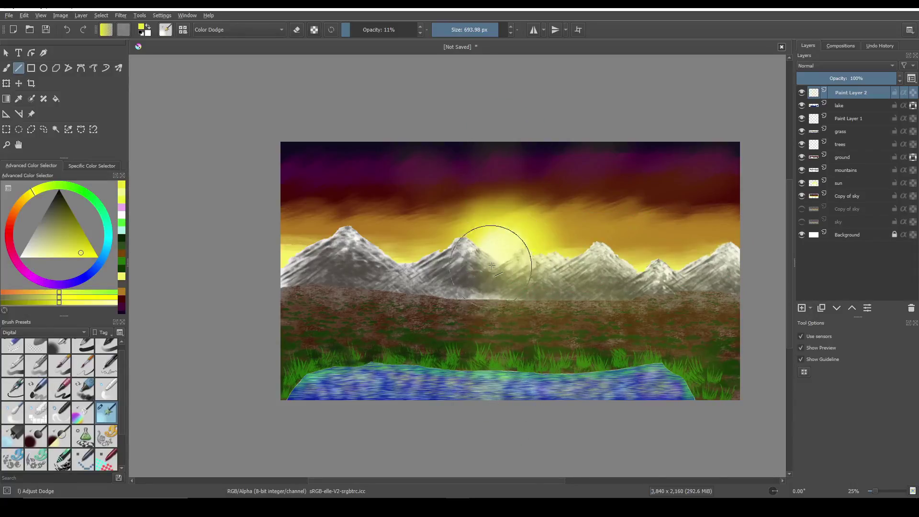
Draw wide faint yellow rays from the sun toward the lower-left lake, the left-hand ground and the left mountains.
left_click_drag(498, 251, 428, 400)
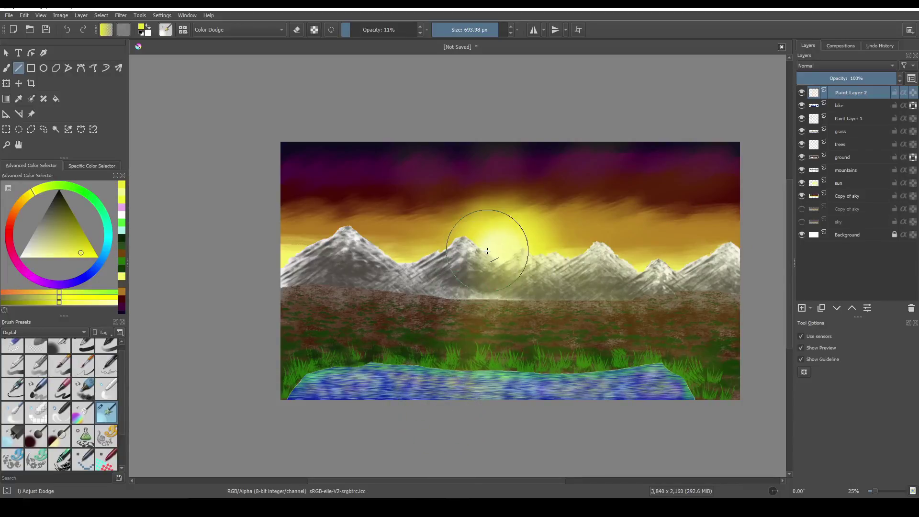
left_click_drag(480, 250, 336, 426)
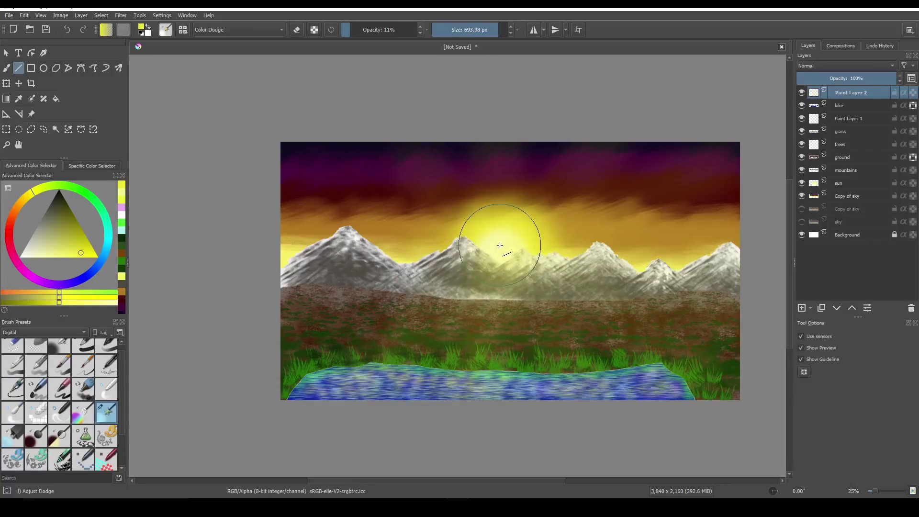
mouse_move(489, 241)
left_mouse_down()
mouse_move(318, 373)
mouse_move(298, 415)
left_mouse_up()
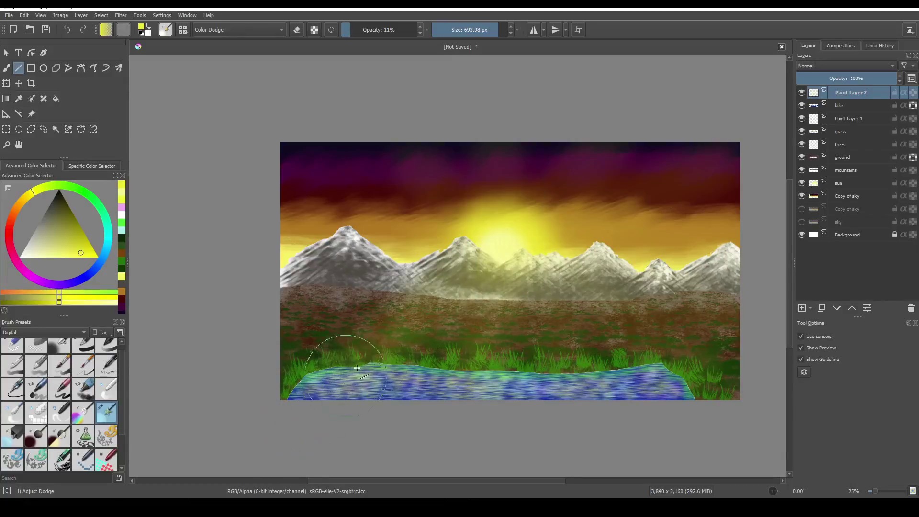
mouse_move(488, 245)
left_mouse_down()
mouse_move(301, 298)
mouse_move(249, 298)
left_mouse_up()
mouse_move(483, 238)
left_mouse_down()
mouse_move(311, 217)
mouse_move(297, 203)
left_mouse_up()
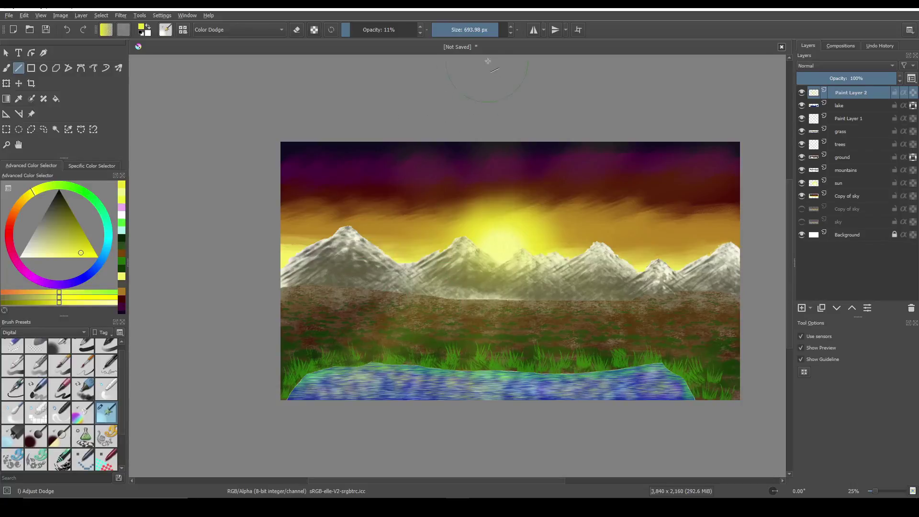
Set the brush size to 250.73 px and draw narrower yellow rays from the sun across the upper and left-hand sky.
left_click(480, 30)
left_click_drag(497, 242, 394, 139)
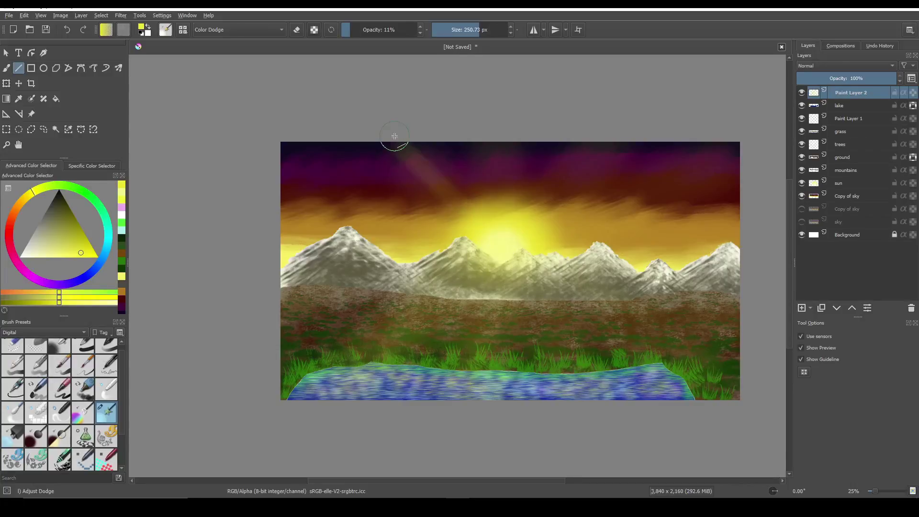
mouse_move(495, 243)
left_mouse_down()
mouse_move(462, 143)
mouse_move(521, 173)
mouse_move(529, 126)
mouse_move(514, 125)
left_mouse_up()
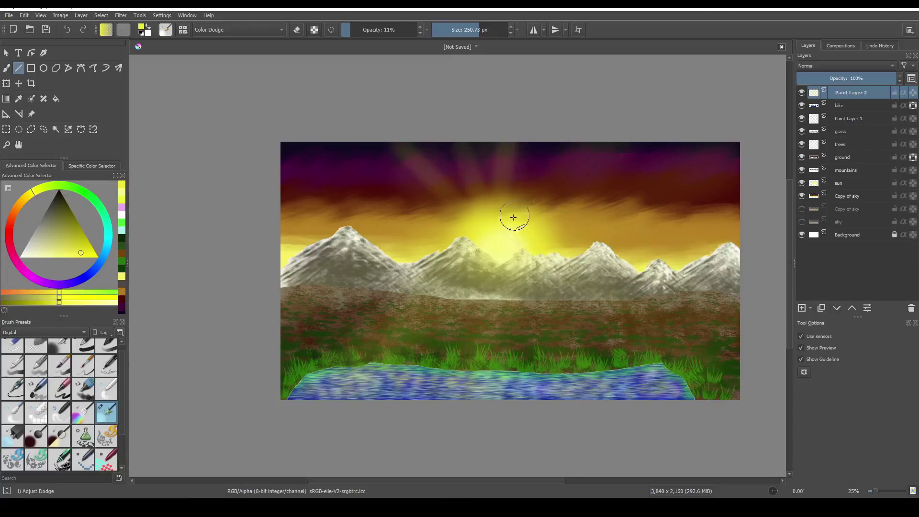
left_click_drag(494, 235, 558, 145)
left_click_drag(507, 243, 608, 128)
left_click_drag(495, 234, 287, 140)
left_click_drag(448, 234, 279, 169)
left_click_drag(503, 246, 289, 233)
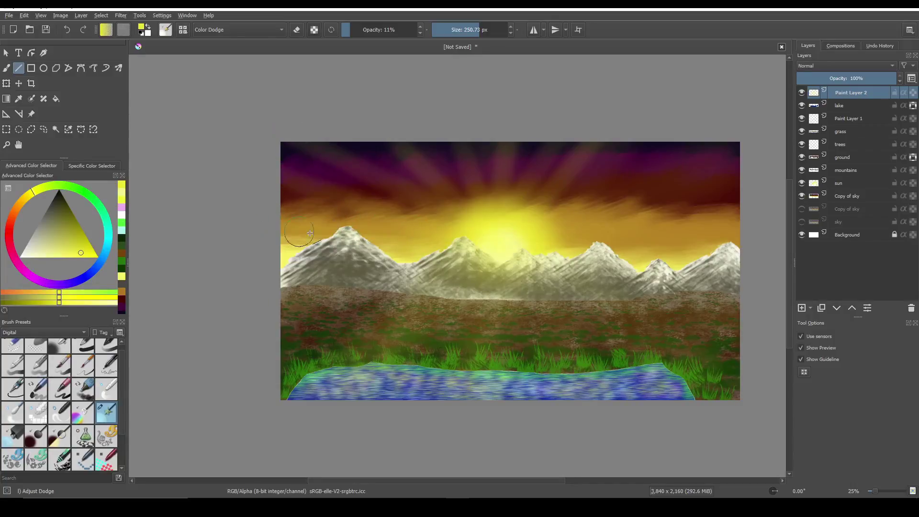
Draw narrow yellow rays from the sun across the left mountains and lower-left ground, and undo the last ray straight down.
left_click_drag(495, 251, 286, 281)
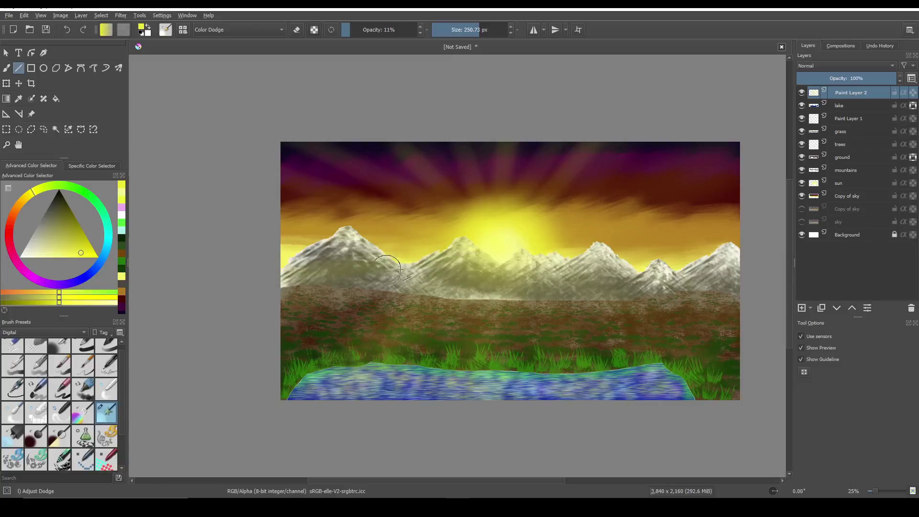
mouse_move(501, 256)
left_mouse_down()
mouse_move(326, 296)
mouse_move(287, 324)
left_mouse_up()
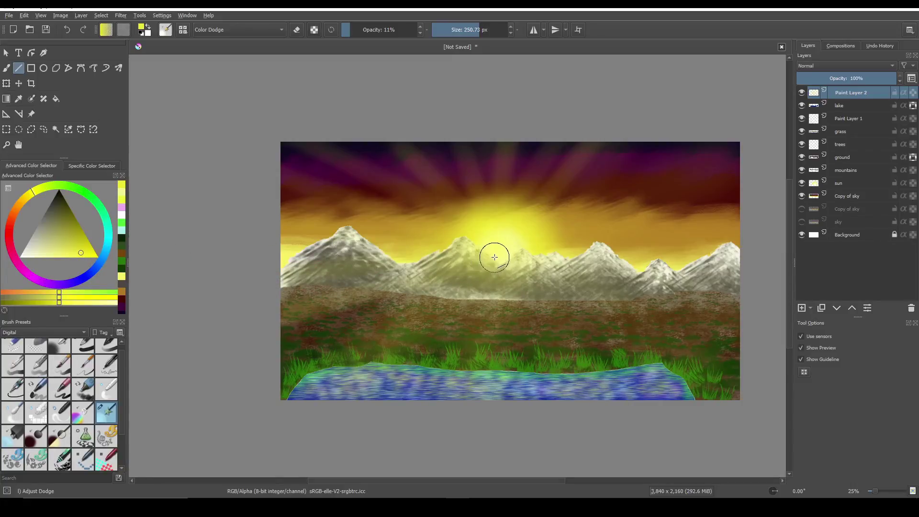
mouse_move(493, 251)
left_mouse_down()
mouse_move(297, 333)
mouse_move(286, 374)
left_mouse_up()
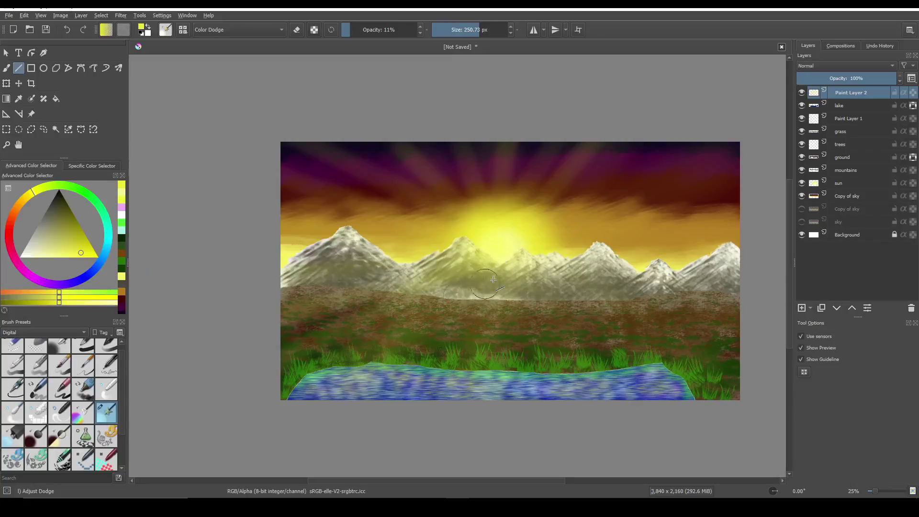
left_click_drag(497, 244, 355, 365)
left_click_drag(494, 241, 244, 232)
left_click_drag(501, 246, 506, 383)
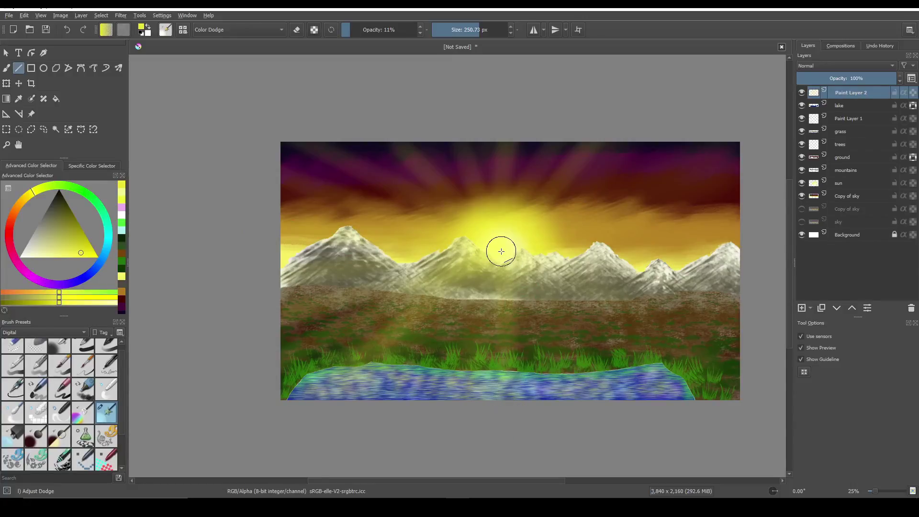
key("ctrl+z")
Fan narrow yellow rays from the sun downward across the ground and lake, from lower left to lower right.
left_click_drag(503, 246, 410, 385)
left_click_drag(499, 251, 465, 383)
left_click_drag(505, 245, 532, 421)
left_click_drag(522, 271, 577, 424)
mouse_move(498, 248)
left_mouse_down()
mouse_move(618, 351)
mouse_move(675, 431)
left_mouse_up()
left_click_drag(502, 247, 718, 424)
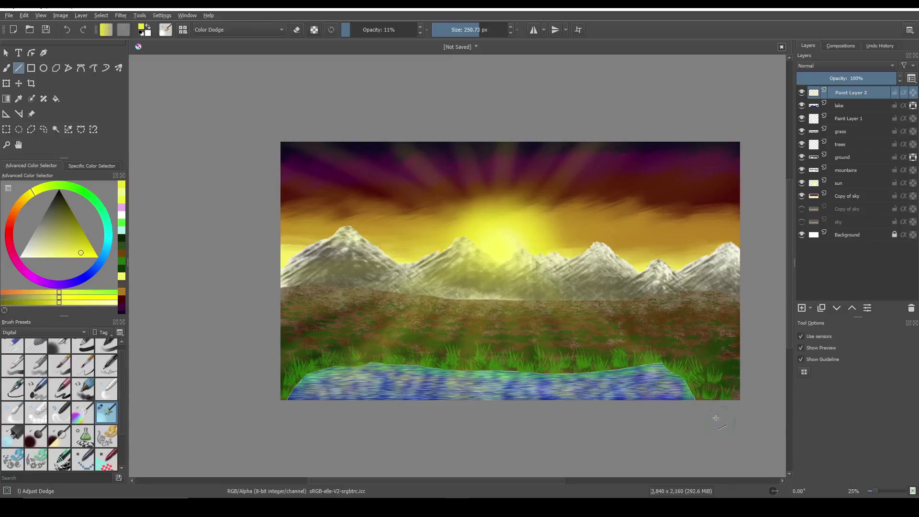
mouse_move(501, 246)
left_mouse_down()
mouse_move(719, 374)
mouse_move(793, 383)
left_mouse_up()
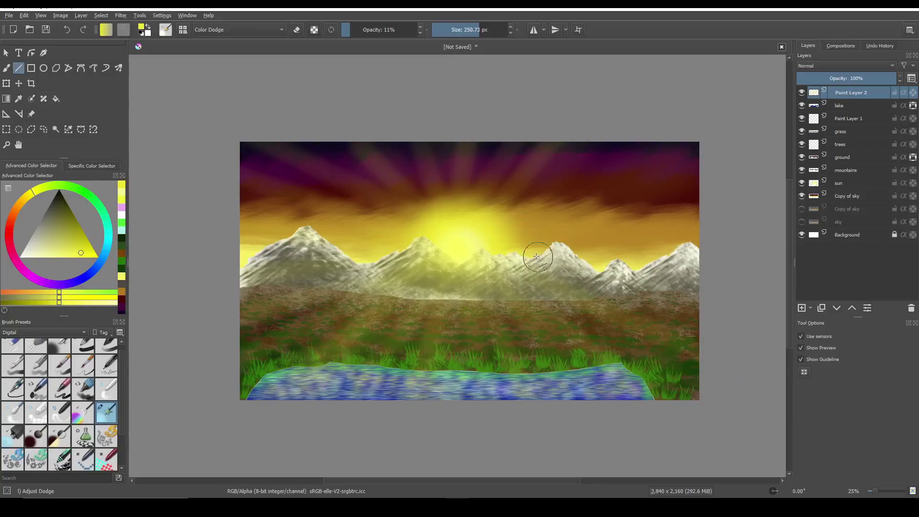
Draw narrow yellow rays from the sun over the right-hand mountains and the upper-right sky.
left_click_drag(461, 248, 726, 312)
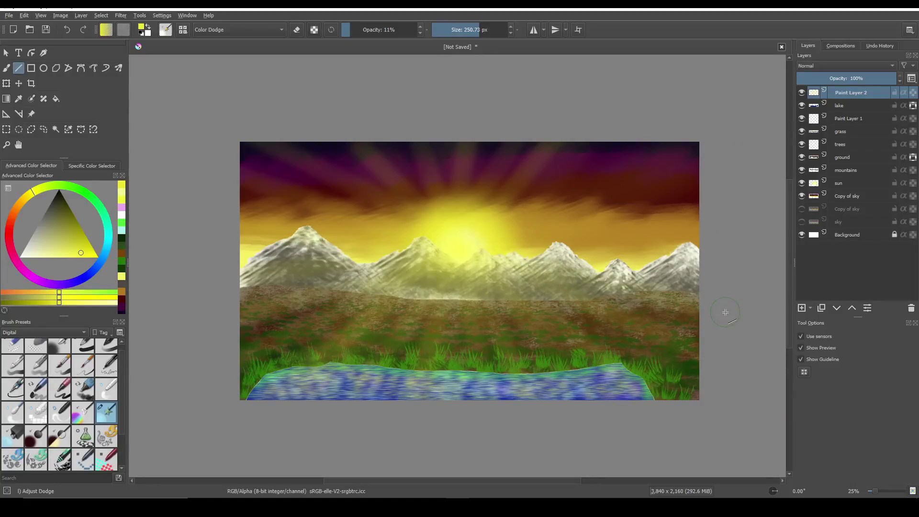
left_click_drag(476, 240, 733, 263)
mouse_move(468, 246)
left_mouse_down()
mouse_move(719, 199)
mouse_move(709, 201)
left_mouse_up()
left_click_drag(459, 248, 703, 145)
left_click_drag(468, 246, 655, 118)
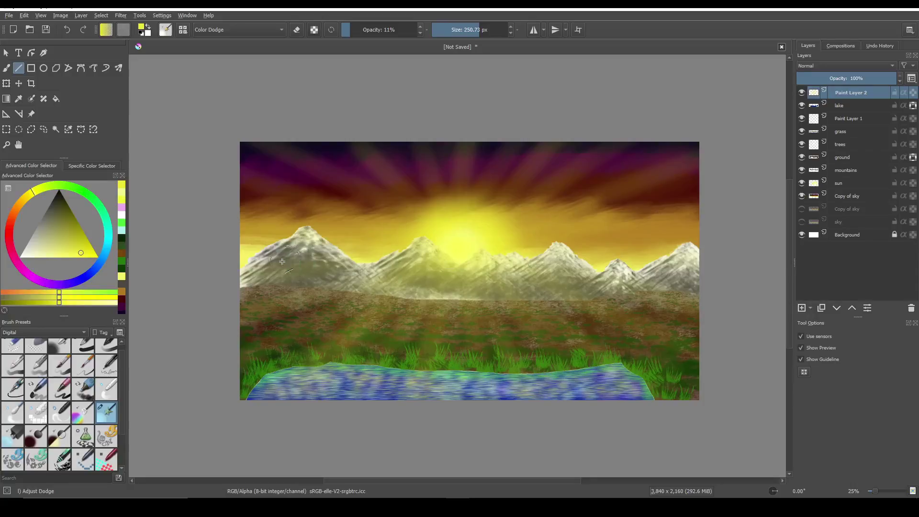
Pick a pale cream colour and brighten the sun's core with the Freehand Brush at 47% opacity.
left_click(31, 255)
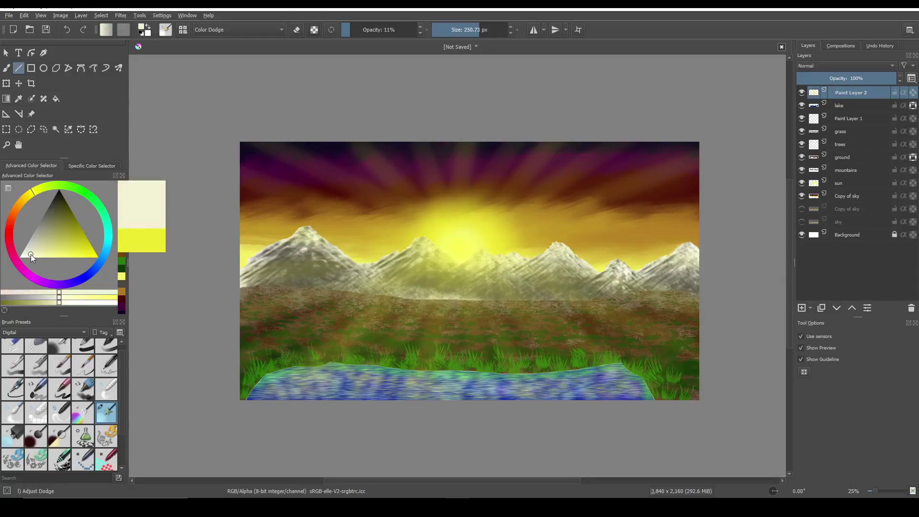
left_click(459, 260)
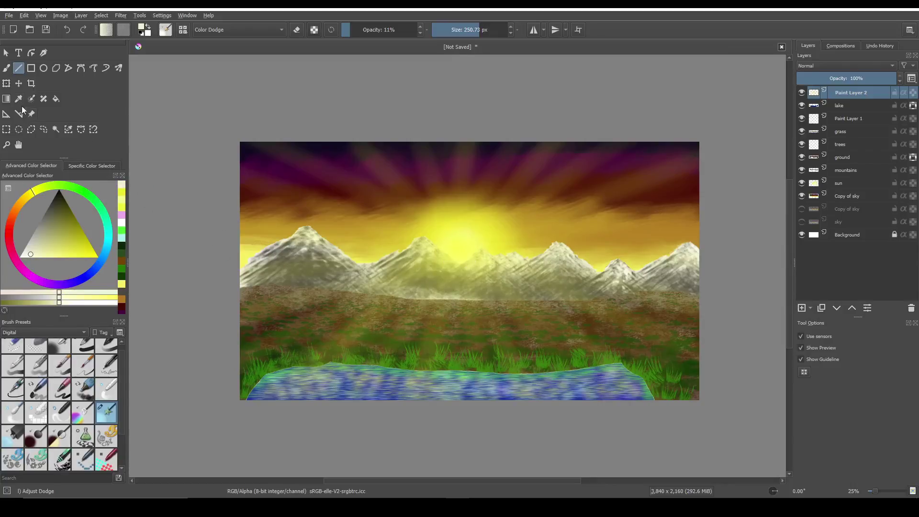
left_click(11, 71)
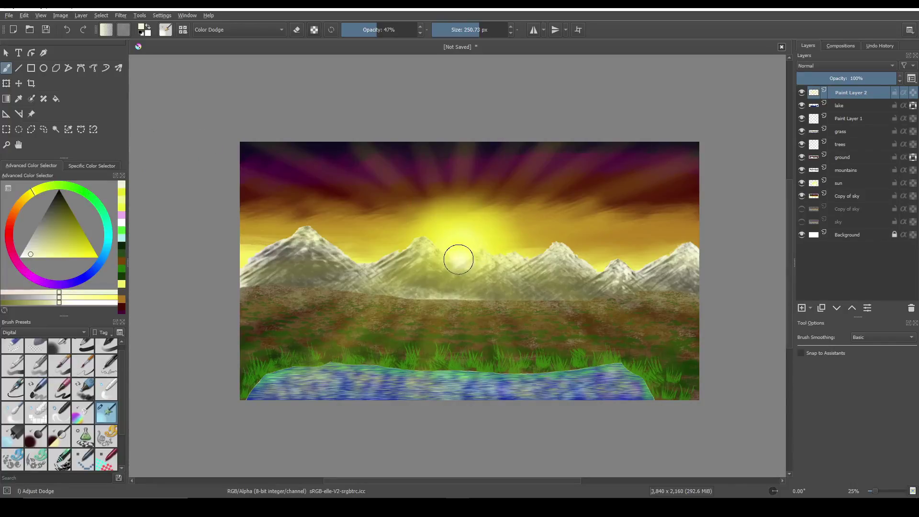
mouse_move(459, 259)
left_mouse_down()
mouse_move(462, 251)
mouse_move(456, 258)
mouse_move(472, 256)
mouse_move(453, 252)
mouse_move(489, 280)
left_mouse_up()
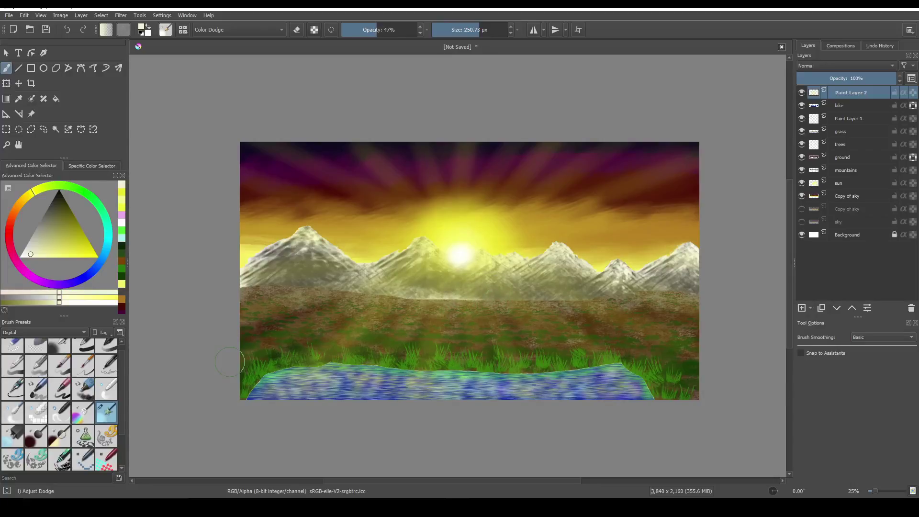
Choose the Adjust Multiply brush preset, pick a dark navy blue, and set the brush size to 188.38 px.
left_click(34, 439)
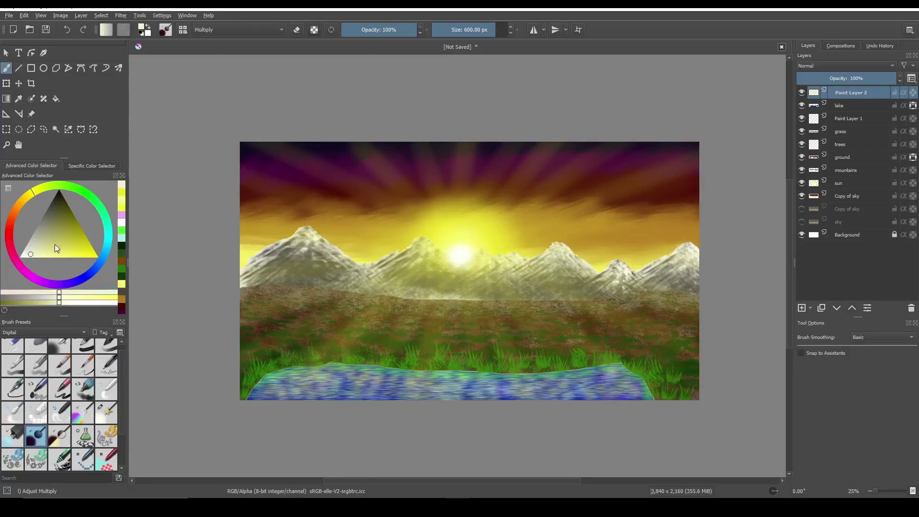
left_click(56, 203)
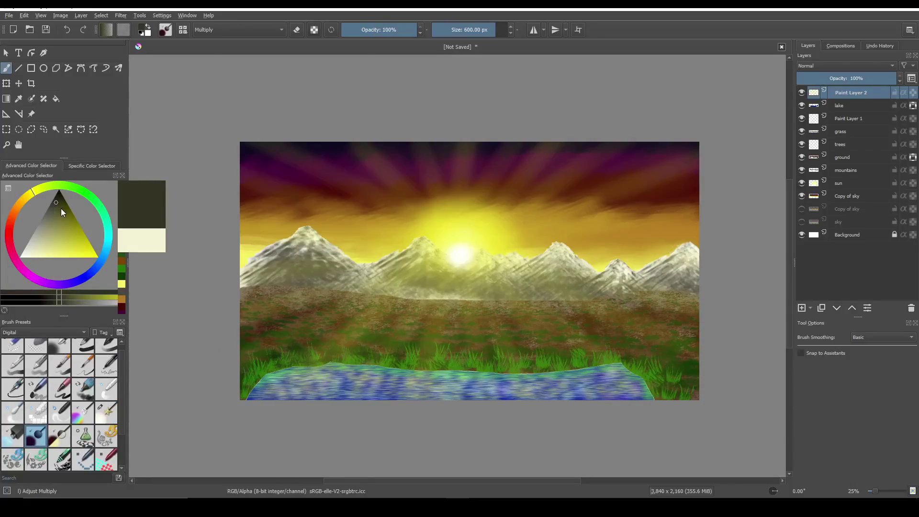
left_click(84, 280)
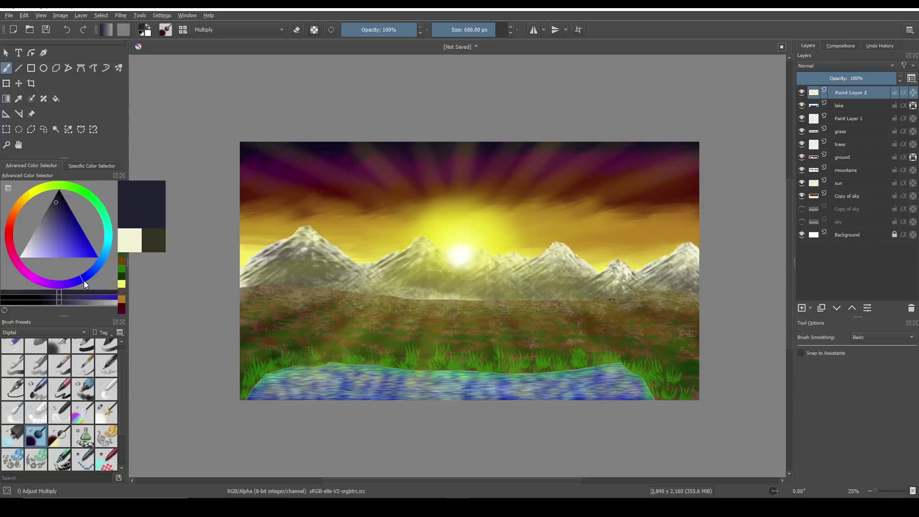
left_click(67, 206)
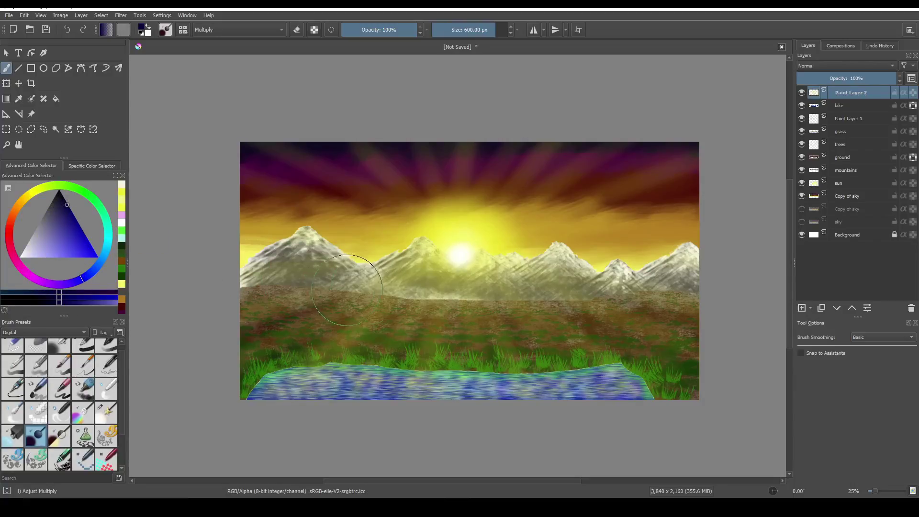
left_click_drag(476, 29, 470, 33)
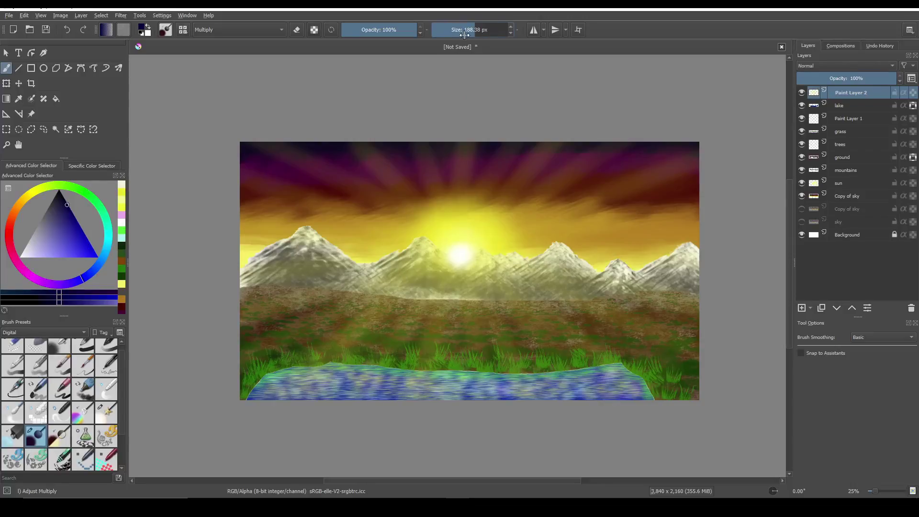
Try darkening the base of the central mountains with the brush at 47% opacity, and undo the stroke.
left_click(377, 30)
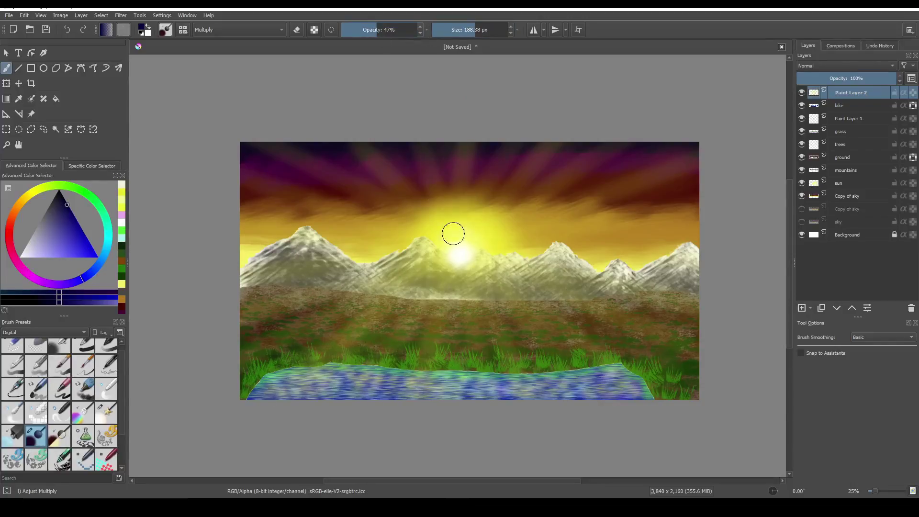
left_click_drag(380, 291, 434, 293)
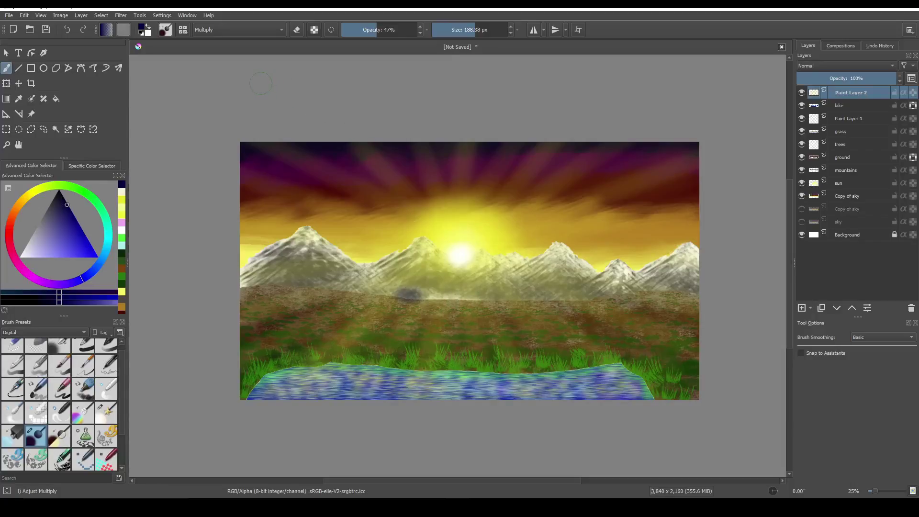
left_click(68, 31)
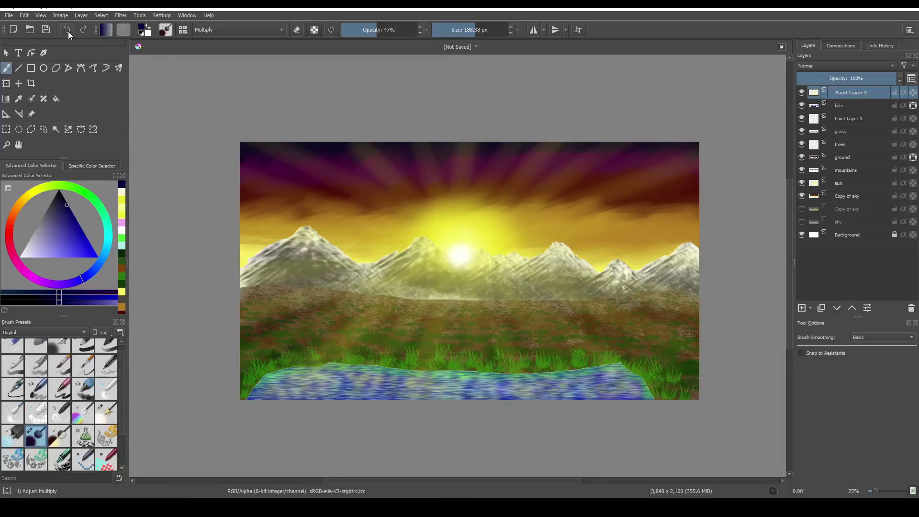
Set the brush opacity to 19%, try shading the base of the central mountains in navy, and undo the strokes.
left_click(357, 30)
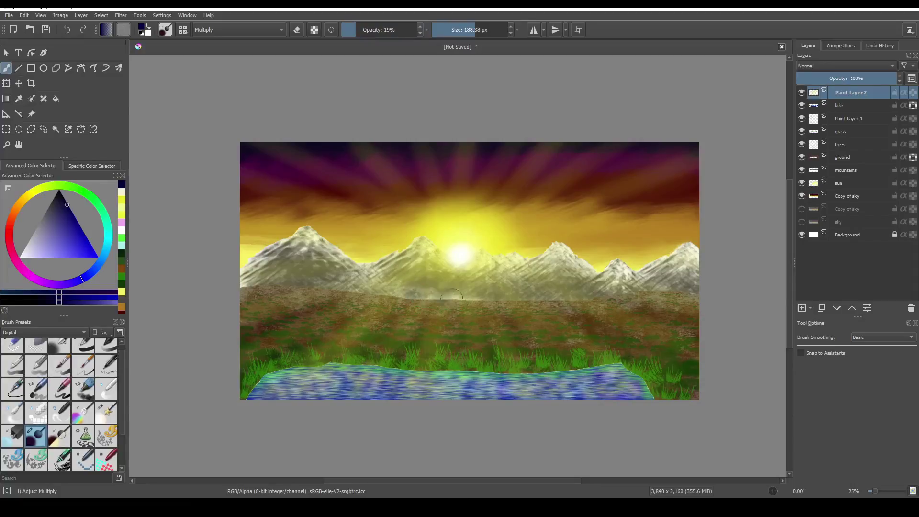
mouse_move(424, 292)
left_mouse_down()
mouse_move(416, 278)
mouse_move(421, 297)
mouse_move(434, 298)
mouse_move(402, 299)
left_mouse_up()
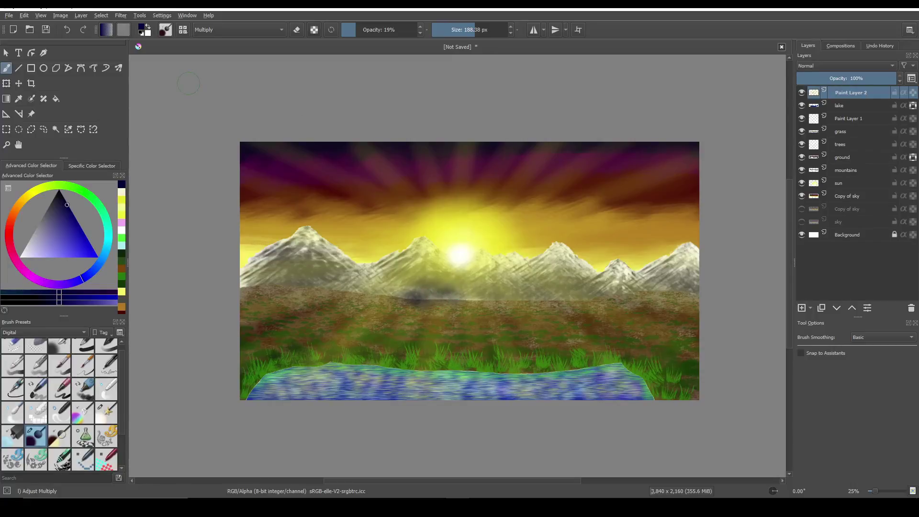
left_click(67, 29)
left_click(66, 29)
left_click(66, 30)
left_click(66, 30)
left_click(66, 29)
left_click(66, 30)
left_click(66, 29)
left_click(67, 30)
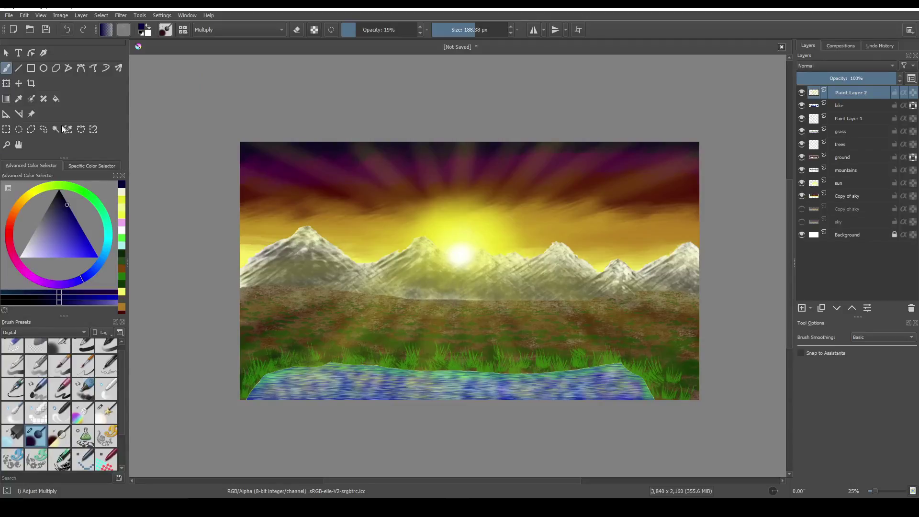
Pick a darker, greyer navy and shade along the base of the mountains from the centre to the right side.
left_click(55, 201)
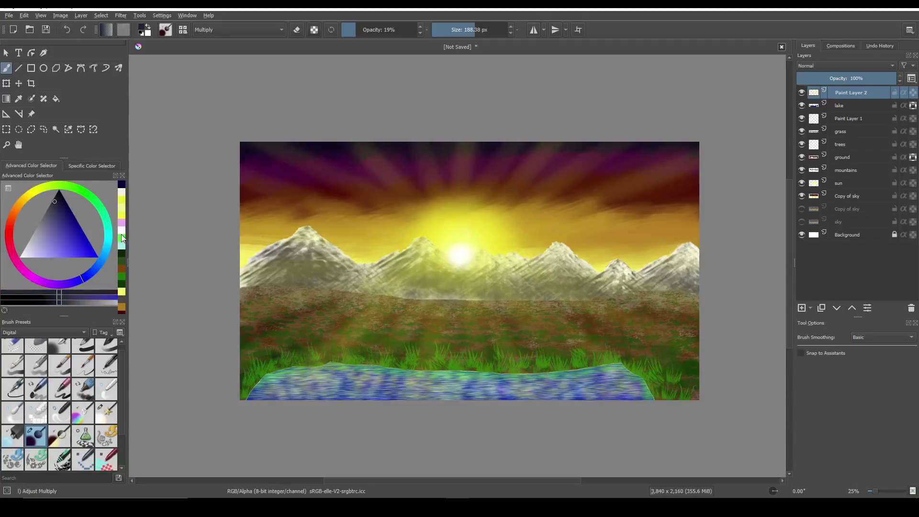
left_click(58, 204)
mouse_move(360, 289)
left_mouse_down()
mouse_move(550, 306)
mouse_move(681, 293)
left_mouse_up()
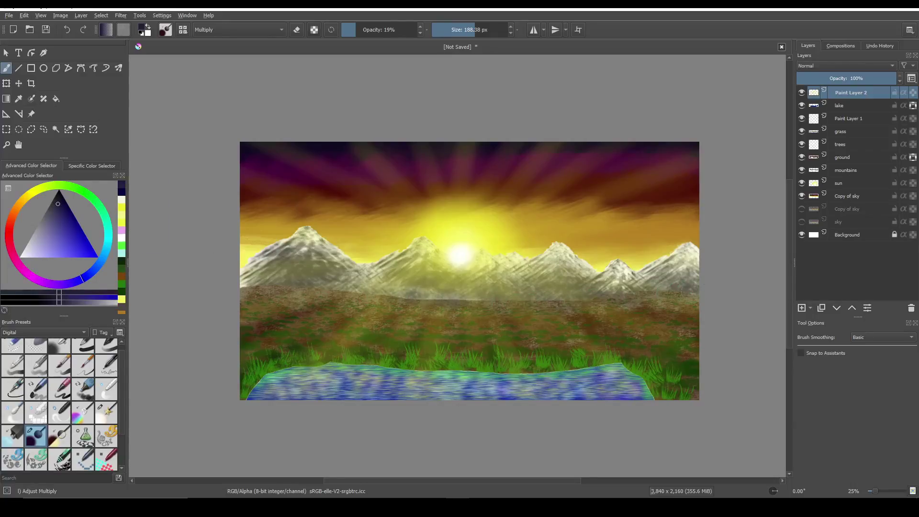
Try another navy shading stroke along the base of the central mountains and undo the shading.
mouse_move(500, 309)
left_mouse_down()
mouse_move(373, 290)
mouse_move(444, 294)
left_mouse_up()
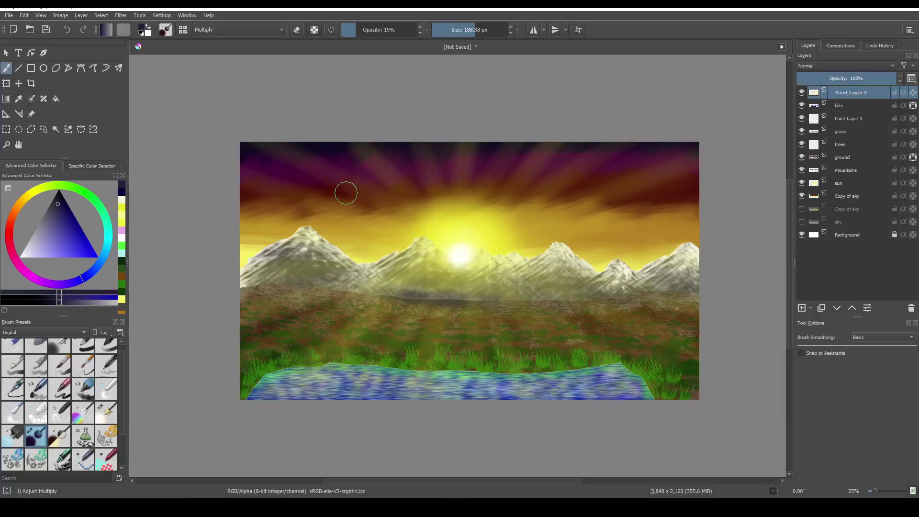
left_click(67, 30)
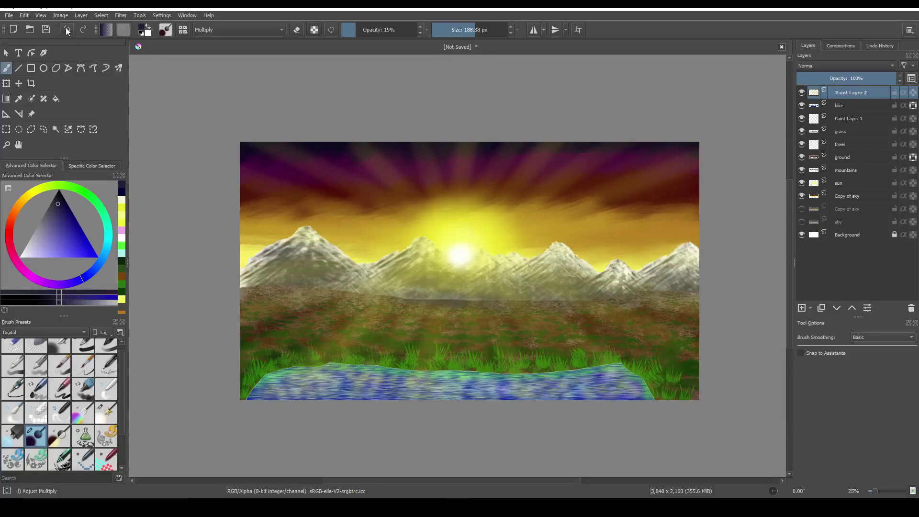
left_click(67, 30)
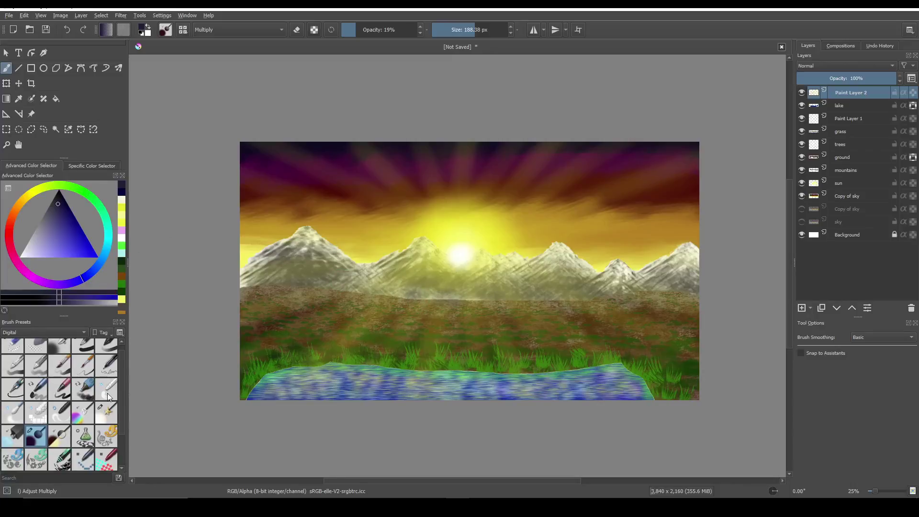
Choose the Adjust Dodge brush preset, pick a near-white colour, and brush bright reflections over the centre and left part of the lake.
left_click(105, 415)
left_click(23, 253)
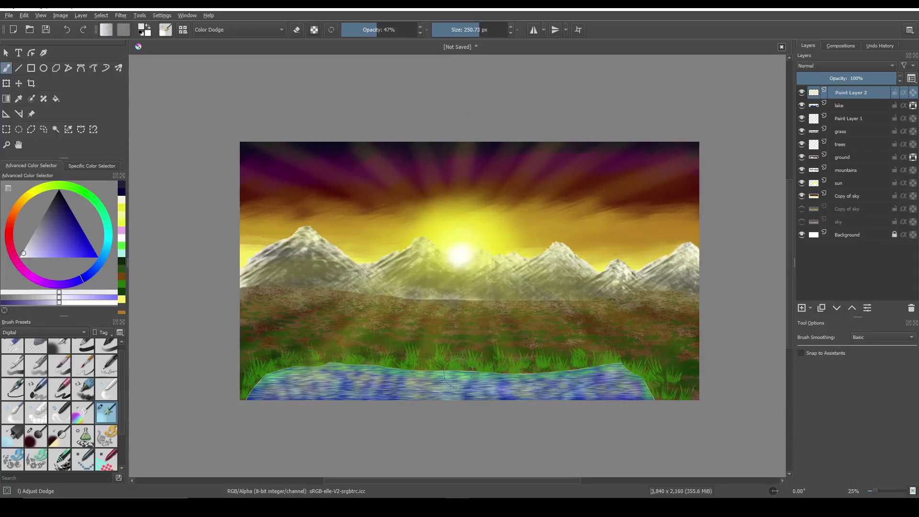
mouse_move(438, 380)
left_mouse_down()
mouse_move(433, 408)
mouse_move(461, 374)
mouse_move(494, 378)
mouse_move(475, 407)
mouse_move(453, 379)
mouse_move(463, 399)
mouse_move(466, 380)
mouse_move(474, 416)
mouse_move(458, 388)
mouse_move(425, 378)
mouse_move(434, 402)
mouse_move(416, 382)
mouse_move(454, 384)
mouse_move(445, 378)
mouse_move(442, 401)
mouse_move(468, 385)
mouse_move(476, 393)
mouse_move(475, 385)
mouse_move(466, 408)
mouse_move(483, 433)
mouse_move(398, 377)
mouse_move(412, 411)
mouse_move(394, 373)
mouse_move(385, 410)
left_mouse_up()
mouse_move(495, 386)
left_mouse_down()
mouse_move(507, 402)
mouse_move(517, 380)
mouse_move(520, 404)
left_mouse_up()
mouse_move(448, 384)
left_mouse_down()
mouse_move(386, 382)
mouse_move(398, 388)
left_mouse_up()
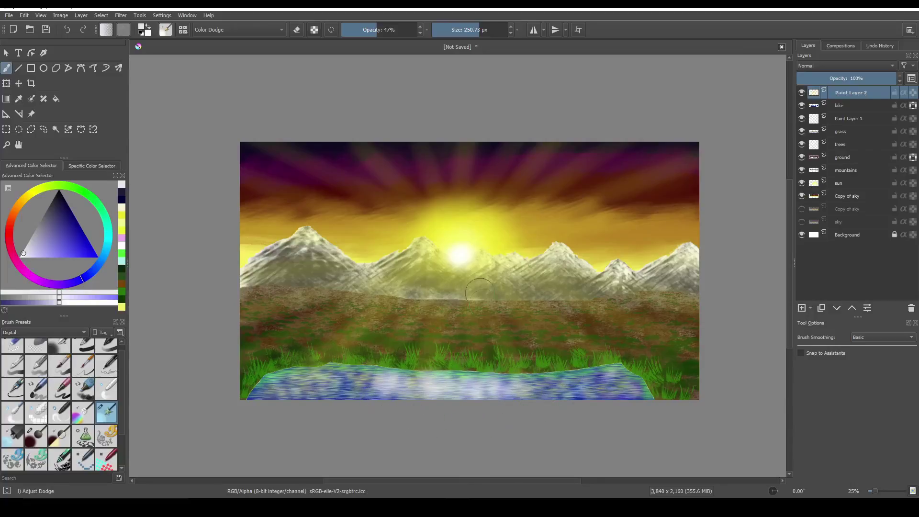
left_click_drag(441, 385, 389, 393)
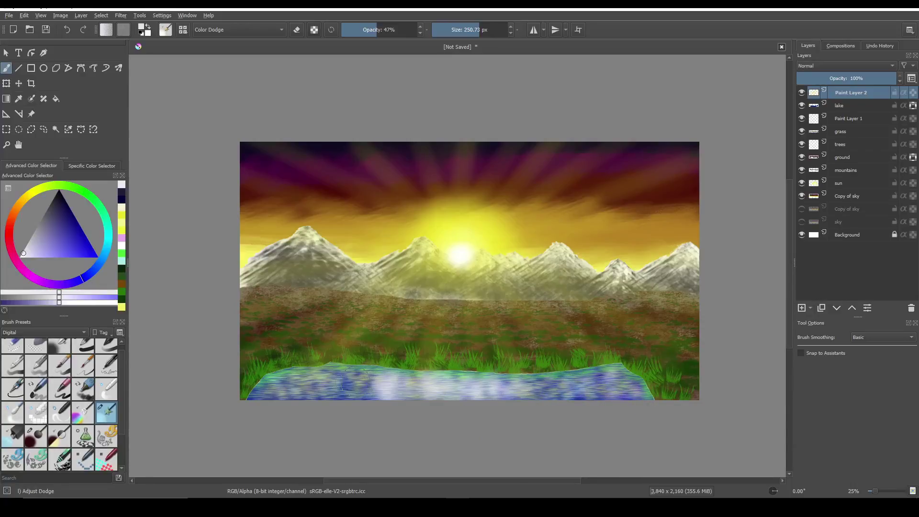
mouse_move(336, 385)
left_mouse_down()
mouse_move(287, 388)
mouse_move(366, 393)
left_mouse_up()
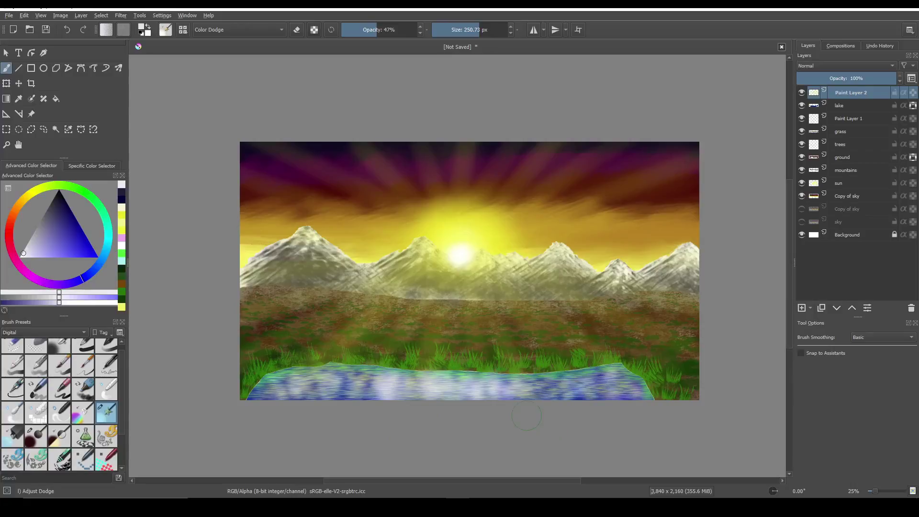
Undo the recent dodge strokes on the lake until only a faint highlight remains at its centre.
left_click(69, 28)
left_click(69, 28)
left_click(69, 28)
left_click(69, 28)
left_click(69, 28)
left_click(70, 28)
left_click(70, 28)
left_click(70, 27)
left_click(70, 27)
left_click(70, 28)
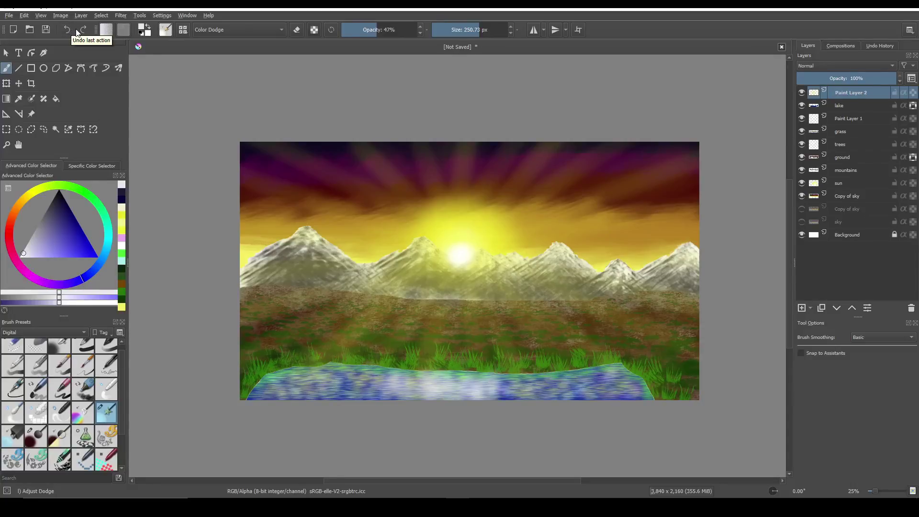
left_click(68, 30)
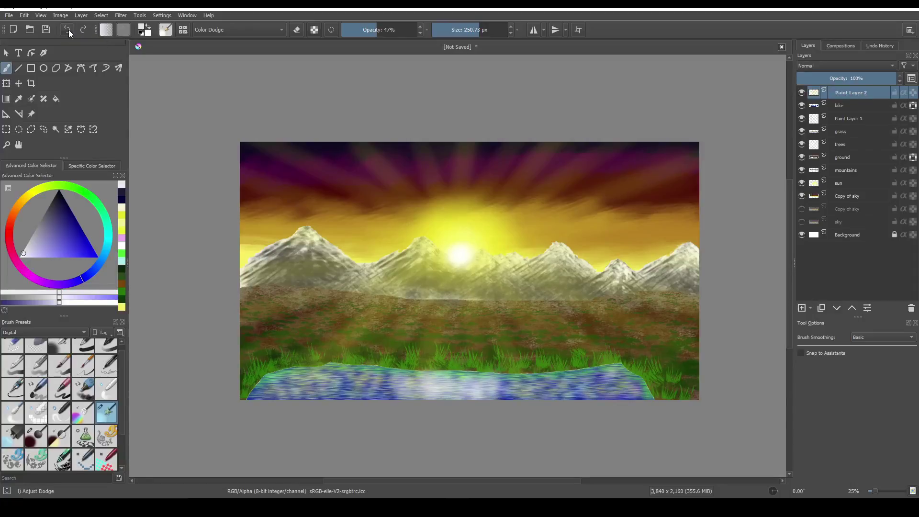
left_click(68, 29)
left_click(68, 30)
left_click(68, 30)
left_click(68, 29)
left_click(68, 28)
left_click(68, 28)
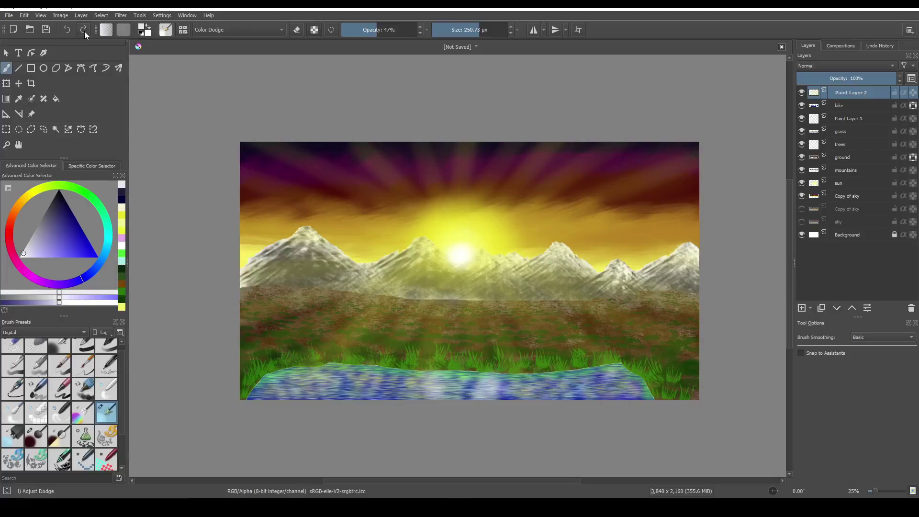
Redo the last two undone highlight strokes and brush more white over the centre of the lake.
left_click(84, 31)
left_click(85, 31)
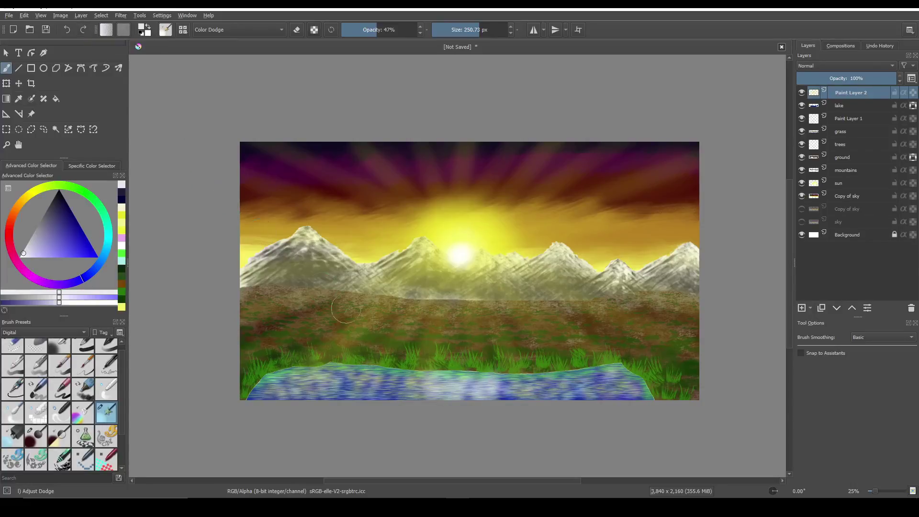
mouse_move(420, 378)
left_mouse_down()
mouse_move(412, 415)
mouse_move(498, 386)
left_mouse_up()
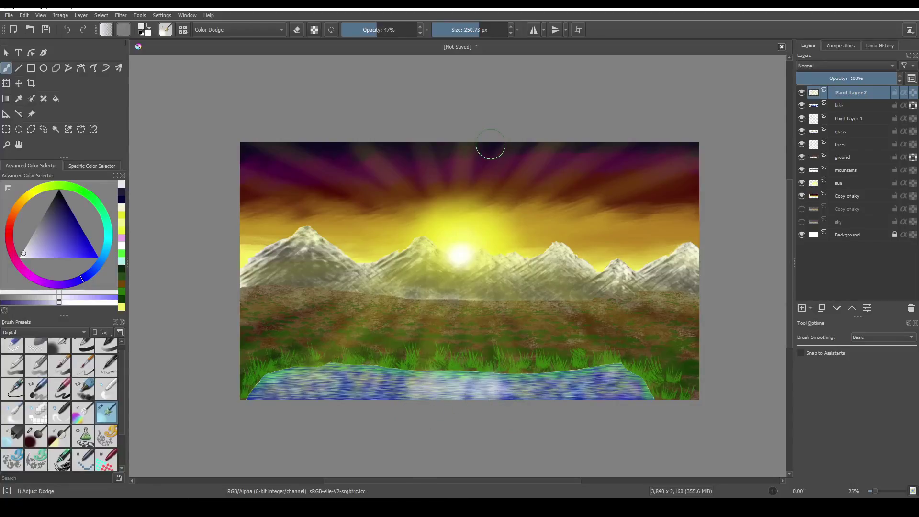
Set the Adjust Dodge brush size to 81.26 px and its opacity to 77%.
left_click_drag(479, 30, 470, 29)
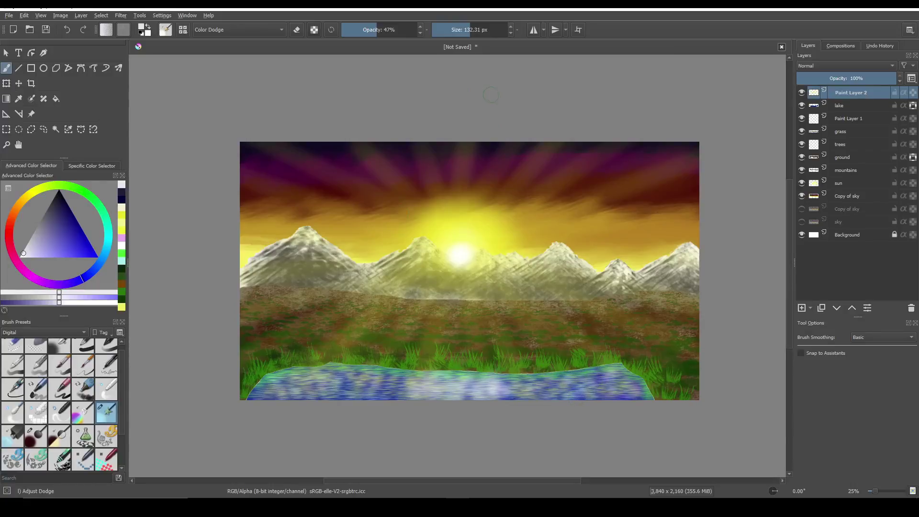
left_click(465, 33)
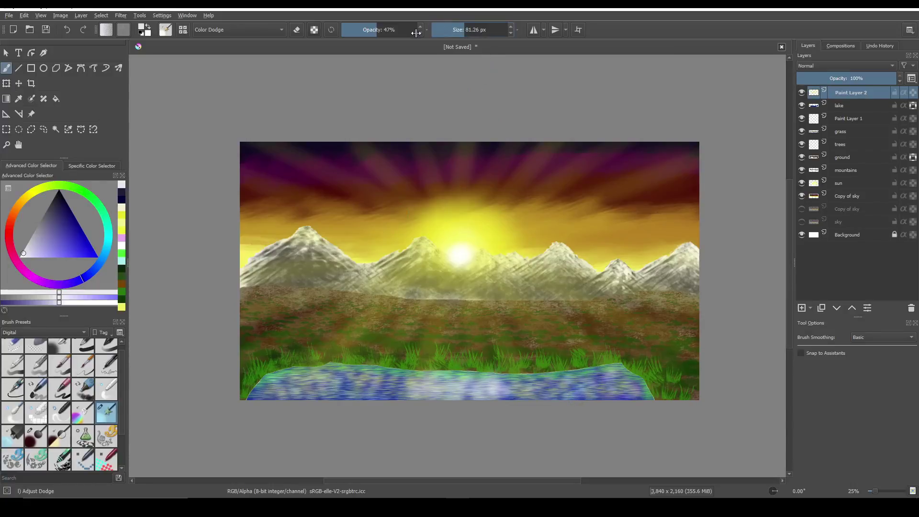
left_click(400, 34)
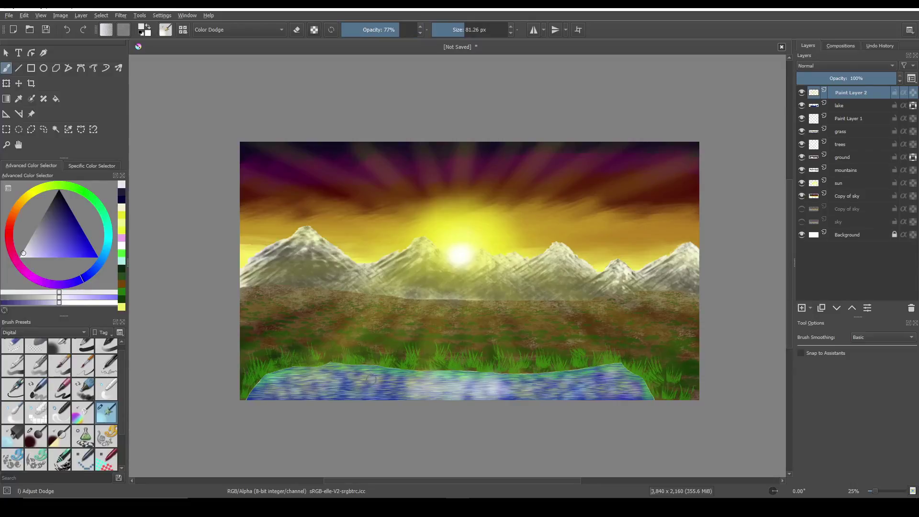
Try dabbing small white highlights on the left part of the lake, and undo all the dabs.
left_click(343, 381)
left_click(360, 385)
left_click(313, 378)
left_click(318, 381)
left_click(327, 391)
left_click(68, 30)
left_click(68, 30)
left_click(68, 30)
left_click(68, 30)
left_click(68, 30)
Choose the Stamp Sparkles preset from the Textures brushes and stamp four groups of sparkles on the left part of the lake.
left_click(25, 335)
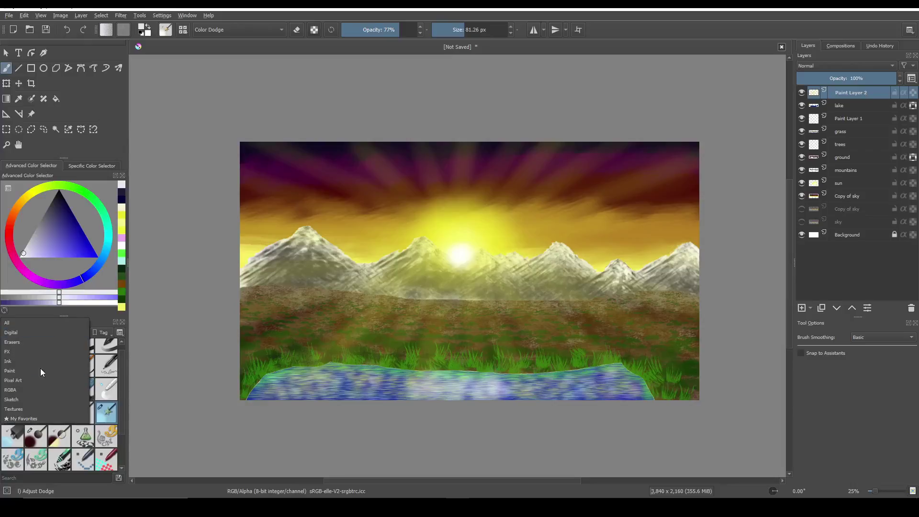
left_click(49, 407)
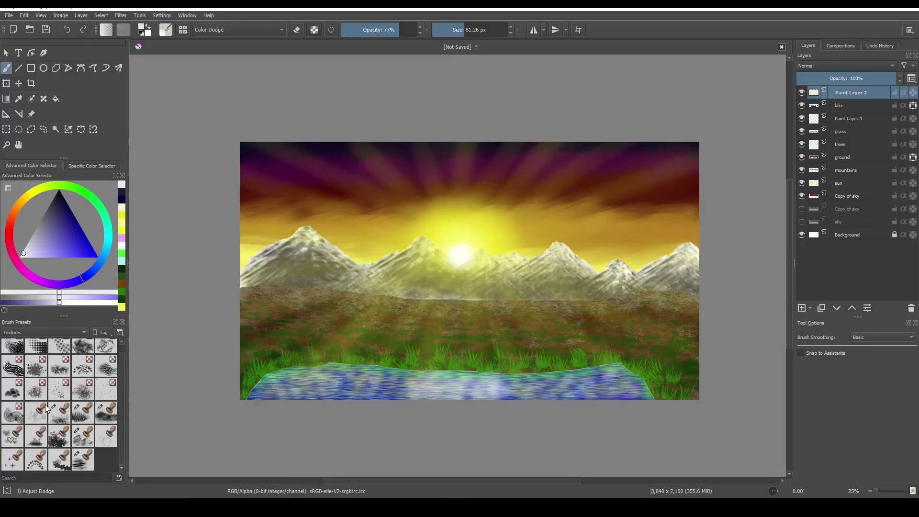
left_click(16, 461)
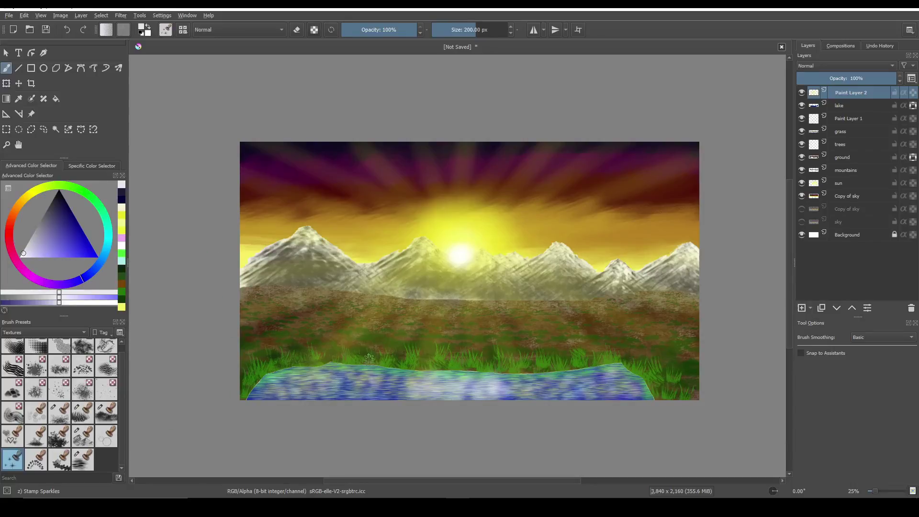
left_click(362, 384)
left_click(376, 394)
left_click(378, 377)
left_click(333, 389)
Set the sparkle brush size to 50.42 px and opacity to 73%, and inspect the stamped sparkles up close.
left_click(459, 29)
left_click(397, 37)
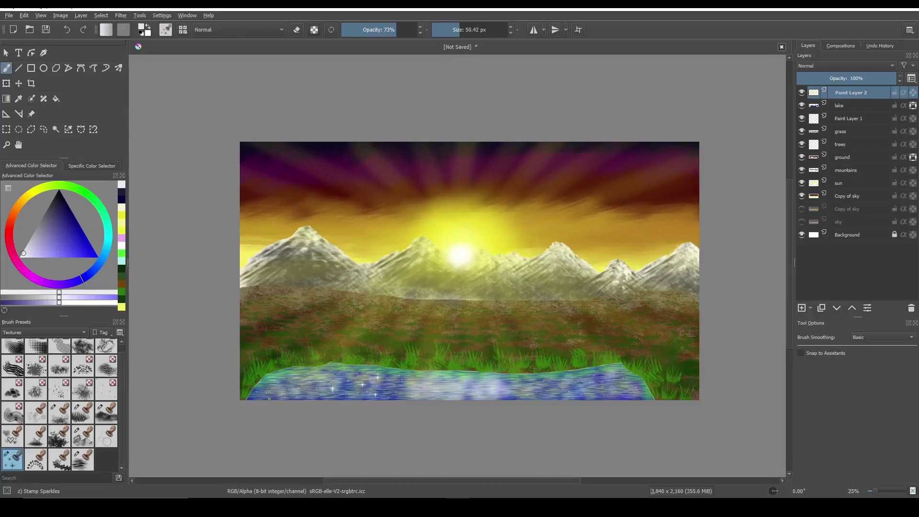
scroll(401, 379, "up", 4)
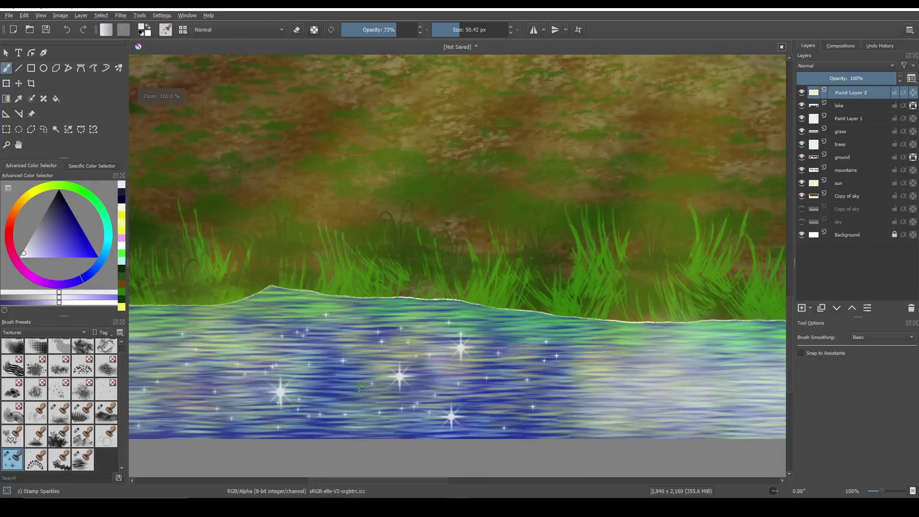
scroll(400, 379, "down", 2)
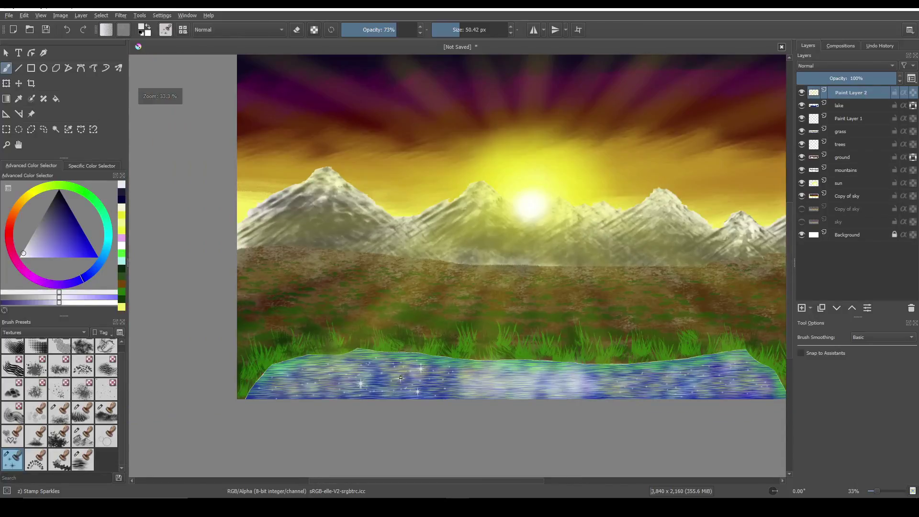
Look through the predefined brush tips available for the Stamp Sparkles brush, leaving the chosen tip as it is.
left_click(169, 32)
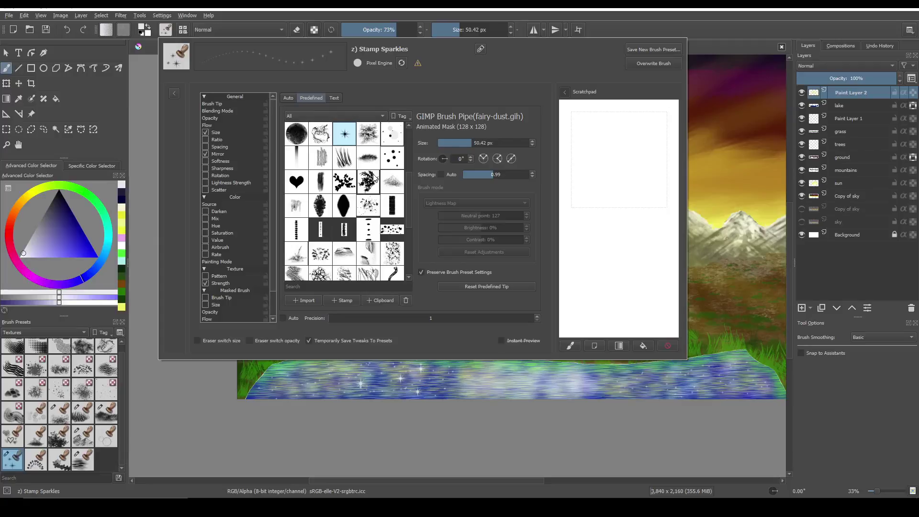
mouse_move(368, 171)
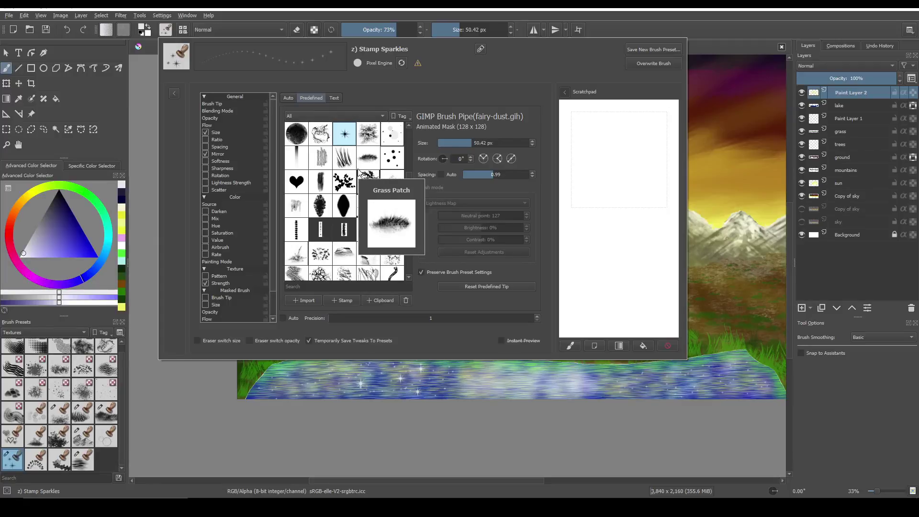
scroll(369, 172, "down", 3)
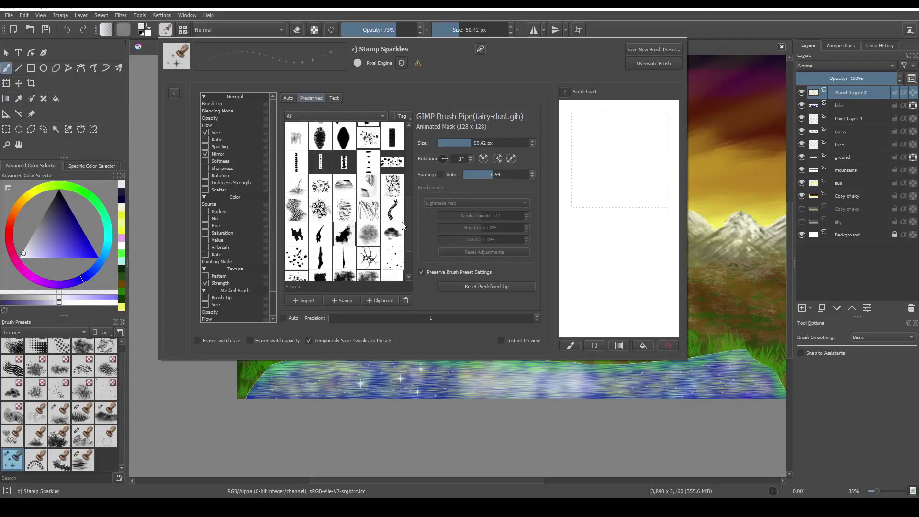
mouse_move(398, 262)
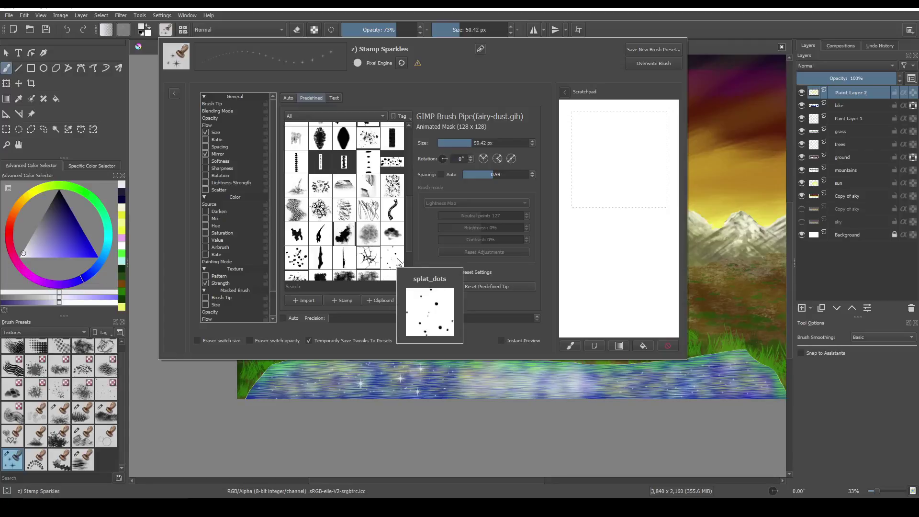
scroll(398, 261, "down", 3)
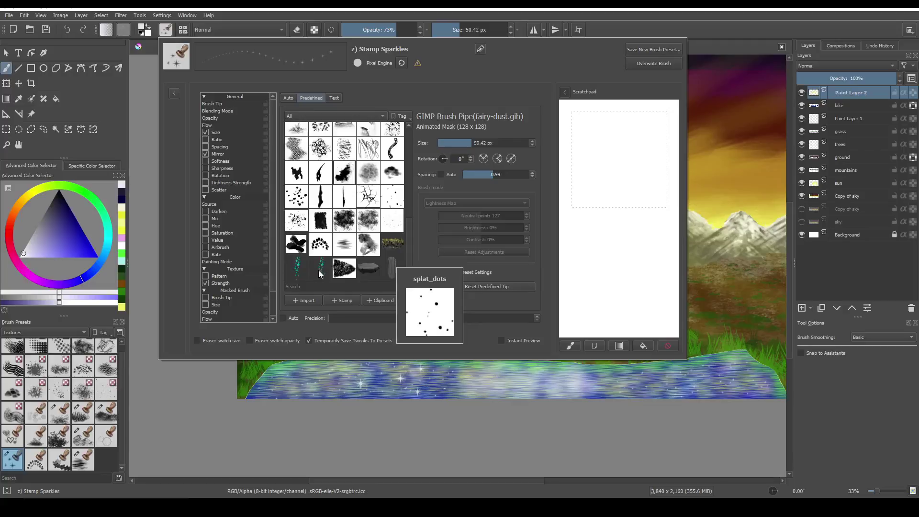
scroll(328, 260, "down", 5)
scroll(328, 260, "up", 3)
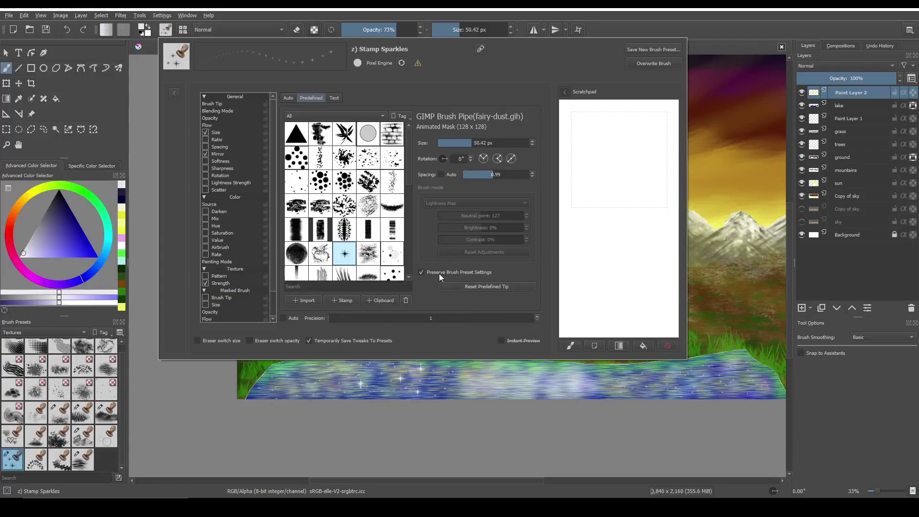
left_click(725, 37)
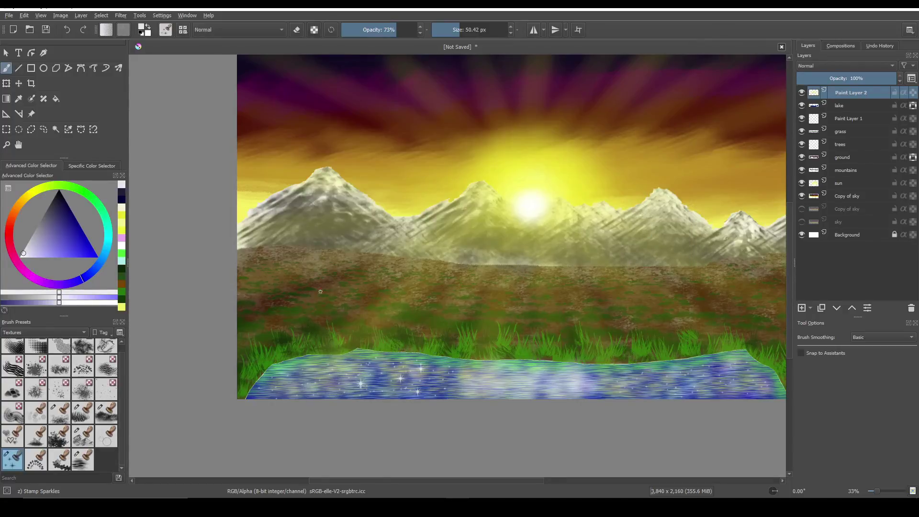
Enlarge the sparkle brush to 221.55 px and stamp sparkles across the right side and far left of the lake.
left_click(466, 30)
left_click(699, 382)
left_click(478, 33)
left_click(663, 390)
left_click(705, 394)
left_click(718, 368)
left_click(758, 392)
left_click(317, 378)
left_click(279, 387)
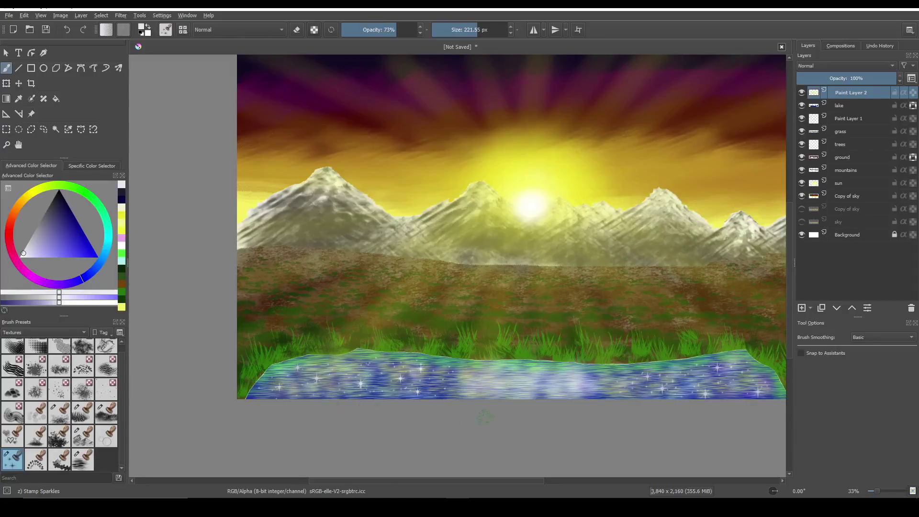
Stamp sparkles across the bright centre of the lake and undo the last two stamps.
left_click(573, 383)
left_click(536, 376)
left_click(508, 388)
left_click(469, 380)
left_click(502, 374)
left_click(527, 388)
key("ctrl+z")
key("ctrl+z")
Add more sparkles along the upper centre of the lake and reduce the brush size to 58.66 px.
left_click_drag(549, 365, 561, 371)
left_click(494, 367)
left_click(469, 30)
left_click(461, 30)
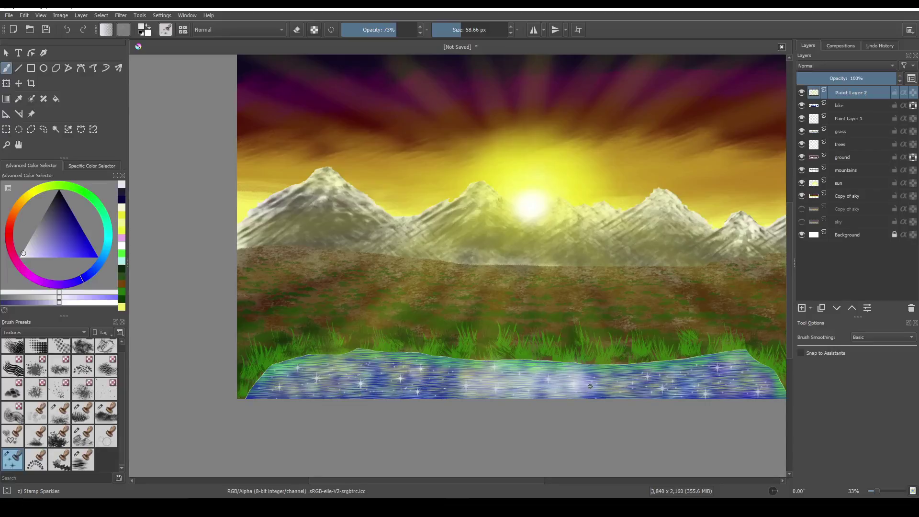
With the Line tool and the Adjust Dodge preset from the Digital brushes, draw a white light ray from the sun up to the sky's top edge.
scroll(596, 389, "down", 1)
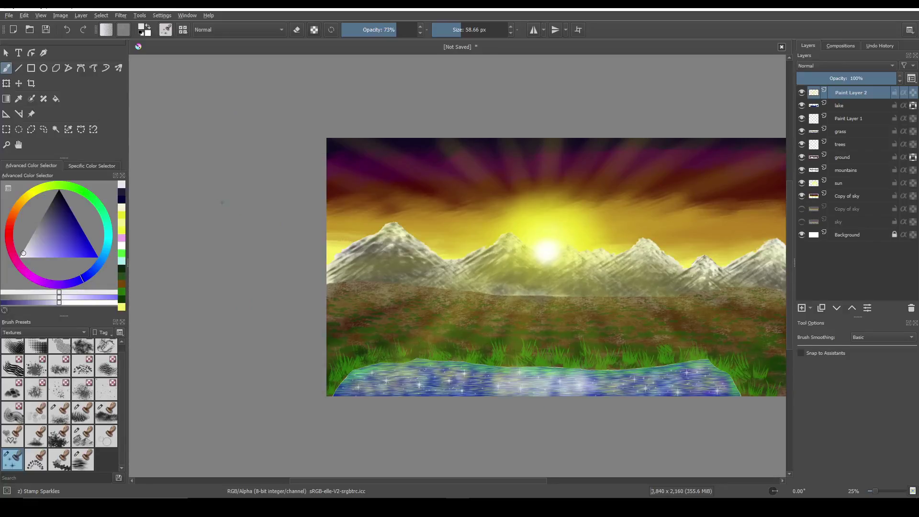
left_click(18, 70)
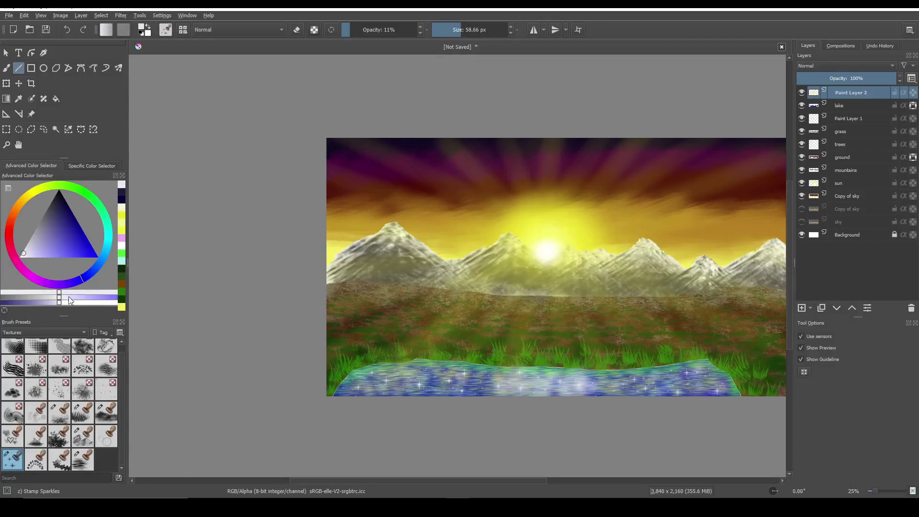
left_click(47, 332)
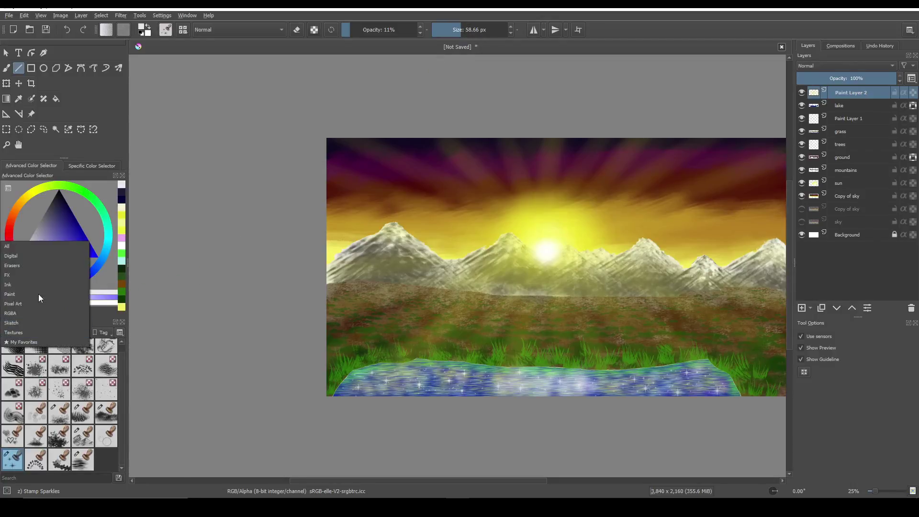
left_click(36, 257)
left_click(107, 413)
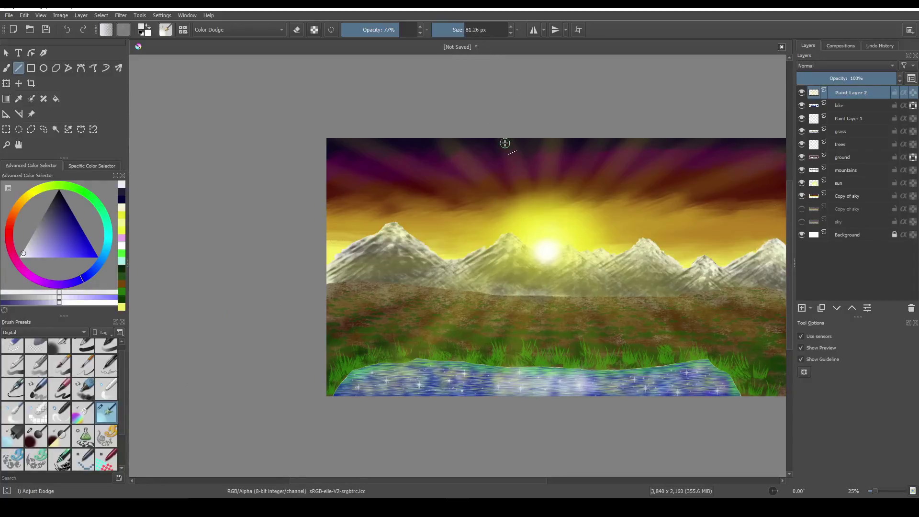
mouse_move(548, 248)
left_mouse_down()
mouse_move(503, 154)
mouse_move(504, 128)
left_mouse_up()
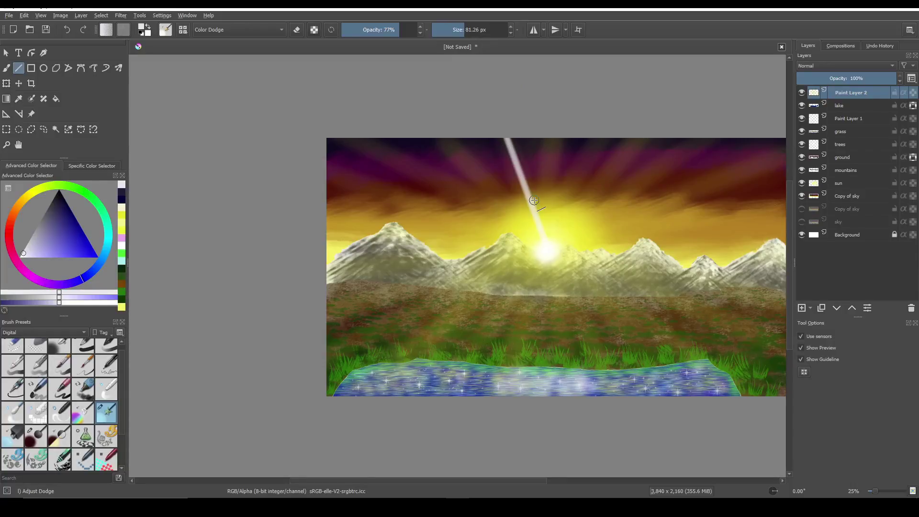
Undo the bright light ray, try it at 29% opacity, and redraw it between the sky's top edge and the sun at 13%.
key("ctrl+z")
left_click(367, 31)
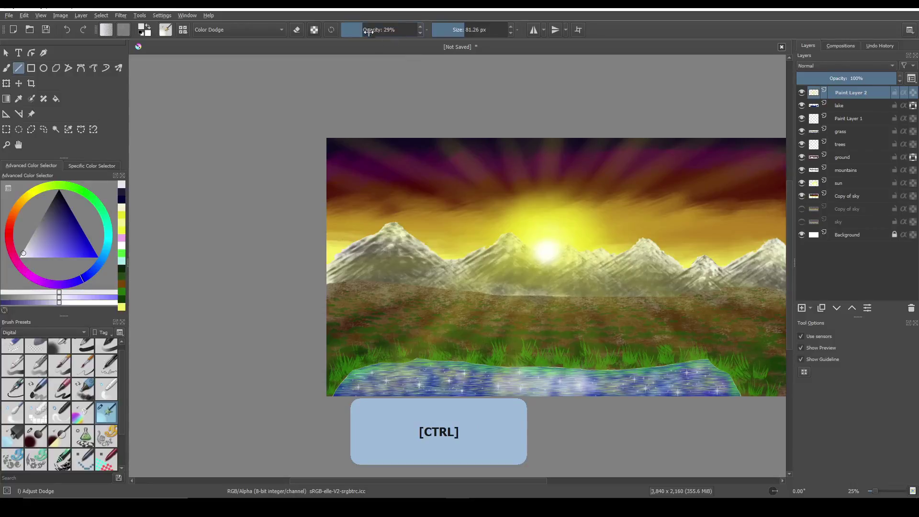
left_click_drag(498, 124, 549, 256)
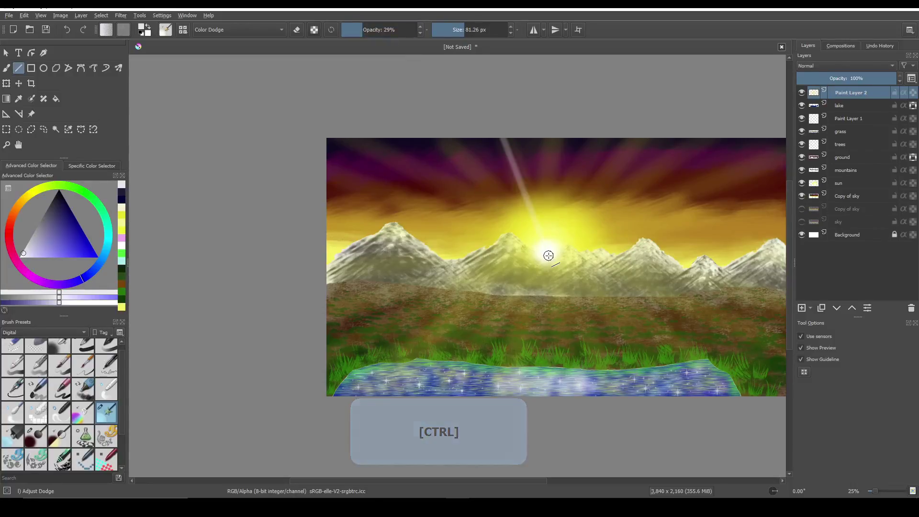
key("ctrl+z")
left_click(354, 29)
left_click_drag(503, 138, 547, 256)
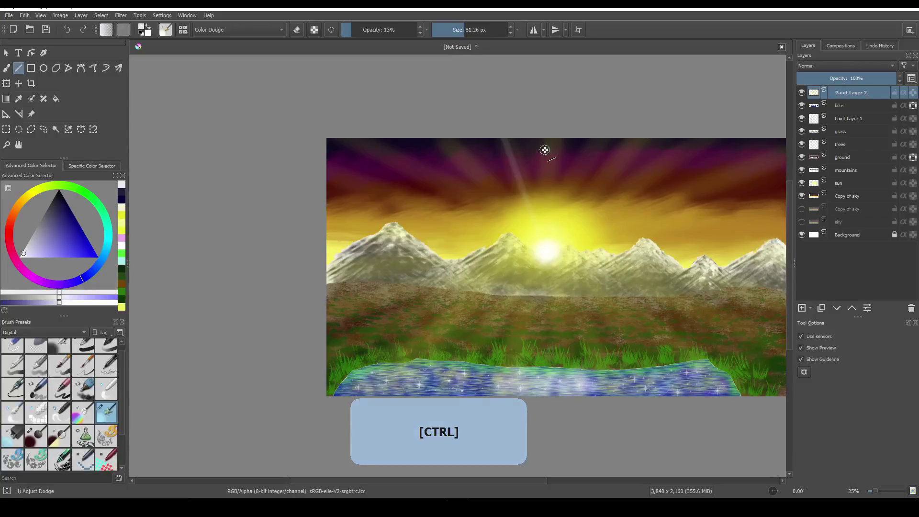
Draw faint light rays from the sun straight up and to the upper left, undoing the extra ray to the upper right.
mouse_move(566, 123)
left_mouse_down()
mouse_move(547, 185)
mouse_move(544, 254)
mouse_move(562, 124)
left_mouse_up()
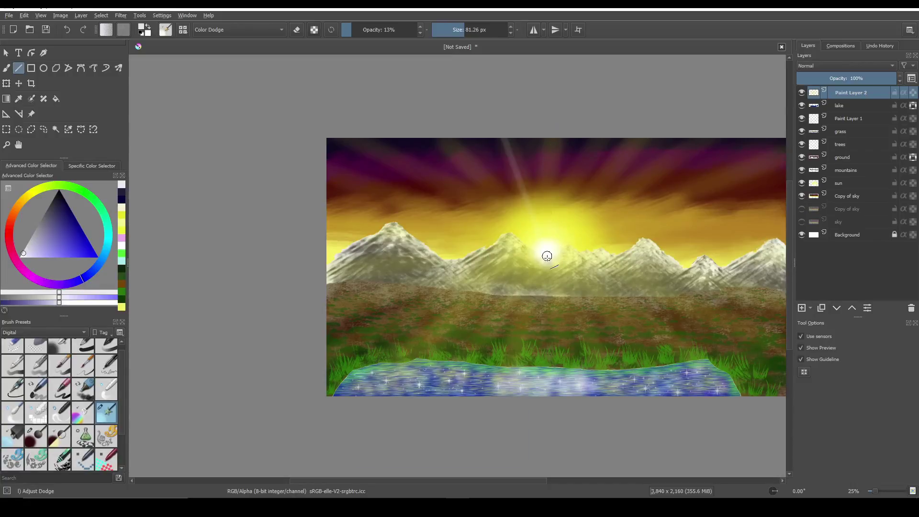
left_click_drag(546, 249, 551, 133)
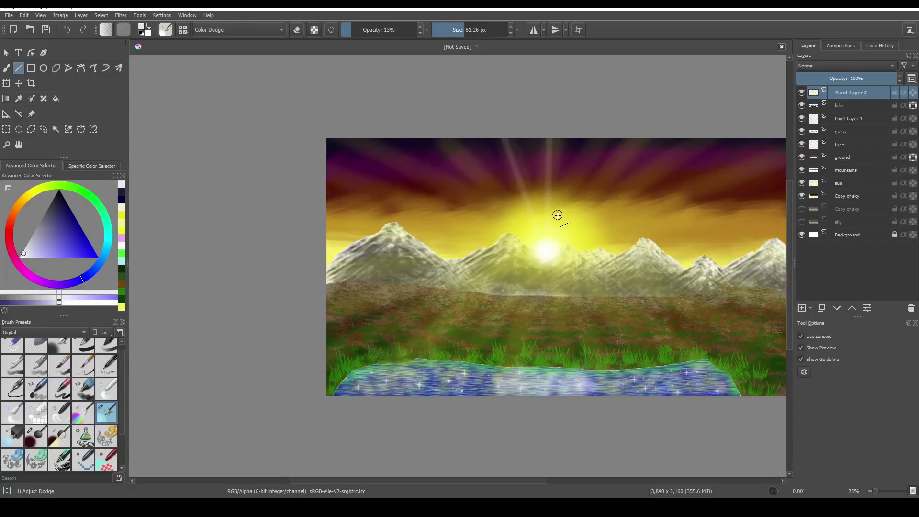
left_click_drag(543, 248, 441, 133)
left_click_drag(546, 250, 596, 131)
key("ctrl+z")
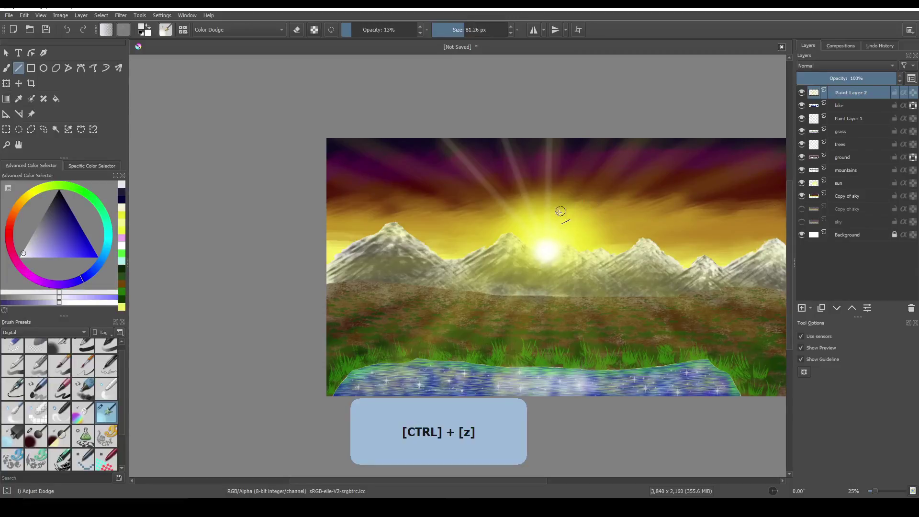
Draw four faint light rays fanning out from the sun across the upper-right sky.
left_click_drag(540, 248, 599, 128)
mouse_move(550, 254)
left_mouse_down()
mouse_move(568, 218)
mouse_move(652, 125)
left_mouse_up()
left_click_drag(550, 254, 713, 129)
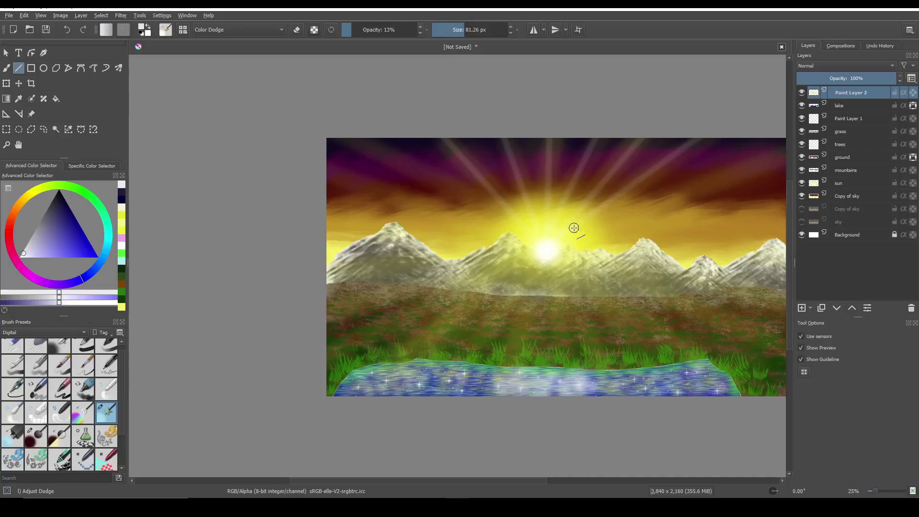
mouse_move(543, 252)
left_mouse_down()
mouse_move(692, 198)
mouse_move(780, 154)
mouse_move(787, 204)
mouse_move(784, 174)
mouse_move(739, 141)
left_mouse_up()
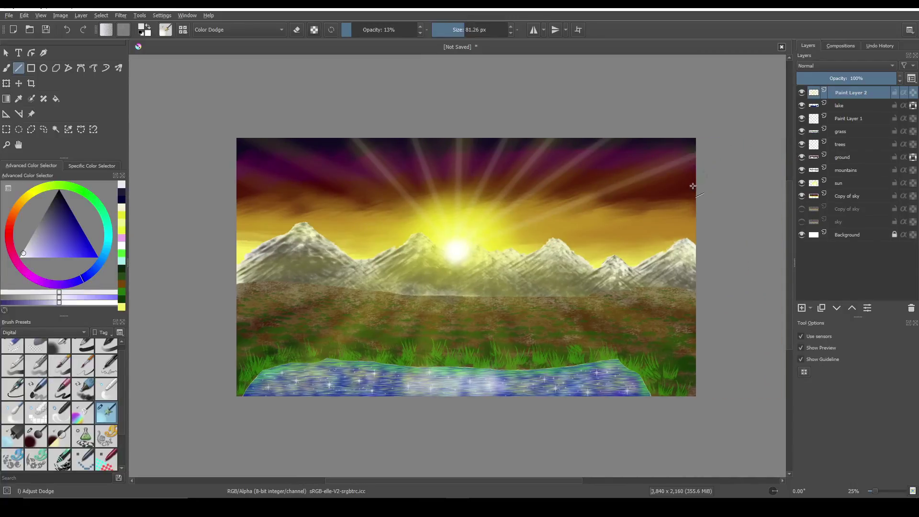
Draw two faint light rays between the sun and the upper-left corner and left edge of the sky.
mouse_move(453, 249)
left_mouse_down()
mouse_move(400, 196)
mouse_move(254, 128)
left_mouse_up()
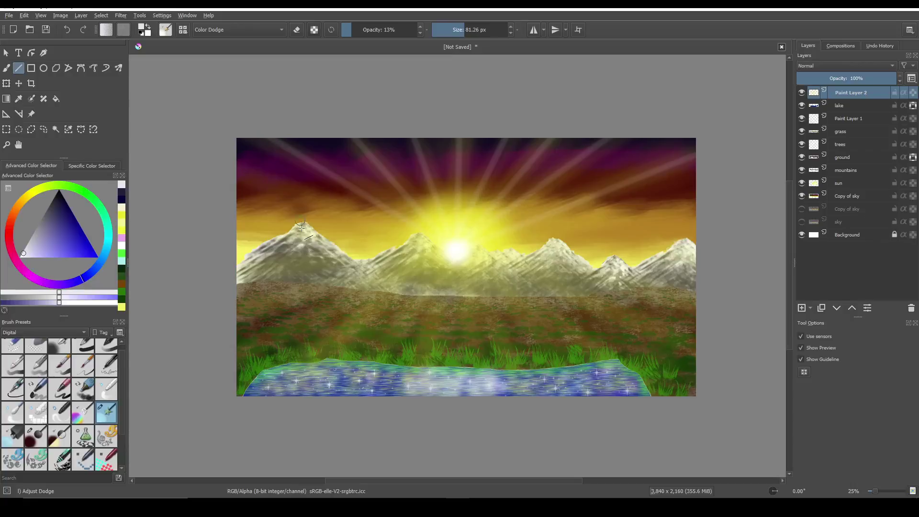
left_click_drag(227, 167, 458, 251)
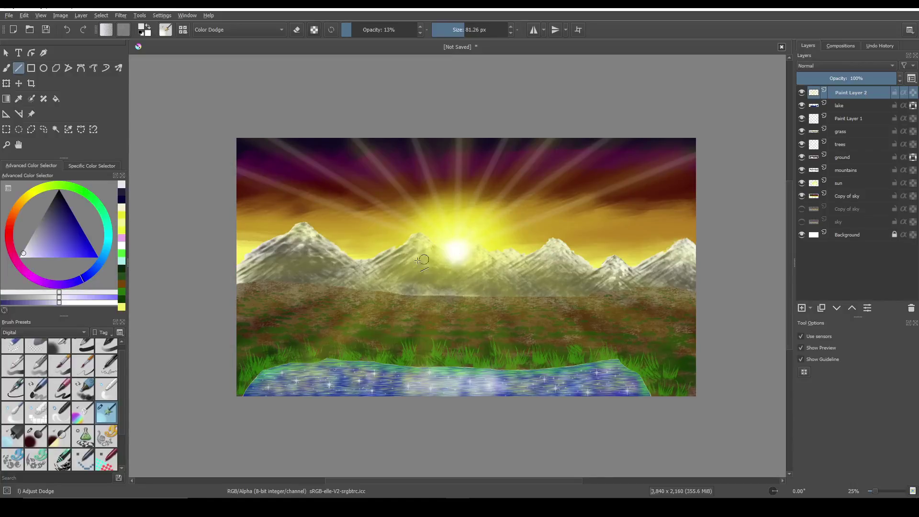
mouse_move(228, 235)
left_mouse_down()
mouse_move(456, 249)
mouse_move(356, 310)
mouse_move(324, 356)
left_mouse_up()
key("ctrl")
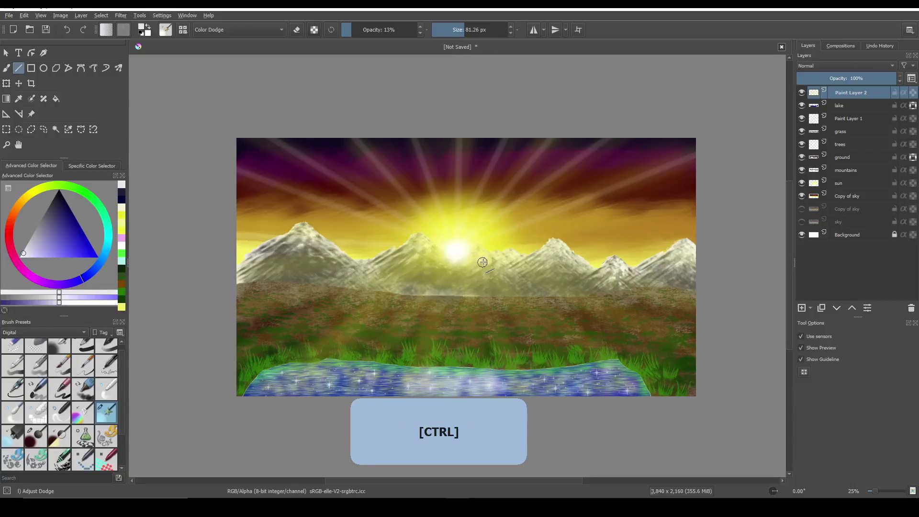
Draw shallow light rays from the sun to the right edge, through the lower sky and across the right-hand mountains.
mouse_move(453, 250)
left_mouse_down()
mouse_move(626, 229)
mouse_move(709, 200)
left_mouse_up()
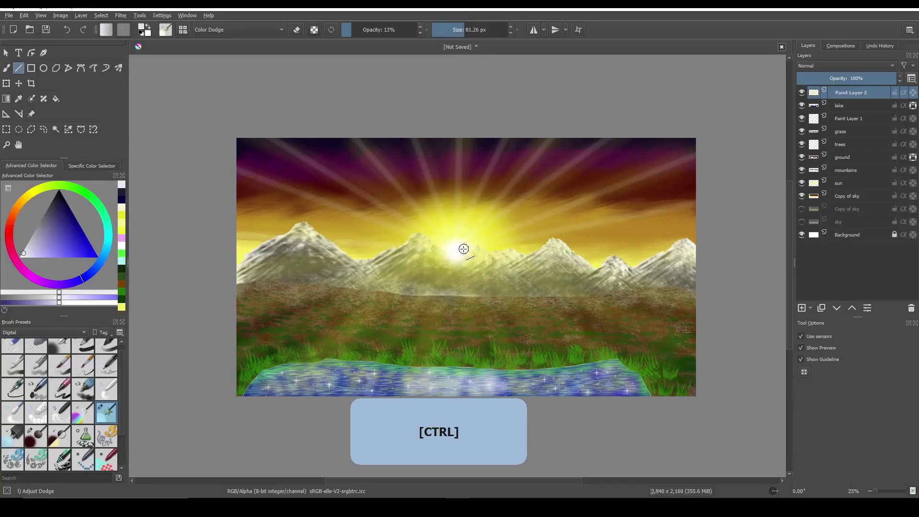
left_click_drag(455, 248, 709, 227)
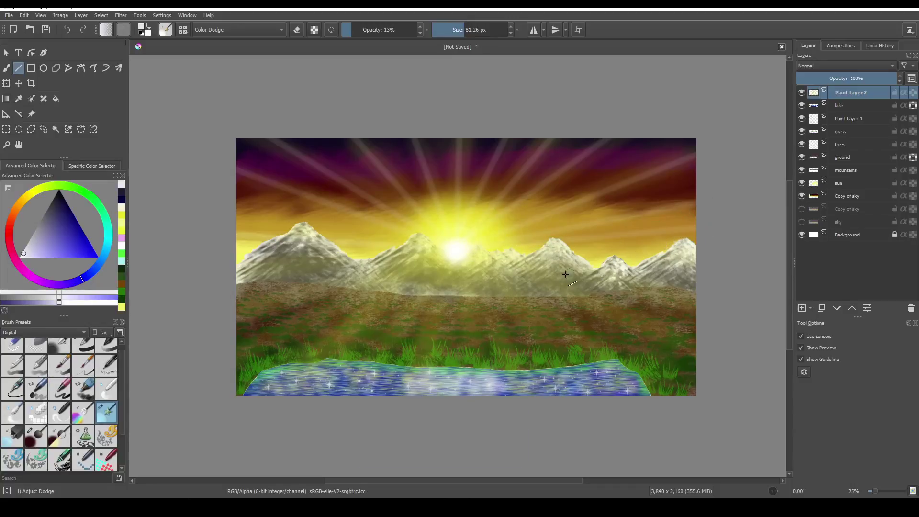
left_click_drag(456, 253, 682, 261)
left_click_drag(459, 249, 712, 253)
Lower the brush opacity to 8% and draw light rays from the sun down over the middle of the ground toward the lake.
left_click_drag(347, 31, 345, 32)
left_click_drag(448, 252, 374, 355)
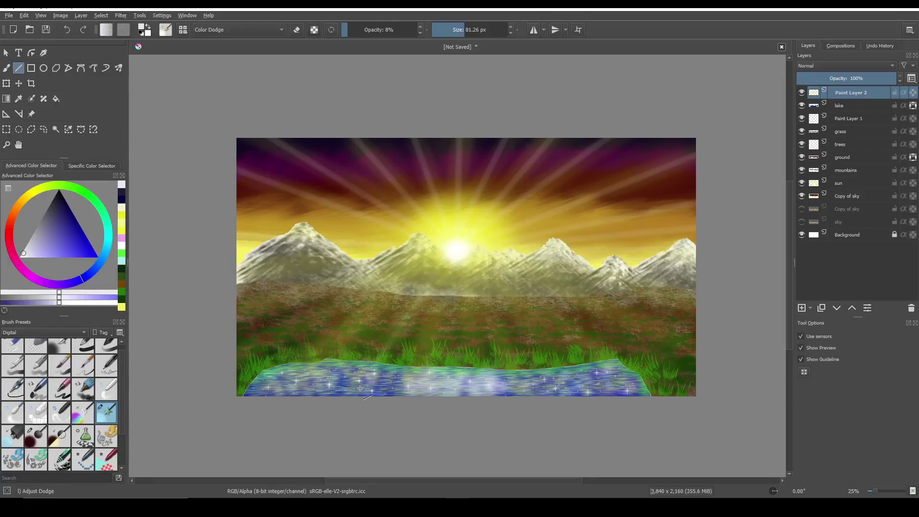
left_click_drag(453, 254, 407, 403)
mouse_move(459, 251)
left_mouse_down()
mouse_move(467, 383)
mouse_move(447, 383)
mouse_move(482, 386)
left_mouse_up()
left_click_drag(456, 250, 539, 403)
left_click_drag(455, 251, 546, 347)
Draw light rays from the sun across the right side of the ground and mountains to the canvas edge.
left_click_drag(461, 256, 667, 408)
mouse_move(462, 252)
left_mouse_down()
mouse_move(725, 383)
mouse_move(696, 370)
left_mouse_up()
mouse_move(462, 250)
left_mouse_down()
mouse_move(745, 332)
mouse_move(725, 343)
left_mouse_up()
left_click_drag(454, 250, 681, 292)
left_click_drag(458, 252, 765, 272)
Draw light rays from the sun to the left canvas edge across the ground, mountains and lower sky.
mouse_move(455, 248)
left_mouse_down()
mouse_move(369, 271)
mouse_move(220, 370)
left_mouse_up()
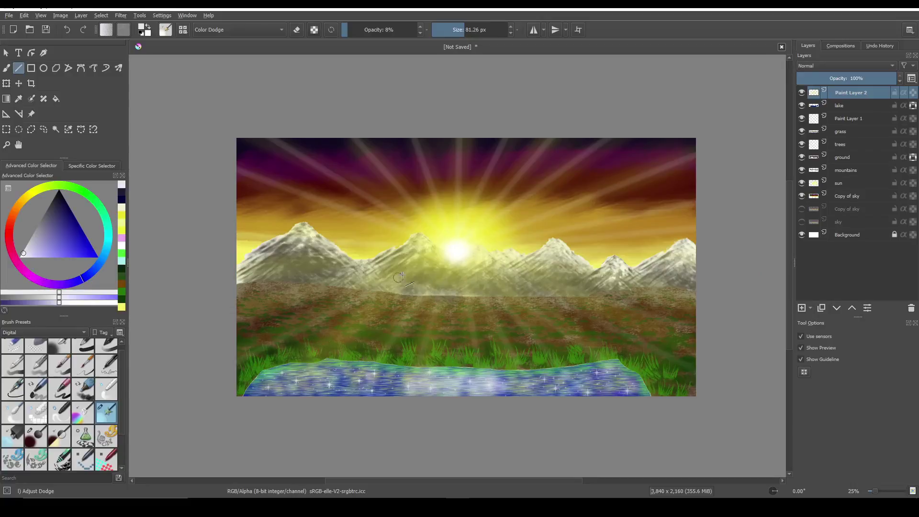
left_click_drag(448, 249, 211, 325)
left_click_drag(452, 250, 218, 276)
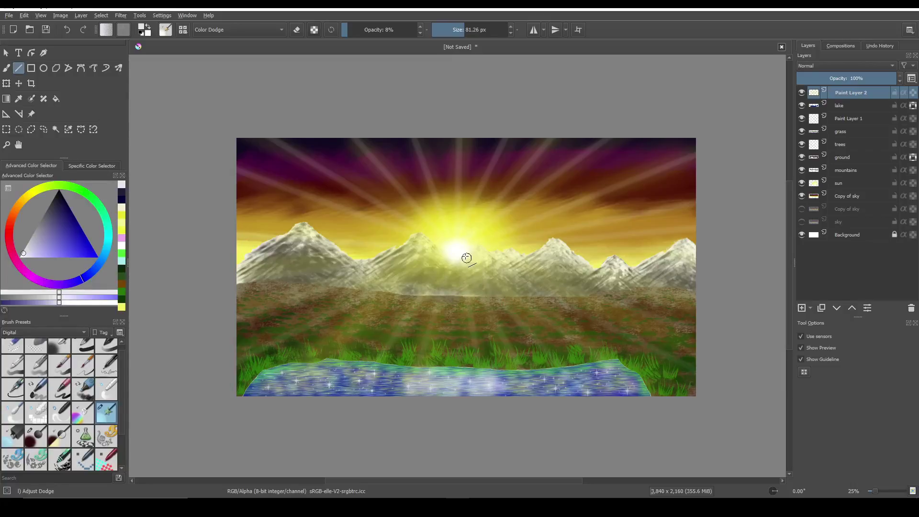
left_click_drag(455, 251, 228, 200)
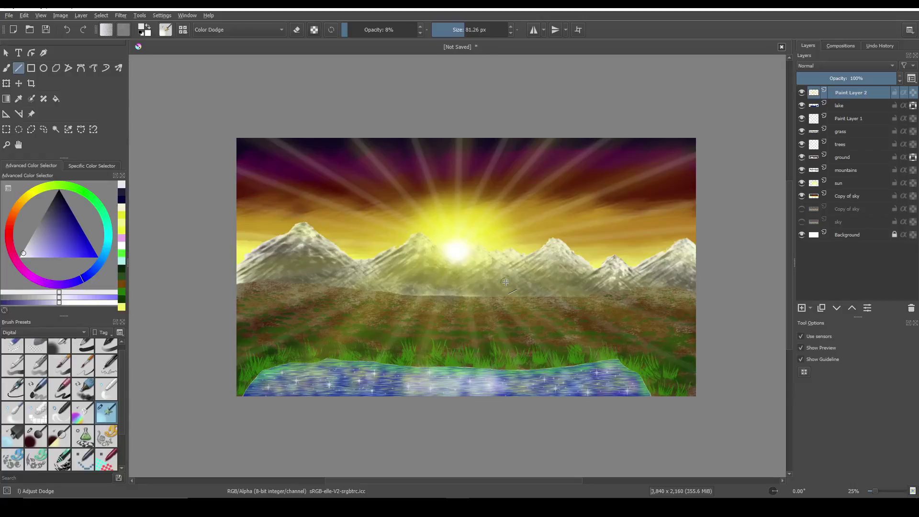